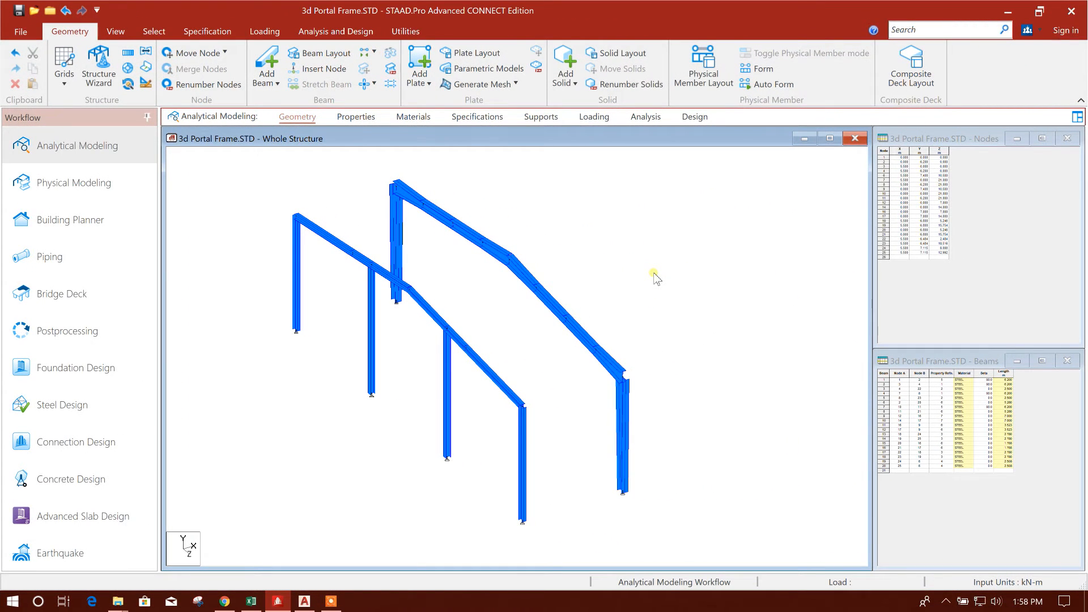
pyautogui.moveTo(648, 245); pyautogui.dragTo(641, 246, button='middle')
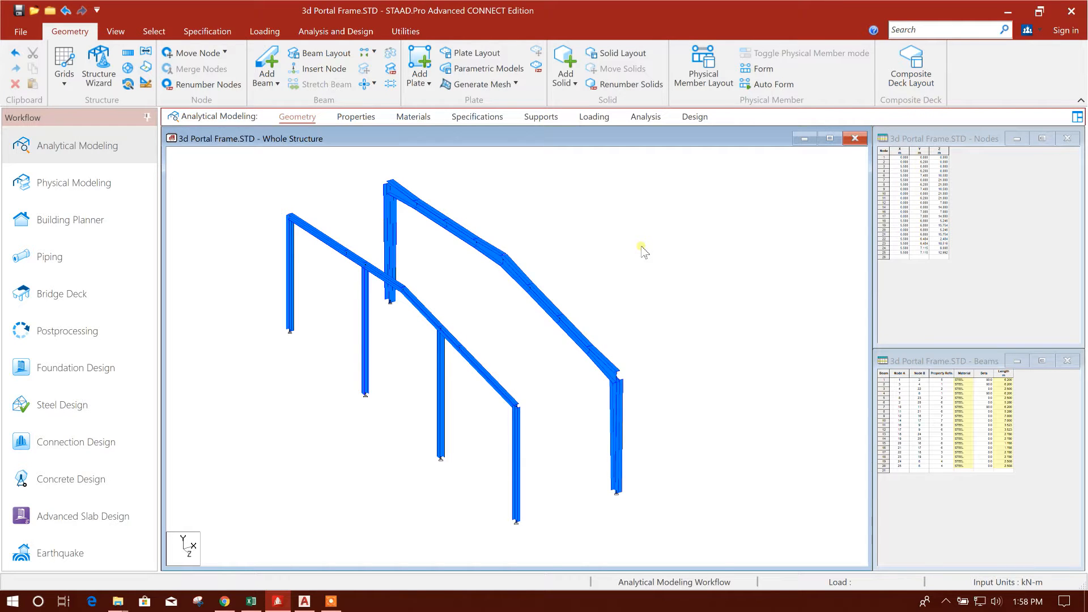
pyautogui.moveTo(640, 280); pyautogui.dragTo(593, 326, button='middle')
pyautogui.scroll(-3, 592, 333)
pyautogui.moveTo(542, 375); pyautogui.dragTo(588, 329, button='middle')
pyautogui.moveTo(680, 340); pyautogui.dragTo(644, 345, button='middle')
pyautogui.moveTo(537, 308); pyautogui.dragTo(545, 265, button='middle')
pyautogui.moveTo(595, 297); pyautogui.dragTo(582, 294, button='middle')
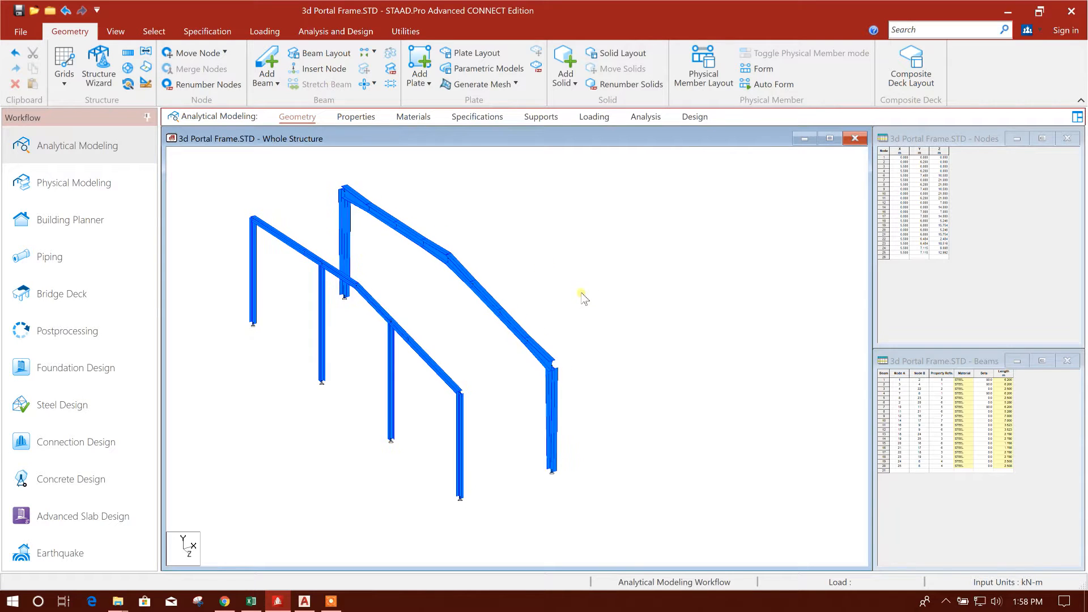
pyautogui.moveTo(508, 258); pyautogui.dragTo(503, 246, button='middle')
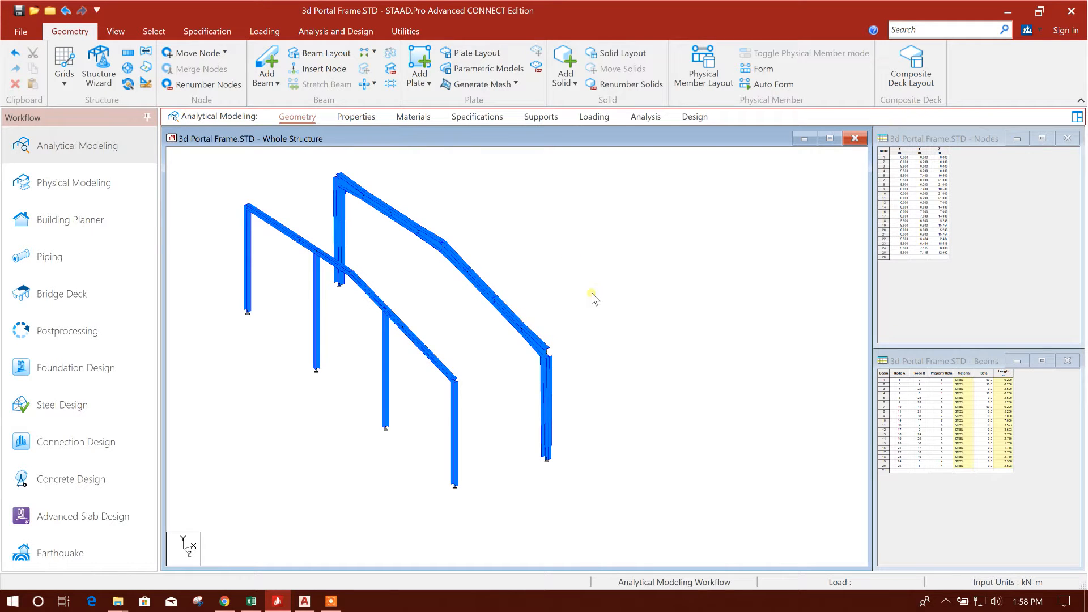
pyautogui.moveTo(615, 338); pyautogui.dragTo(600, 352, button='middle')
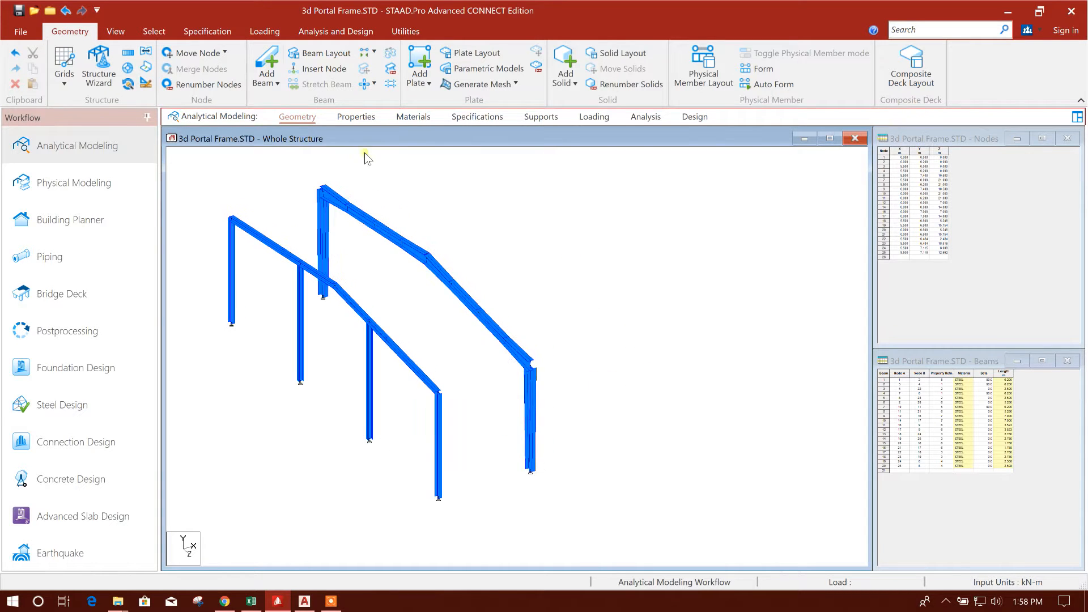
# Step: Select the tapered main frame behind the gable frame and set up its translational repeat along X with 5.5 m default step spacing
pyautogui.click(116, 31)
pyautogui.click(289, 52)
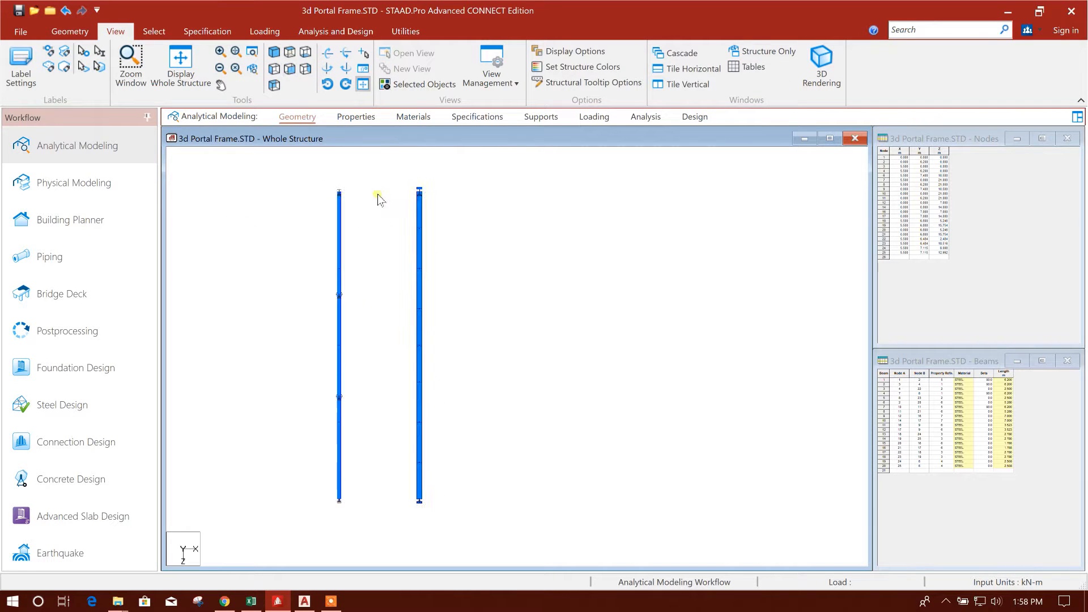
pyautogui.moveTo(469, 532); pyautogui.dragTo(401, 497)
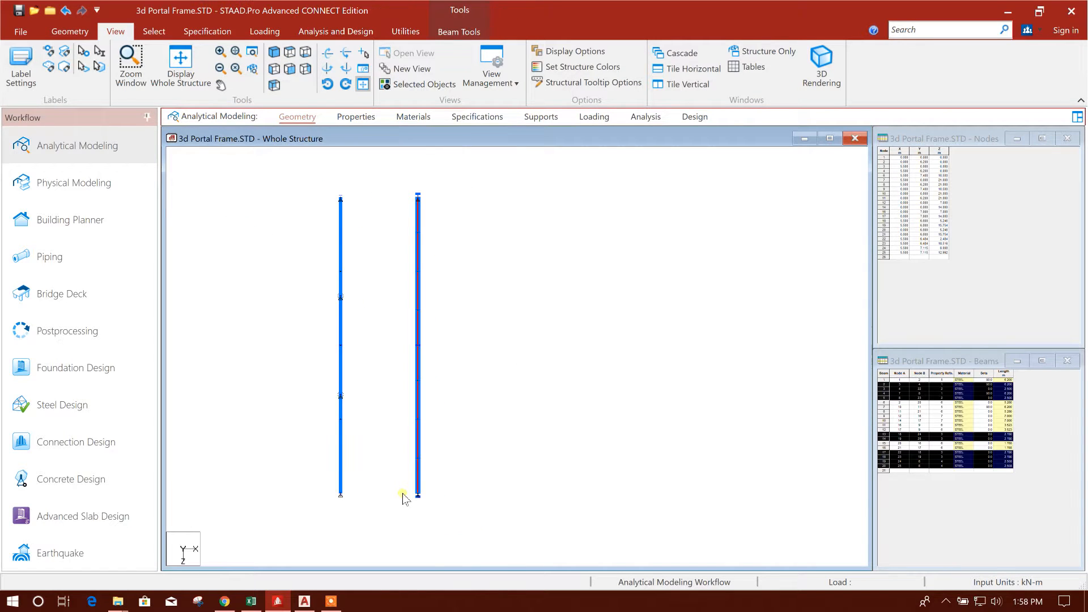
pyautogui.click(273, 55)
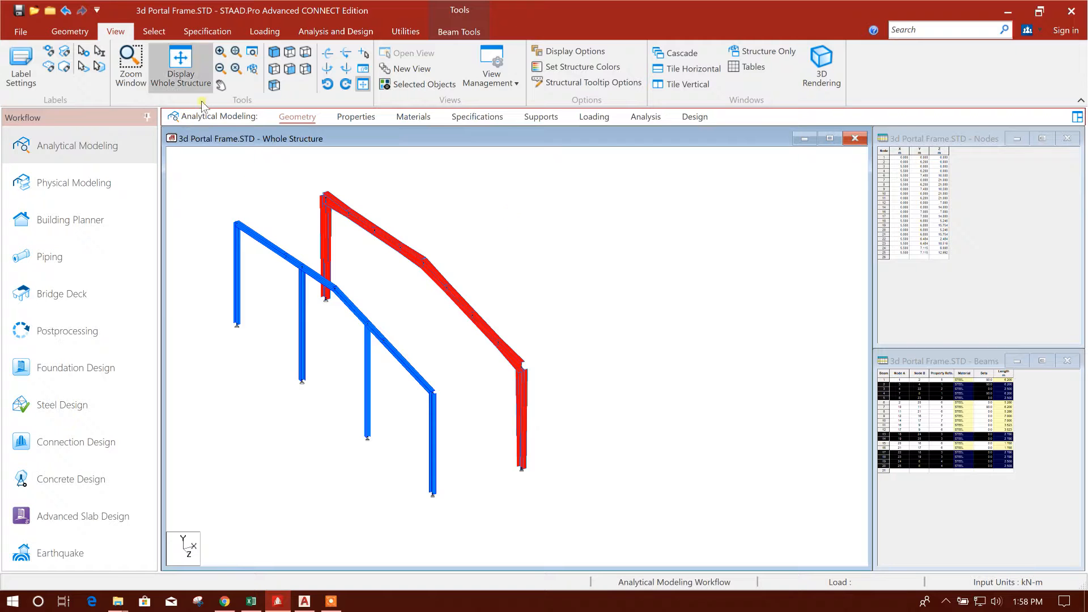
pyautogui.click(79, 35)
pyautogui.click(128, 53)
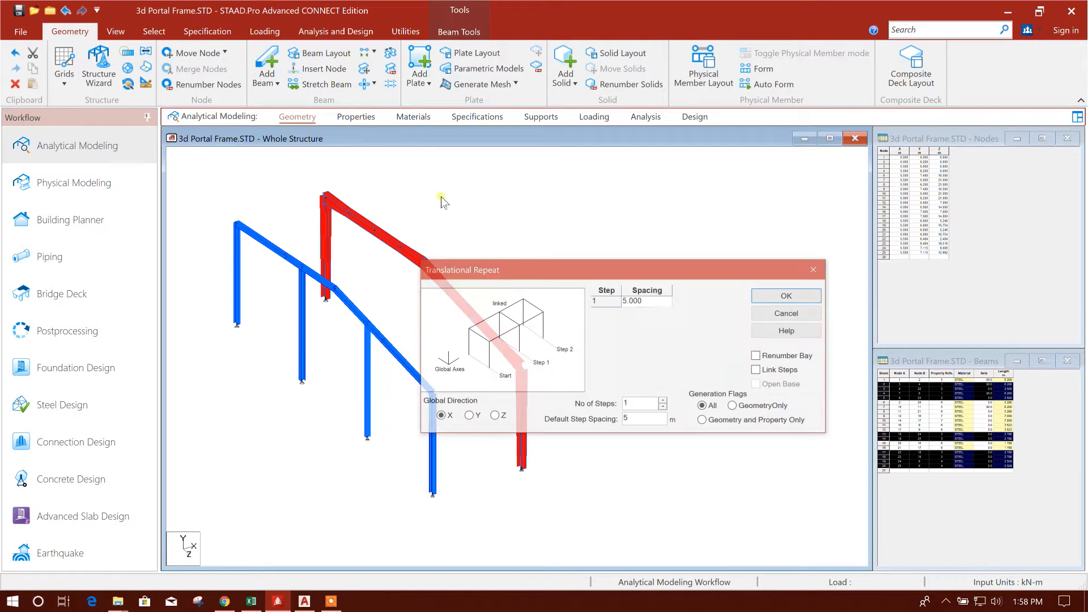
pyautogui.moveTo(546, 272); pyautogui.dragTo(524, 195)
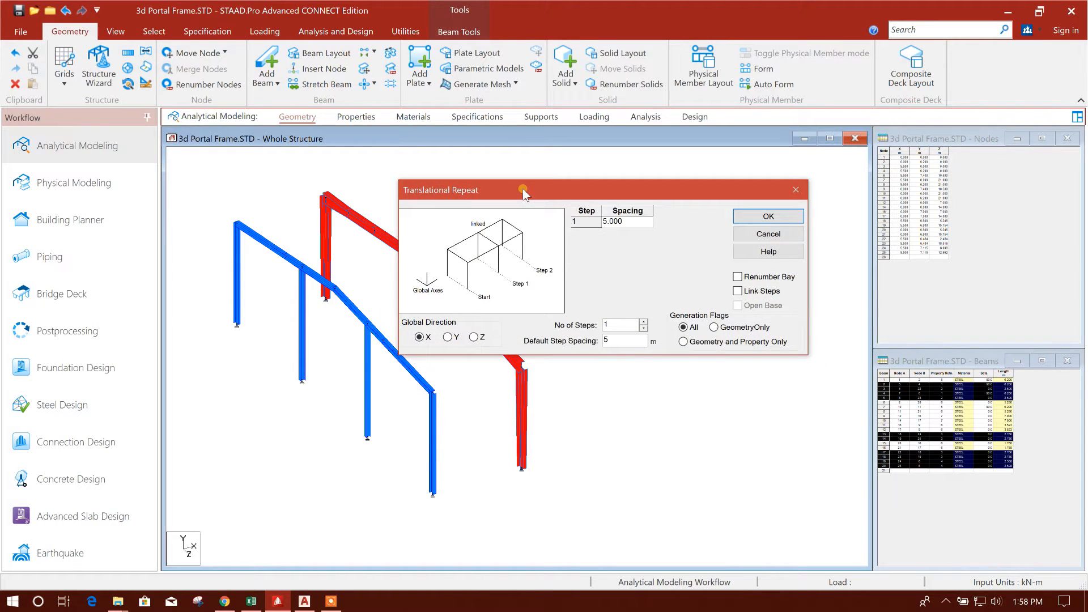
pyautogui.doubleClick(621, 340)
# Step: Check the bay spacings and overall building length on the portal frame plan in AutoCAD, and return to STAAD.Pro
pyautogui.click(305, 601)
pyautogui.scroll(-11, 371, 315)
pyautogui.scroll(2, 674, 235)
pyautogui.scroll(4, 400, 264)
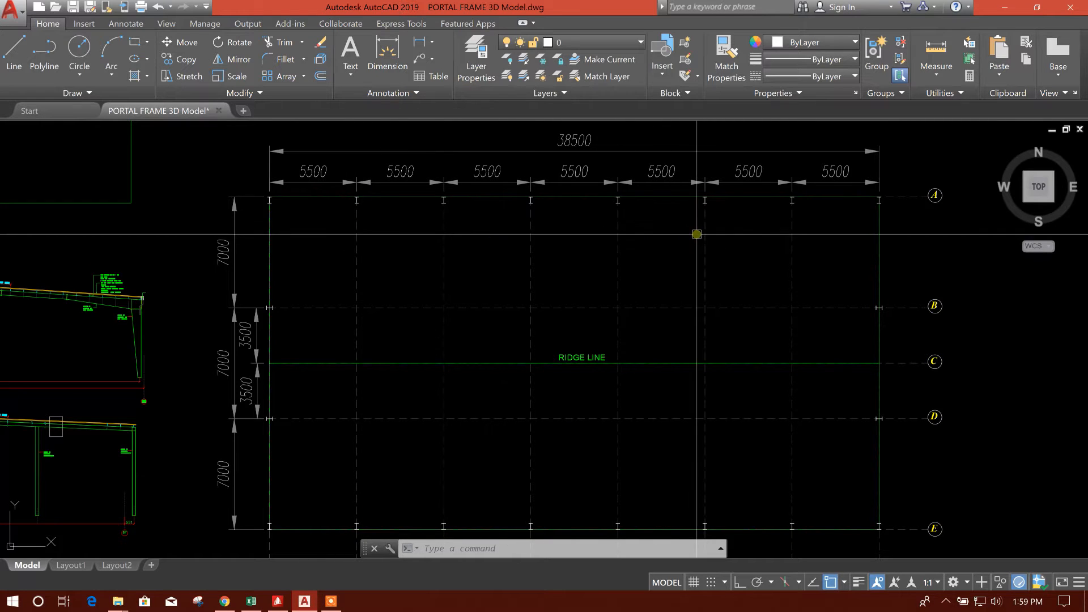
pyautogui.click(279, 602)
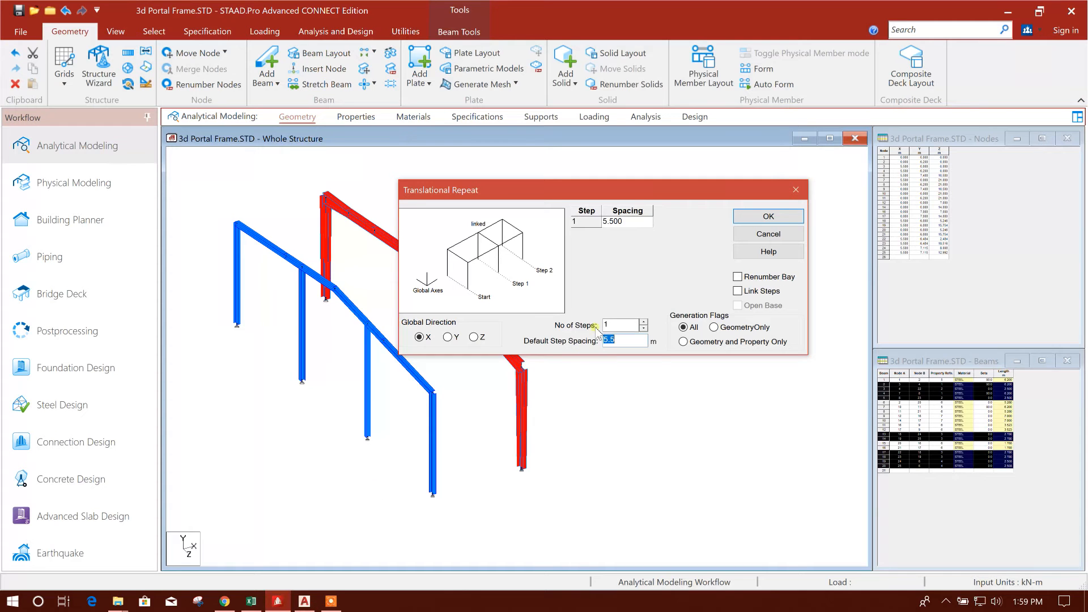
# Step: Set the translational repeat to 5 steps and generate the main frame copies along X with all attributes, then clear the selection
pyautogui.click(643, 322)
pyautogui.click(643, 321)
pyautogui.click(644, 322)
pyautogui.click(643, 322)
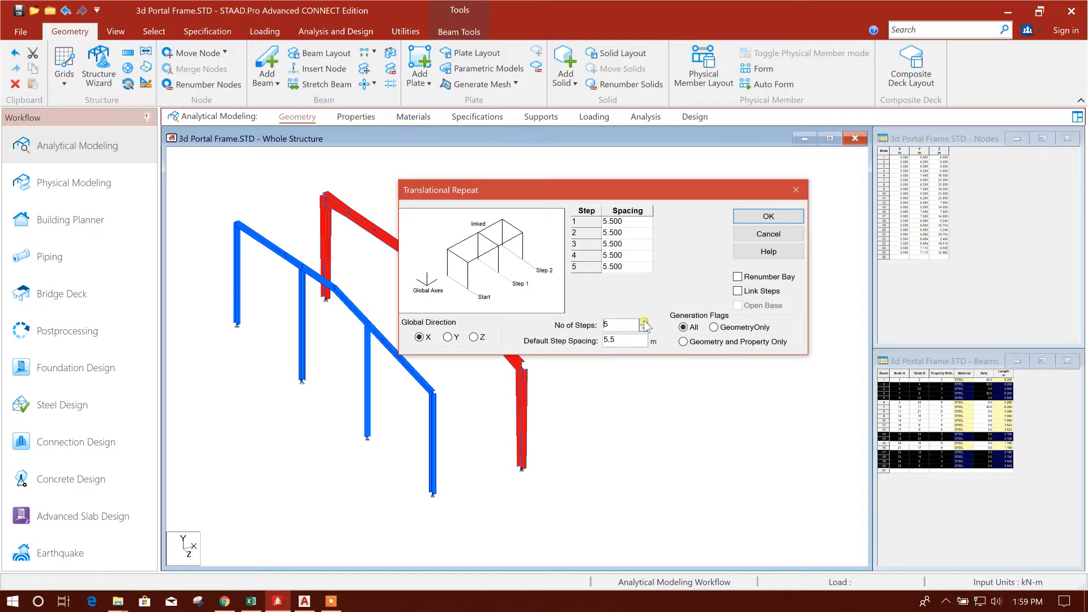
pyautogui.click(768, 216)
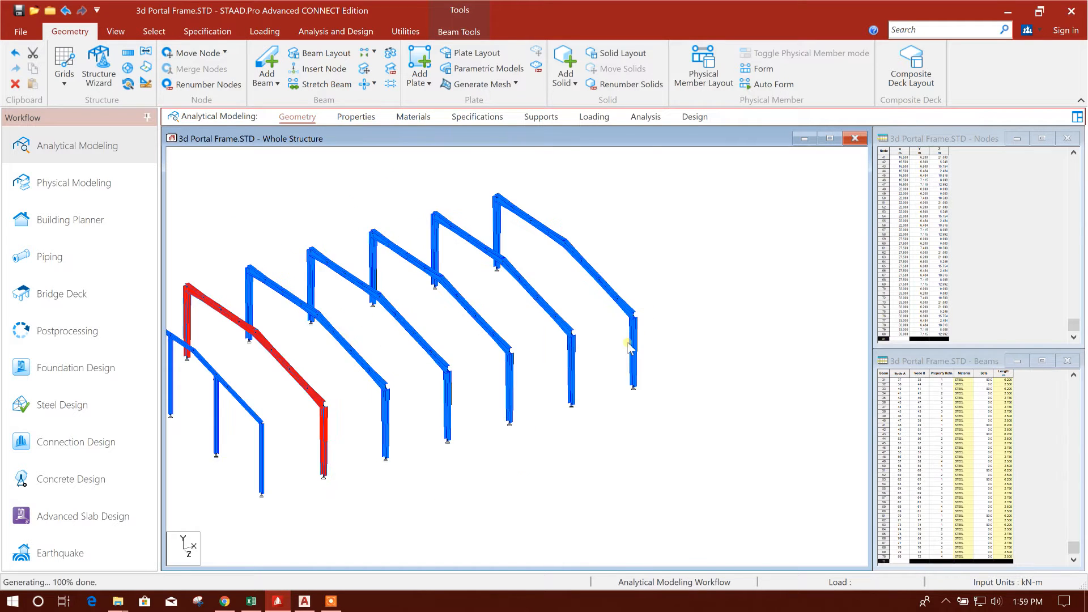
pyautogui.click(729, 306)
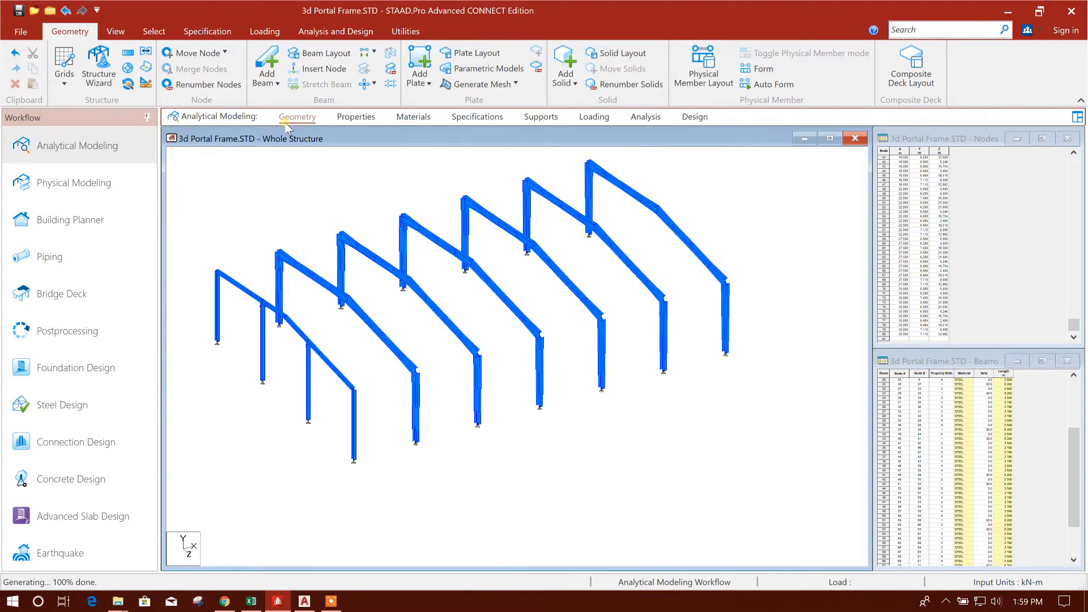
# Step: Copy the gable end frame to the far end of the building with a one-step translational repeat of 38.5 m along X
pyautogui.click(117, 31)
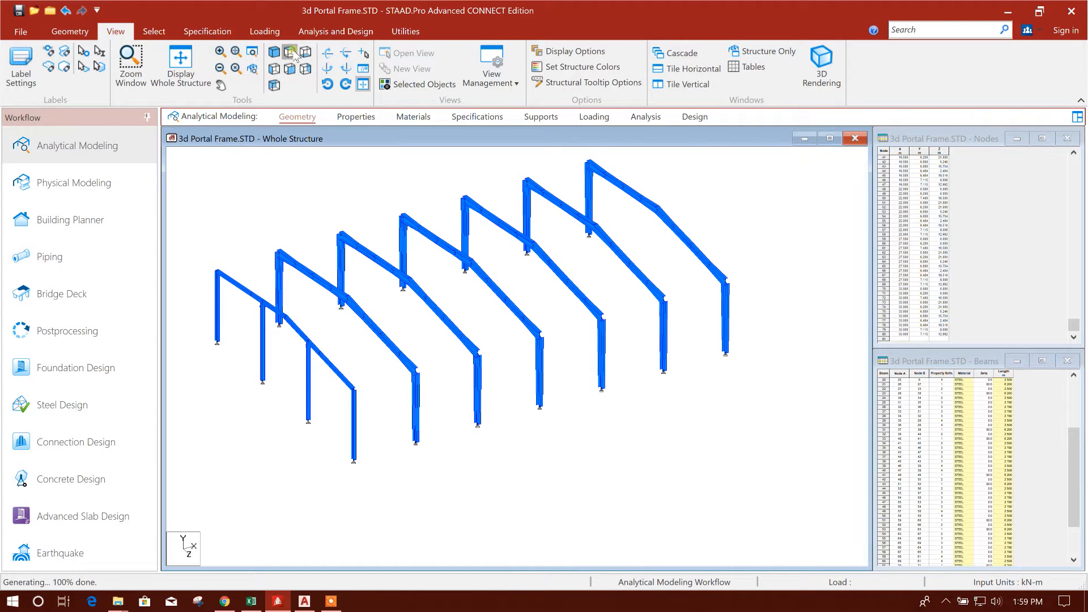
pyautogui.click(290, 69)
pyautogui.moveTo(314, 268); pyautogui.dragTo(376, 267, button='middle')
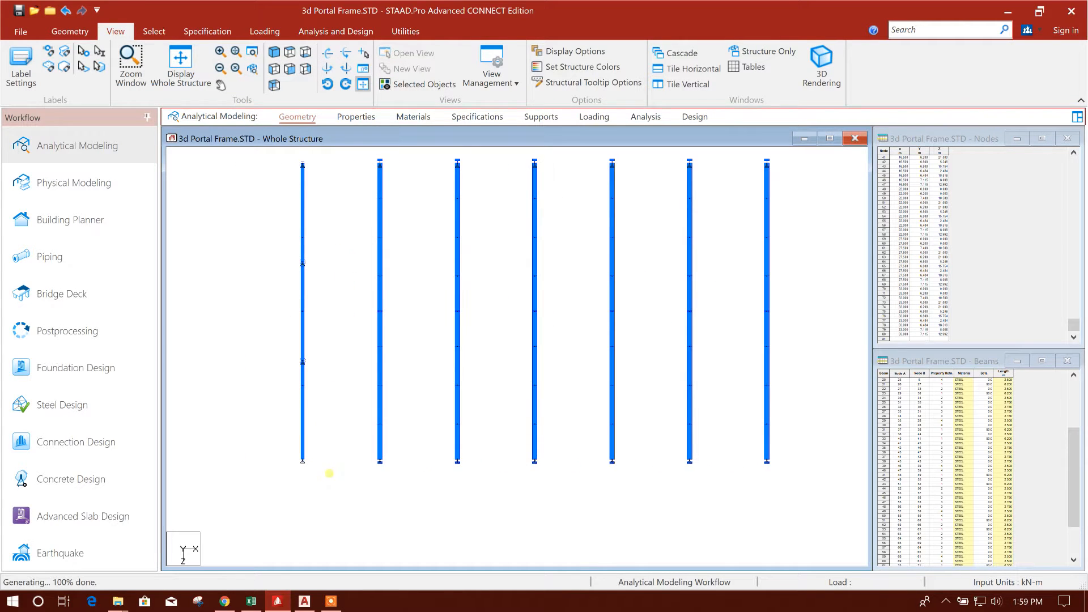
pyautogui.moveTo(329, 473); pyautogui.dragTo(329, 486)
pyautogui.click(274, 52)
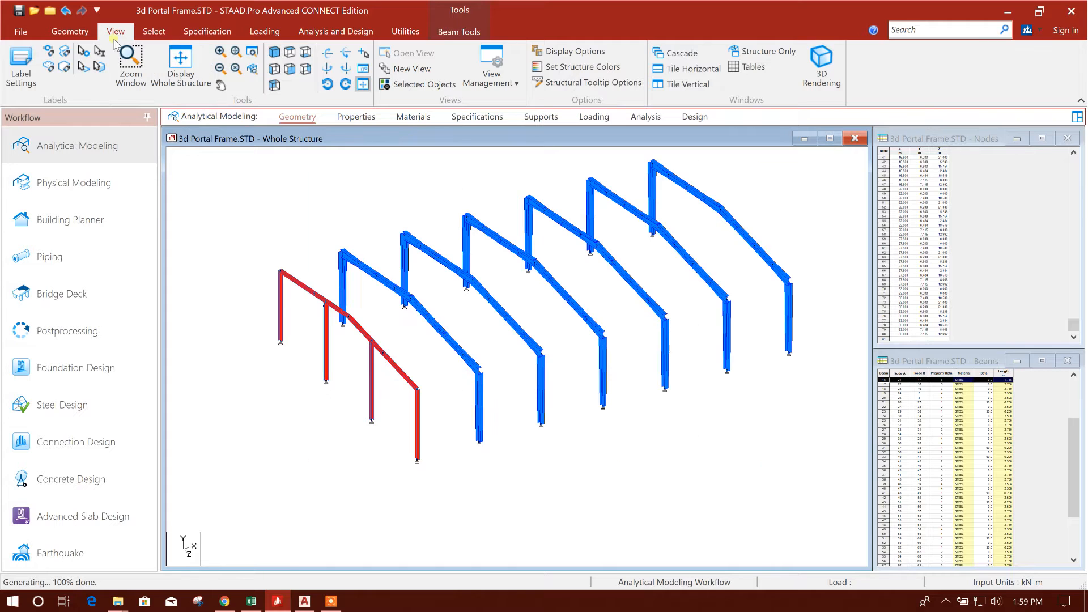
pyautogui.click(70, 31)
pyautogui.click(128, 54)
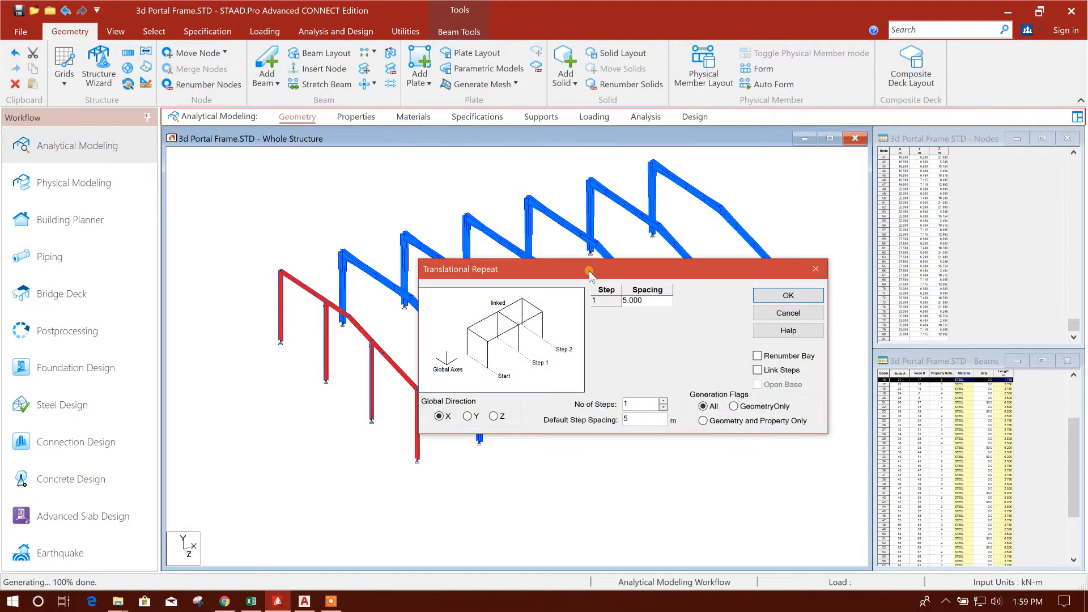
pyautogui.moveTo(590, 269); pyautogui.dragTo(569, 209)
pyautogui.click(614, 360)
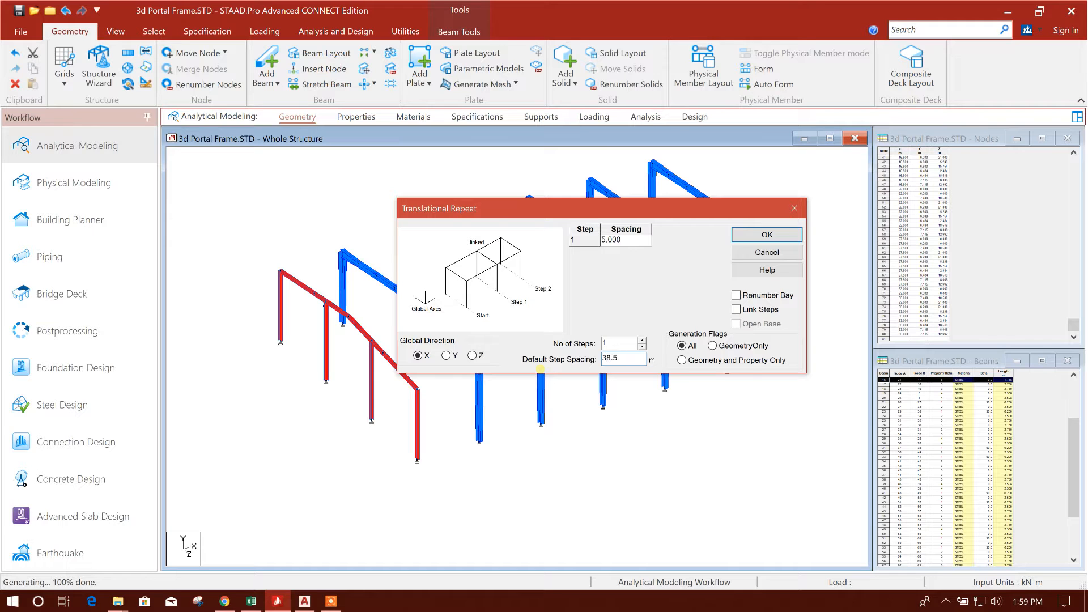
pyautogui.click(736, 235)
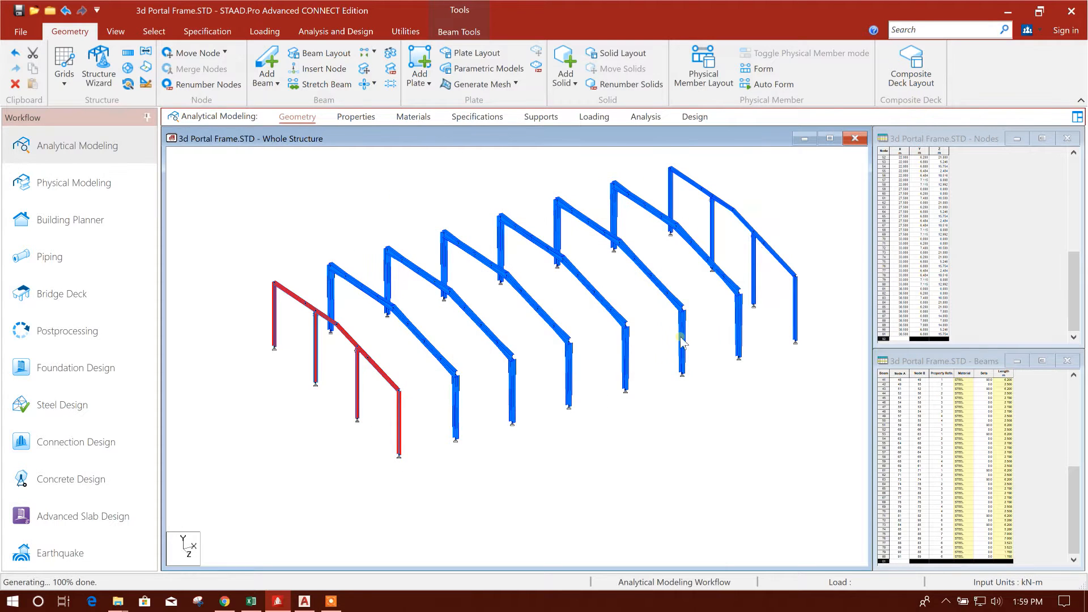
pyautogui.click(722, 403)
pyautogui.moveTo(738, 341); pyautogui.dragTo(721, 338, button='middle')
pyautogui.moveTo(664, 370); pyautogui.dragTo(650, 385, button='middle')
pyautogui.moveTo(574, 414); pyautogui.dragTo(591, 391, button='middle')
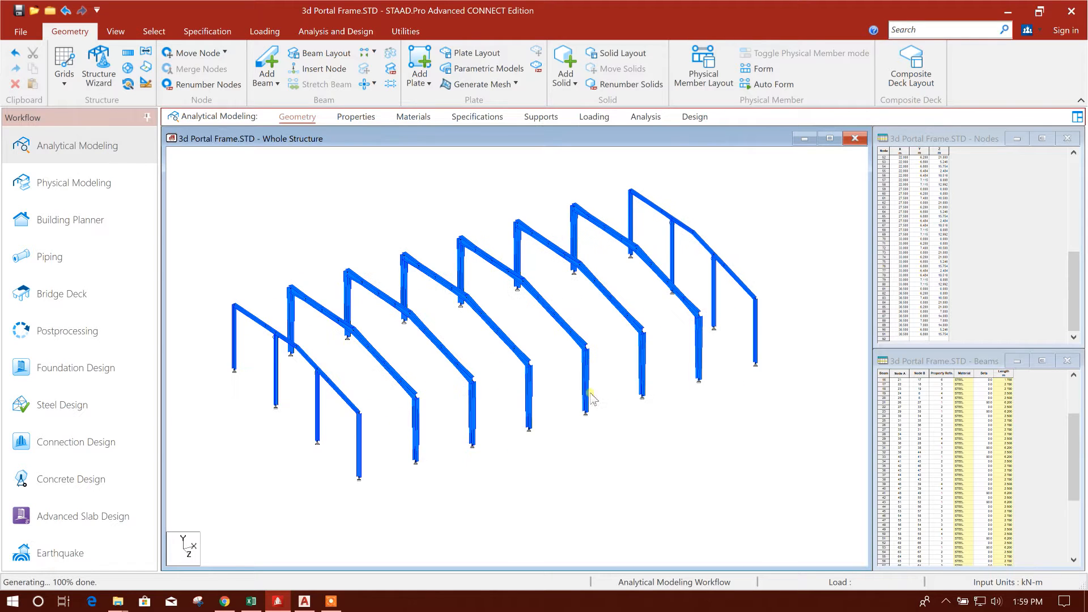
pyautogui.moveTo(477, 458); pyautogui.dragTo(509, 419, button='middle')
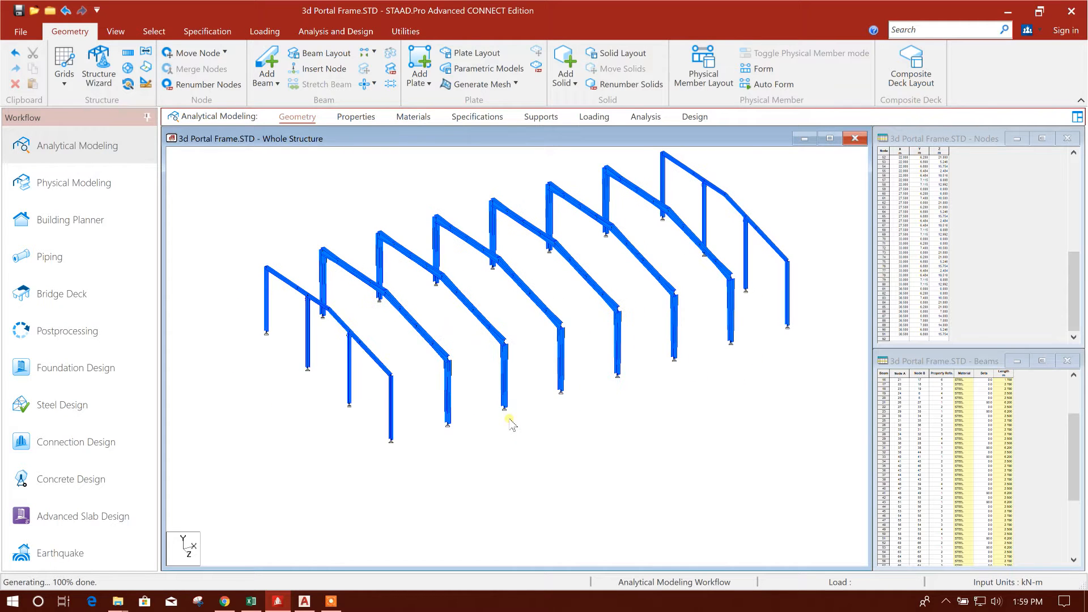
pyautogui.moveTo(316, 342); pyautogui.dragTo(306, 361, button='middle')
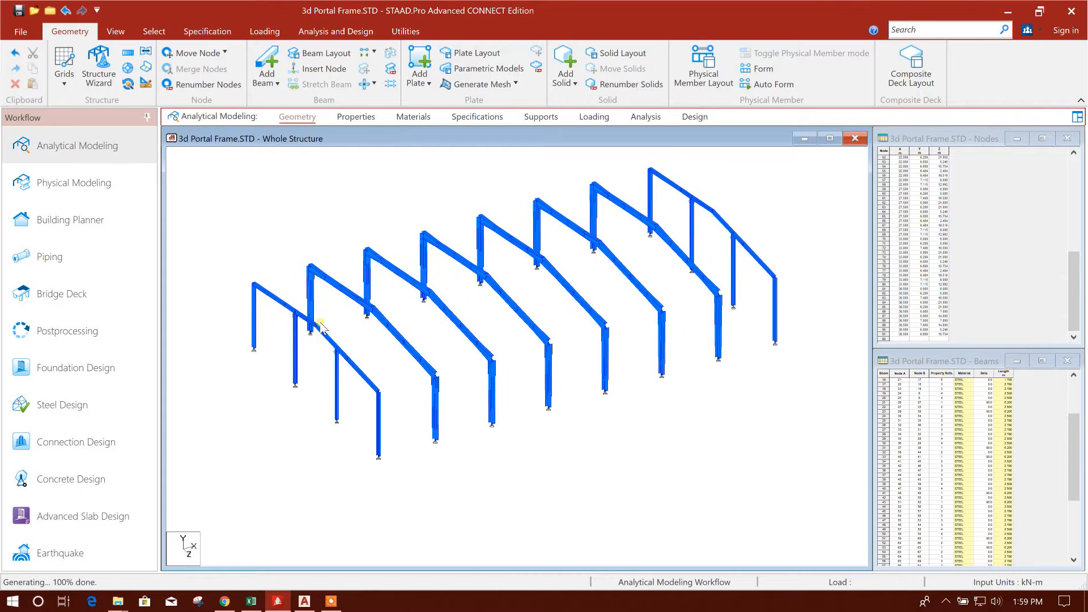
pyautogui.moveTo(501, 306); pyautogui.dragTo(487, 326, button='middle')
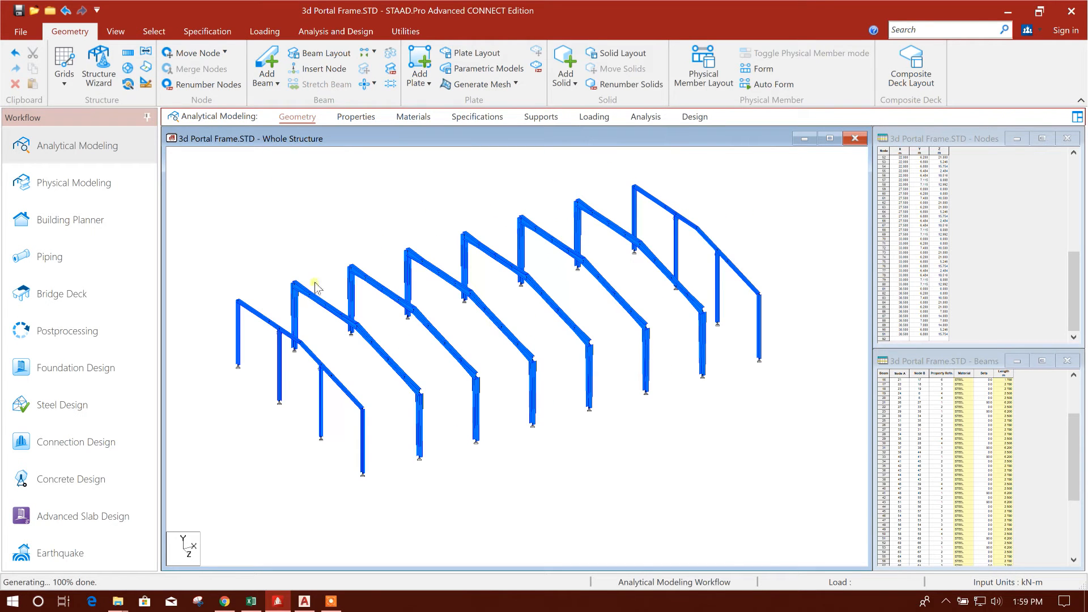
# Step: Select the nodes at both eaves and at the ridge of all frames, working in the side elevation view
pyautogui.click(116, 32)
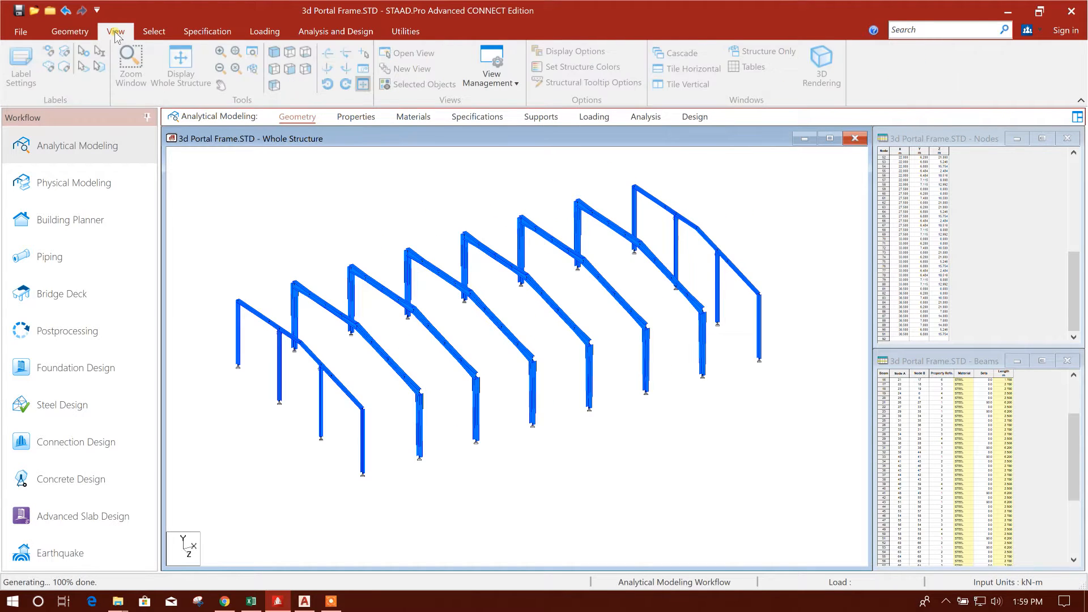
pyautogui.click(274, 69)
pyautogui.moveTo(221, 244); pyautogui.dragTo(268, 297)
pyautogui.click(259, 238)
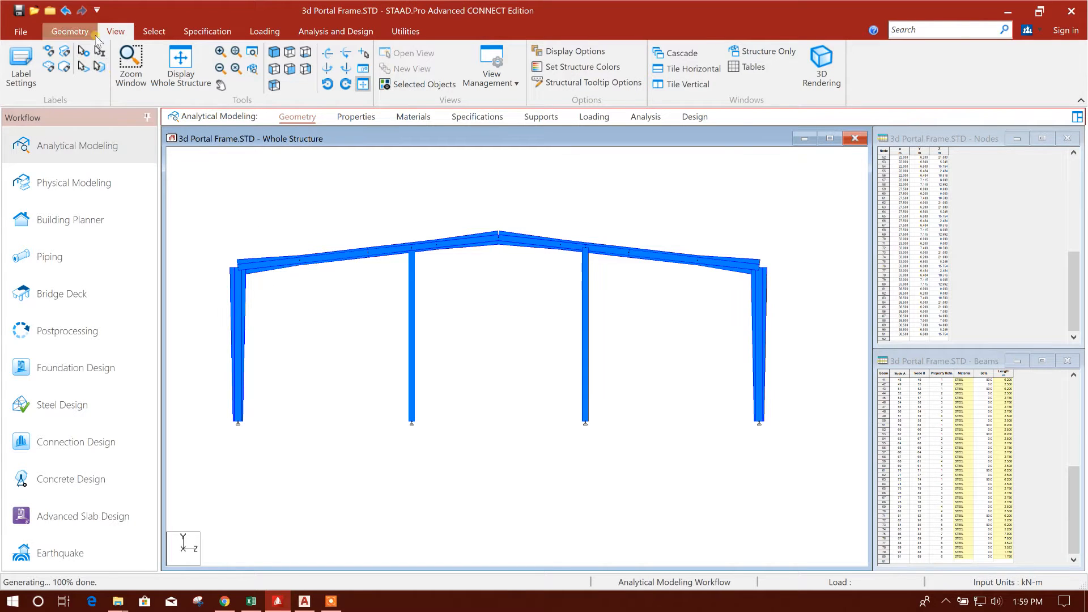
pyautogui.click(154, 31)
pyautogui.click(18, 63)
pyautogui.moveTo(209, 243); pyautogui.dragTo(263, 292)
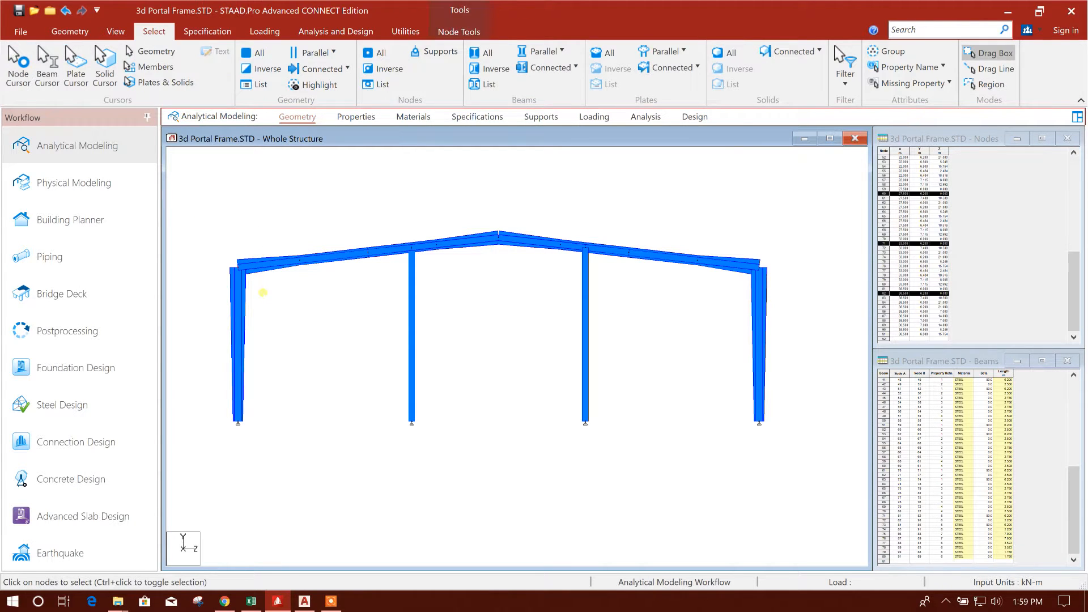
pyautogui.keyDown('ctrl'); pyautogui.moveTo(480, 210); pyautogui.dragTo(514, 262); pyautogui.keyUp('ctrl')
pyautogui.moveTo(541, 301); pyautogui.dragTo(462, 309, button='middle')
pyautogui.keyDown('ctrl'); pyautogui.moveTo(688, 279); pyautogui.dragTo(701, 296); pyautogui.keyUp('ctrl')
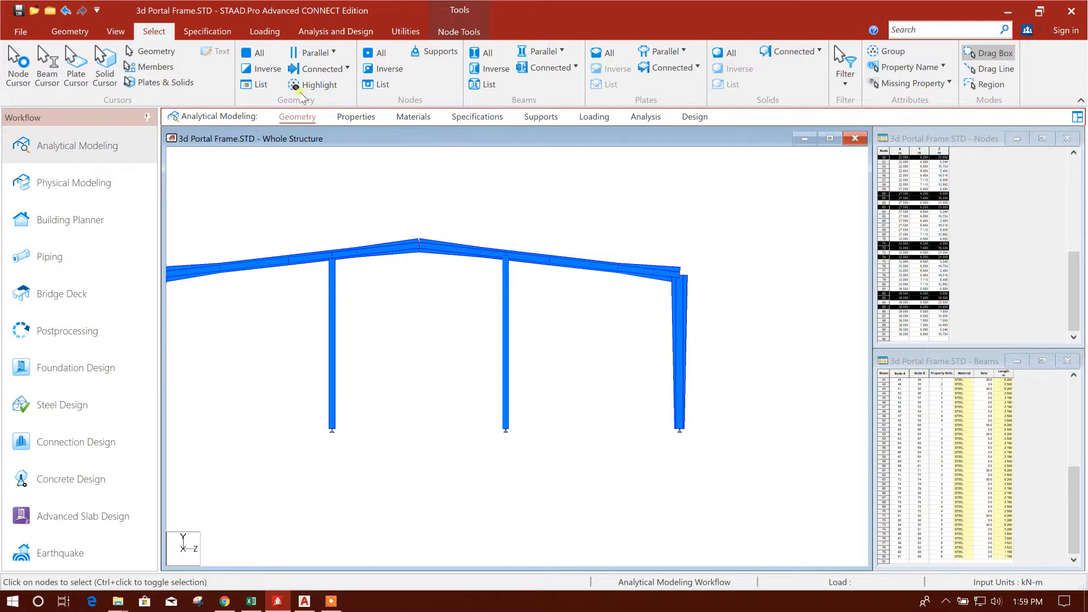
# Step: Connect the selected eave and ridge nodes with beams along the X axis in the isometric view, and clear the selection
pyautogui.click(116, 31)
pyautogui.click(274, 52)
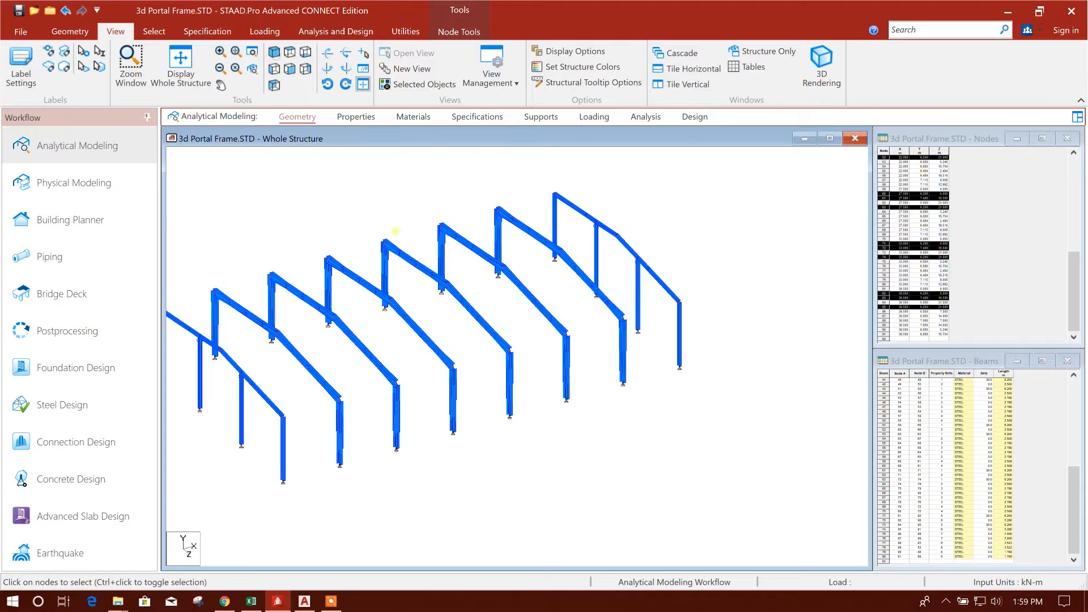
pyautogui.moveTo(547, 412); pyautogui.dragTo(626, 391, button='middle')
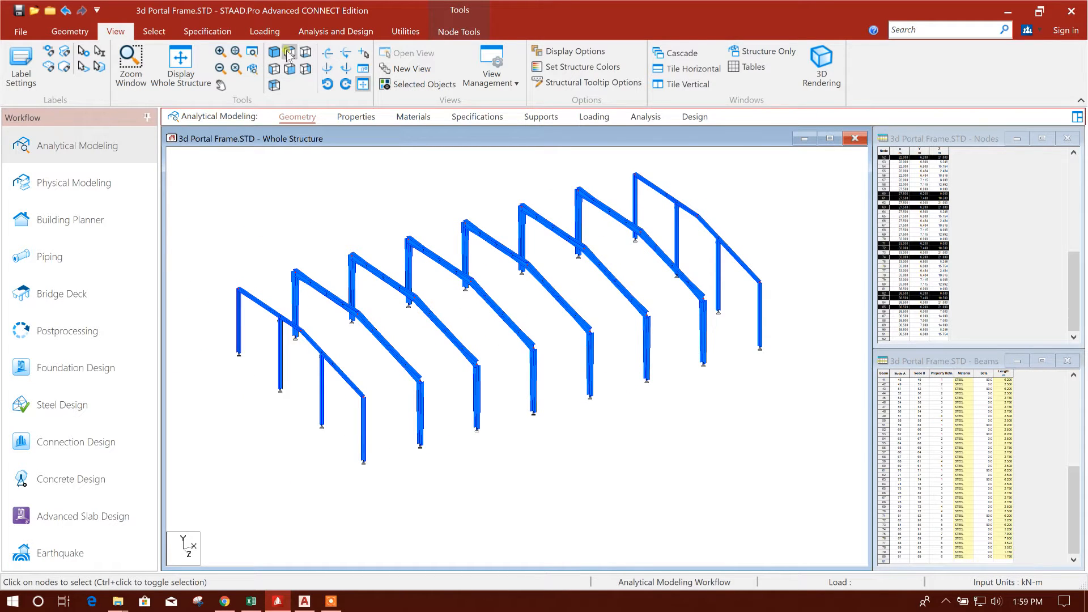
pyautogui.click(83, 34)
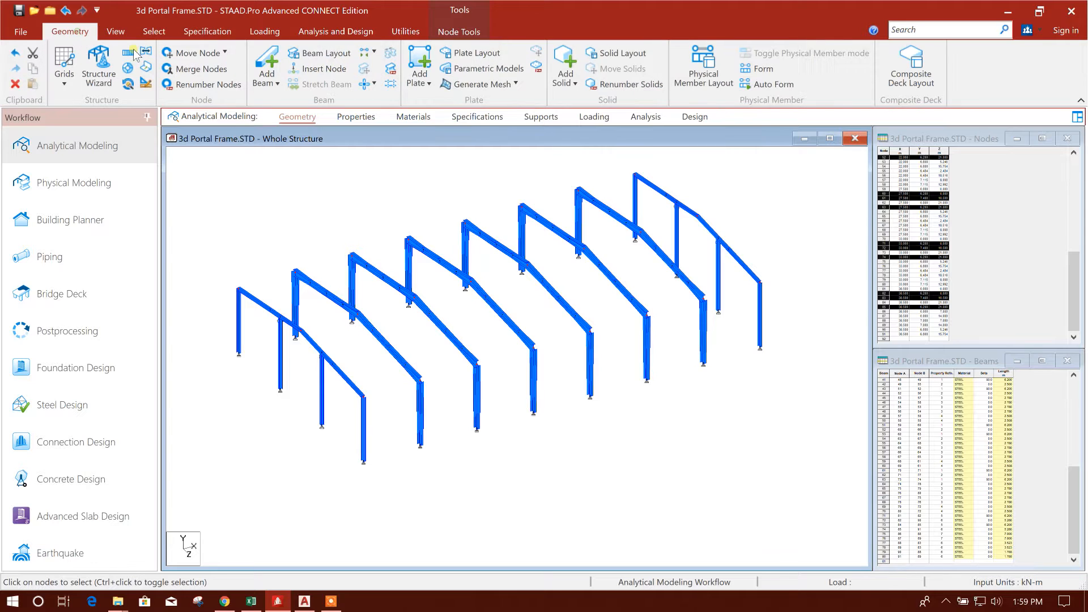
pyautogui.click(367, 52)
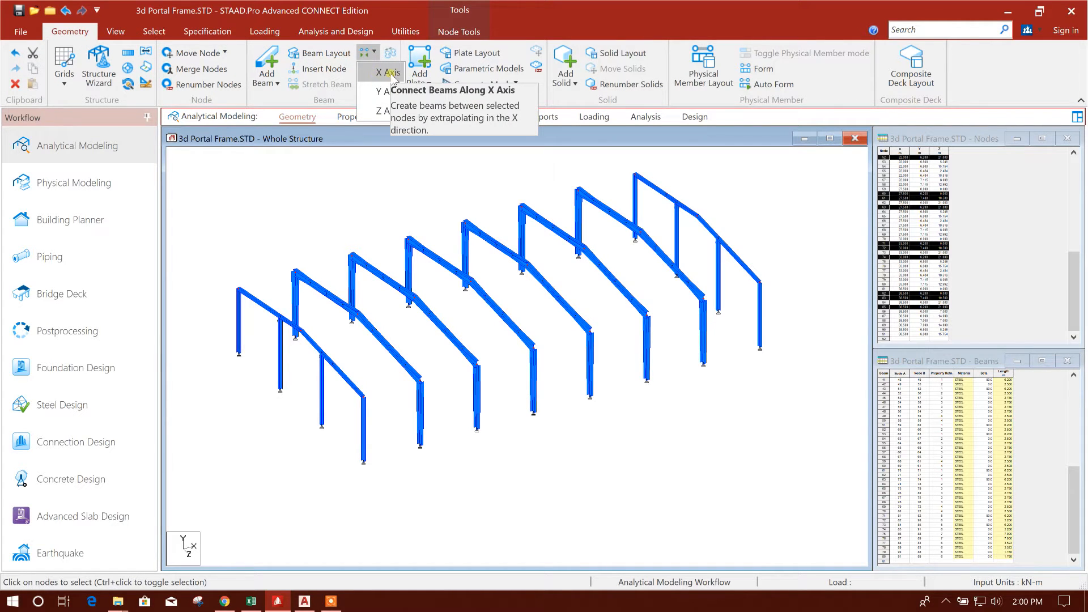
pyautogui.click(391, 73)
pyautogui.click(596, 339)
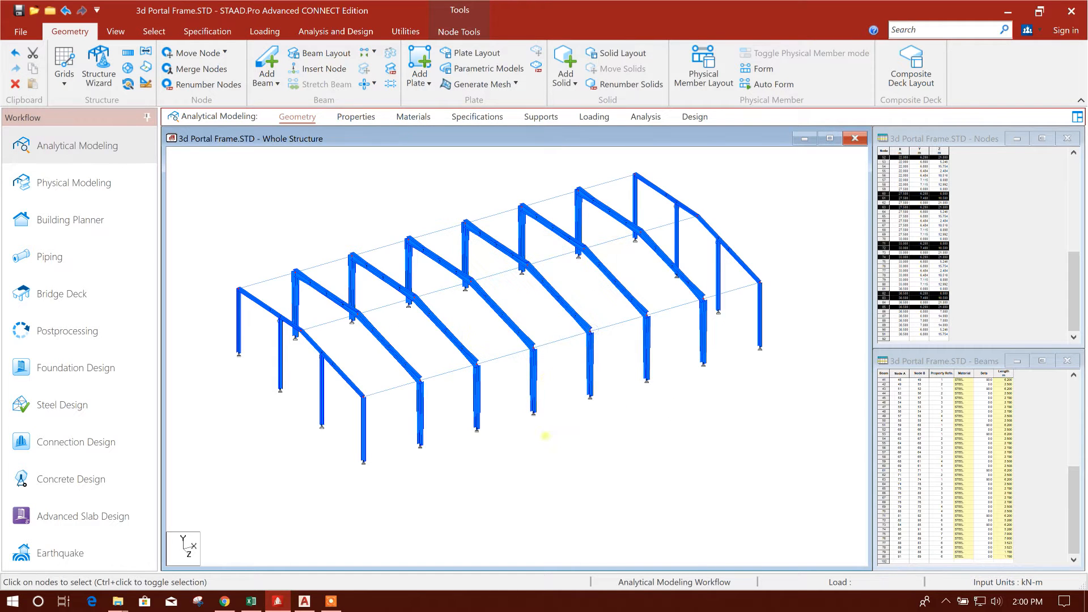
pyautogui.click(567, 432)
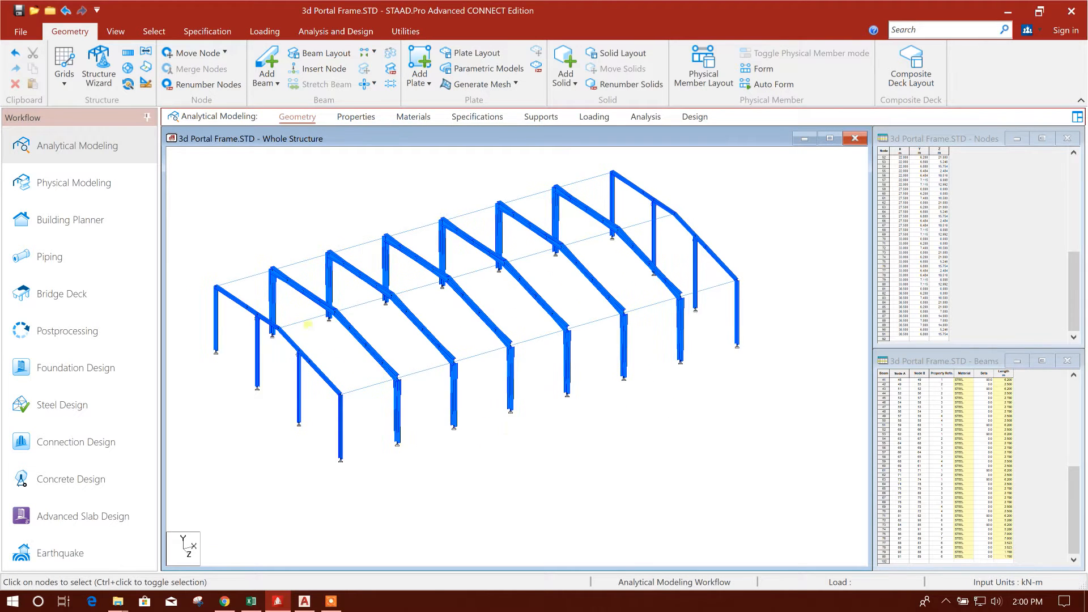
# Step: Define a square Tapered Tube section in steel with 0.125 m depth at both nodes and 0.005 m thickness
pyautogui.click(356, 117)
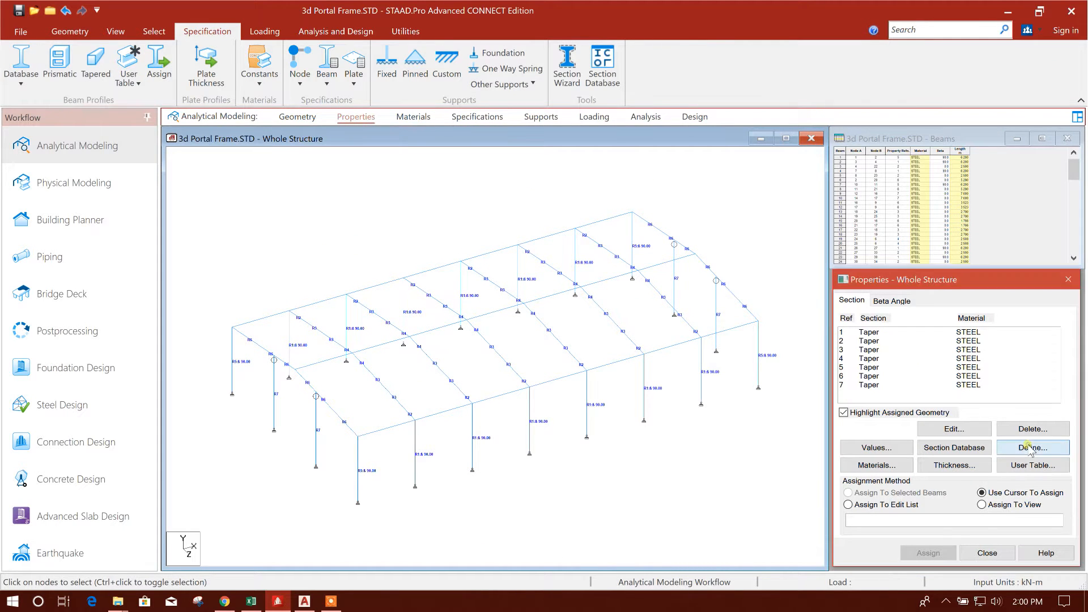
pyautogui.click(1030, 447)
pyautogui.click(436, 300)
pyautogui.click(437, 310)
pyautogui.click(438, 301)
pyautogui.click(632, 289)
pyautogui.click(623, 301)
pyautogui.click(630, 334)
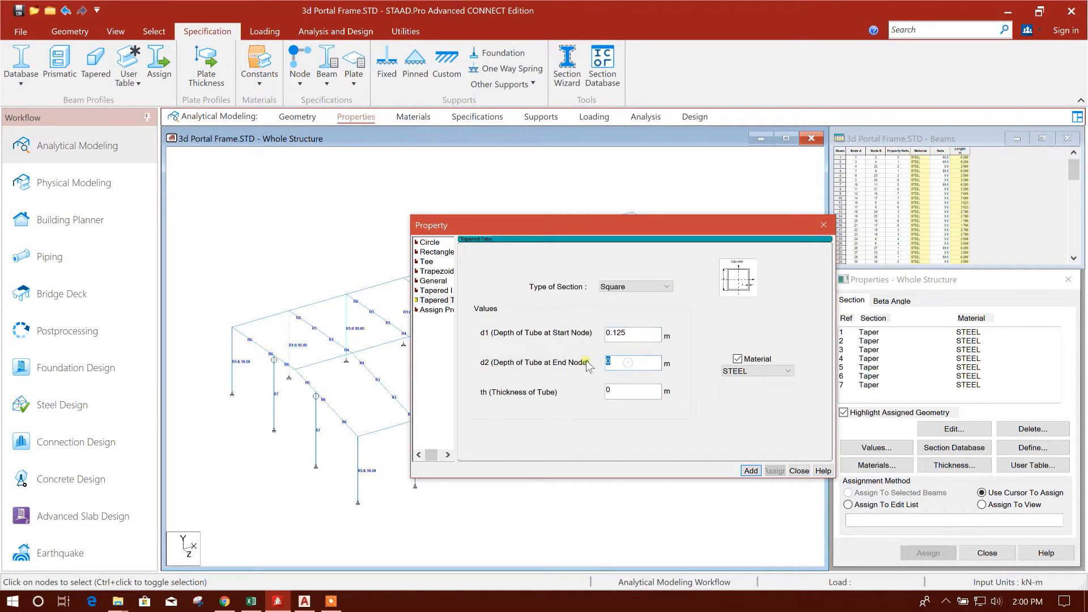
pyautogui.click(651, 393)
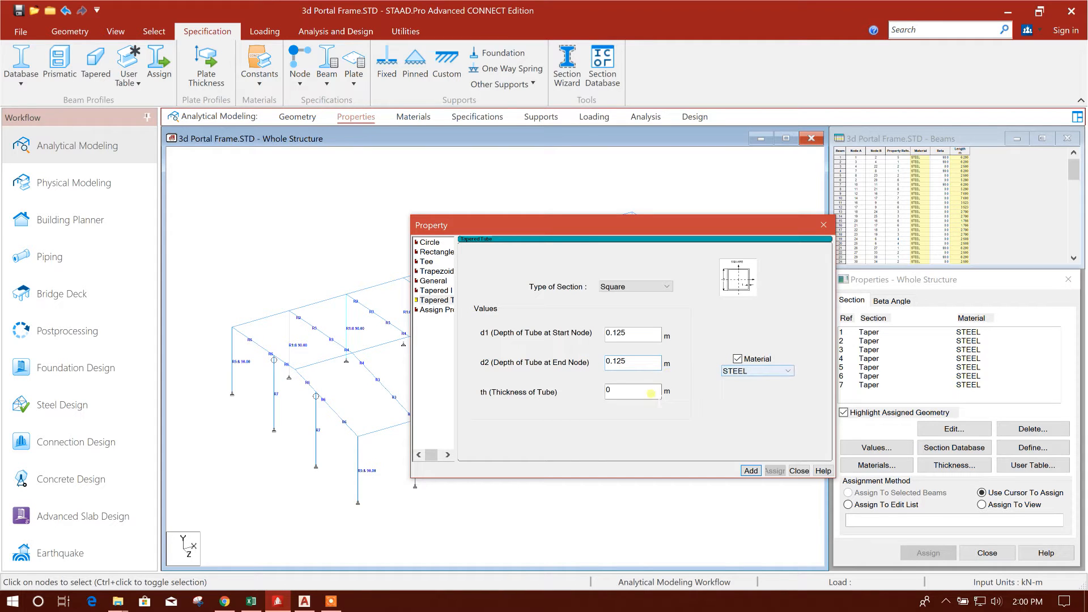
pyautogui.write('0.005')
pyautogui.click(751, 471)
pyautogui.click(799, 471)
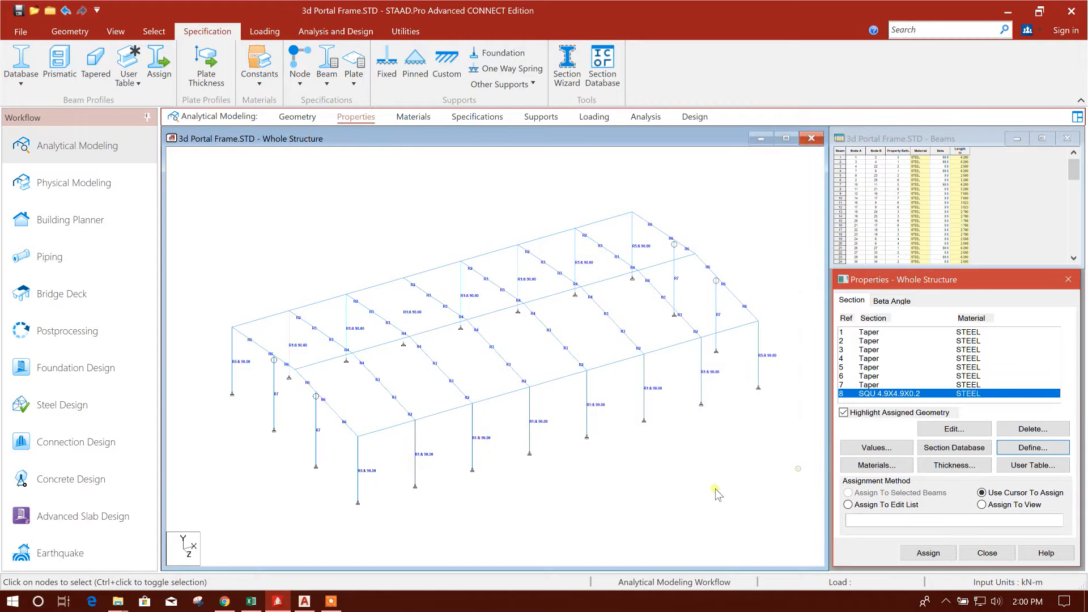
# Step: Select all beams parallel to the X axis and assign the new square tube section to them
pyautogui.click(150, 32)
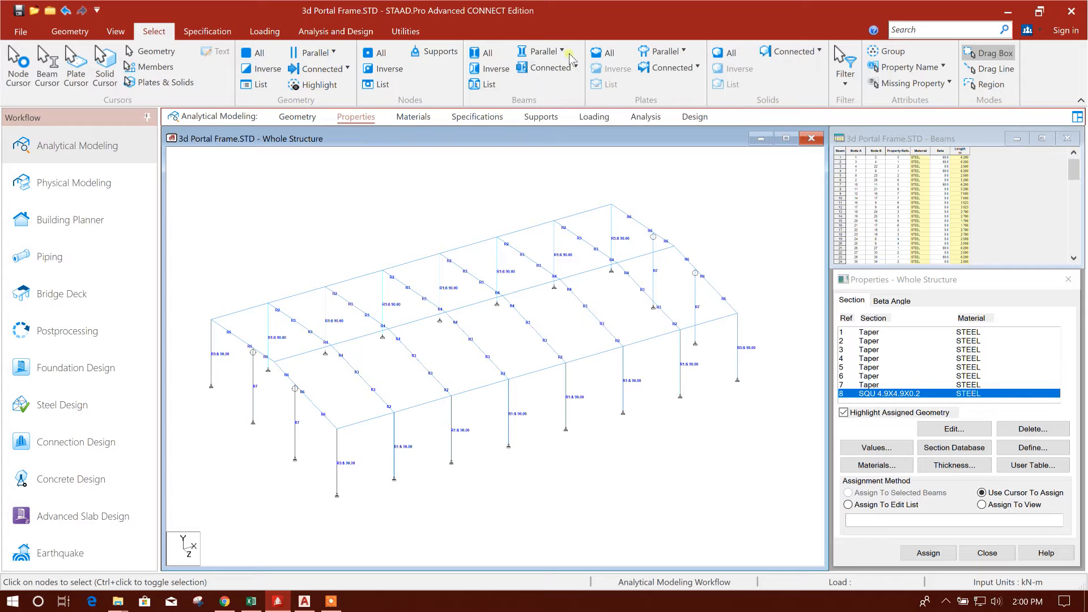
pyautogui.click(541, 51)
pyautogui.click(546, 73)
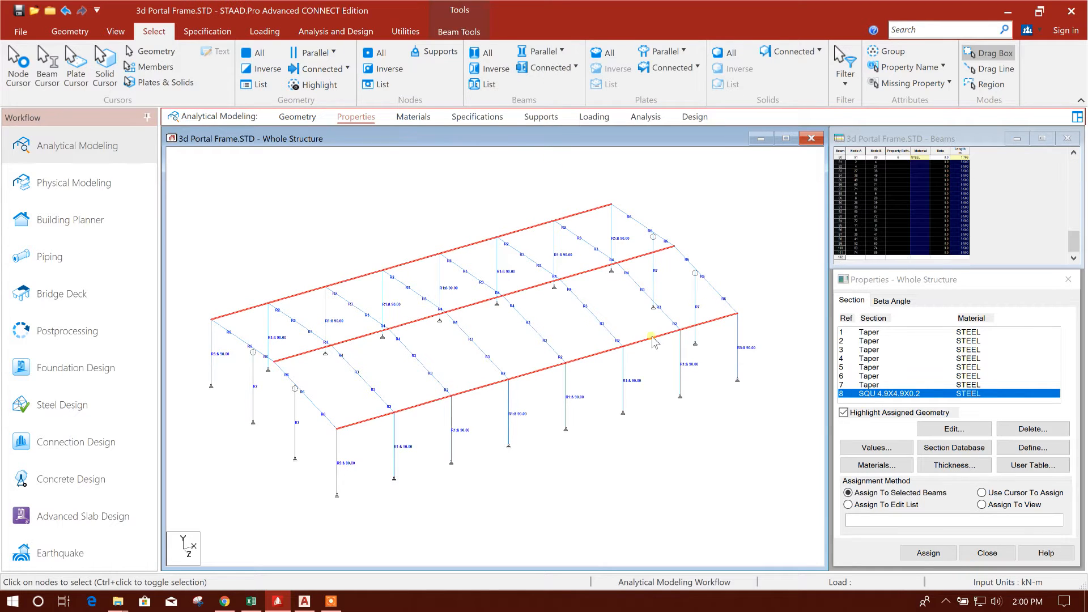
pyautogui.click(923, 553)
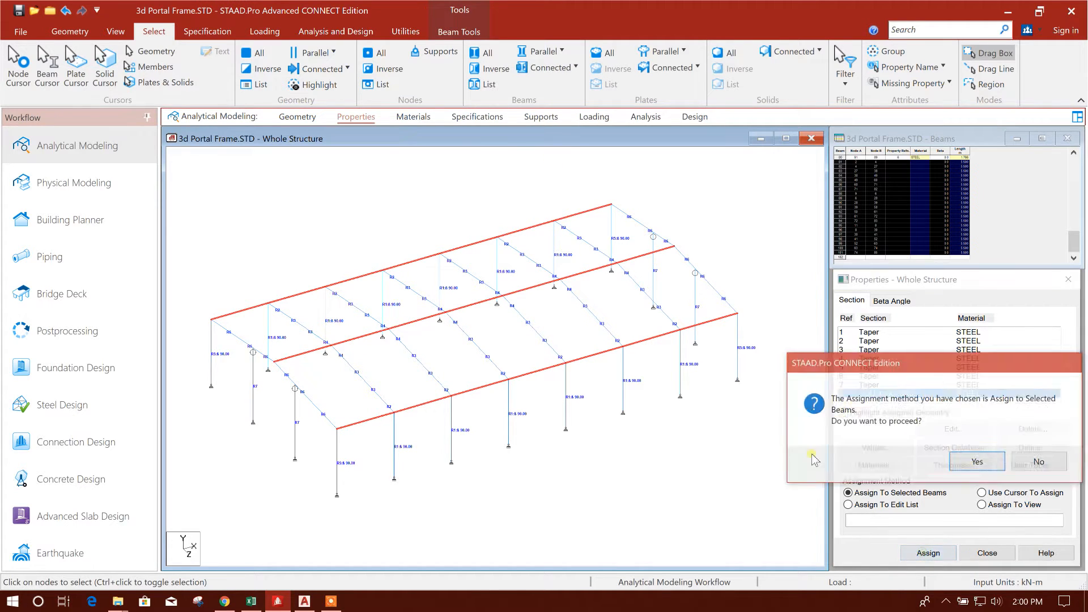
pyautogui.click(901, 459)
pyautogui.moveTo(627, 462); pyautogui.dragTo(627, 448, button='middle')
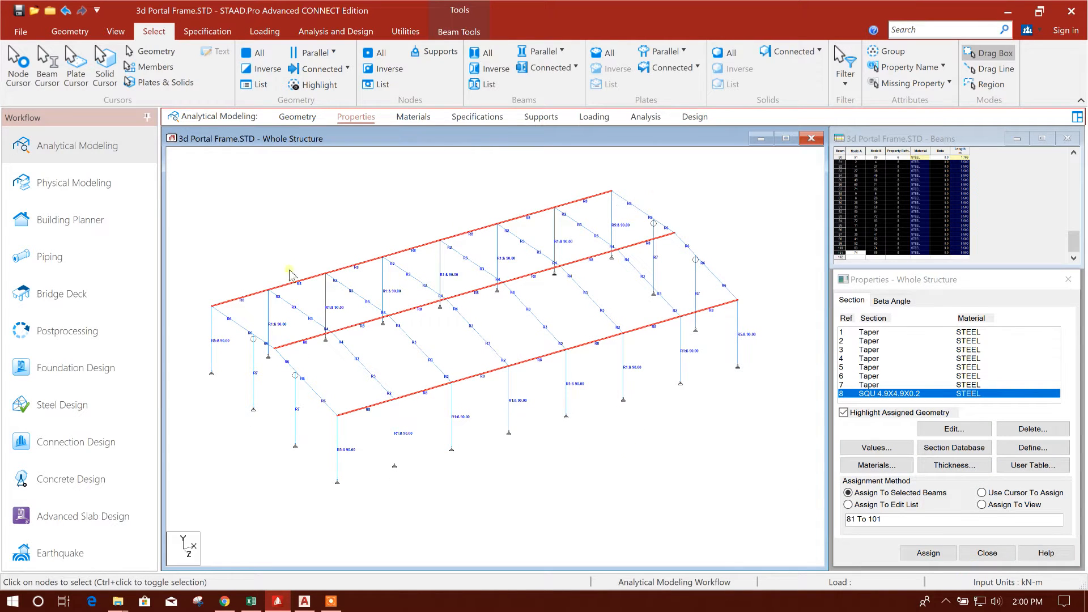
pyautogui.moveTo(739, 397); pyautogui.dragTo(731, 401, button='middle')
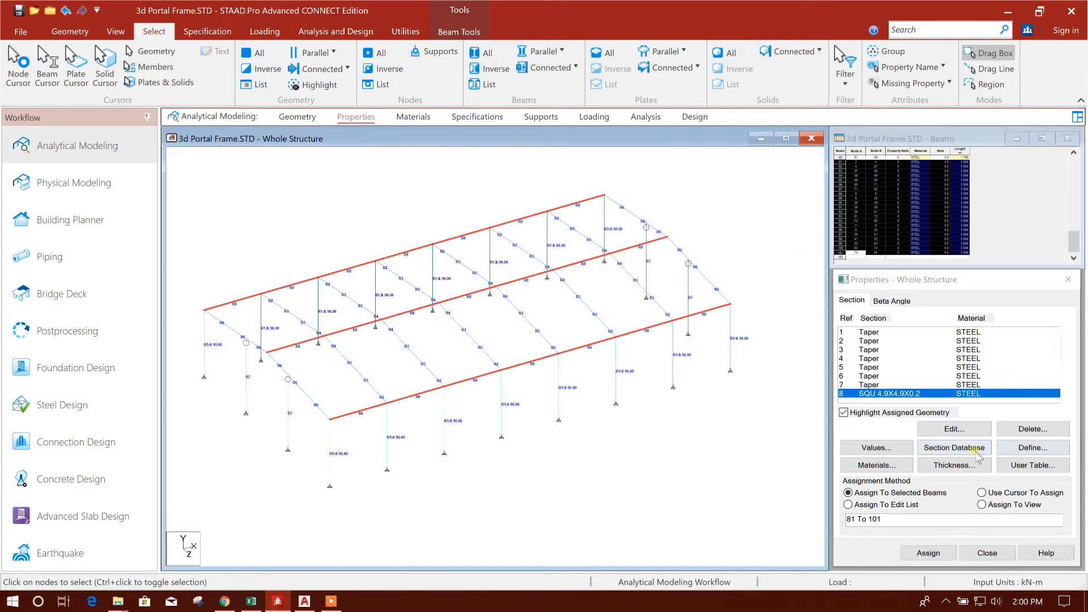
# Step: Add a beam specification with a partial moment release at the start, MPZ 0.99
pyautogui.click(477, 116)
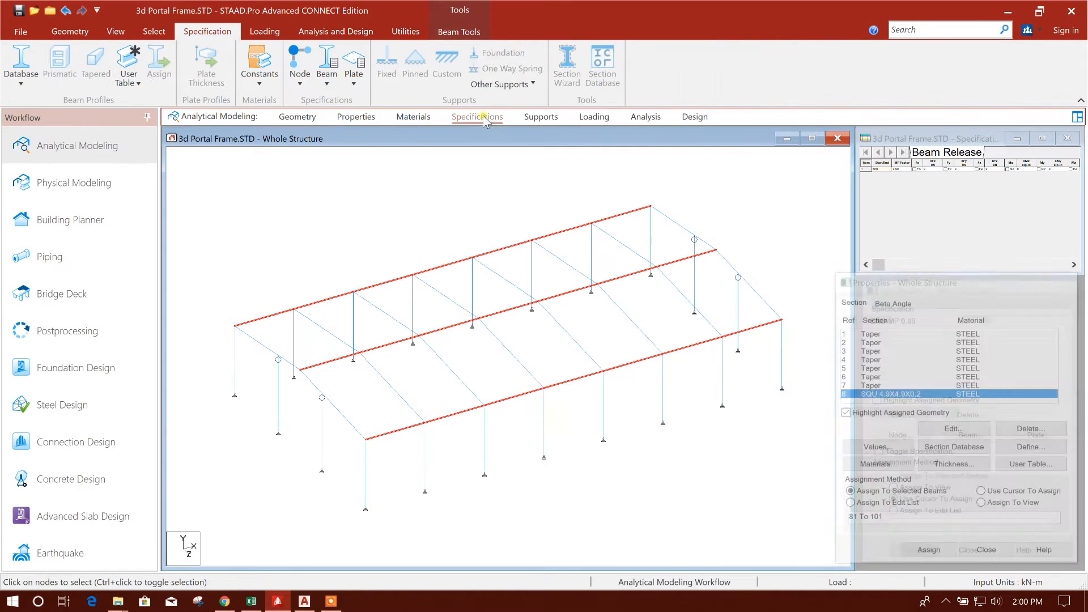
pyautogui.click(970, 436)
pyautogui.moveTo(828, 319); pyautogui.dragTo(756, 197)
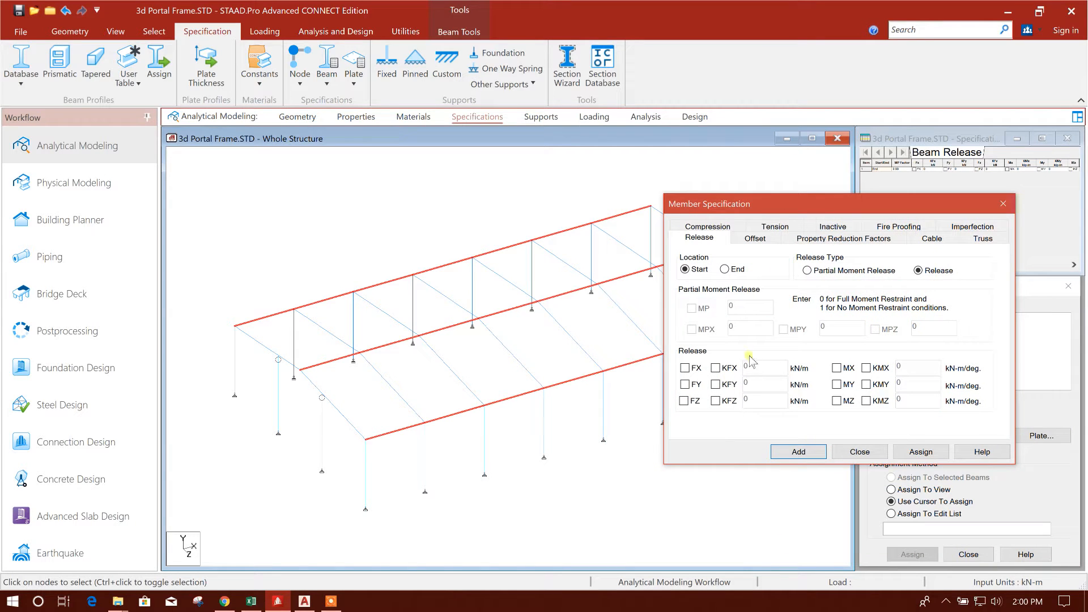
pyautogui.click(851, 271)
pyautogui.click(875, 329)
pyautogui.click(930, 328)
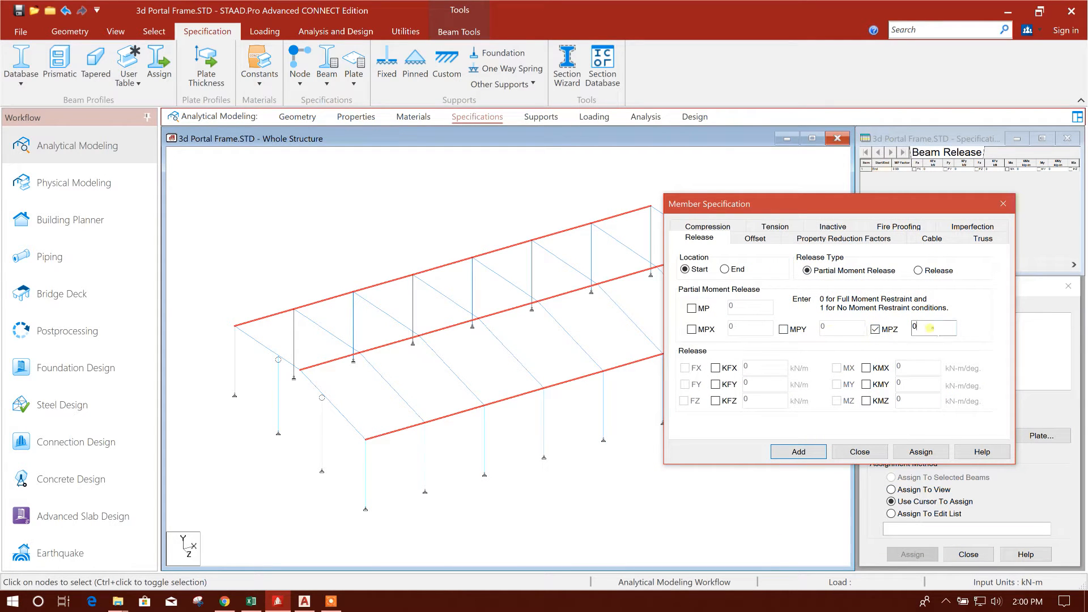
pyautogui.click(805, 451)
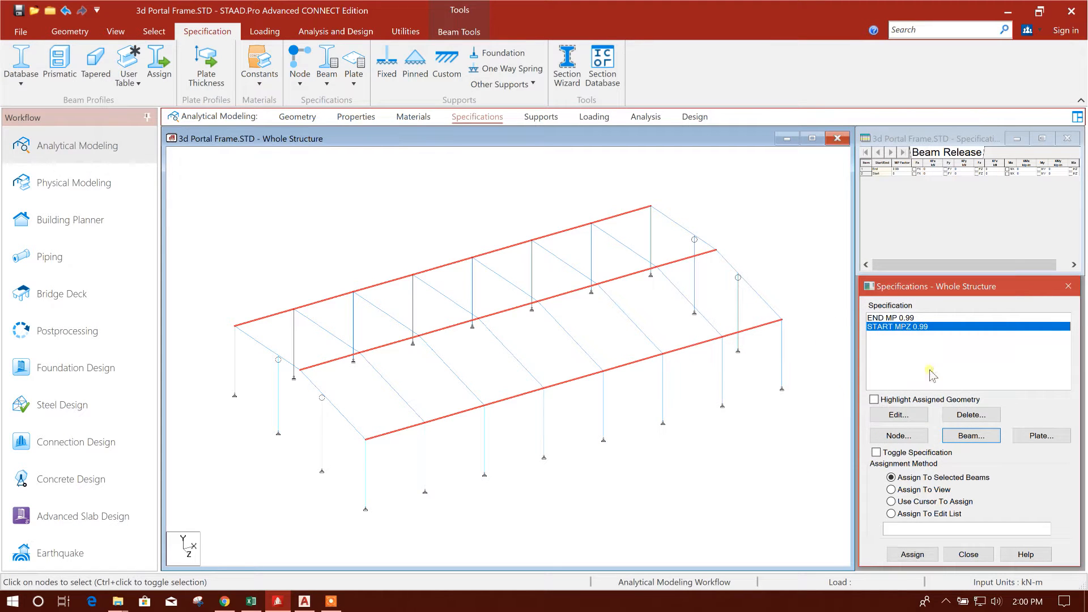
# Step: Add a second beam specification with a partial moment release at the end, MPZ 0.99
pyautogui.click(971, 436)
pyautogui.click(792, 361)
pyautogui.moveTo(843, 295); pyautogui.dragTo(722, 146)
pyautogui.click(787, 213)
pyautogui.click(833, 273)
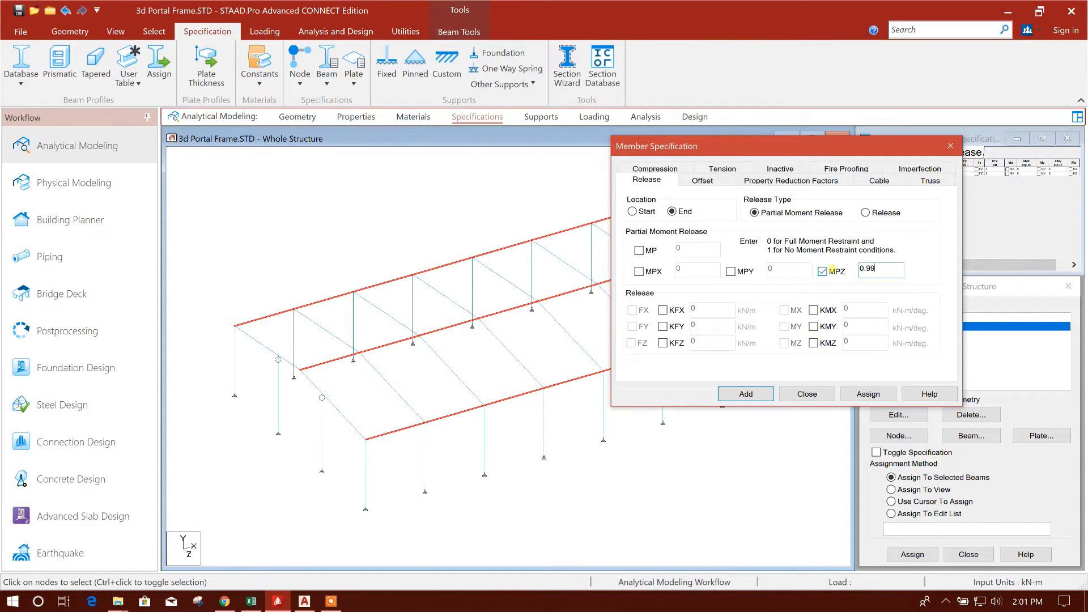
pyautogui.click(758, 395)
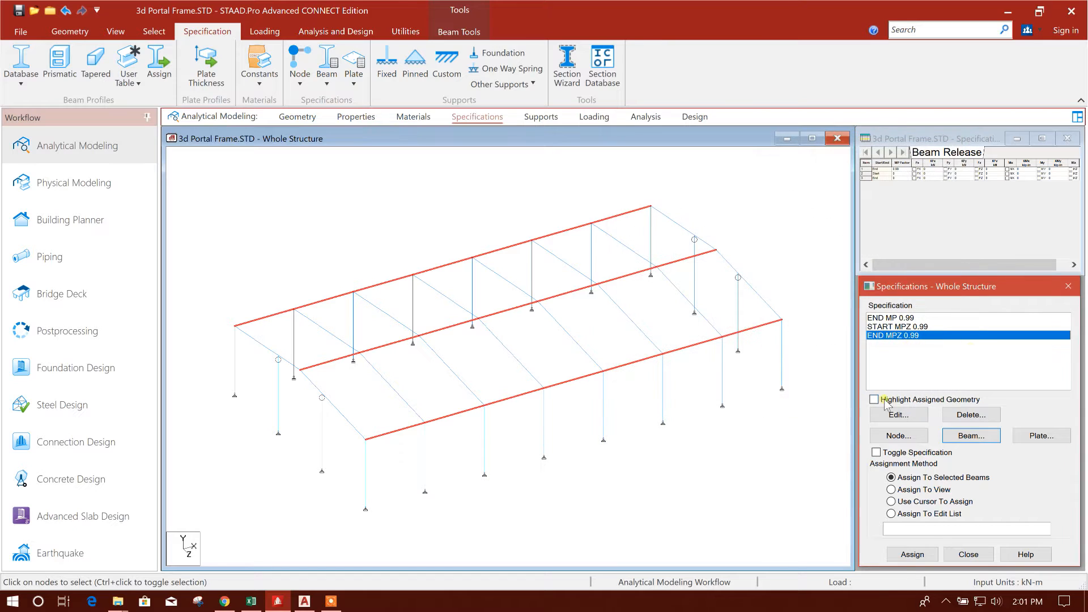
# Step: Assign the start and end MPZ 0.99 releases to the selected longitudinal beams, and clear the selection
pyautogui.click(901, 328)
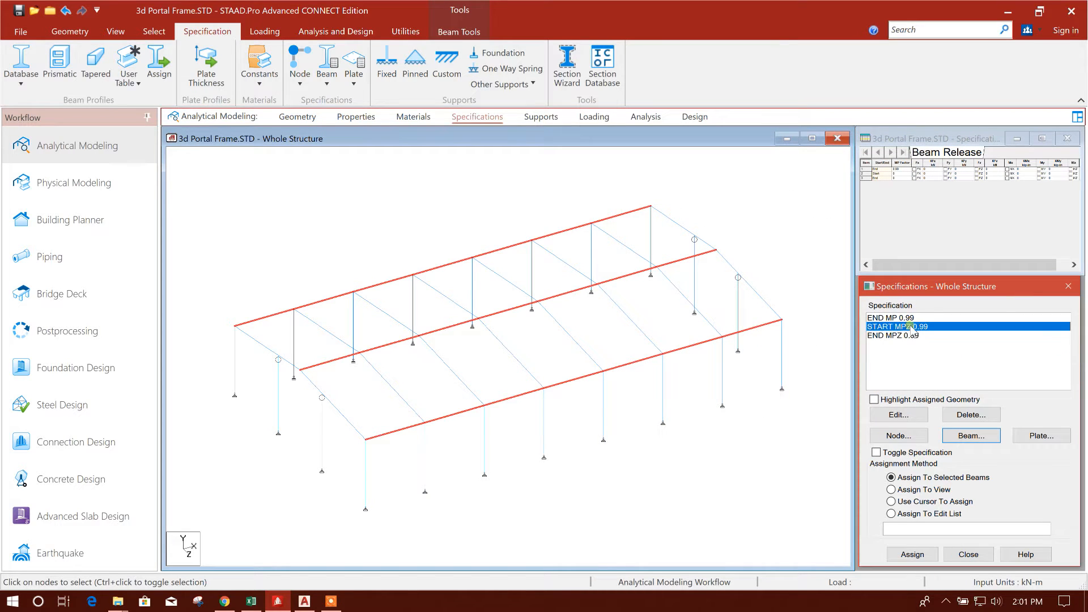
pyautogui.click(912, 554)
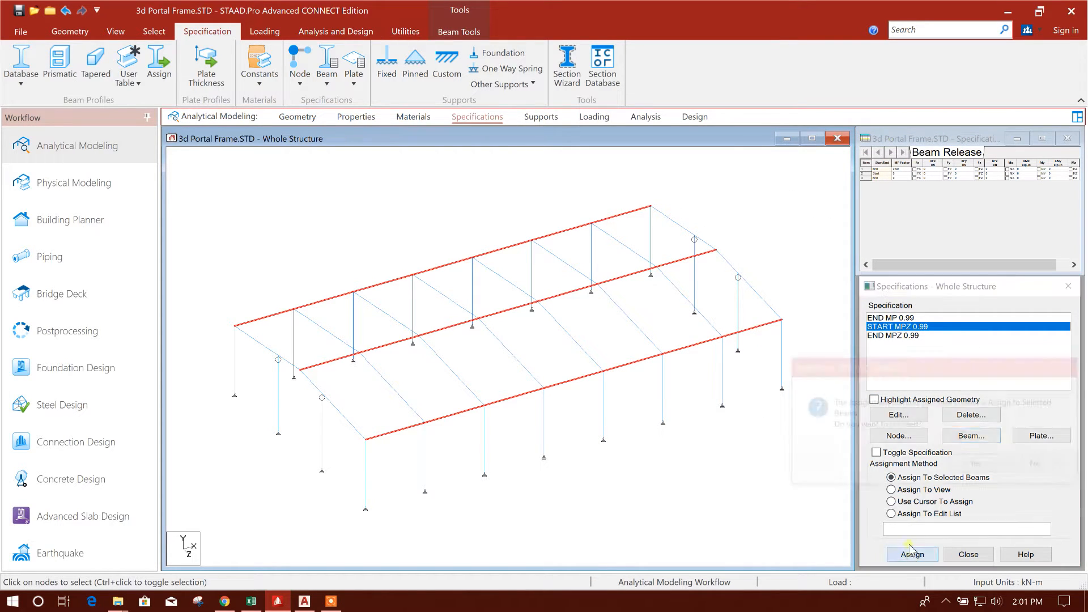
pyautogui.click(900, 462)
pyautogui.click(918, 335)
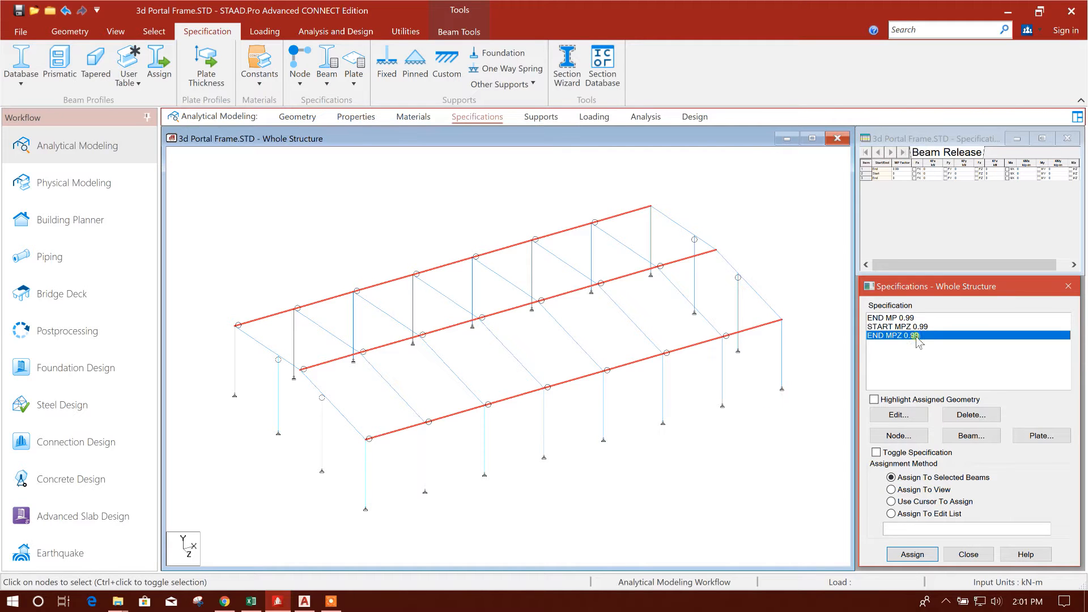
pyautogui.click(913, 554)
pyautogui.click(970, 465)
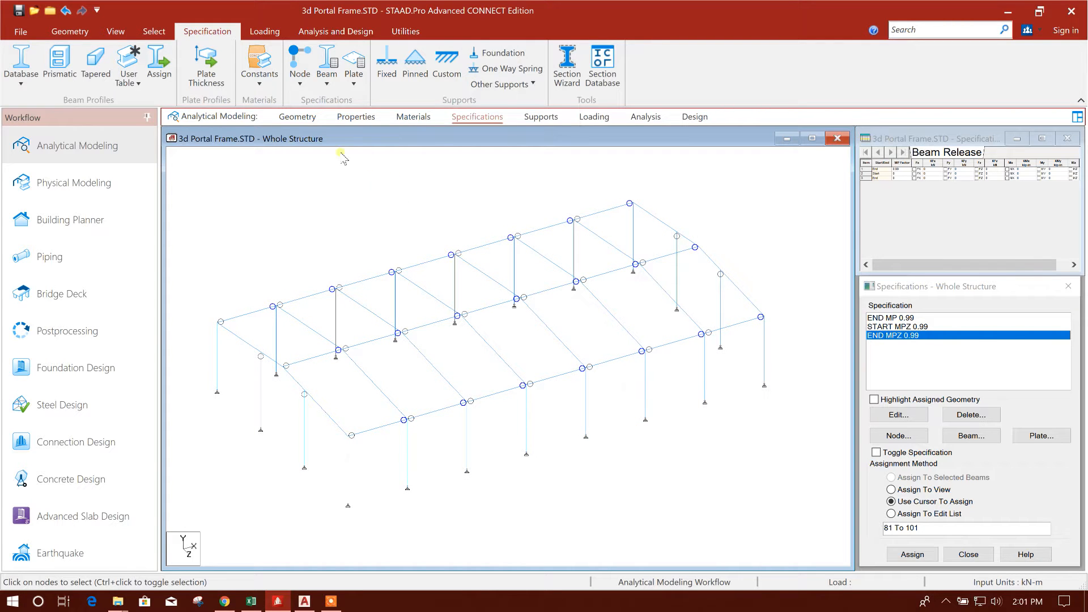
# Step: Draw two crossing diagonal beams between column bases and eave nodes in the near side wall of the first bay
pyautogui.click(297, 116)
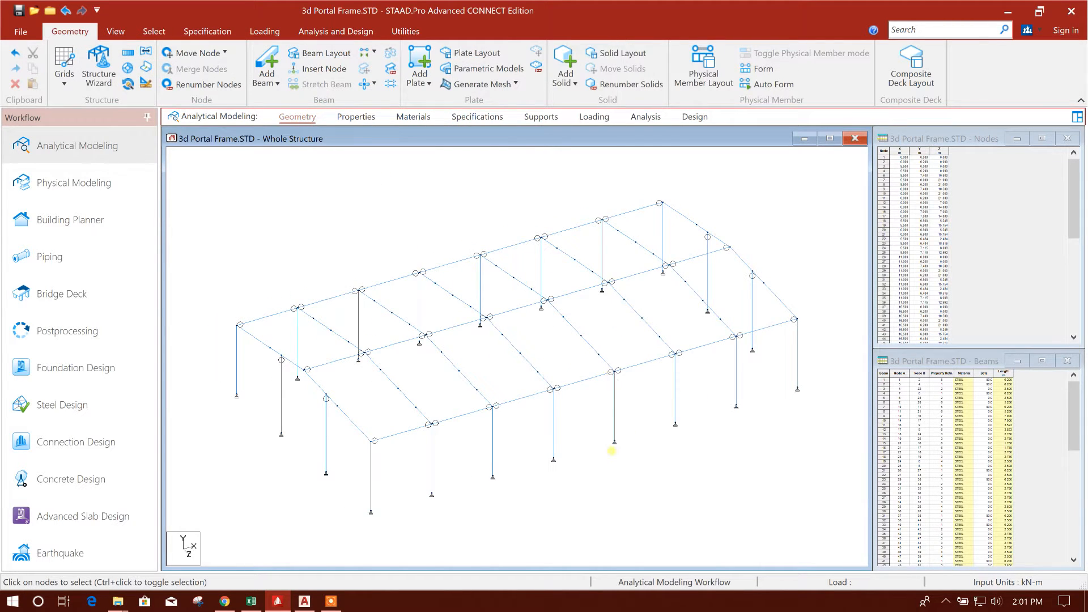
pyautogui.moveTo(612, 451); pyautogui.dragTo(597, 437, button='middle')
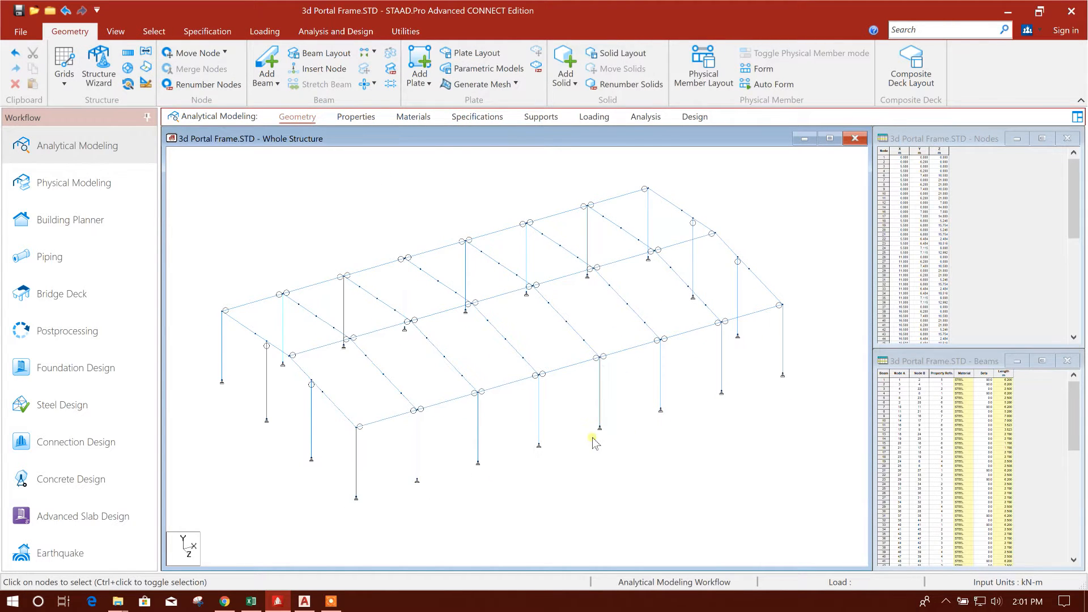
pyautogui.click(266, 62)
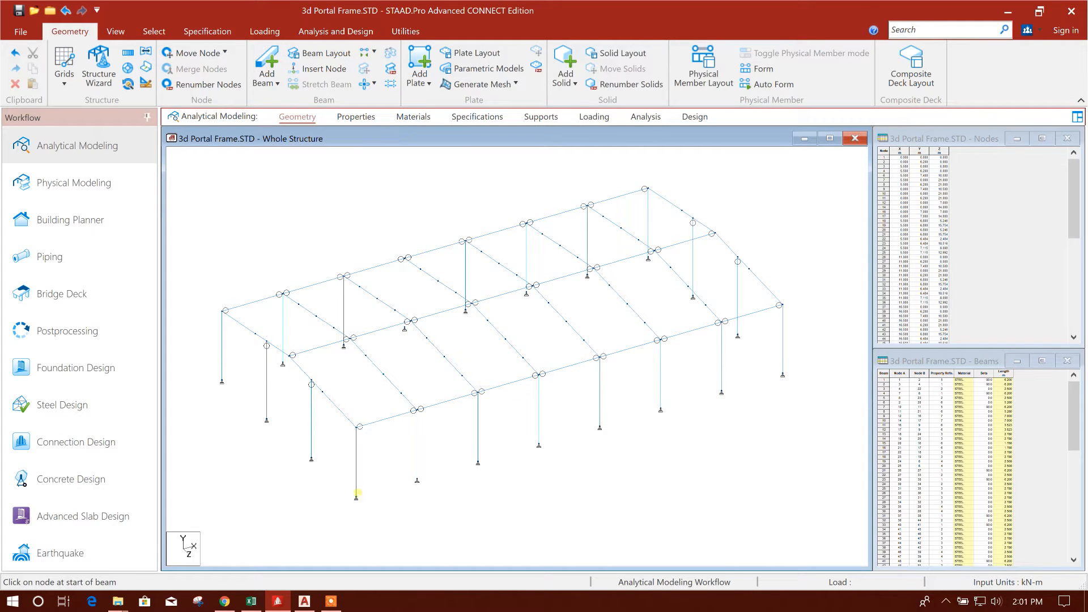
pyautogui.click(357, 493)
pyautogui.click(593, 333)
pyautogui.scroll(2, 356, 498)
pyautogui.click(346, 505)
pyautogui.moveTo(404, 427); pyautogui.dragTo(409, 415)
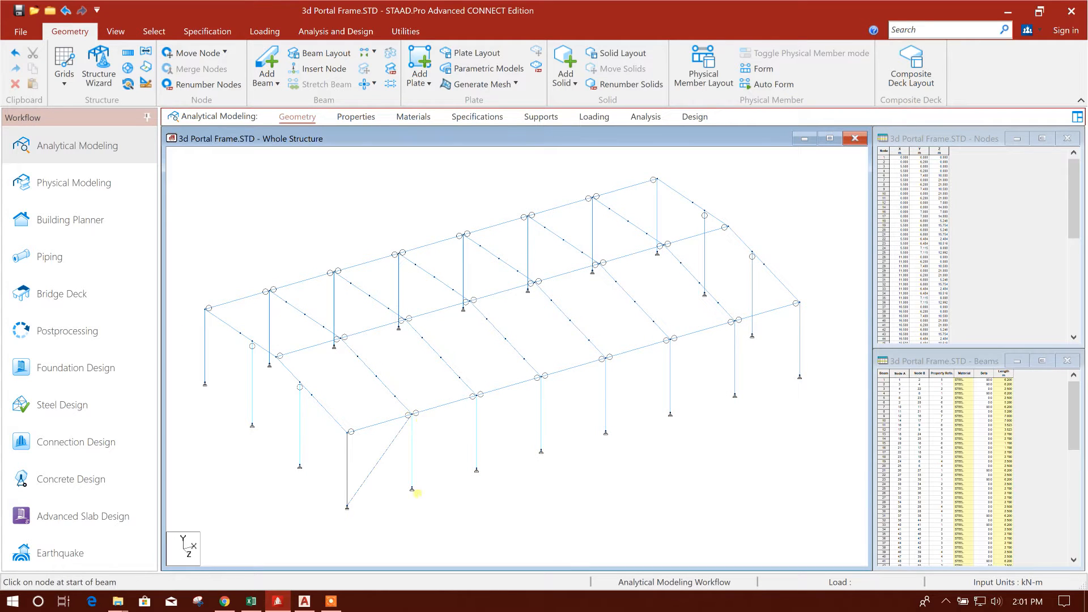
pyautogui.click(411, 486)
pyautogui.click(589, 334)
pyautogui.moveTo(412, 484); pyautogui.dragTo(411, 487)
pyautogui.moveTo(349, 428); pyautogui.dragTo(346, 433)
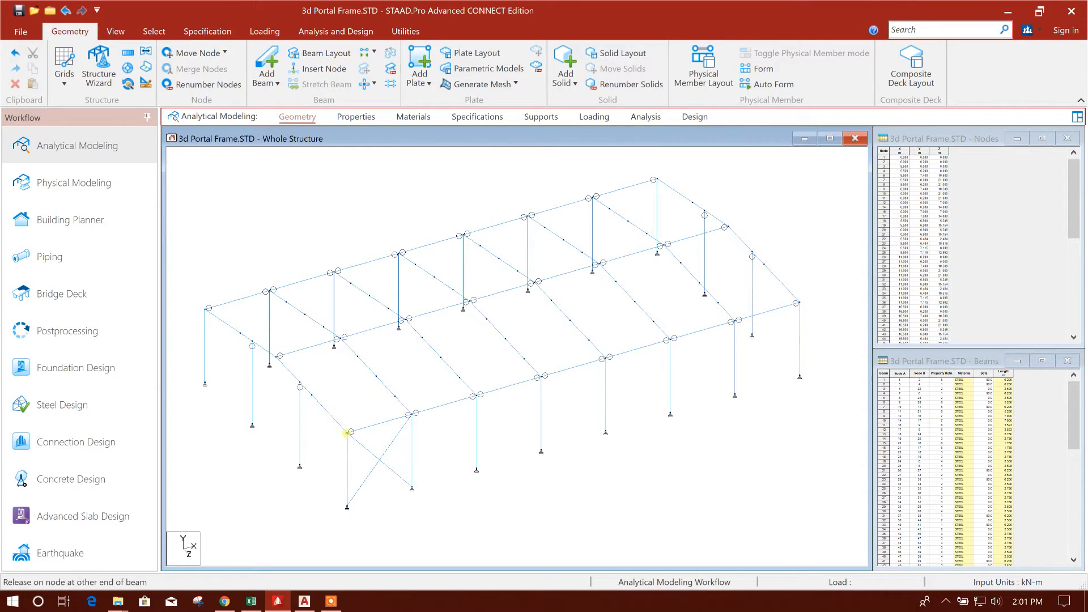
# Step: Add X-bracing beams across the near roof slope of the first bay, using the eave, intermediate rafter and ridge nodes
pyautogui.moveTo(375, 377); pyautogui.dragTo(284, 361)
pyautogui.moveTo(276, 357); pyautogui.dragTo(277, 357)
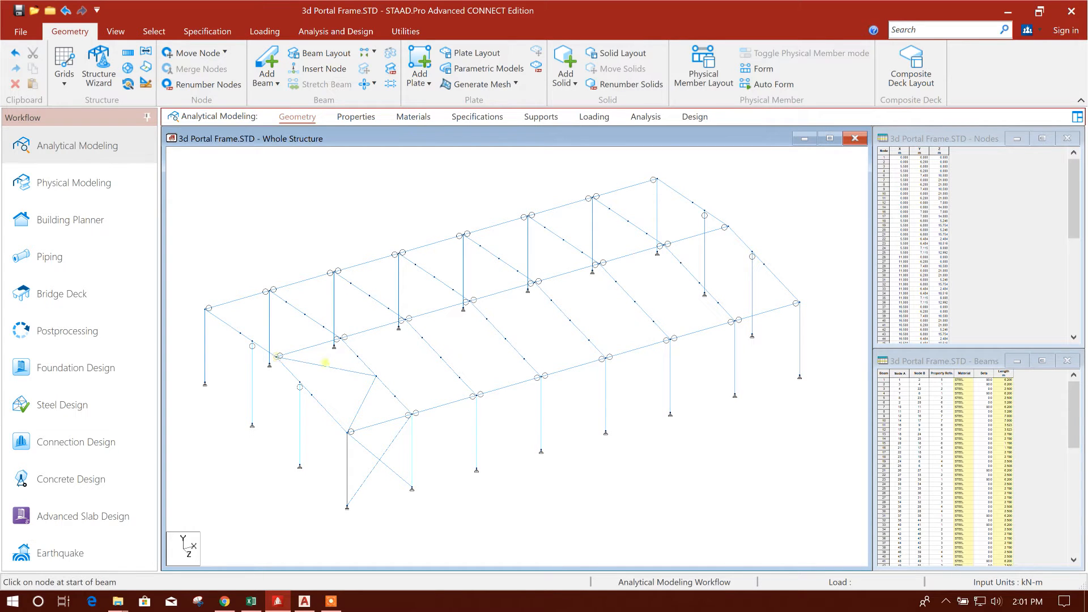
pyautogui.moveTo(410, 414)
pyautogui.mouseDown()
pyautogui.moveTo(300, 385)
pyautogui.moveTo(310, 394)
pyautogui.mouseUp()
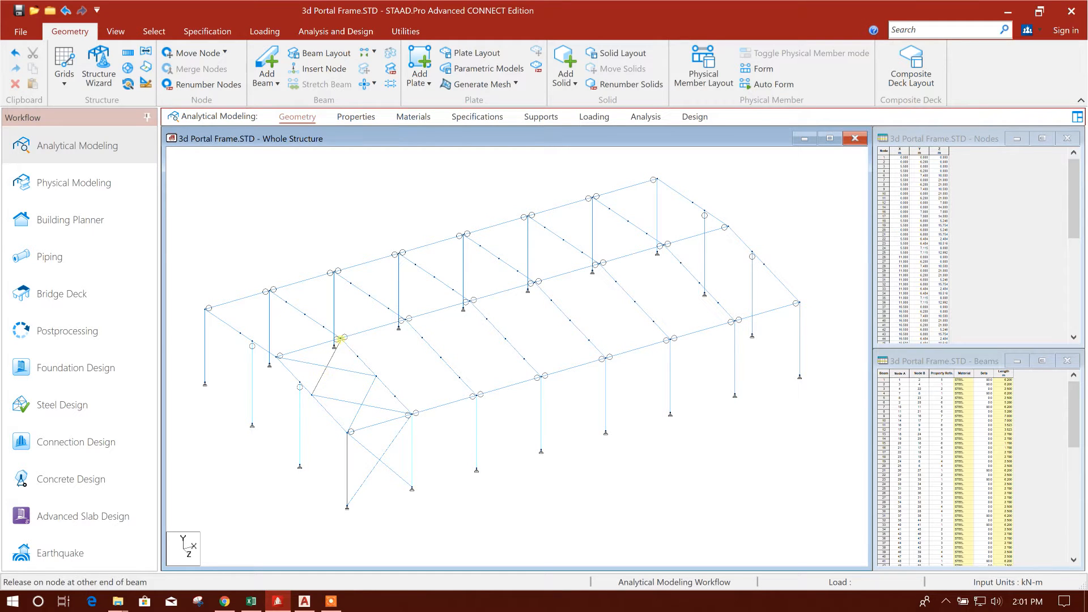
pyautogui.moveTo(340, 339); pyautogui.dragTo(340, 339)
# Step: Add X-bracing beams across the far roof slope of the first bay, from the eave nodes to the ridge nodes
pyautogui.moveTo(381, 389); pyautogui.dragTo(439, 407, button='middle')
pyautogui.moveTo(387, 370); pyautogui.dragTo(402, 382, button='middle')
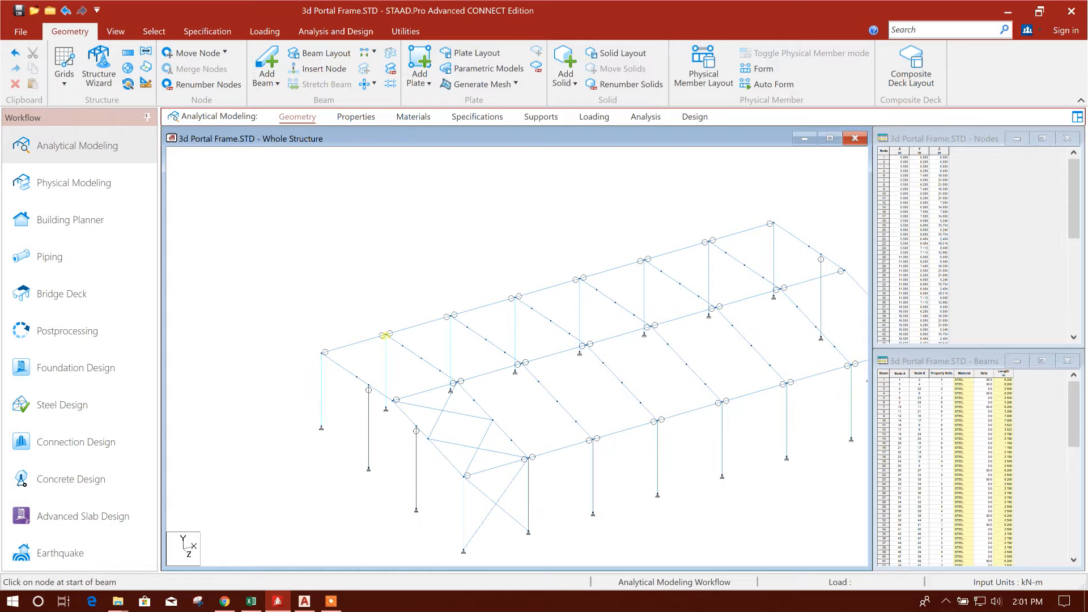
pyautogui.moveTo(325, 352); pyautogui.dragTo(420, 358)
pyautogui.click(395, 399)
pyautogui.click(591, 332)
pyautogui.moveTo(421, 358); pyautogui.dragTo(454, 382)
pyautogui.moveTo(358, 377); pyautogui.dragTo(384, 335)
# Step: Draw two crossing diagonal beams between column bases and eave nodes in the far side wall of the first bay
pyautogui.moveTo(323, 426); pyautogui.dragTo(384, 335)
pyautogui.click(386, 409)
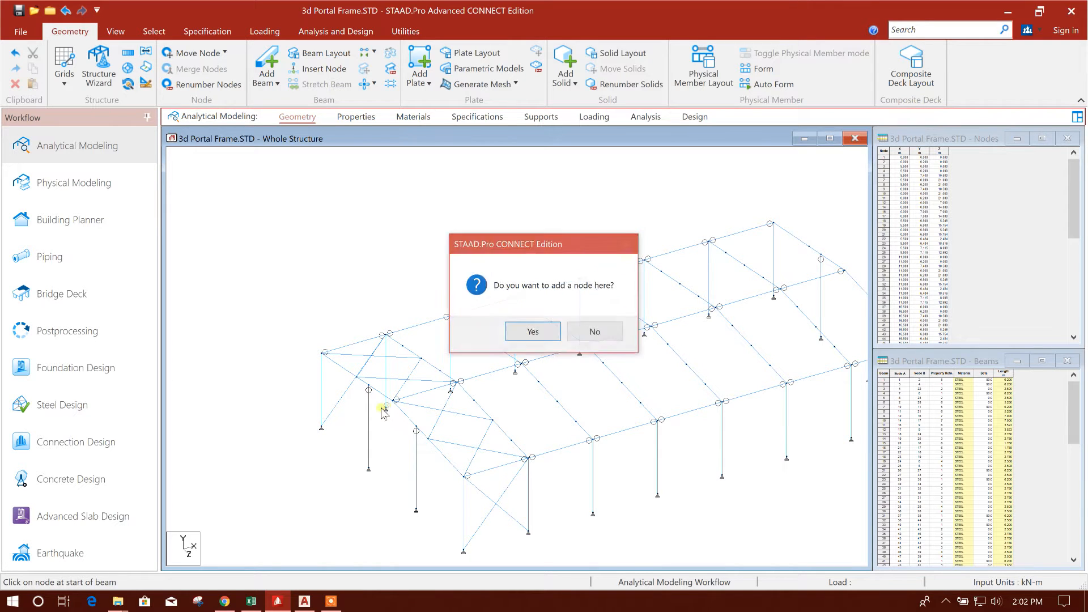
pyautogui.click(547, 335)
pyautogui.moveTo(385, 407); pyautogui.dragTo(322, 354)
pyautogui.moveTo(373, 300); pyautogui.dragTo(331, 265, button='middle')
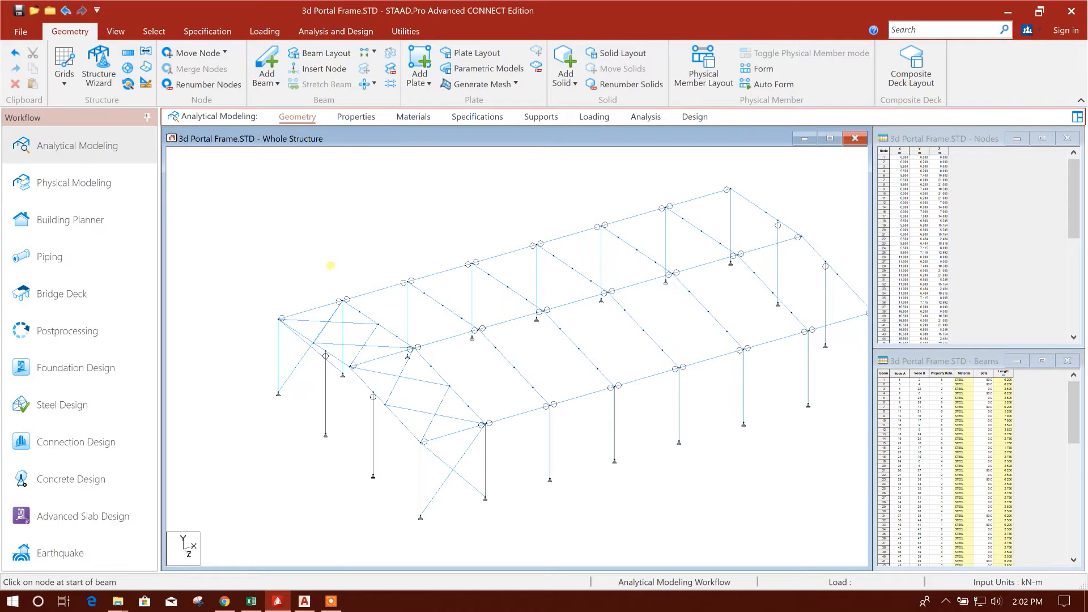
pyautogui.moveTo(528, 478); pyautogui.dragTo(517, 445, button='middle')
pyautogui.moveTo(491, 375); pyautogui.dragTo(466, 395, button='middle')
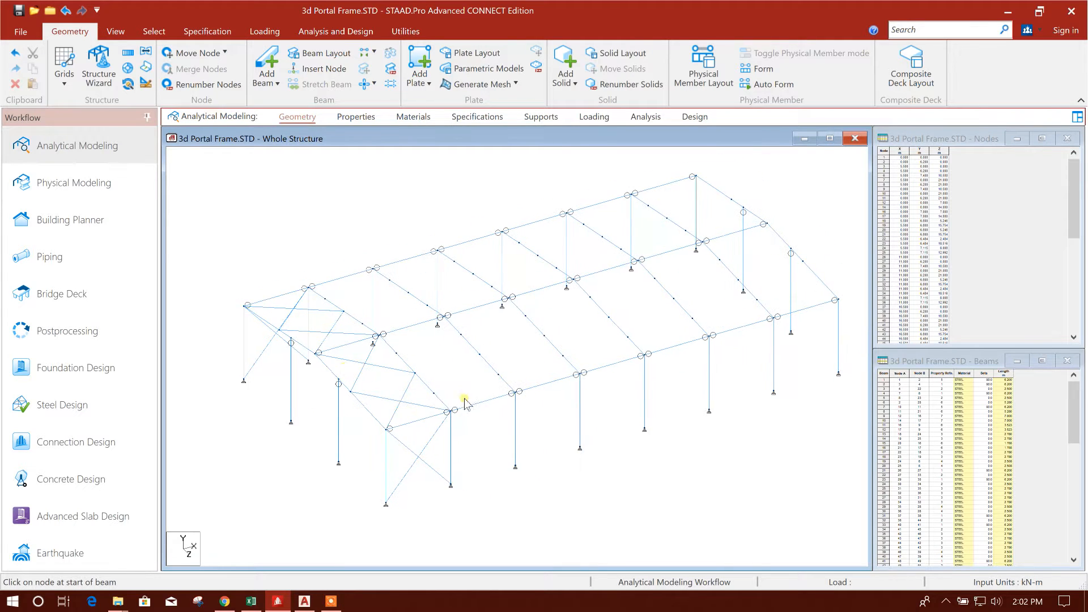
pyautogui.moveTo(515, 321); pyautogui.dragTo(493, 348, button='middle')
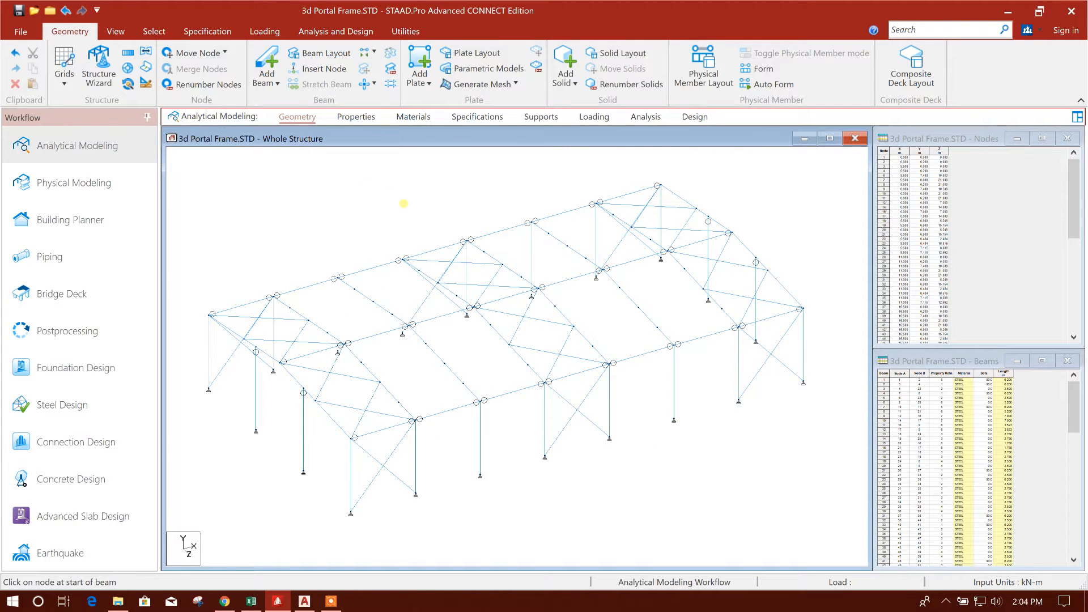
pyautogui.moveTo(404, 204); pyautogui.dragTo(406, 192, button='middle')
pyautogui.moveTo(484, 480); pyautogui.dragTo(532, 452, button='middle')
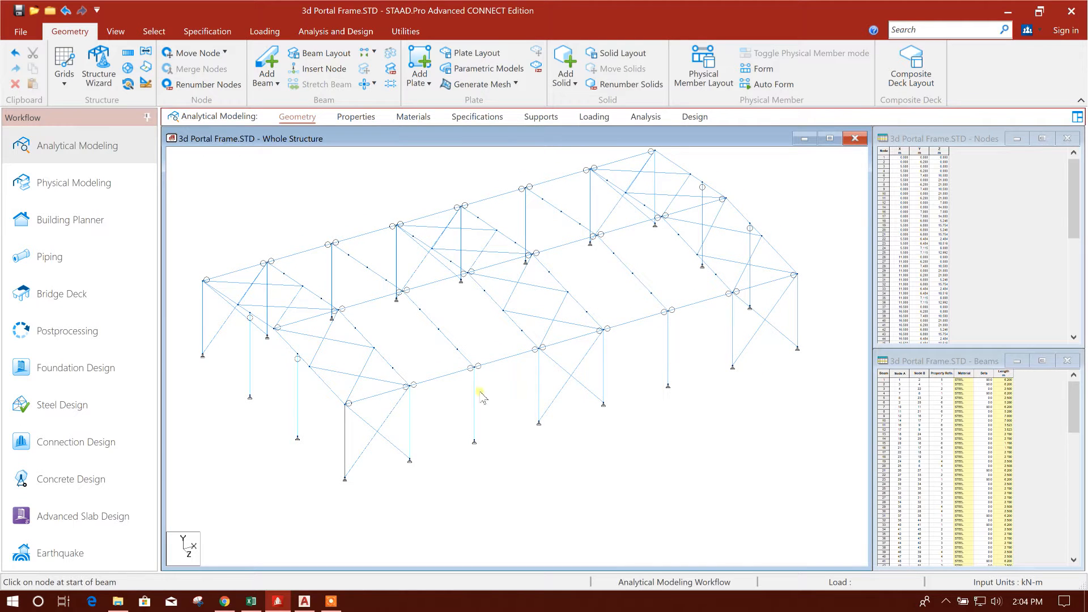
pyautogui.moveTo(653, 408); pyautogui.dragTo(633, 409, button='middle')
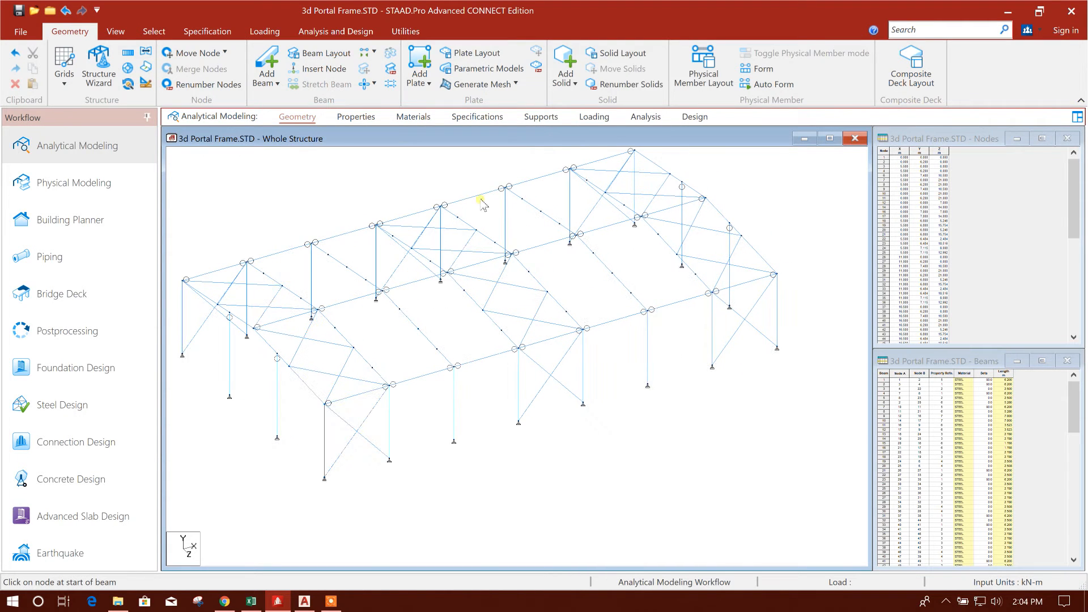
# Step: Create a Tension member specification for the beams without assigning it to any member
pyautogui.click(473, 119)
pyautogui.click(971, 435)
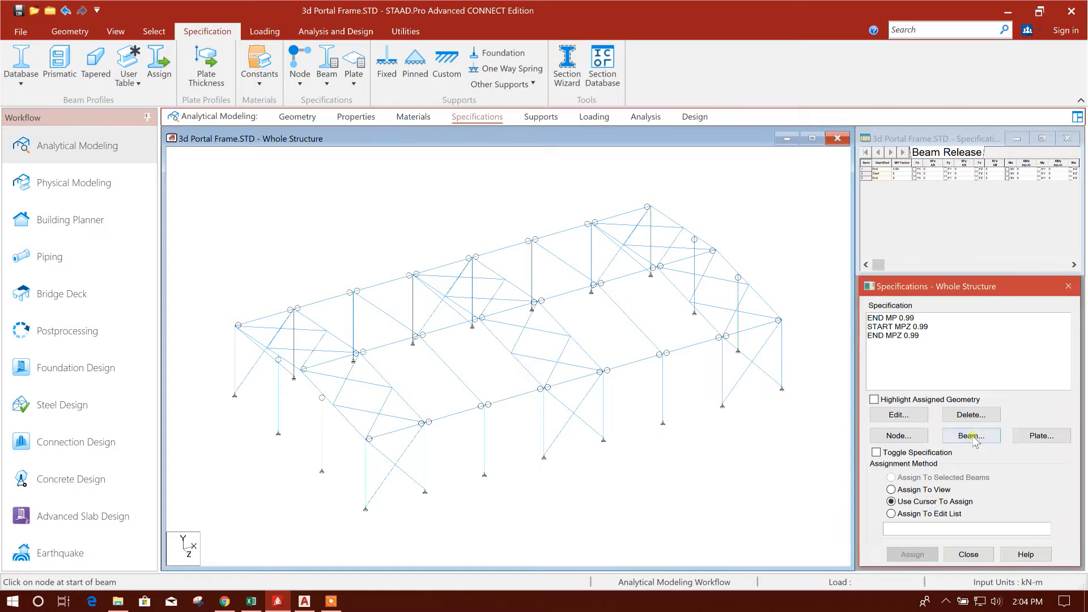
pyautogui.click(844, 319)
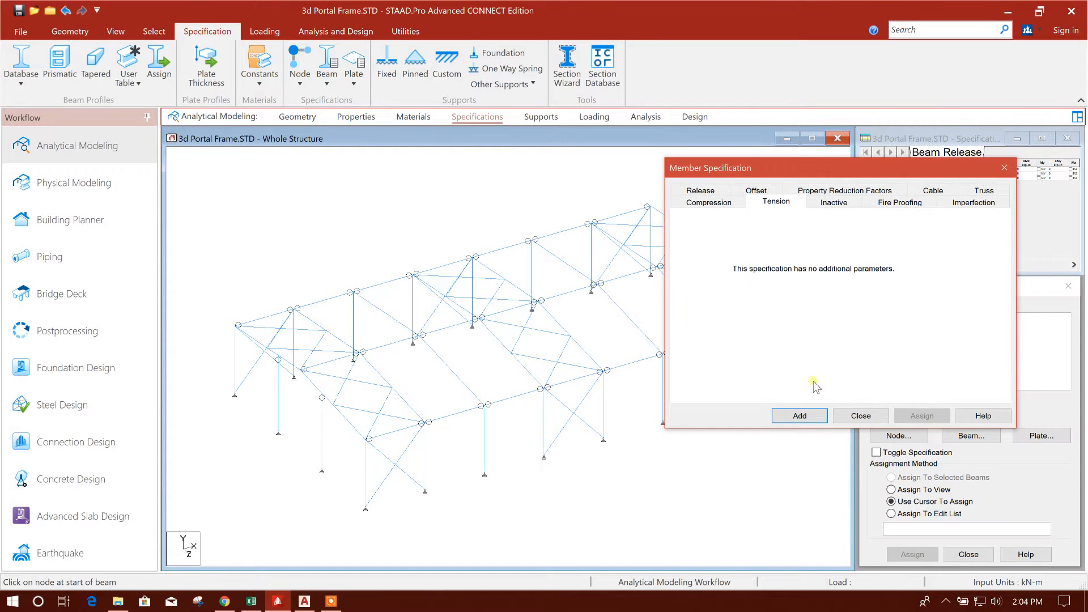
pyautogui.click(799, 416)
pyautogui.moveTo(532, 454); pyautogui.dragTo(520, 433, button='middle')
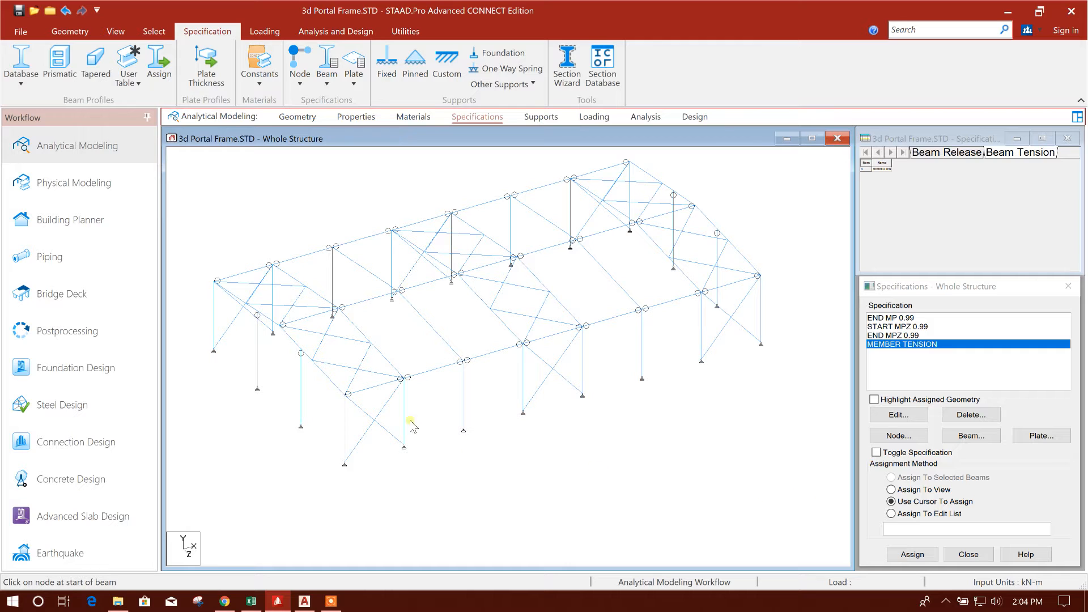
pyautogui.moveTo(379, 189); pyautogui.dragTo(379, 203, button='middle')
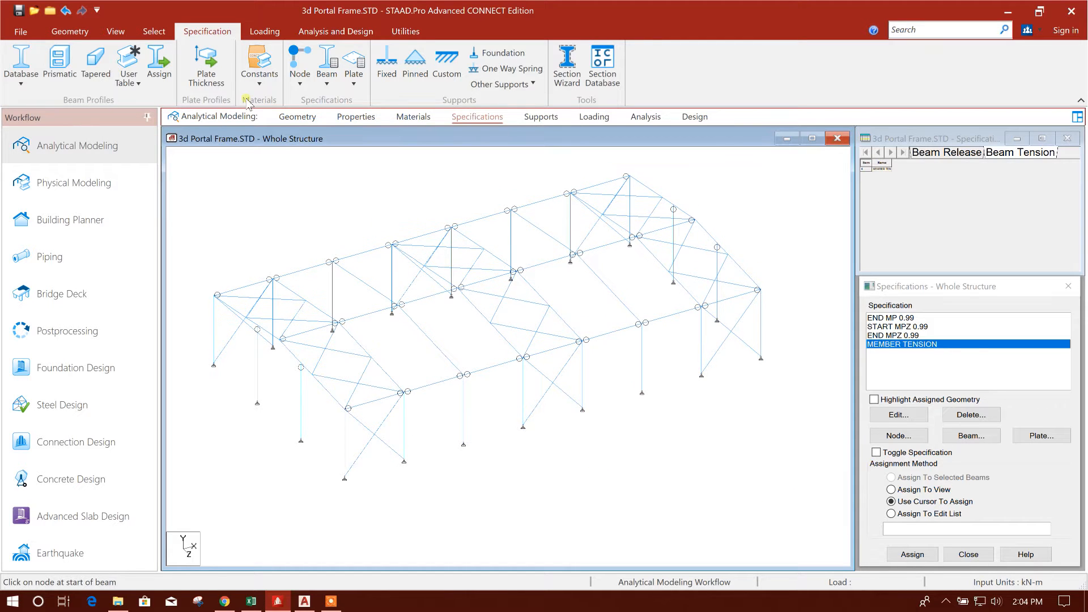
pyautogui.click(153, 32)
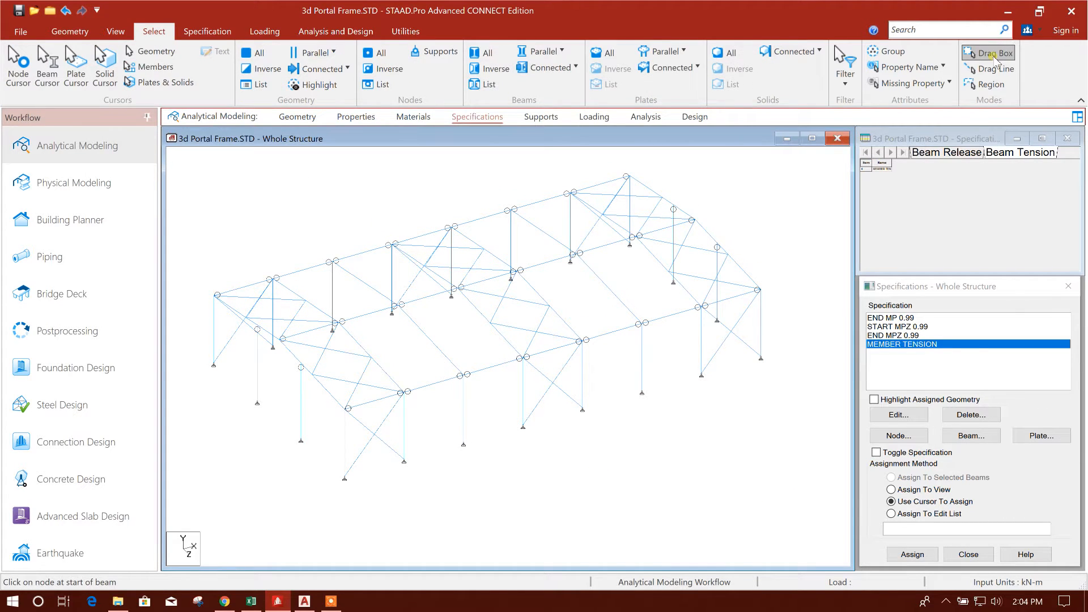
pyautogui.click(844, 79)
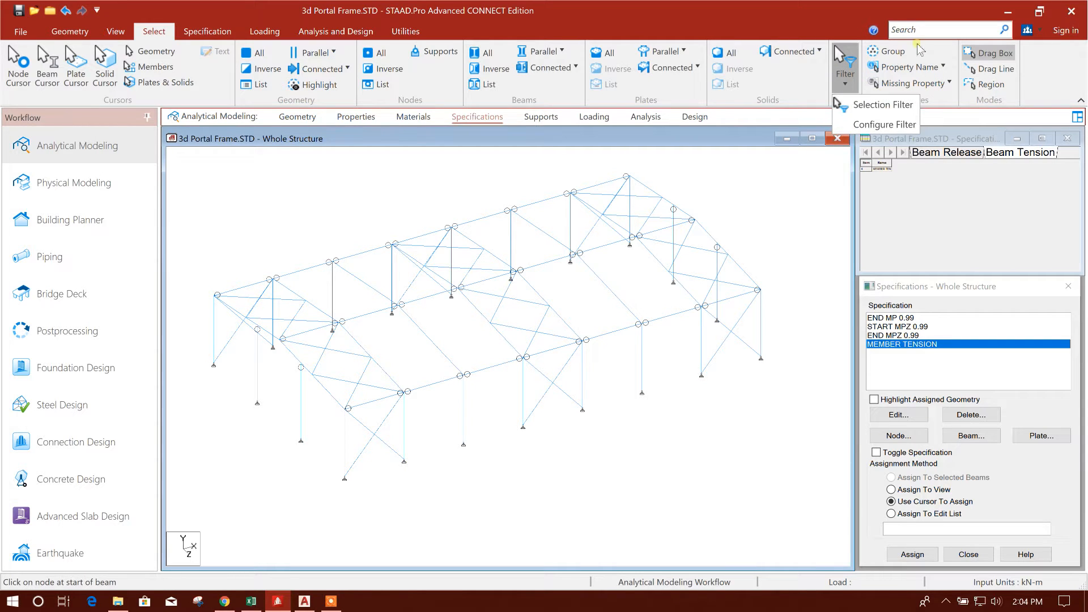
pyautogui.click(941, 67)
pyautogui.click(906, 86)
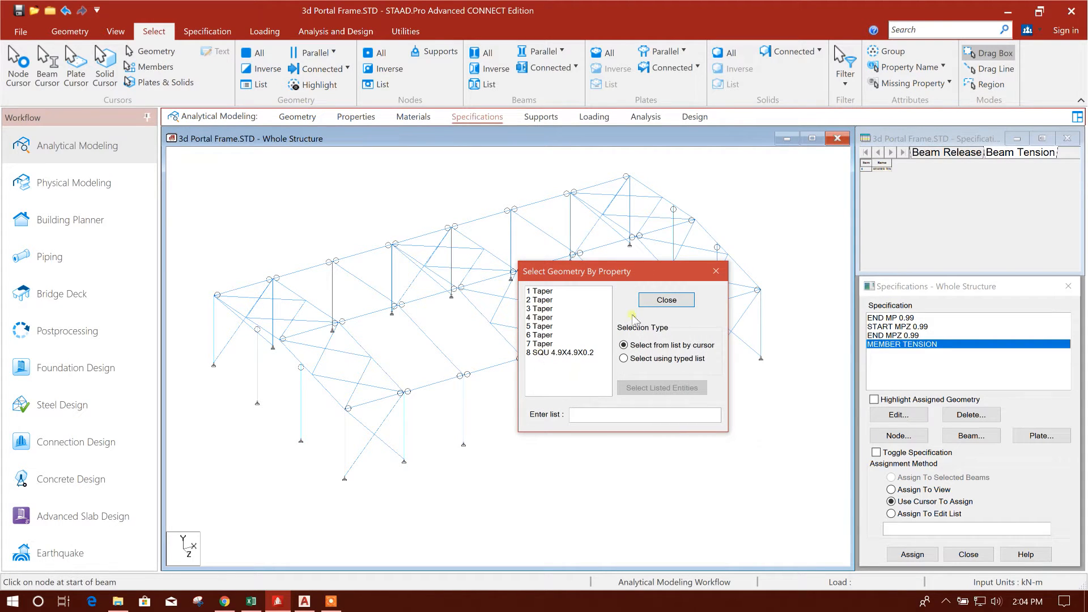
pyautogui.click(666, 300)
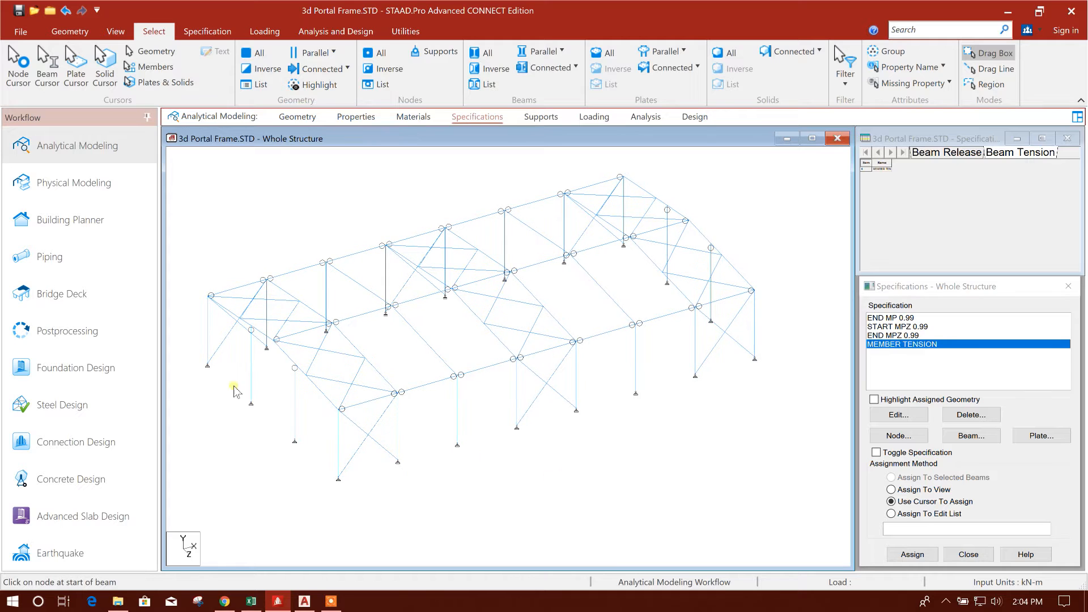
pyautogui.moveTo(641, 486); pyautogui.dragTo(633, 489, button='middle')
# Step: Define a circular section property with a YD of 0.025 m and STEEL as the material
pyautogui.click(356, 117)
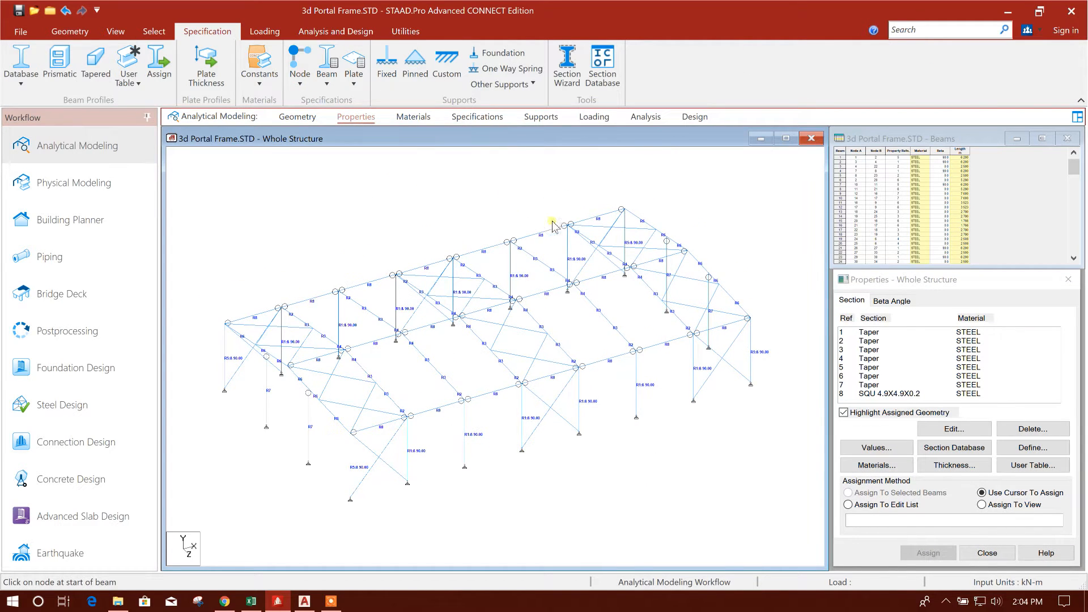
pyautogui.click(1032, 448)
pyautogui.click(434, 300)
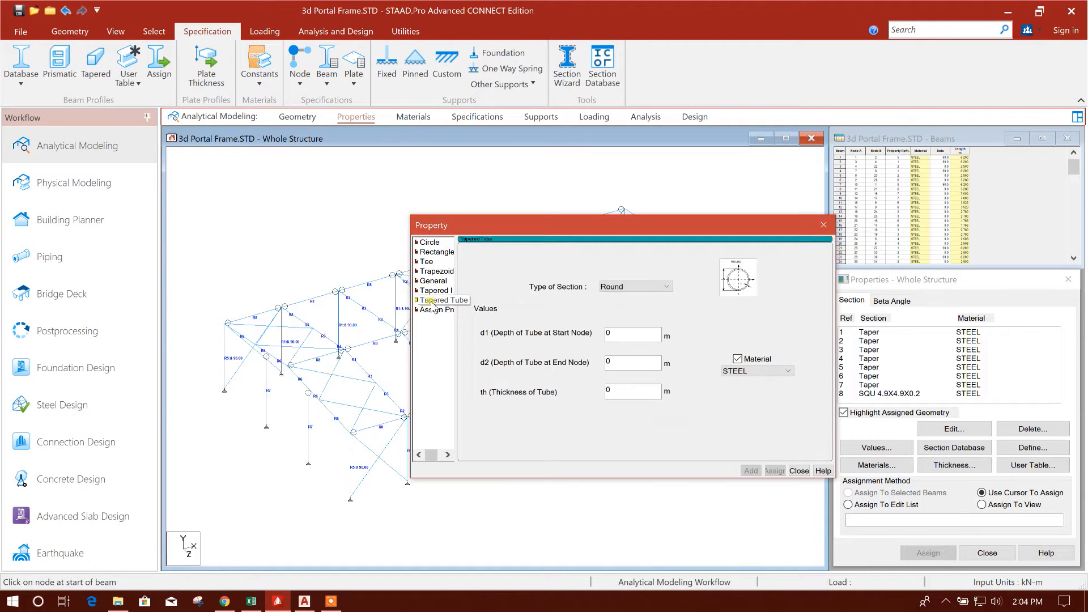
pyautogui.click(429, 242)
pyautogui.moveTo(542, 224); pyautogui.dragTo(451, 165)
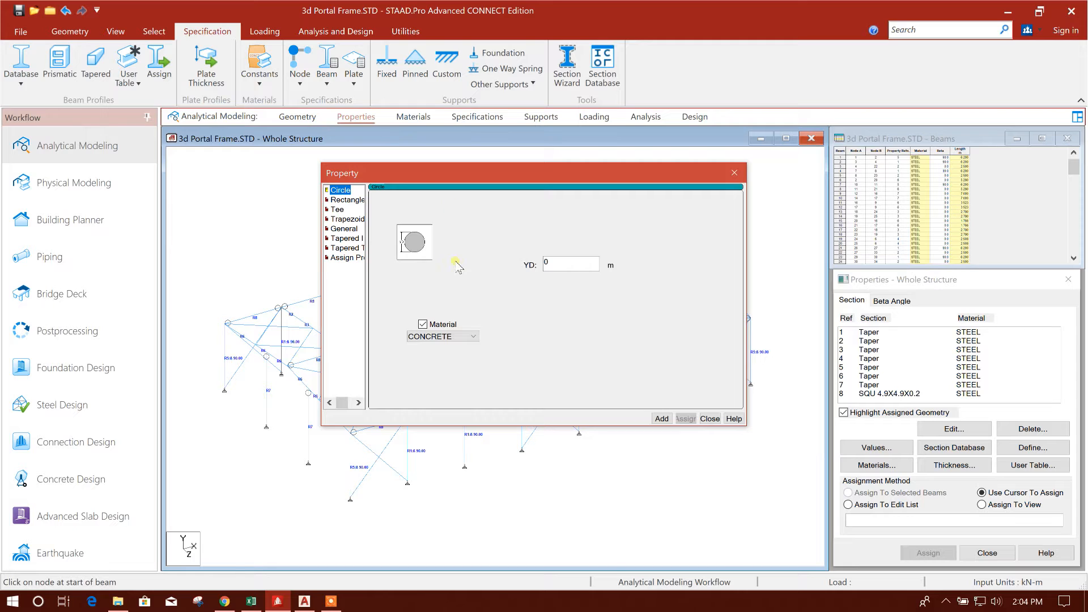
pyautogui.moveTo(521, 172); pyautogui.dragTo(538, 166)
pyautogui.moveTo(578, 253); pyautogui.dragTo(536, 253)
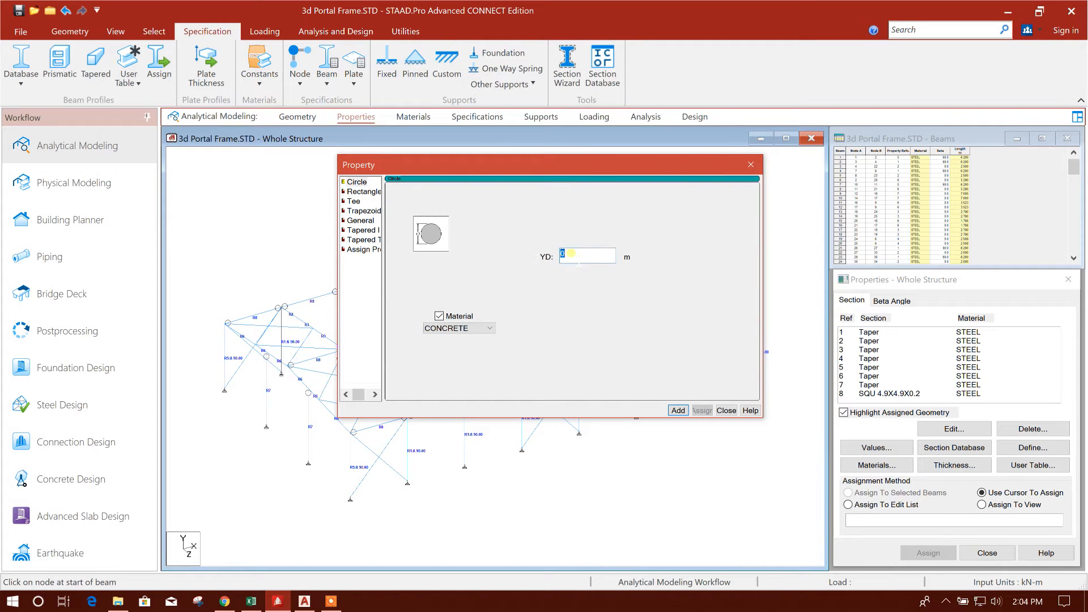
pyautogui.click(577, 256)
pyautogui.press('Tab')
pyautogui.click(470, 328)
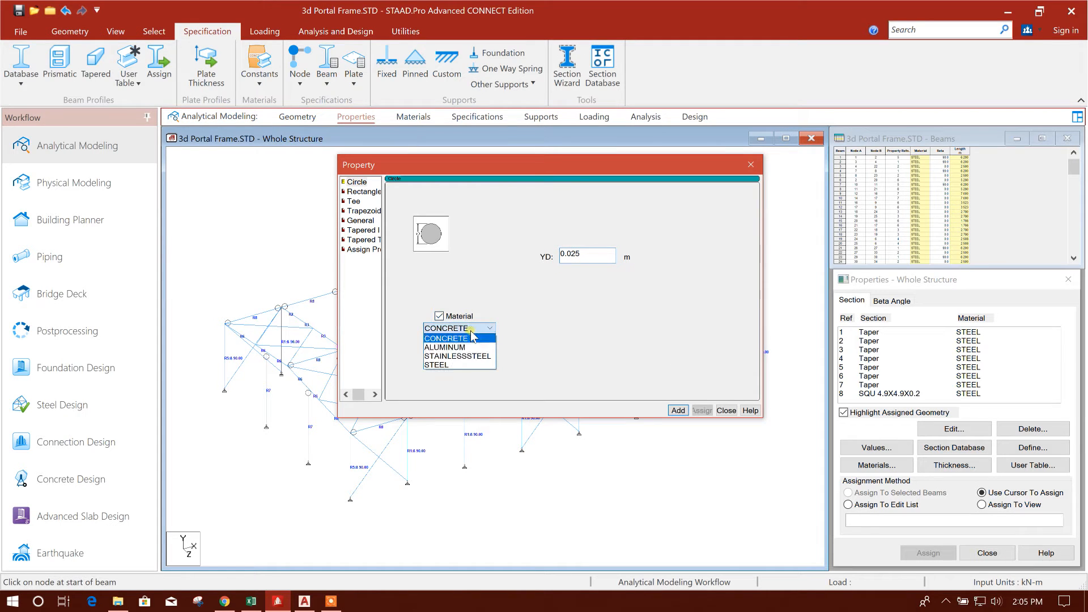
pyautogui.click(453, 369)
pyautogui.click(678, 410)
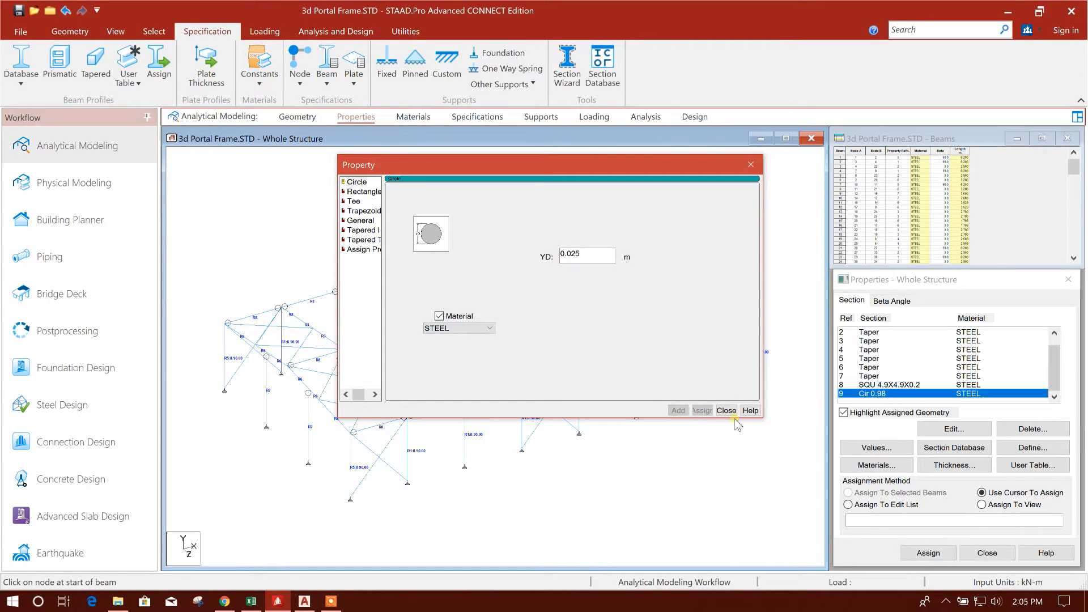
pyautogui.click(727, 410)
# Step: Select all members with a missing property, assign them the circular steel section, and clear the selection
pyautogui.moveTo(560, 458); pyautogui.dragTo(553, 444, button='middle')
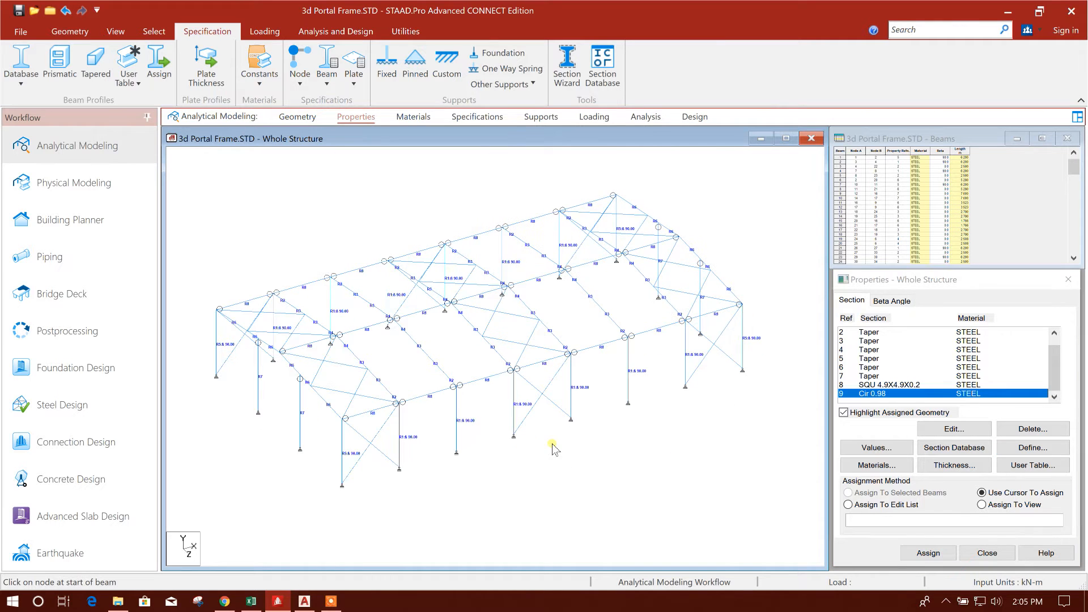
pyautogui.click(152, 32)
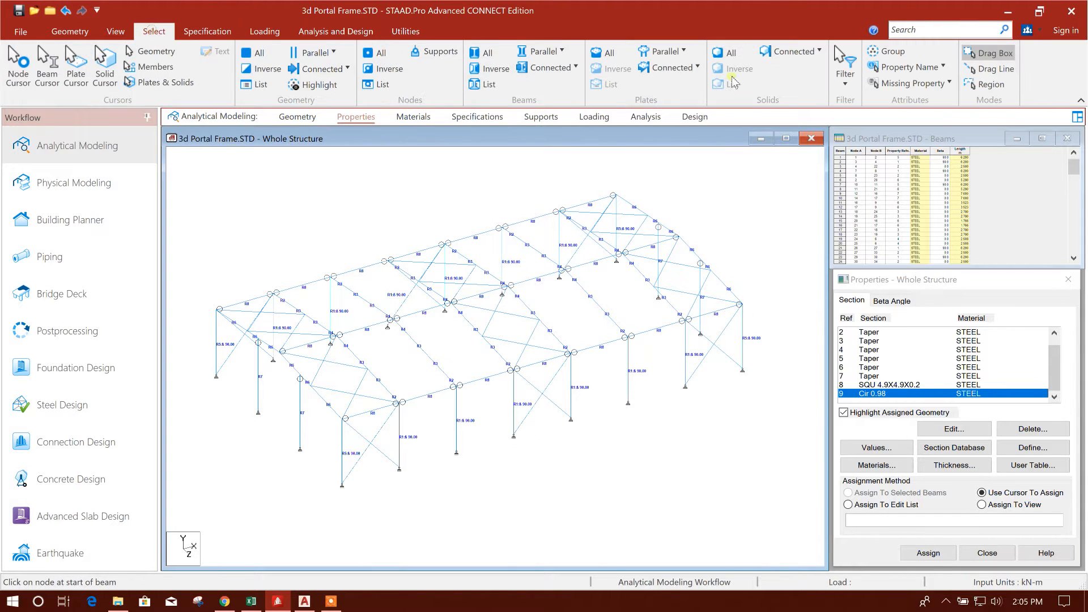
pyautogui.click(942, 67)
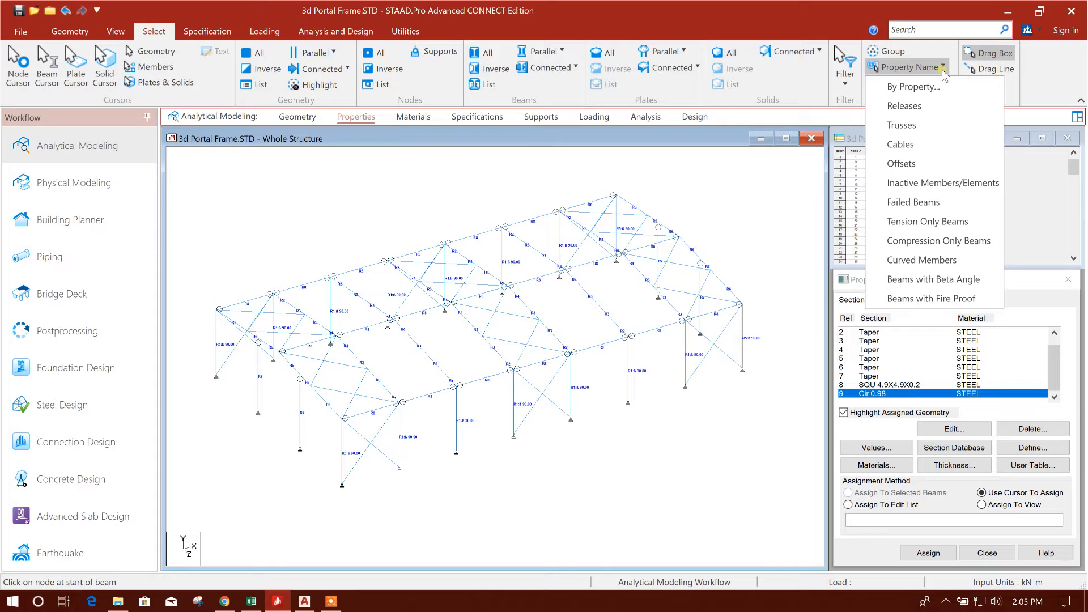
pyautogui.click(944, 68)
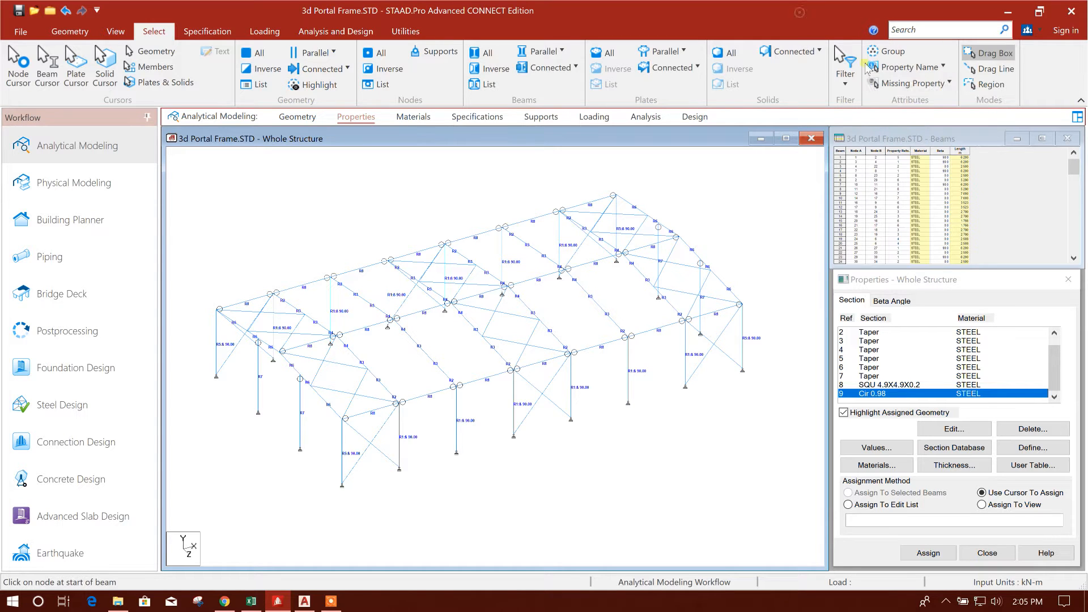
pyautogui.click(950, 84)
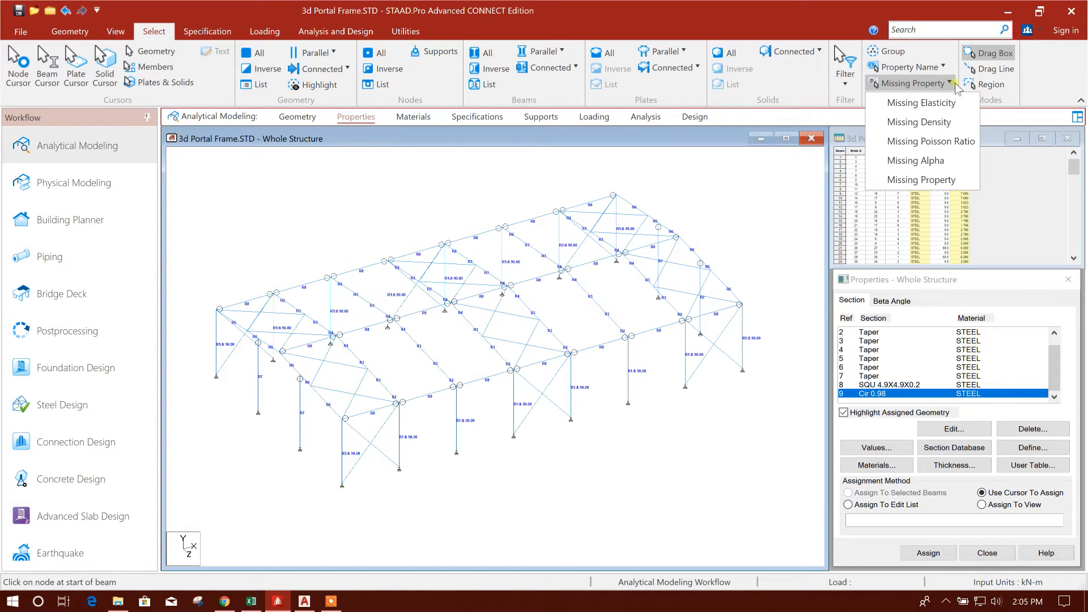
pyautogui.click(923, 180)
pyautogui.click(927, 552)
pyautogui.click(955, 460)
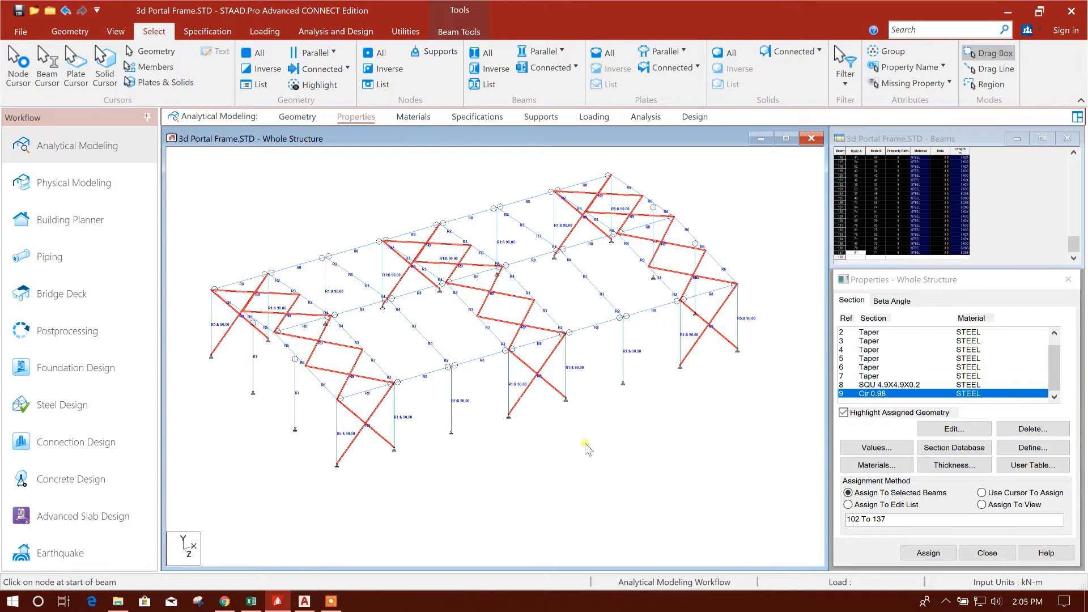
pyautogui.click(597, 447)
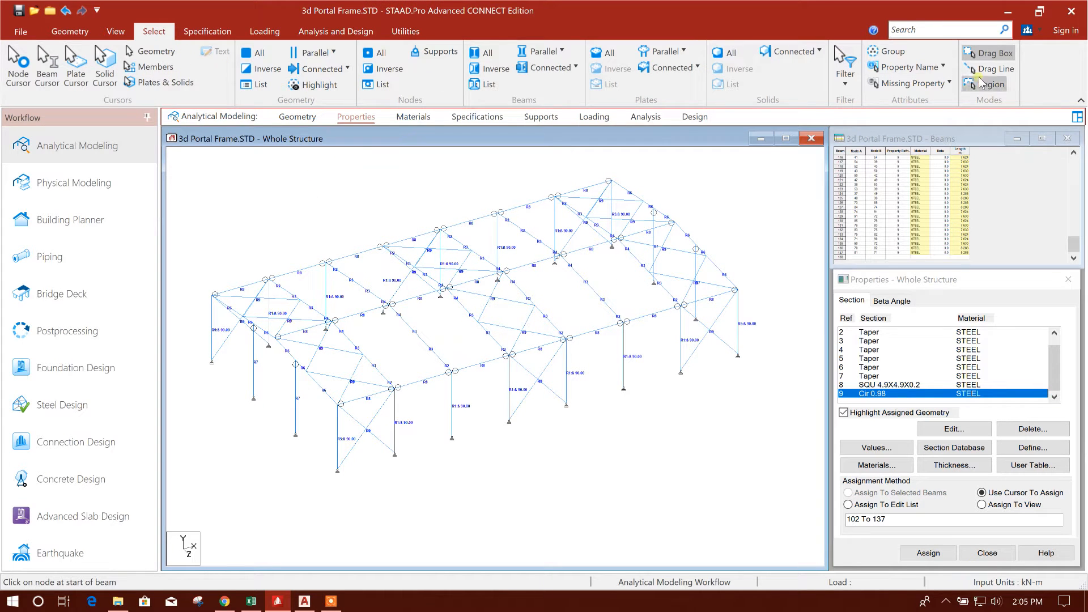
# Step: Select all bracing beams by their circular section property and assign the MEMBER TENSION specification to them
pyautogui.click(941, 68)
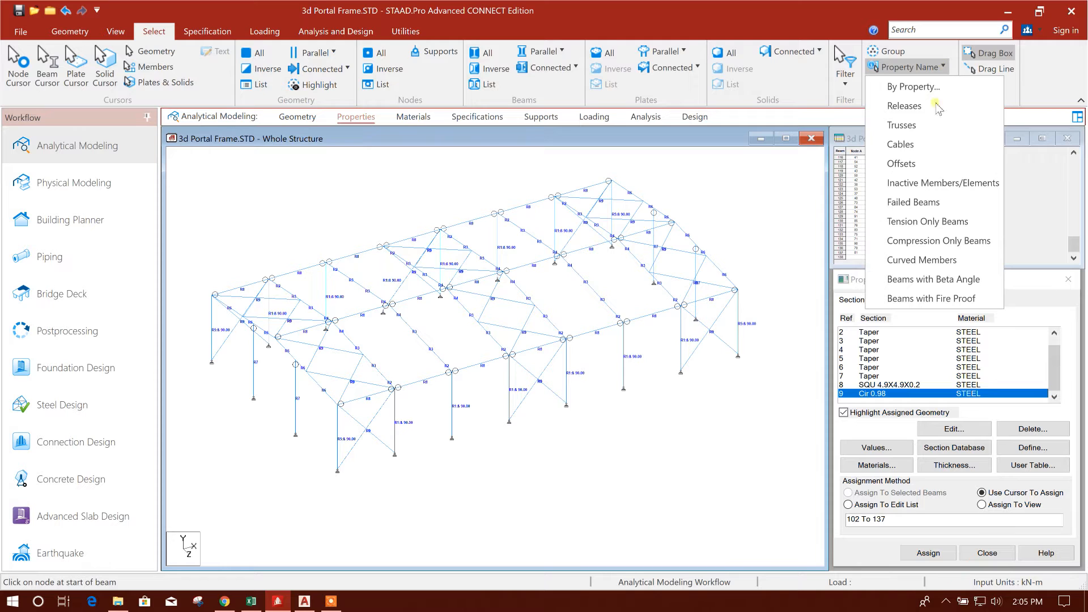
pyautogui.click(920, 87)
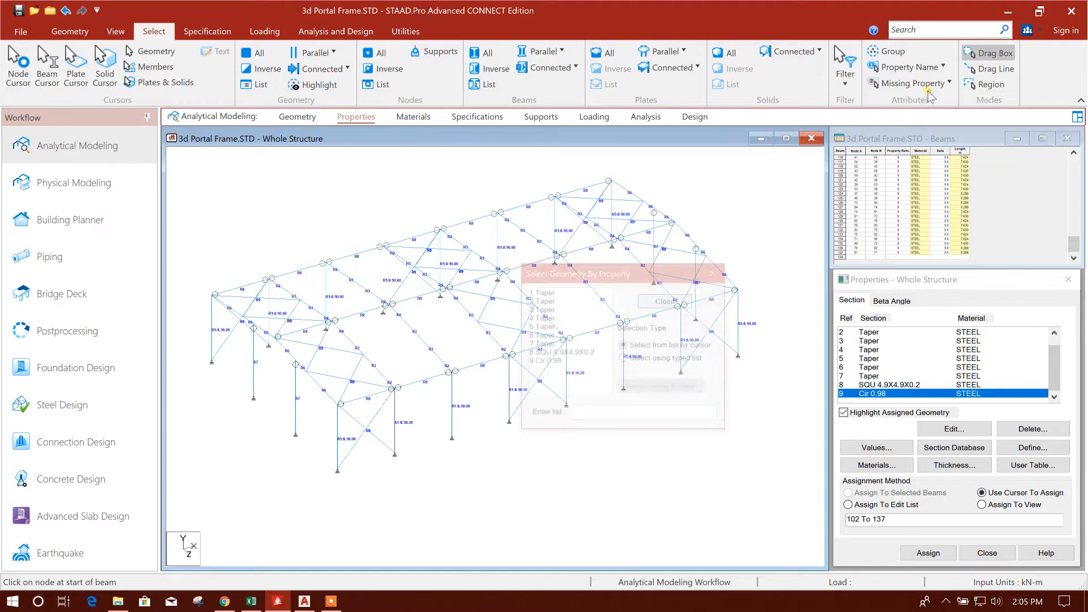
pyautogui.click(667, 300)
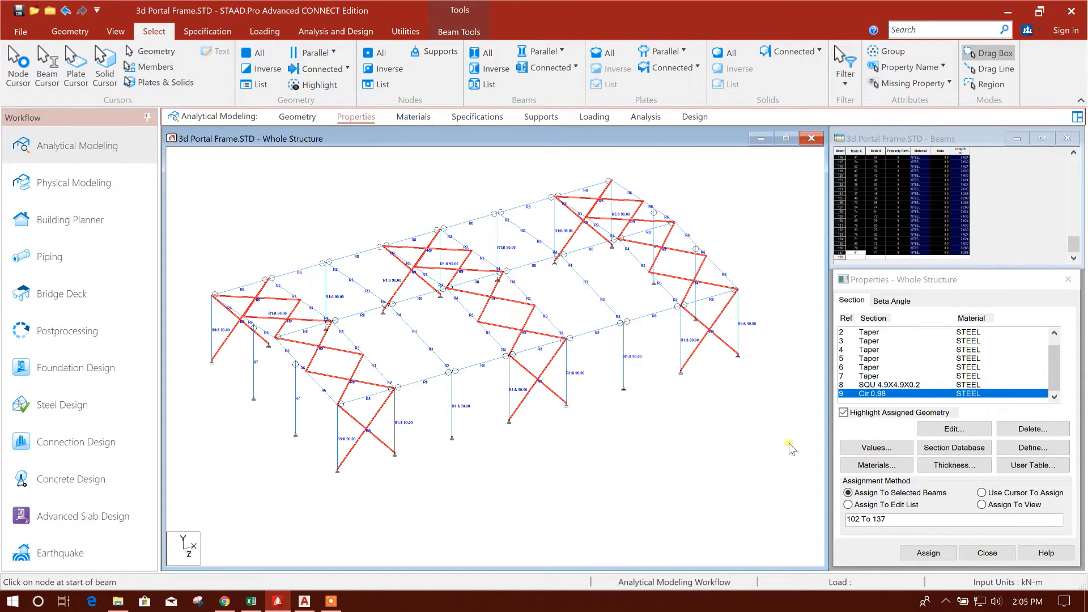
pyautogui.click(477, 116)
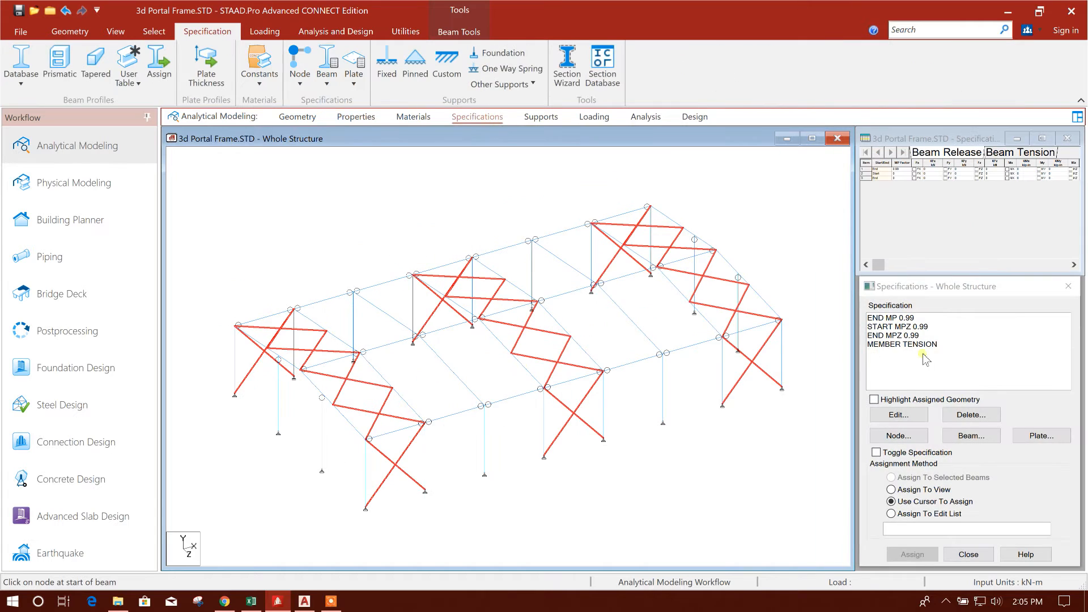
pyautogui.click(905, 344)
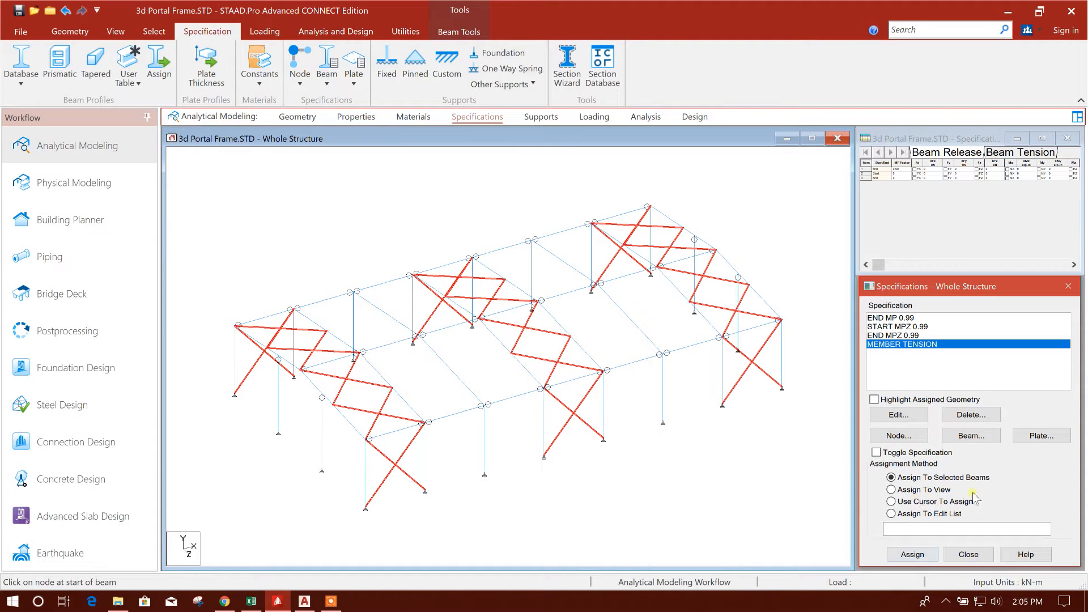
pyautogui.click(912, 554)
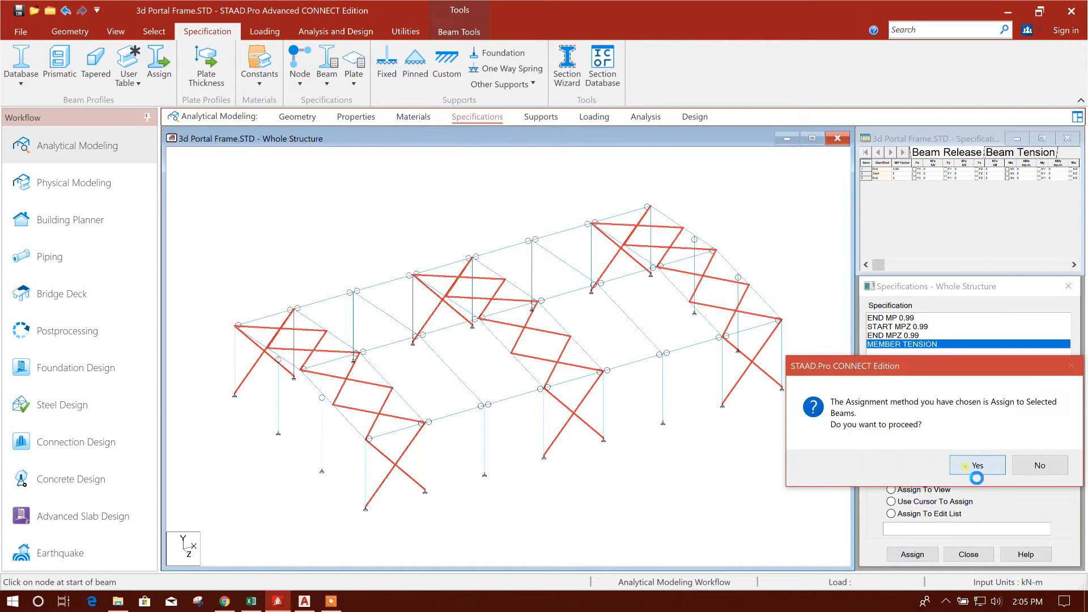
pyautogui.click(965, 467)
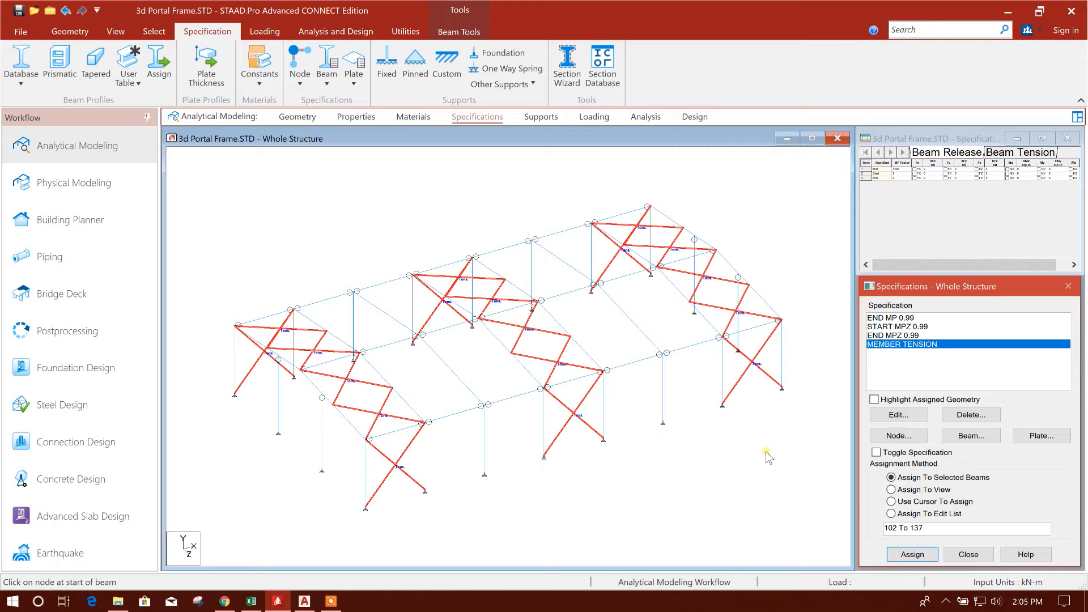
pyautogui.click(574, 451)
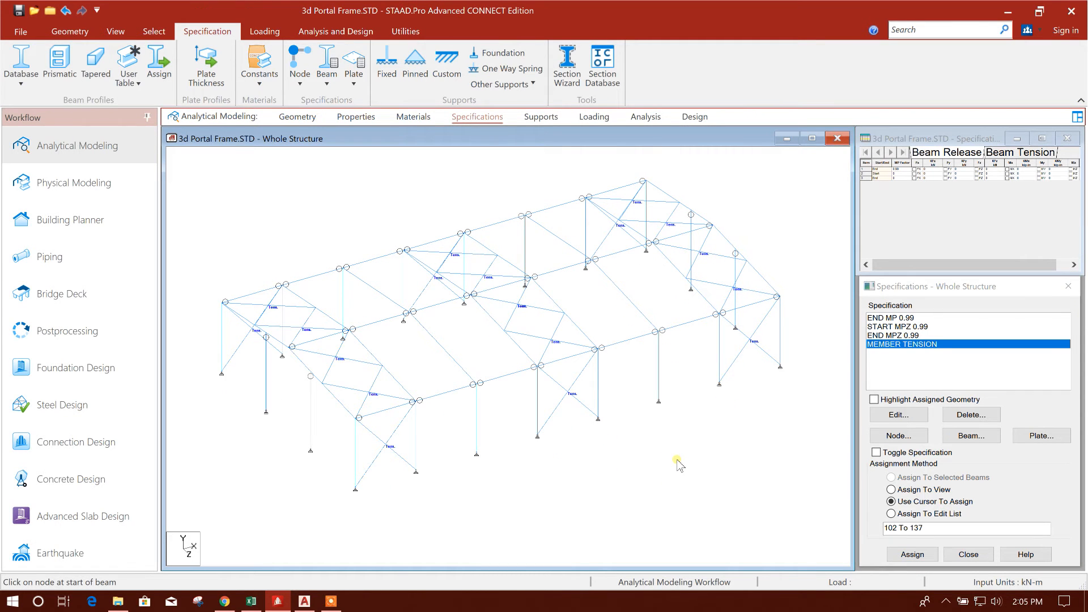
pyautogui.moveTo(663, 457); pyautogui.dragTo(650, 456, button='middle')
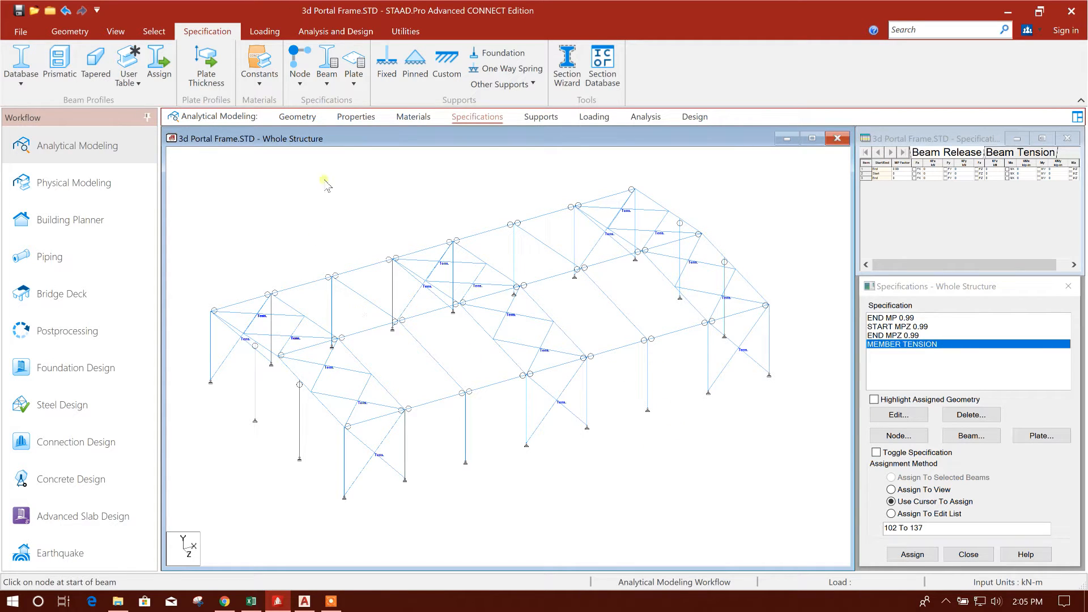
# Step: Add a primary load case with loading type Dead and the title DL
pyautogui.click(297, 117)
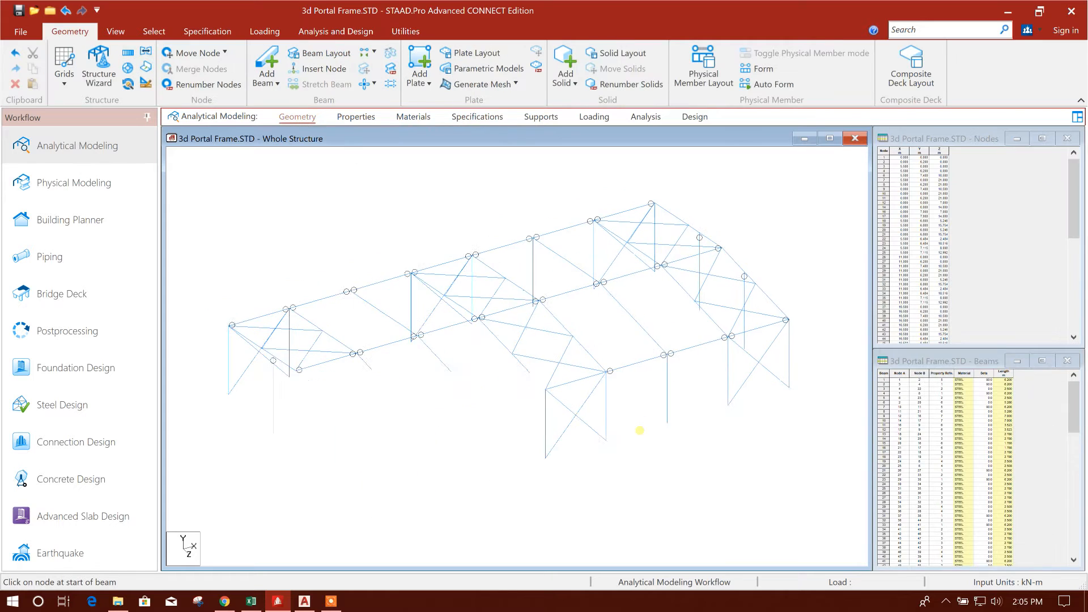
pyautogui.click(594, 117)
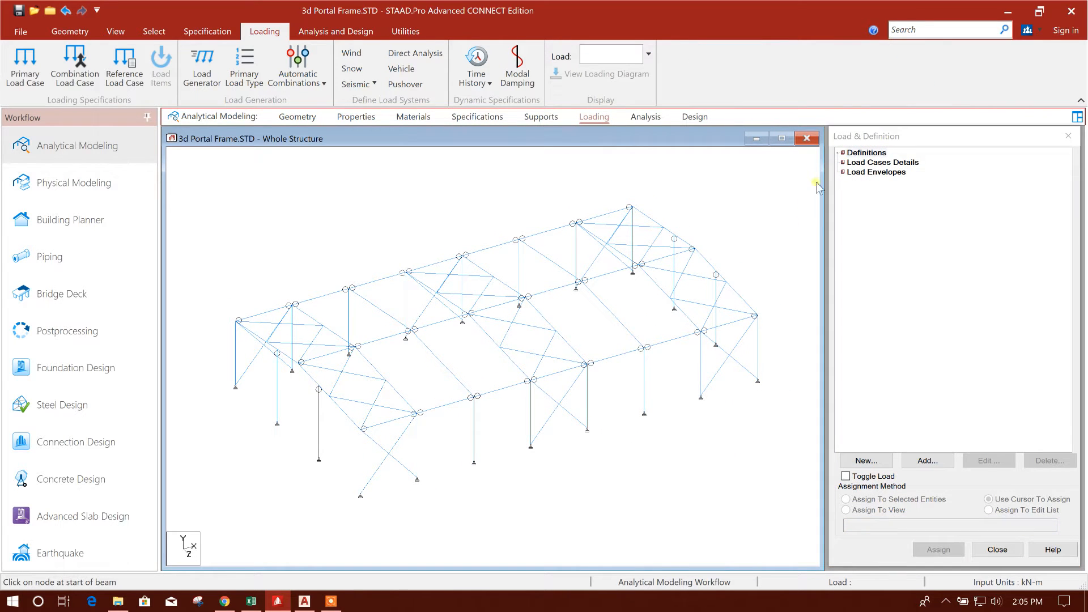
pyautogui.click(867, 163)
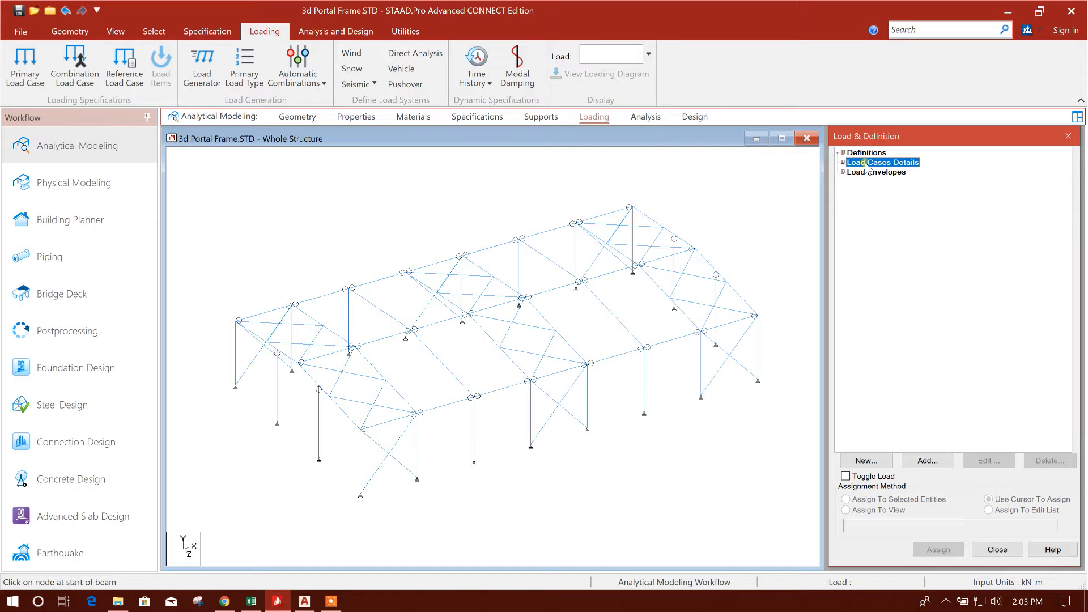
pyautogui.click(665, 431)
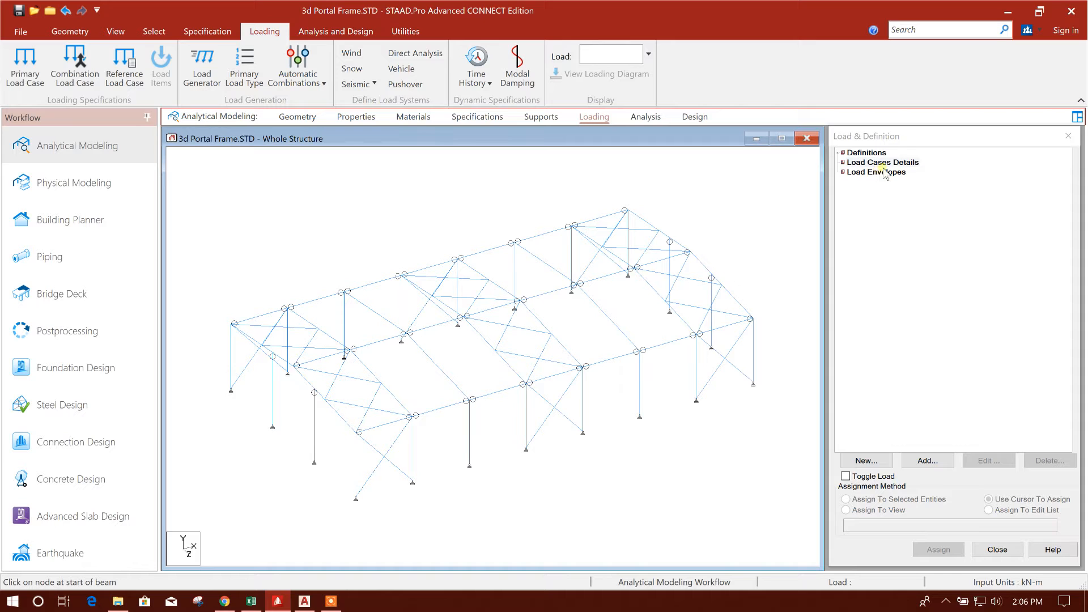
pyautogui.click(928, 460)
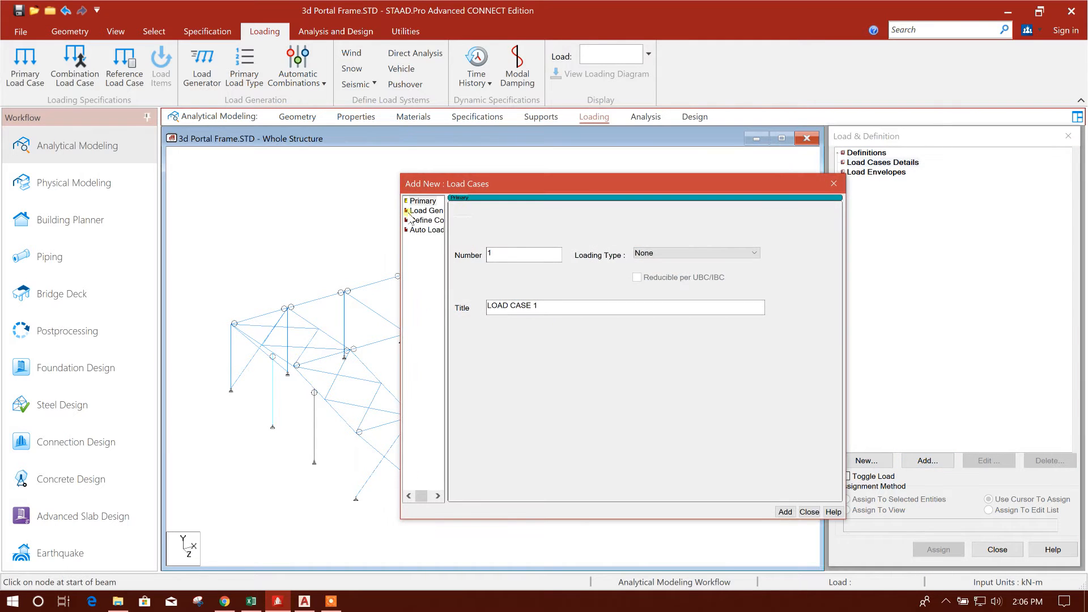
pyautogui.click(651, 254)
pyautogui.click(646, 263)
pyautogui.click(561, 307)
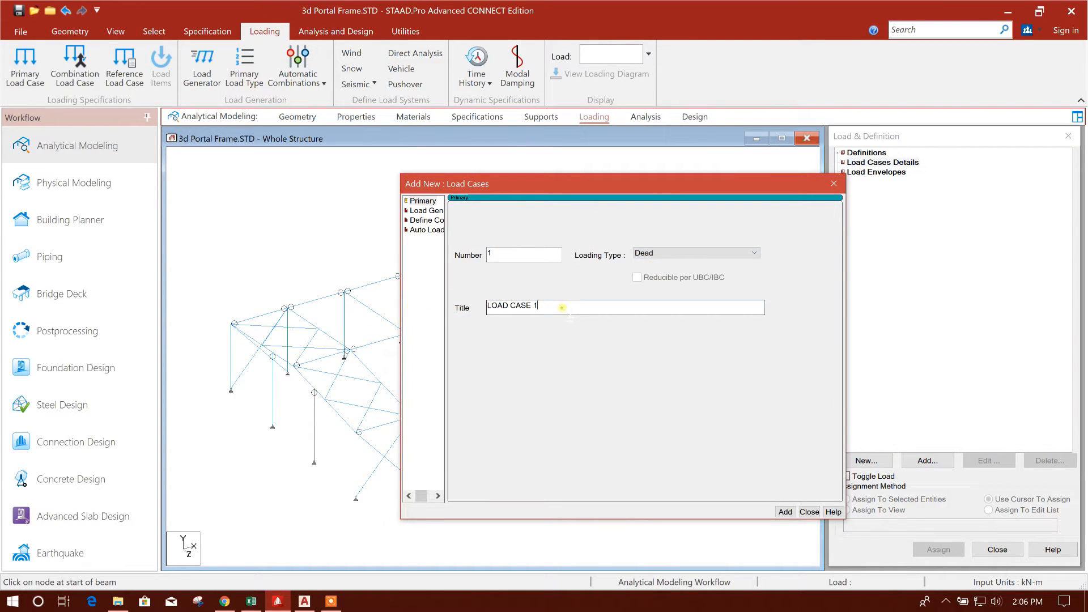
pyautogui.moveTo(562, 307); pyautogui.dragTo(410, 311)
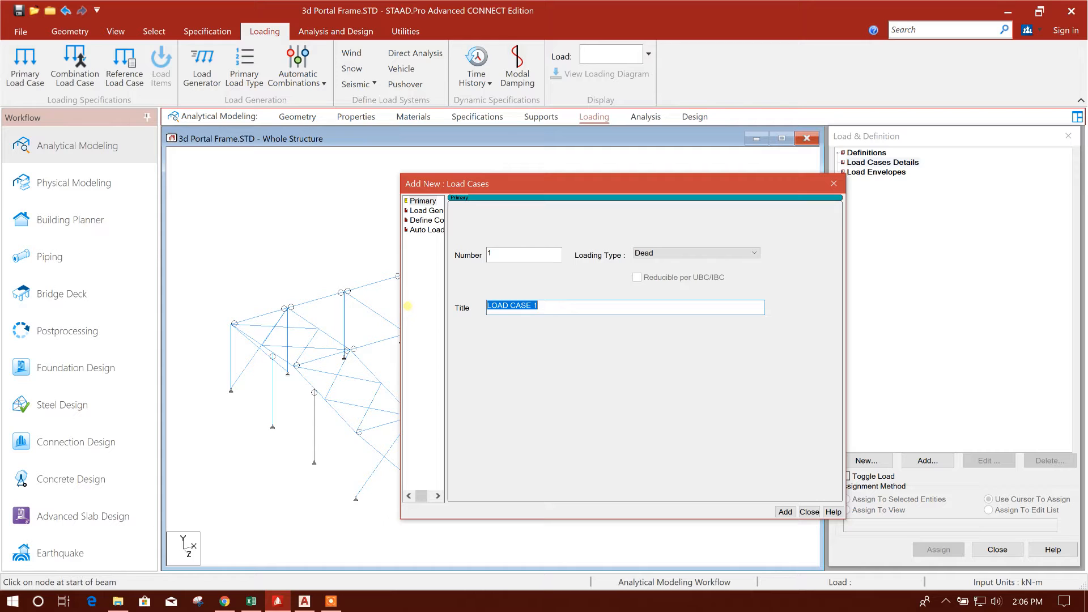
pyautogui.write('DL')
pyautogui.click(791, 515)
# Step: Add a second primary load case with loading type Live and the title LL
pyautogui.click(652, 254)
pyautogui.click(646, 271)
pyautogui.moveTo(547, 308); pyautogui.dragTo(463, 317)
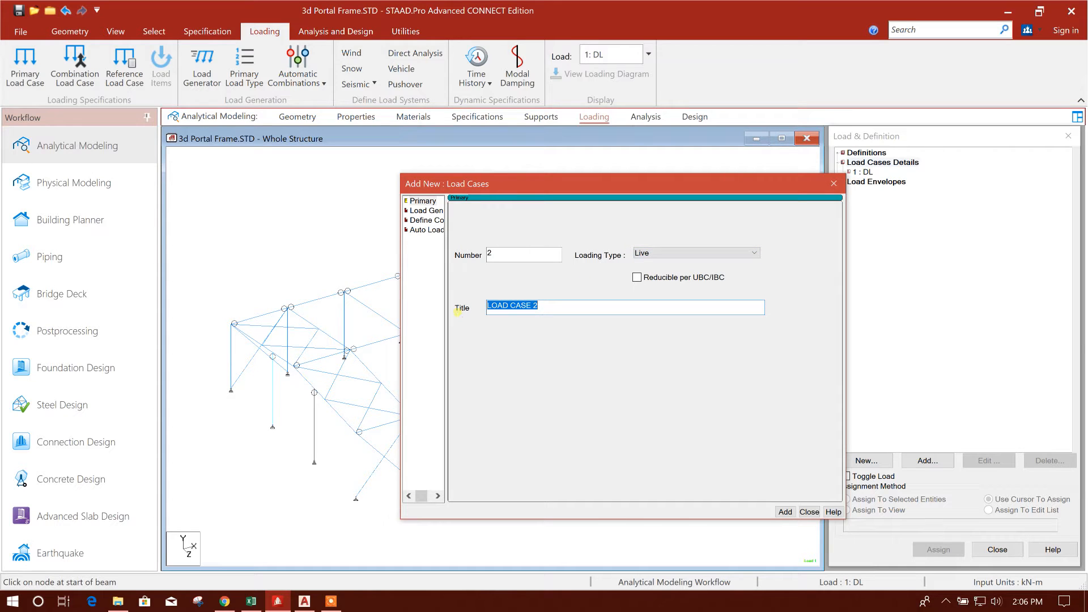
pyautogui.write('LL')
pyautogui.click(785, 511)
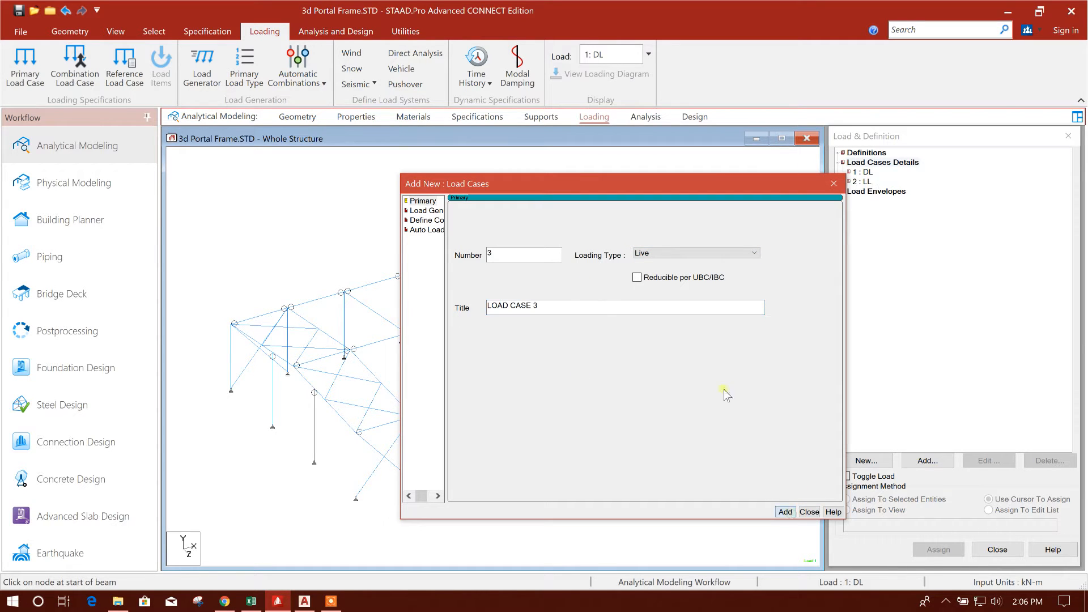
# Step: Add two primary load cases of loading type Wind, titled Wz+ and Wz-
pyautogui.click(700, 252)
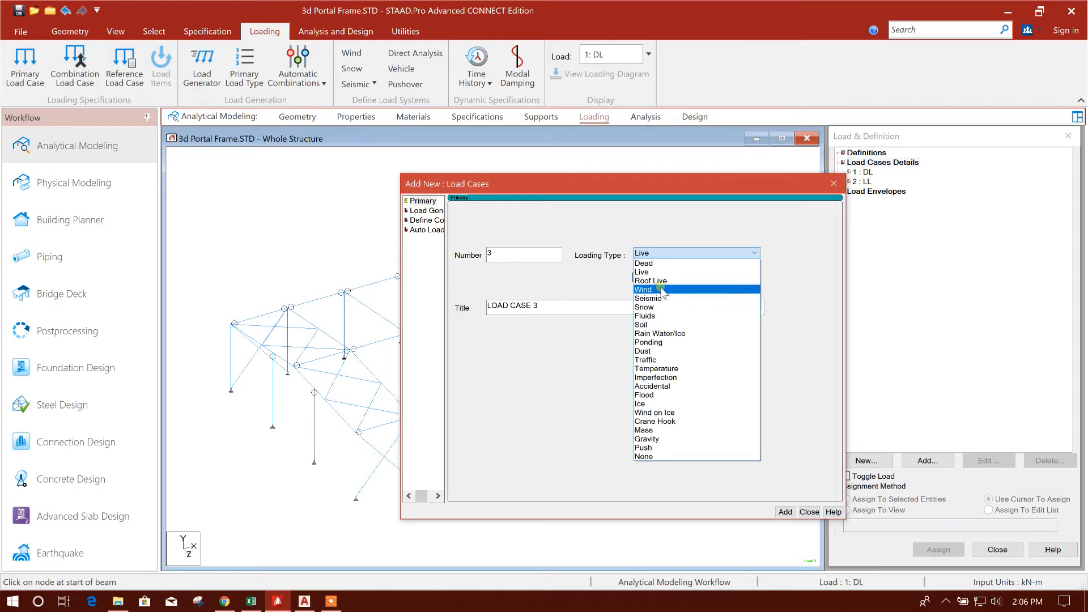
pyautogui.click(674, 290)
pyautogui.moveTo(570, 304); pyautogui.dragTo(396, 307)
pyautogui.write('Wz+')
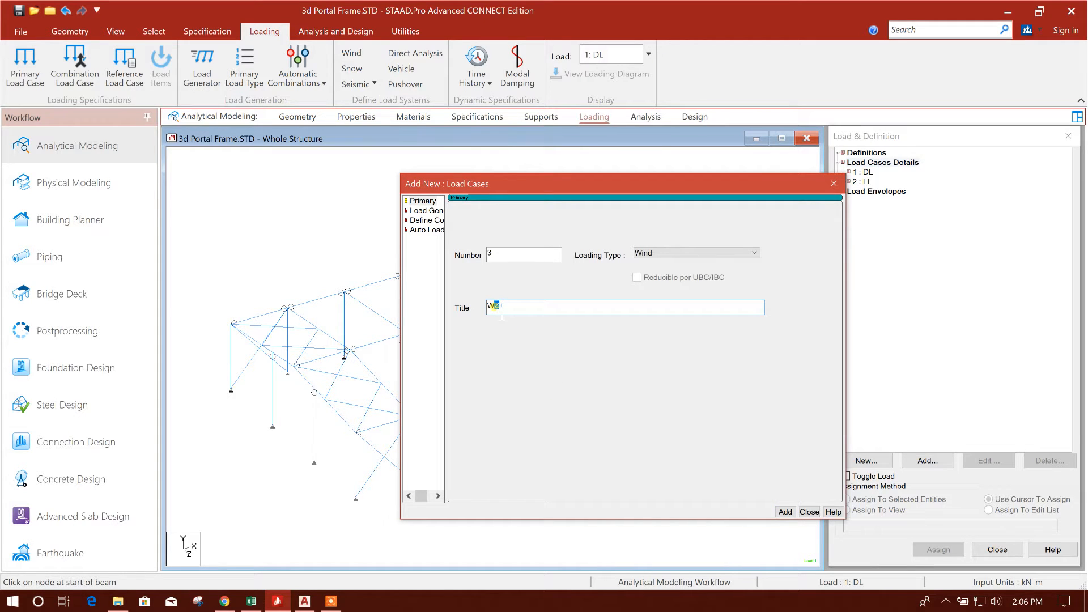
pyautogui.click(785, 512)
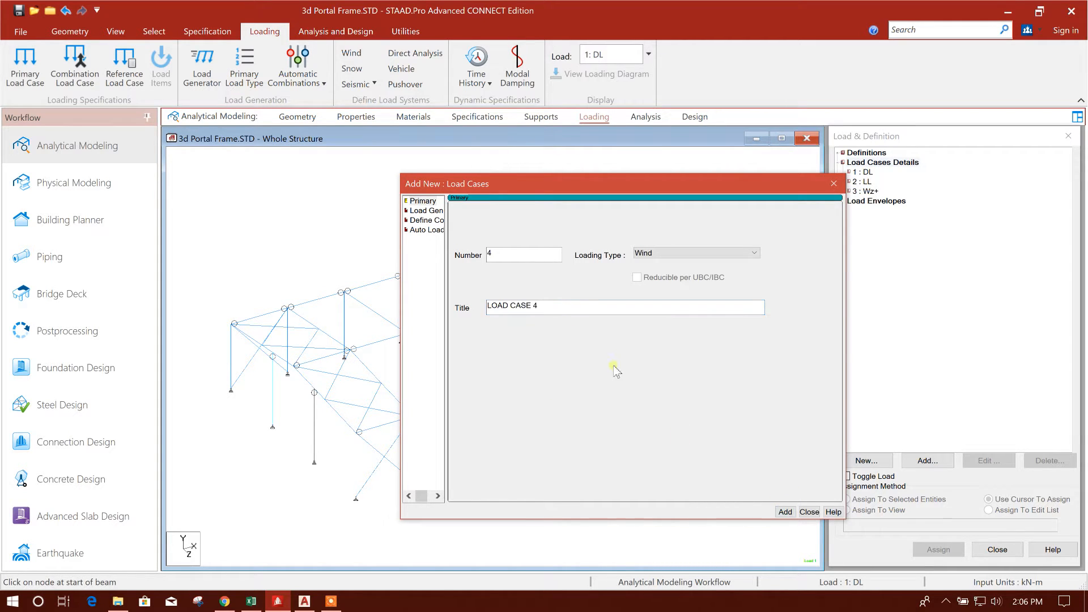
pyautogui.moveTo(583, 305); pyautogui.dragTo(463, 307)
pyautogui.write('Wz-')
pyautogui.click(785, 512)
# Step: Add two more Wind primary load cases titled Wx+ and Wx-, and finish adding load cases
pyautogui.moveTo(556, 308); pyautogui.dragTo(457, 312)
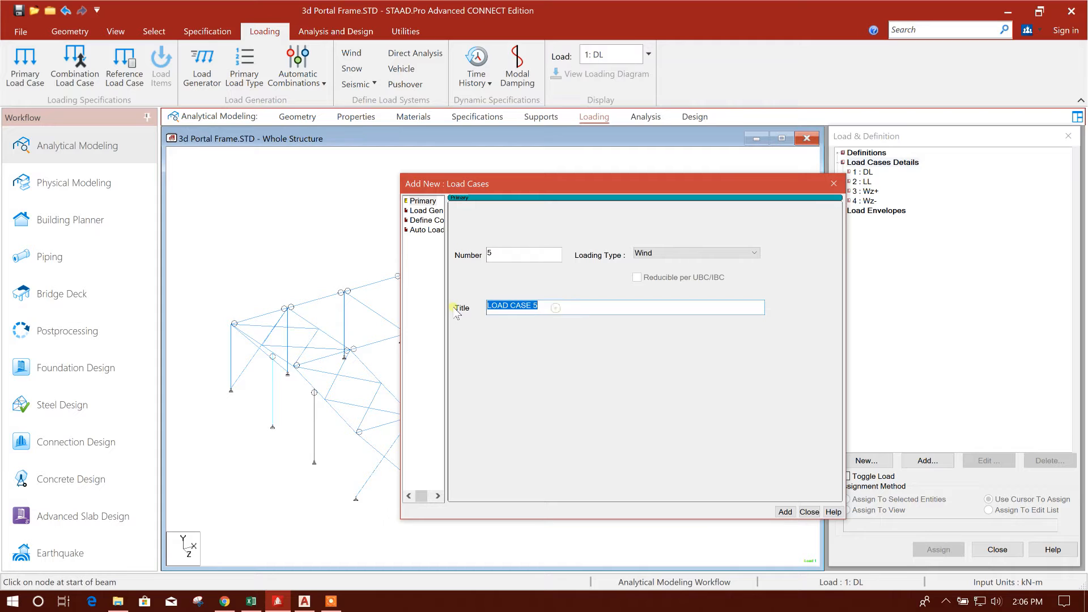
pyautogui.write('Wx+')
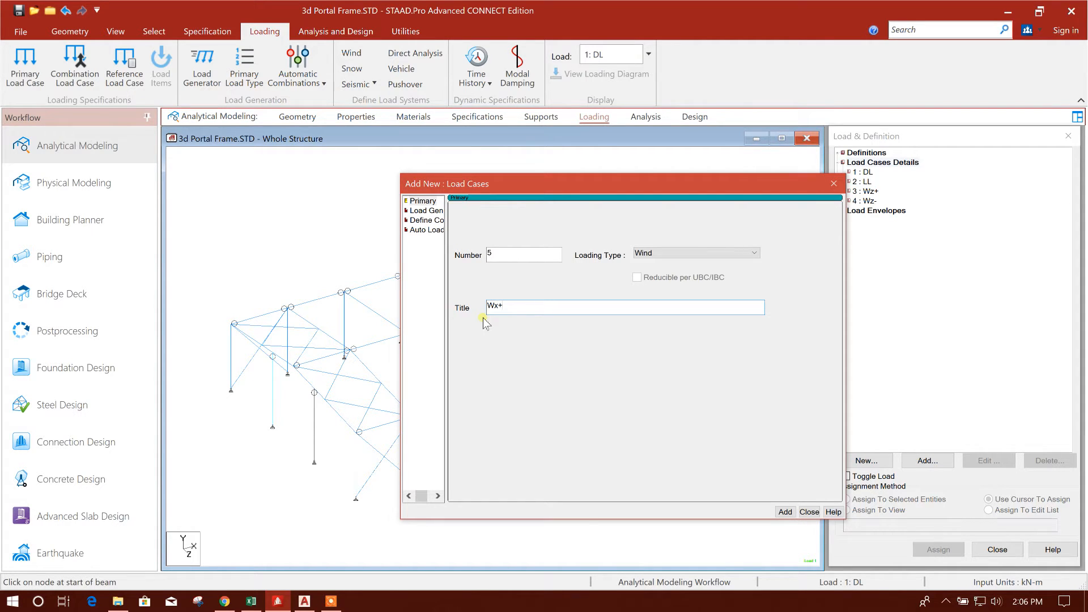
pyautogui.click(785, 511)
pyautogui.moveTo(554, 307); pyautogui.dragTo(472, 313)
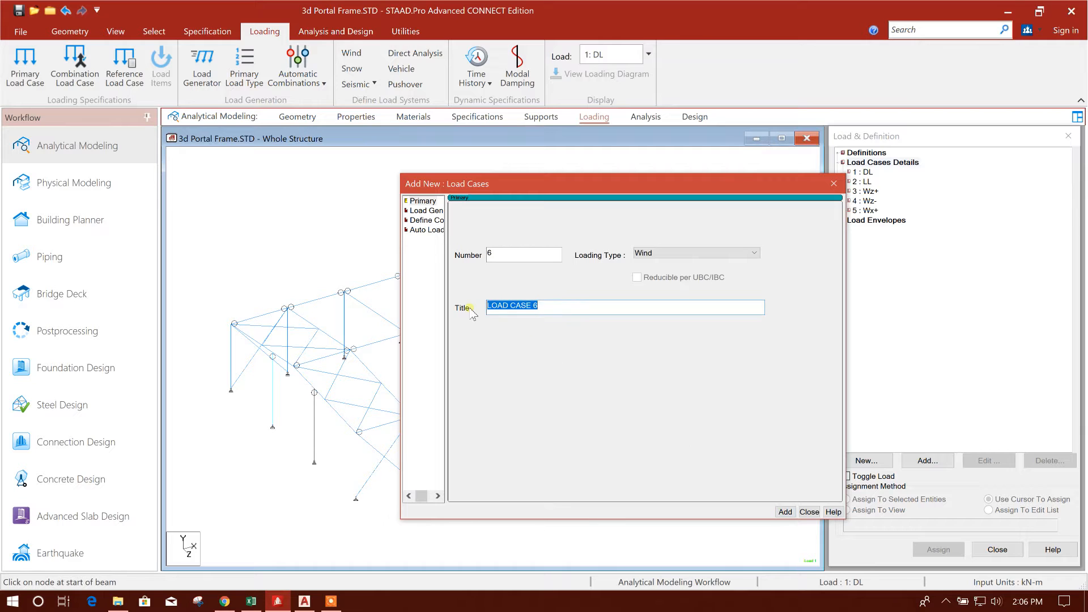
pyautogui.write('Wx-')
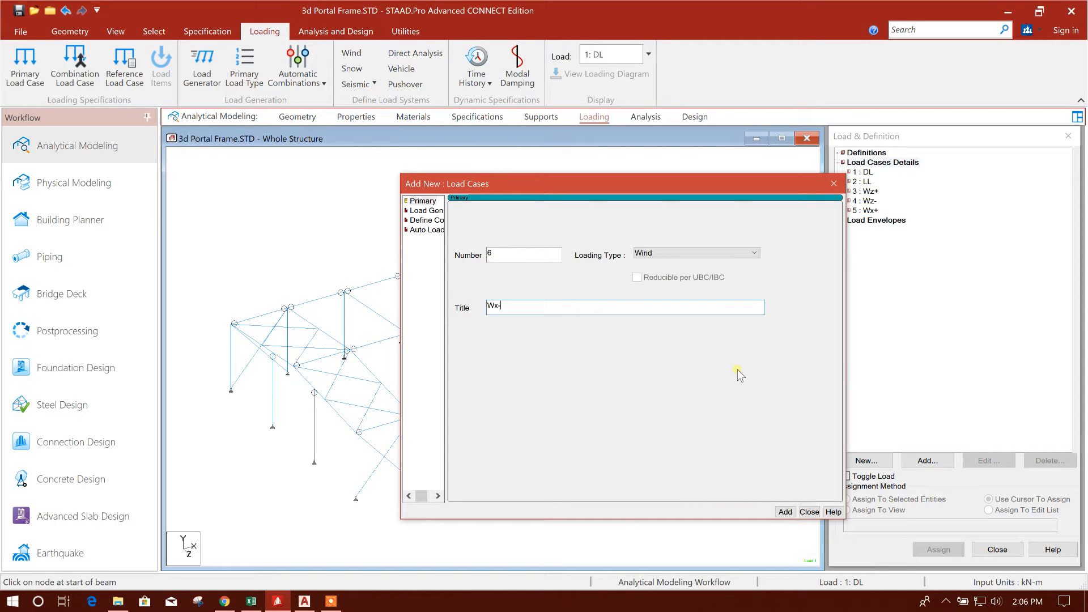
pyautogui.click(785, 512)
pyautogui.click(809, 511)
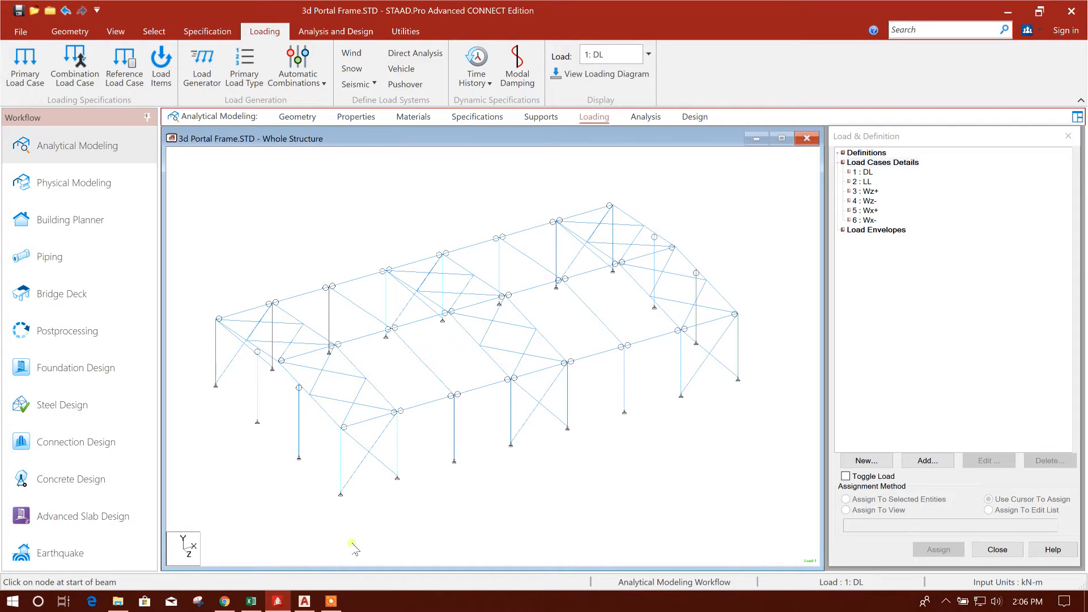
# Step: Switch to the Excel load calculation workbook and check the linear live, dead and collateral loads on the frame and the dead-plus-collateral sum
pyautogui.click(251, 601)
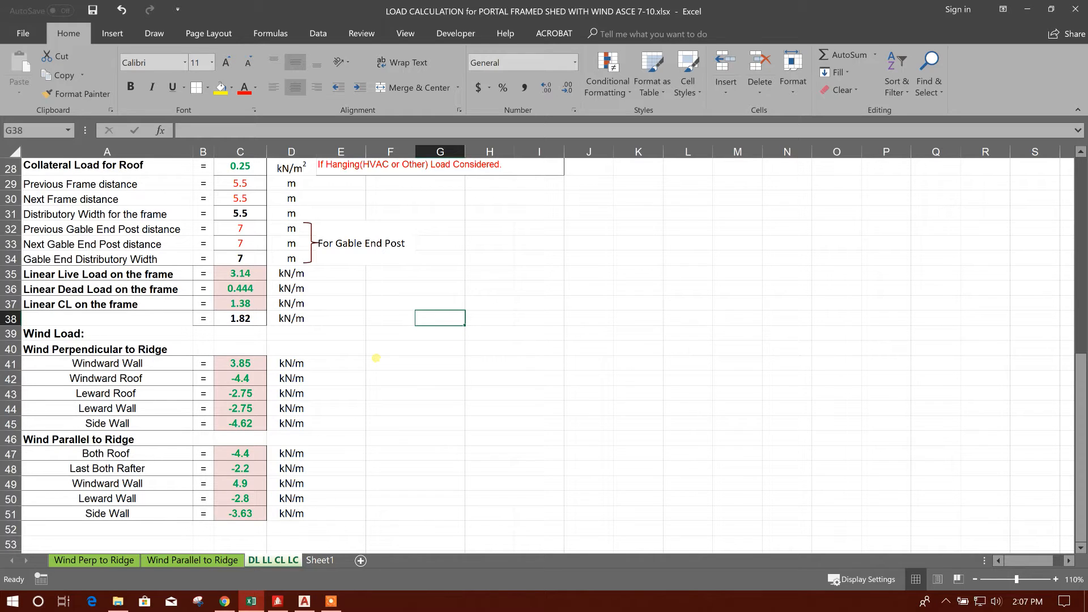
pyautogui.click(377, 359)
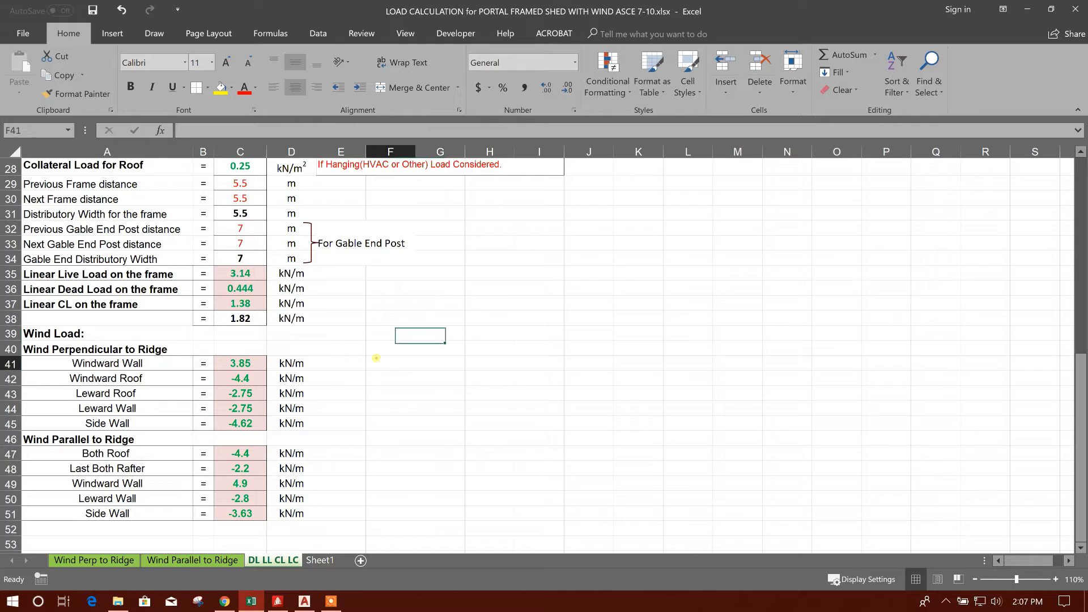
pyautogui.click(259, 275)
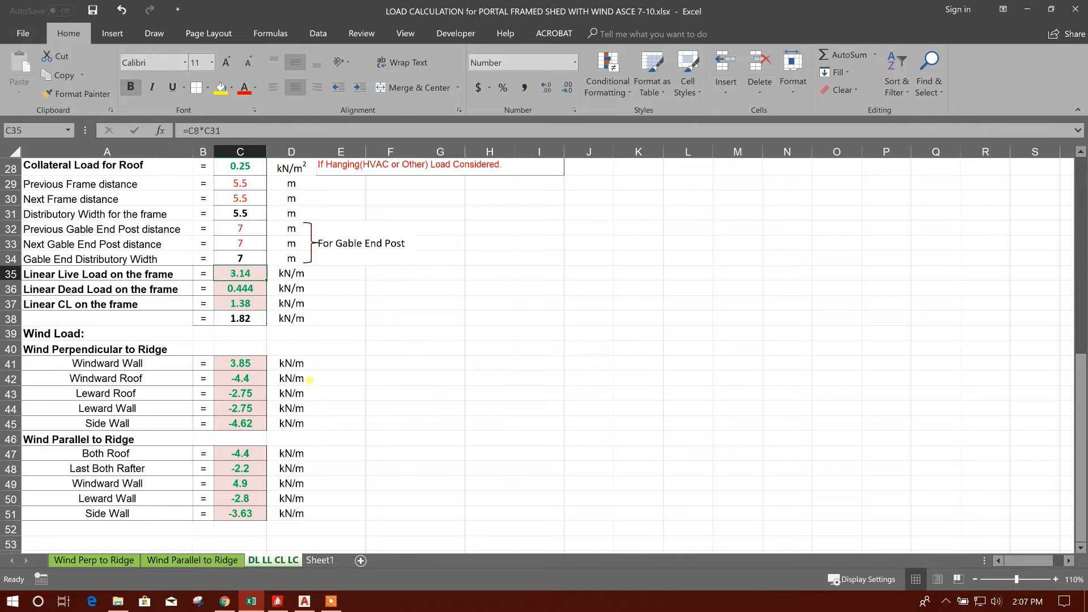
pyautogui.click(229, 293)
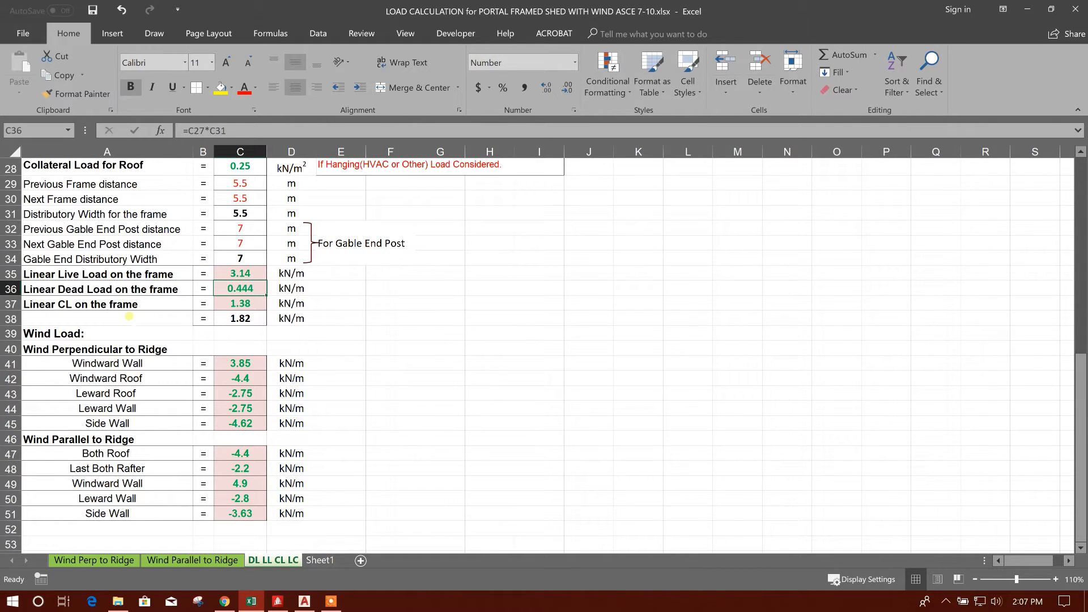
pyautogui.click(242, 305)
pyautogui.click(247, 318)
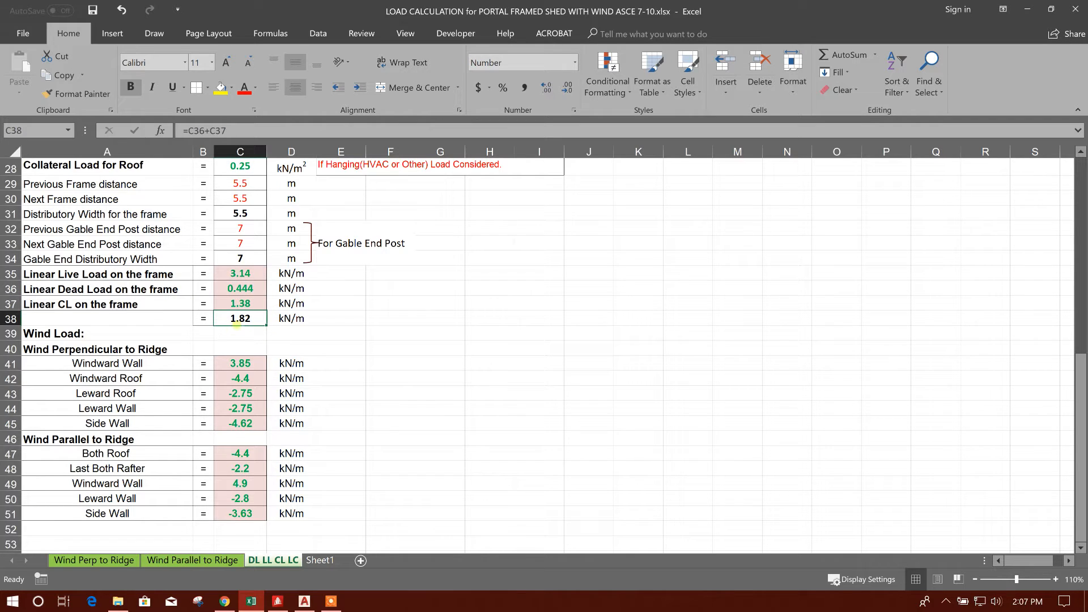
# Step: Switch back to STAAD.Pro and add a selfweight load in the Y direction with factor -1 to load case DL
pyautogui.click(277, 600)
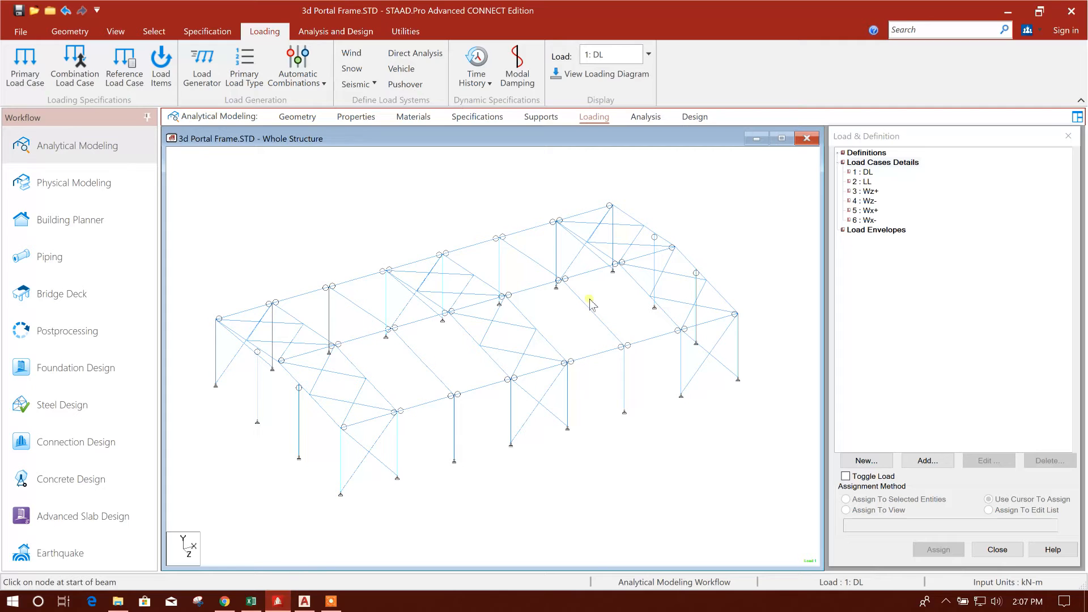
pyautogui.click(115, 31)
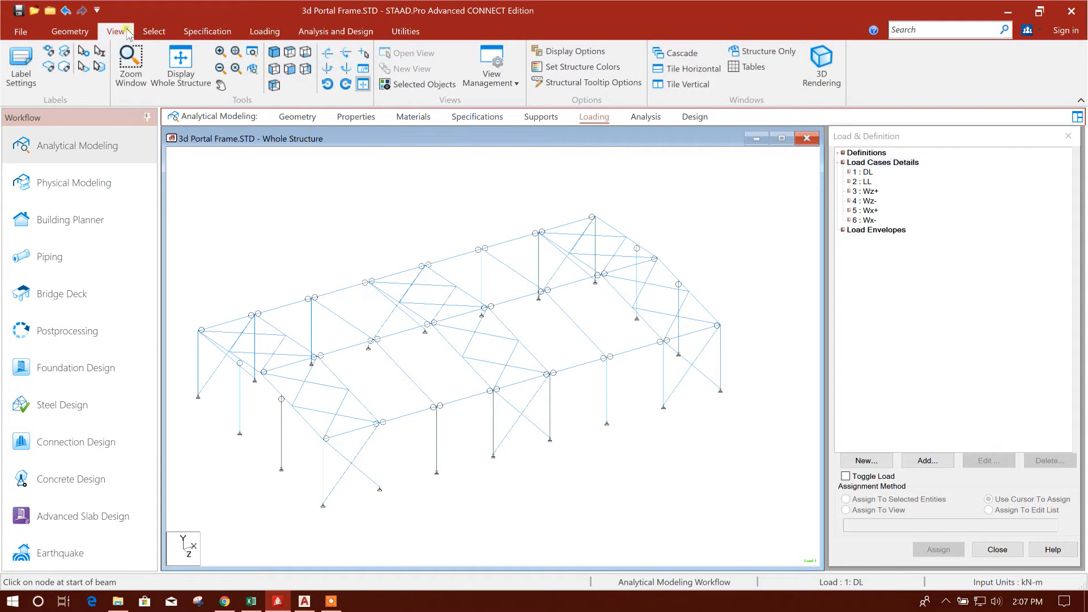
pyautogui.click(290, 51)
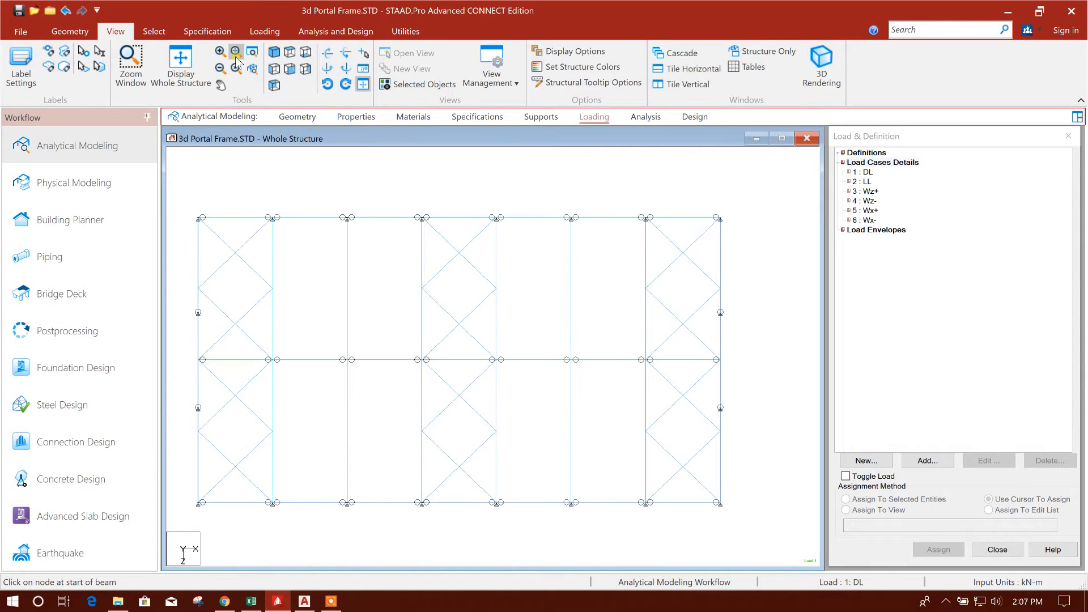
pyautogui.click(273, 85)
pyautogui.click(861, 172)
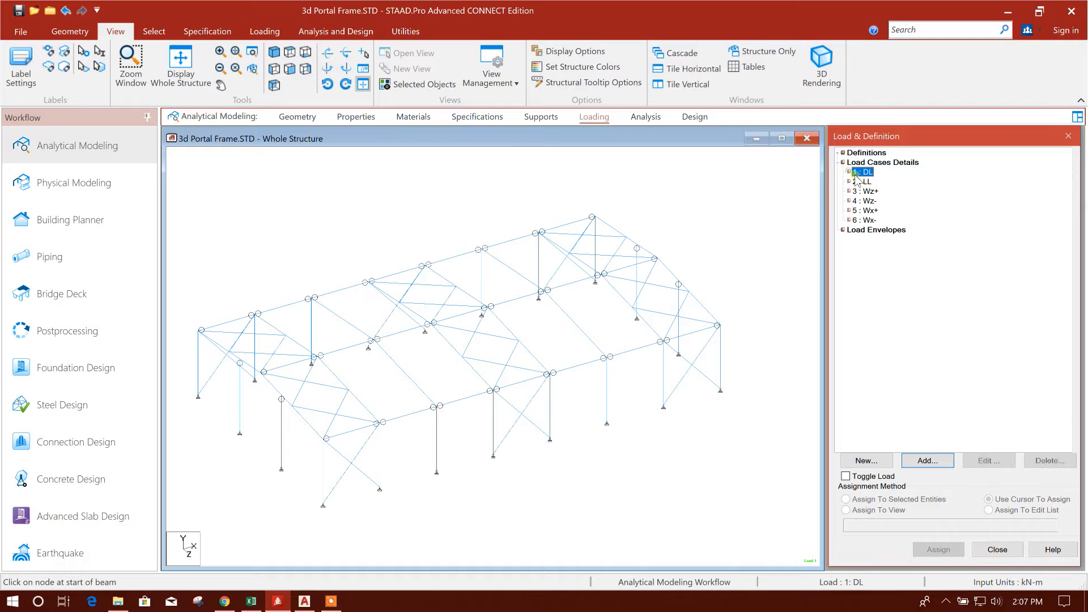
pyautogui.click(914, 457)
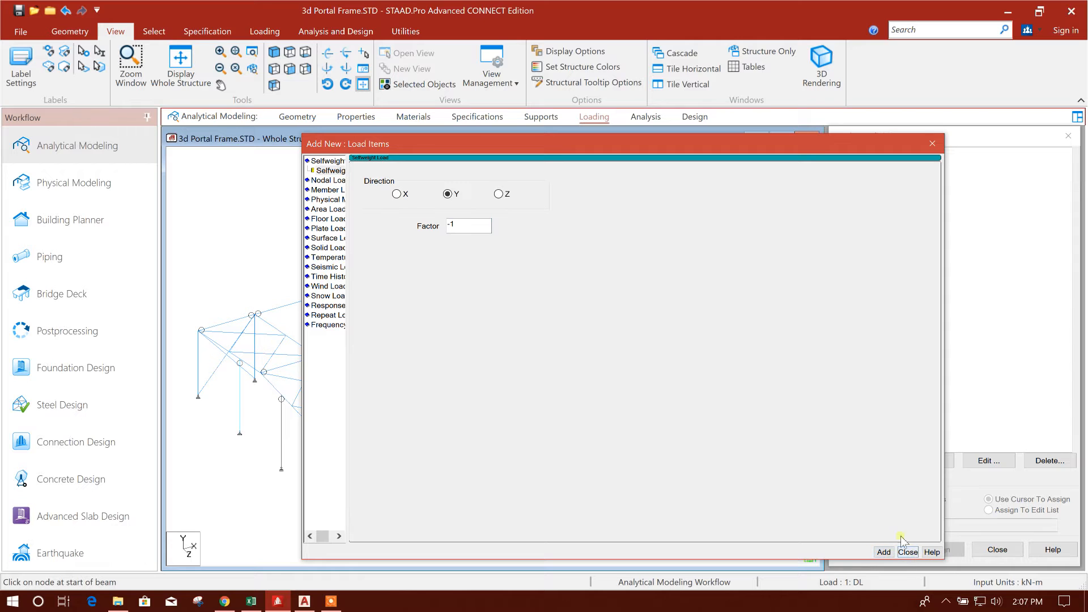
pyautogui.moveTo(786, 153); pyautogui.dragTo(663, 111)
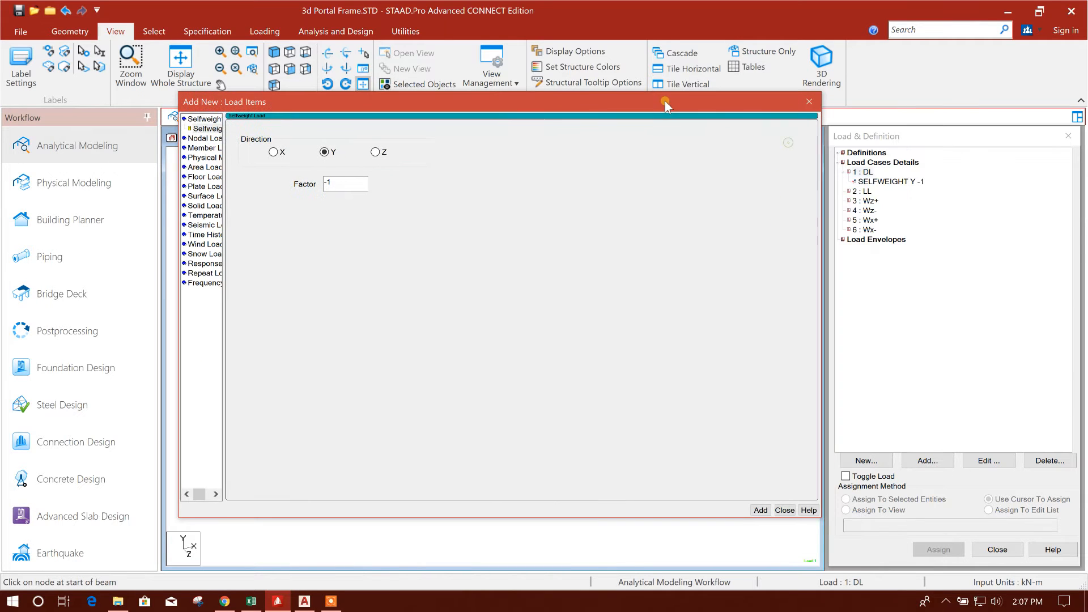
pyautogui.click(790, 512)
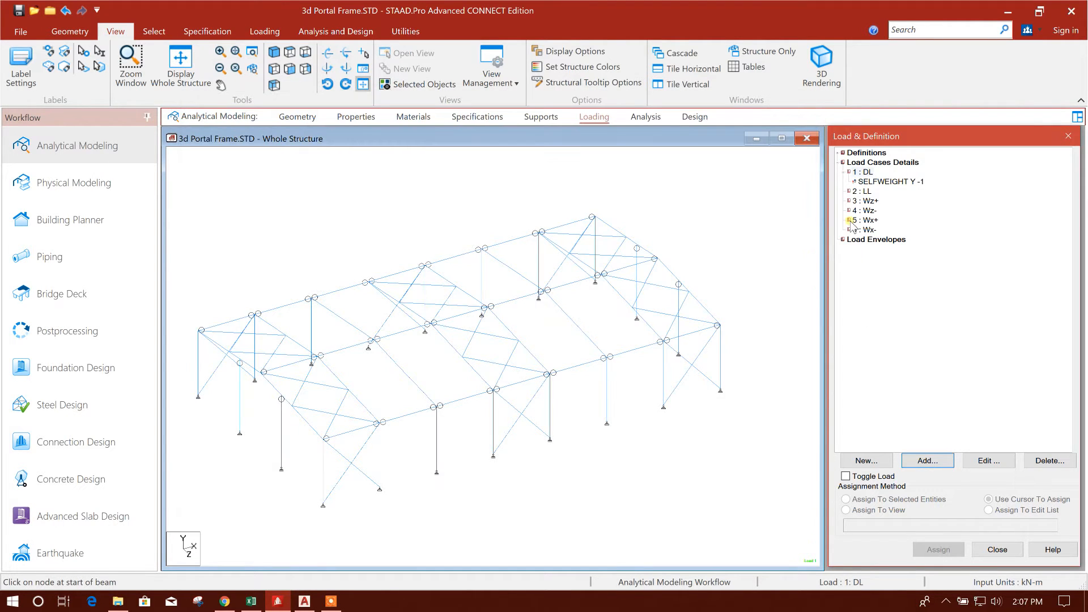
# Step: Add a uniform member force of -1.82 kN/m in the GY direction to load case DL
pyautogui.click(863, 191)
pyautogui.click(925, 460)
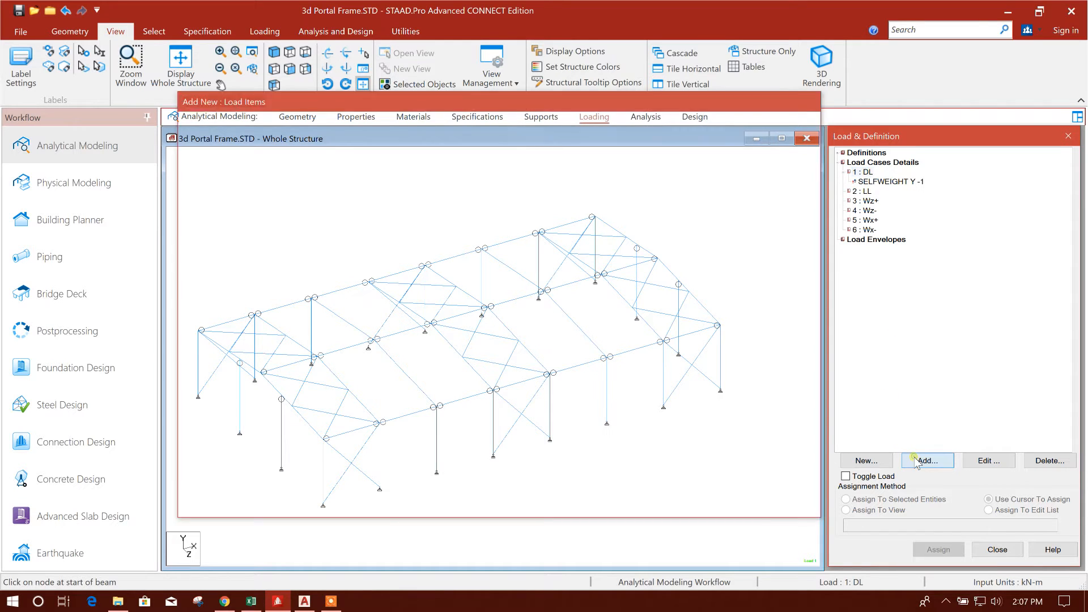
pyautogui.moveTo(541, 145); pyautogui.dragTo(425, 100)
pyautogui.click(191, 134)
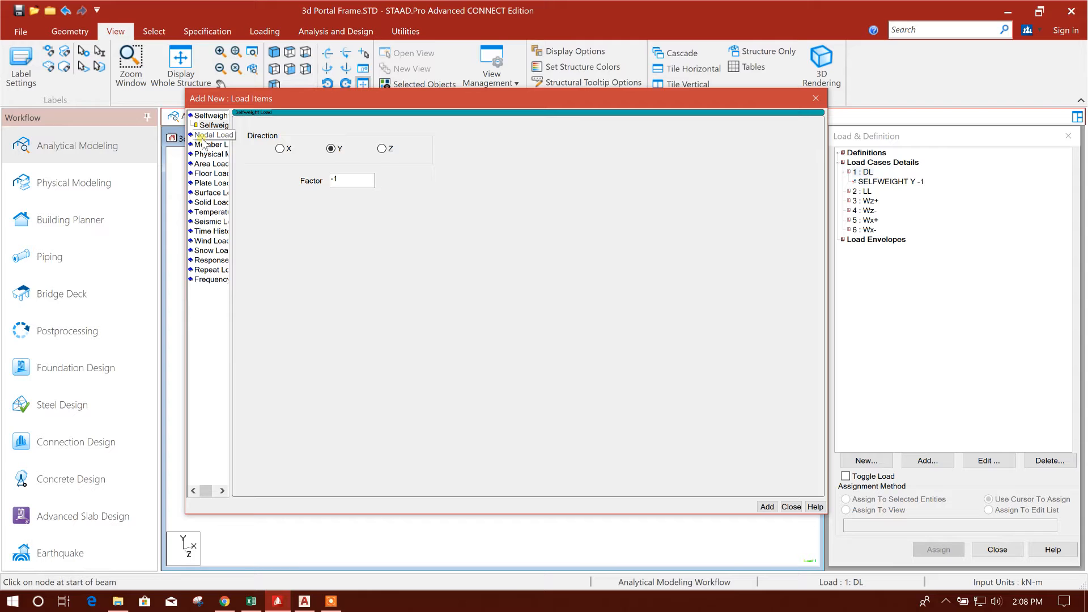
pyautogui.click(213, 144)
pyautogui.moveTo(388, 164); pyautogui.dragTo(288, 169)
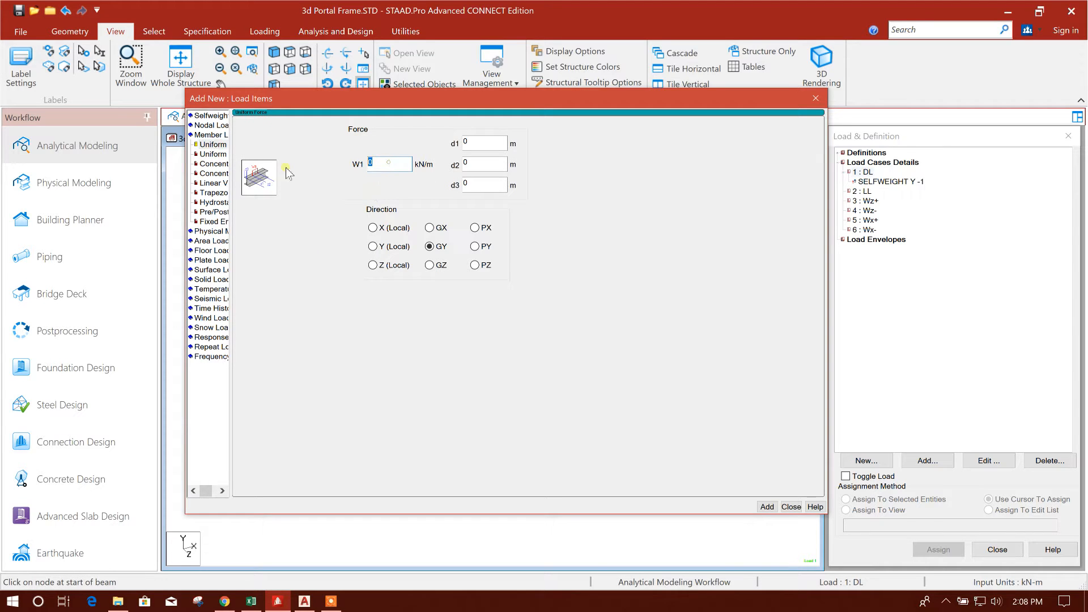
pyautogui.write('1.82')
pyautogui.moveTo(593, 99); pyautogui.dragTo(497, 92)
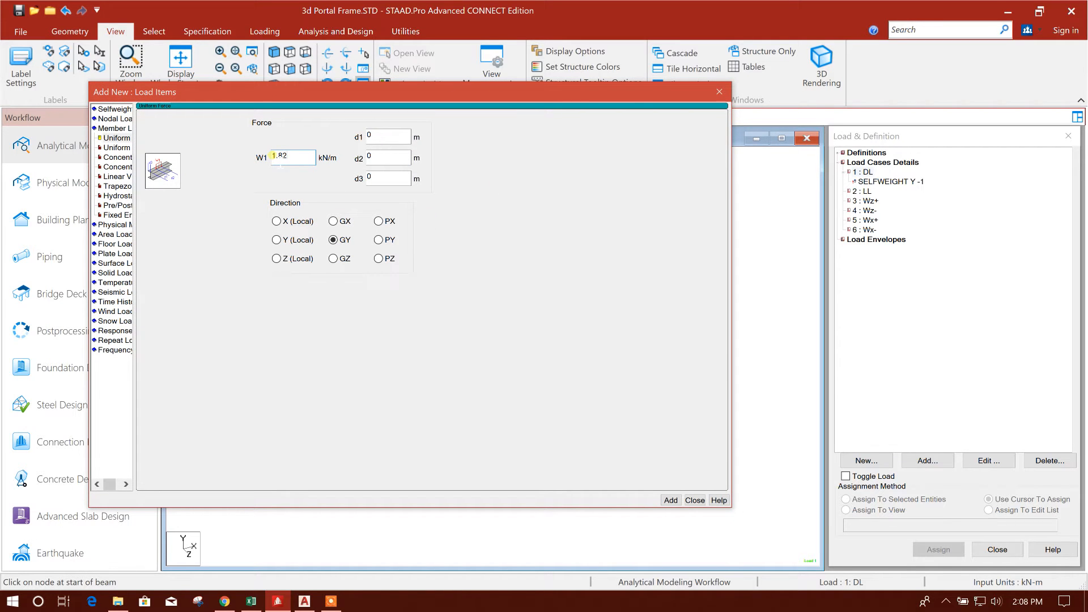
pyautogui.click(671, 500)
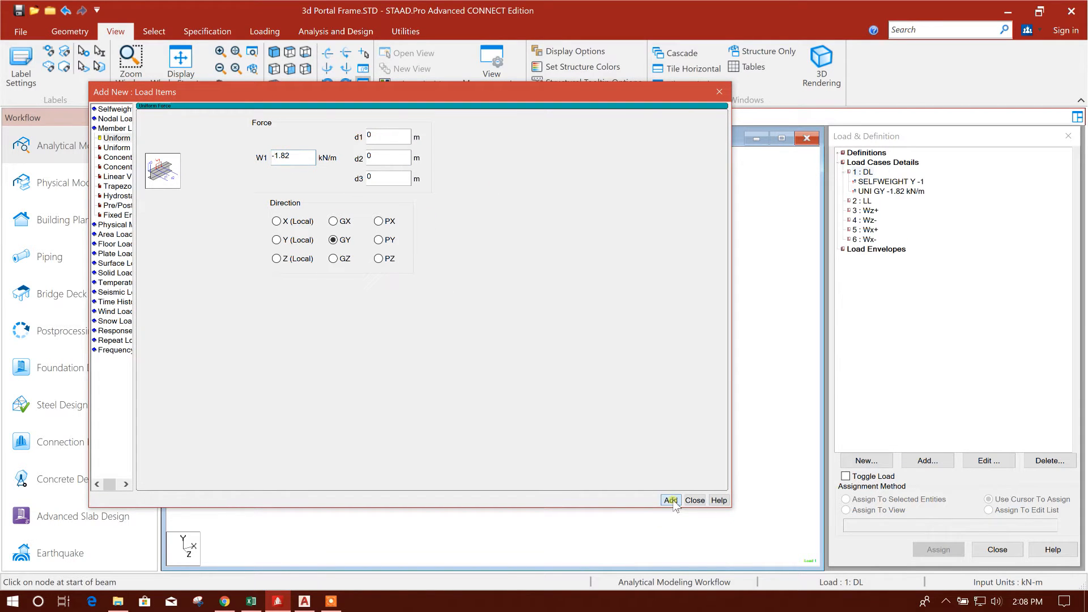
# Step: Add another uniform member force of -0.91 kN/m in the GY direction to load case DL
pyautogui.moveTo(298, 156)
pyautogui.mouseDown()
pyautogui.moveTo(269, 155)
pyautogui.moveTo(294, 158)
pyautogui.moveTo(277, 157)
pyautogui.mouseUp()
pyautogui.write('0')
pyautogui.click(667, 500)
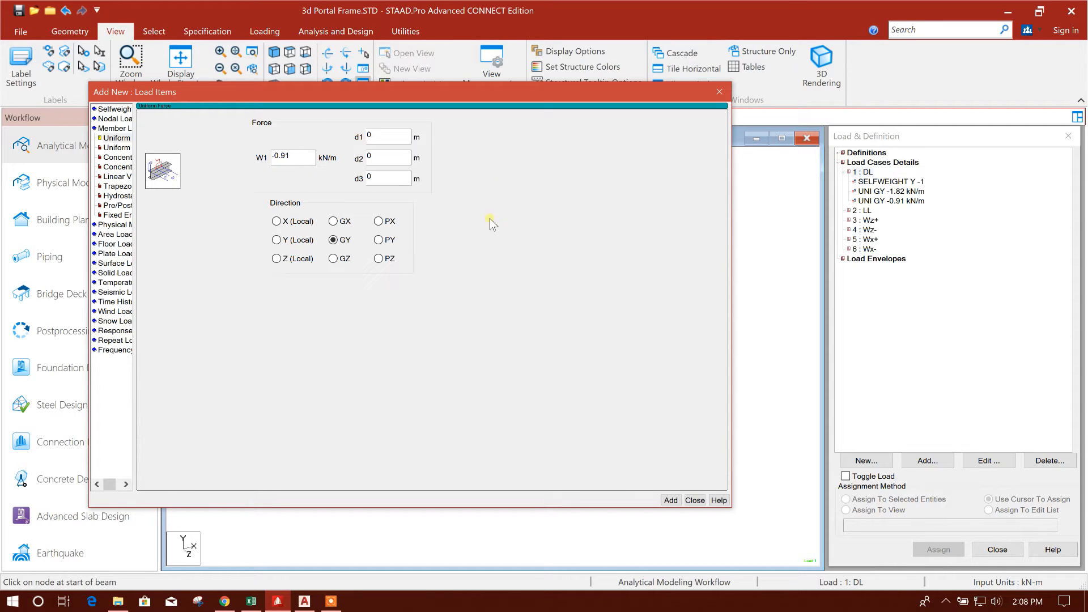
# Step: Look up the linear live load in the Excel workbook and add a -3.14 kN/m GY uniform member force to load case LL in STAAD.Pro
pyautogui.click(695, 500)
pyautogui.click(867, 210)
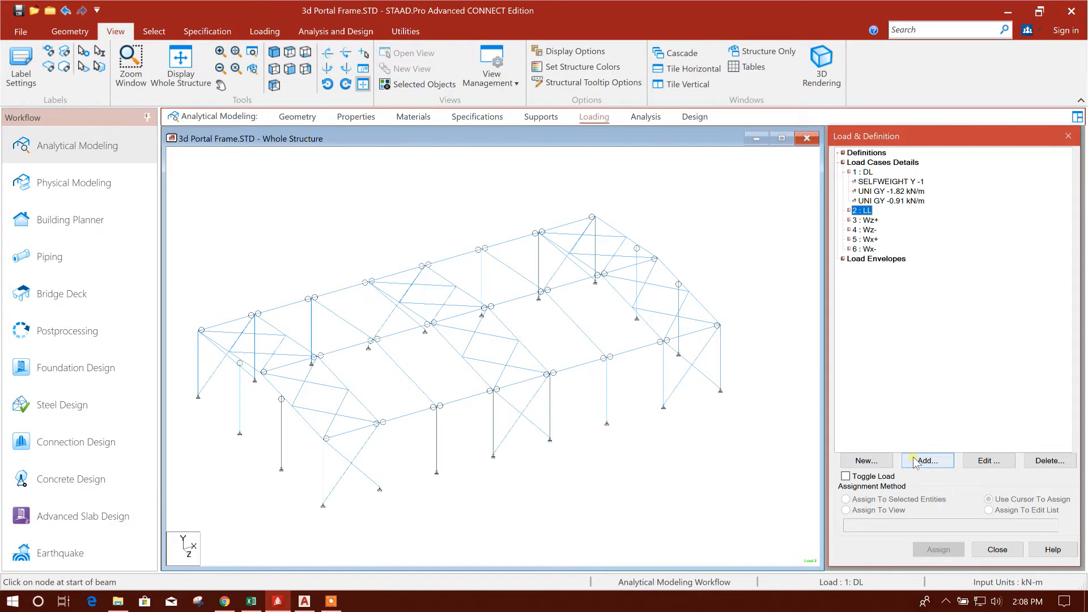
pyautogui.click(928, 460)
pyautogui.moveTo(523, 146); pyautogui.dragTo(334, 85)
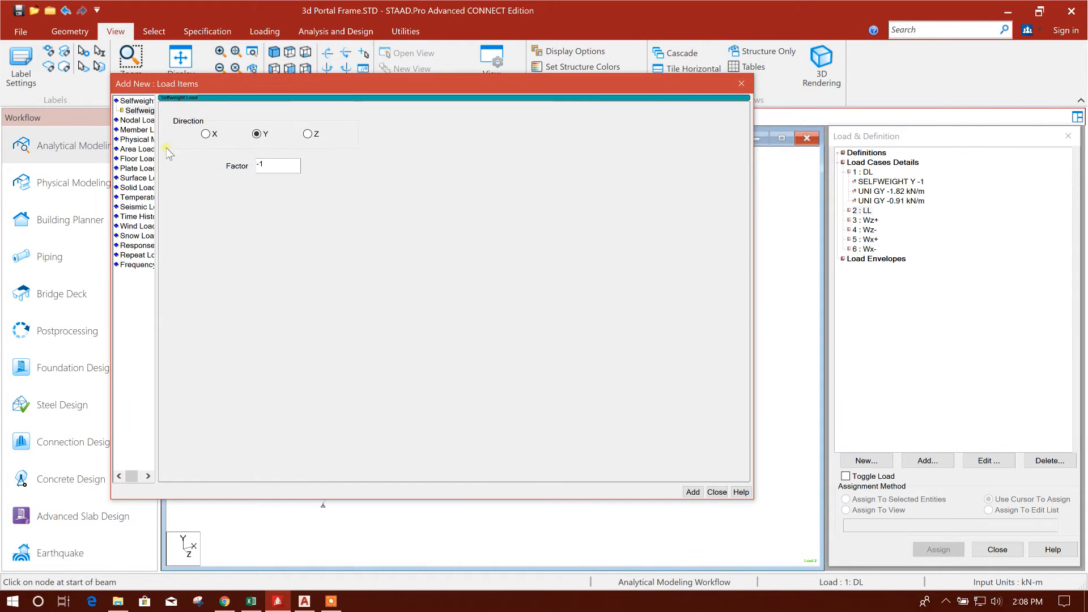
pyautogui.click(136, 130)
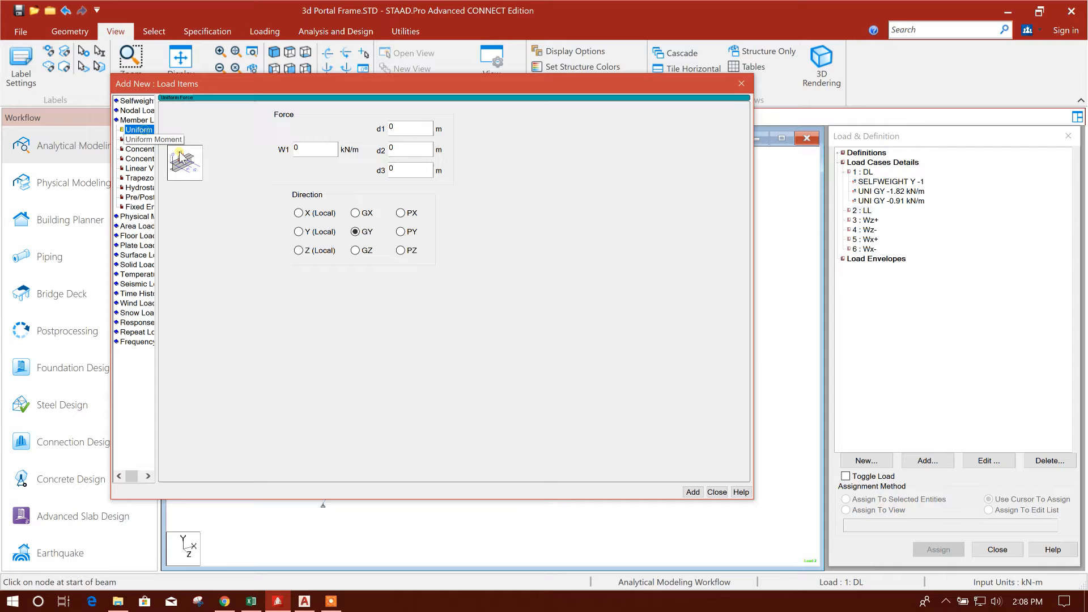
pyautogui.click(309, 148)
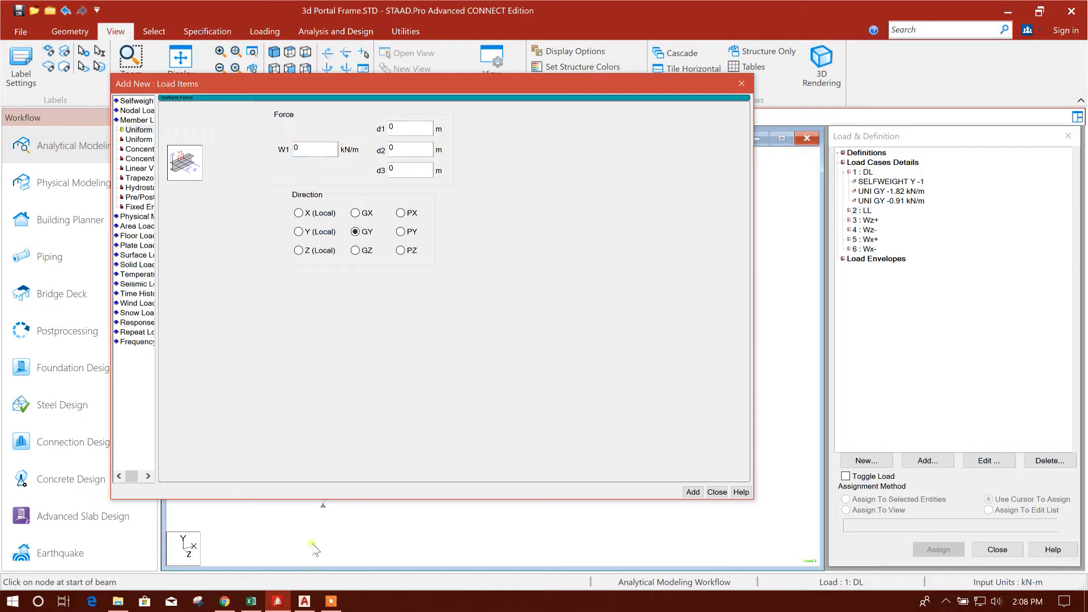
pyautogui.click(251, 601)
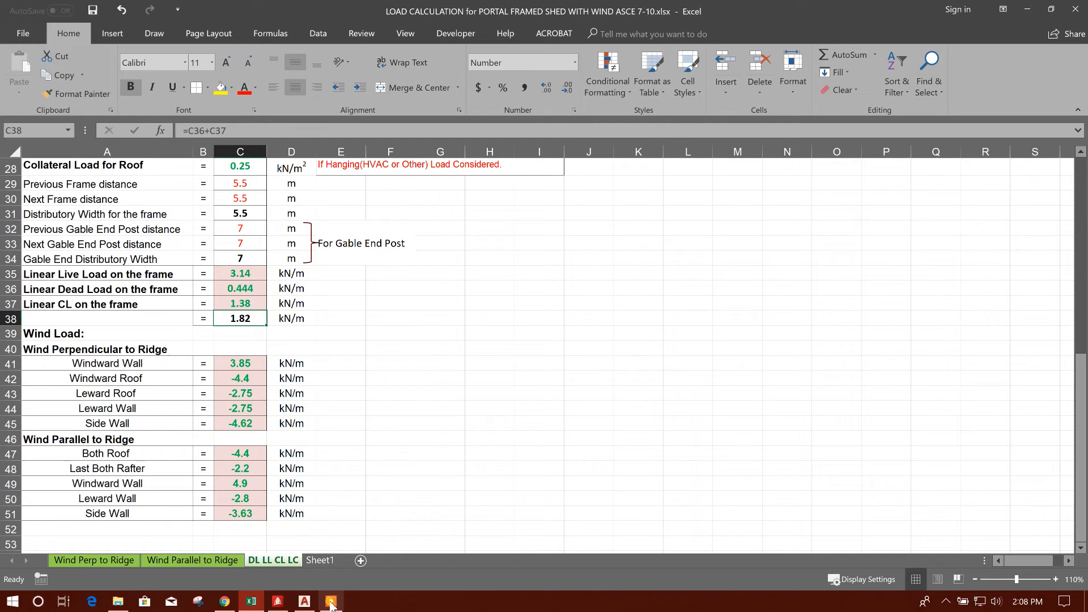
pyautogui.click(283, 604)
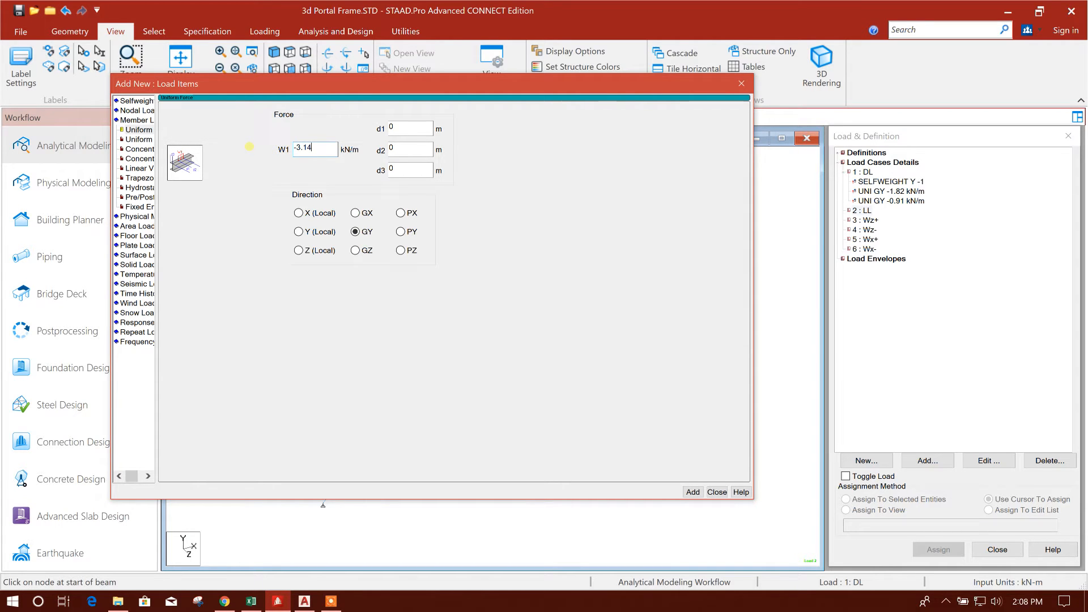
pyautogui.click(693, 492)
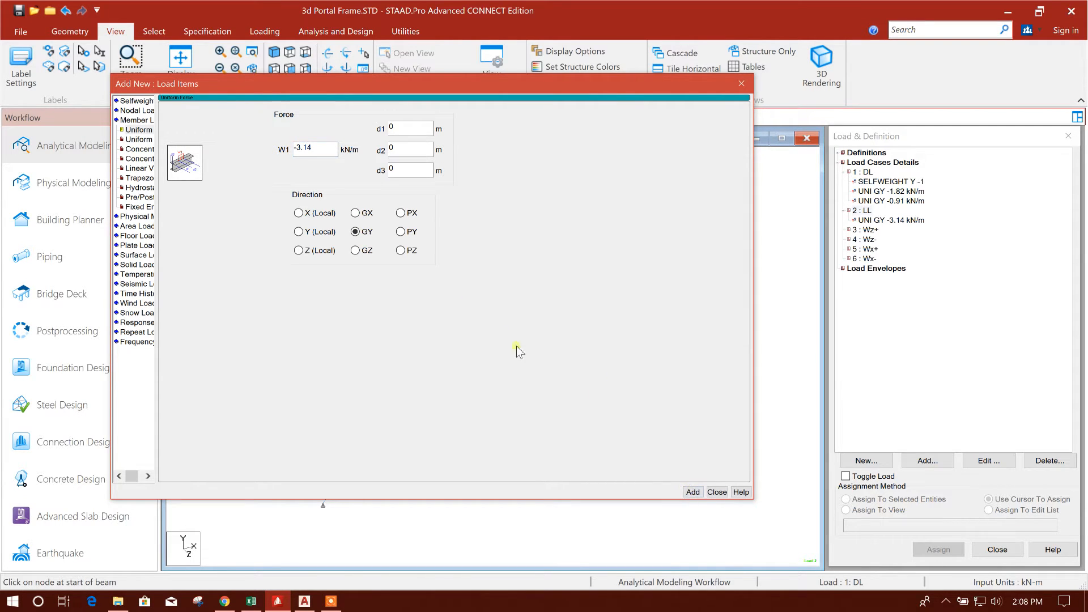
# Step: Add another uniform member force of -1.57 kN/m in the GY direction to load case LL
pyautogui.moveTo(316, 147); pyautogui.dragTo(302, 146)
pyautogui.write('1.57')
pyautogui.click(693, 492)
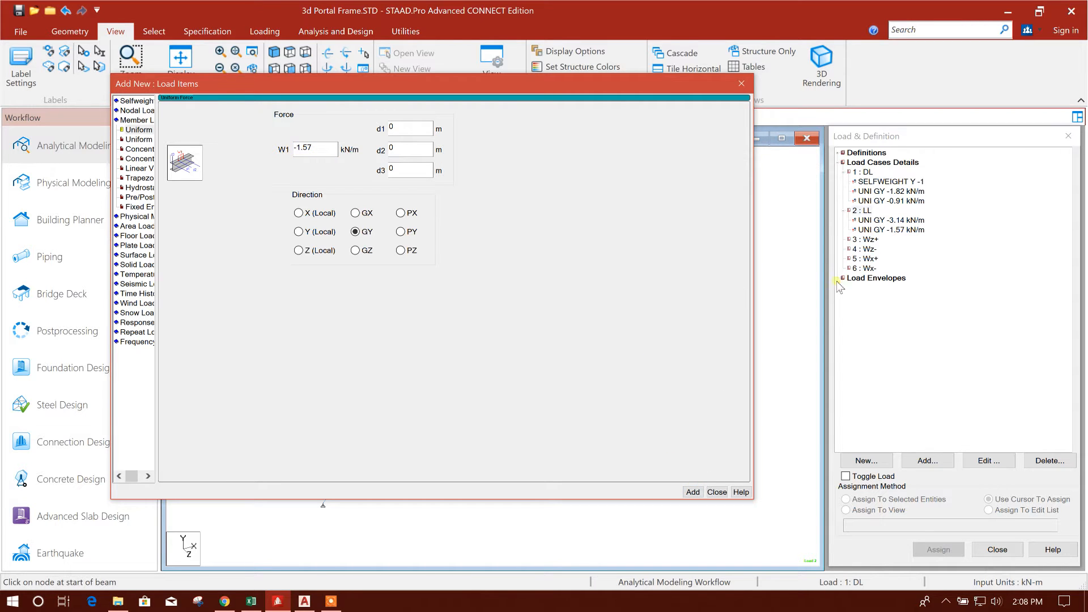
pyautogui.click(717, 492)
# Step: Look up the windward wall load in Excel and add a 3.86 kN/m GZ uniform member force to load case Wz+ in STAAD.Pro
pyautogui.click(864, 239)
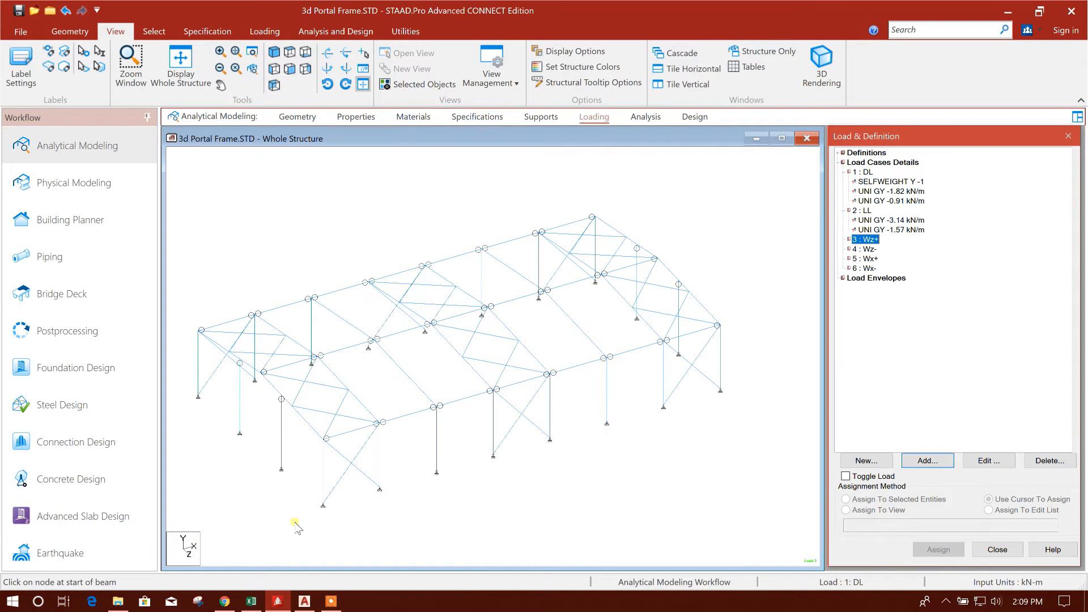
pyautogui.click(251, 602)
pyautogui.click(237, 366)
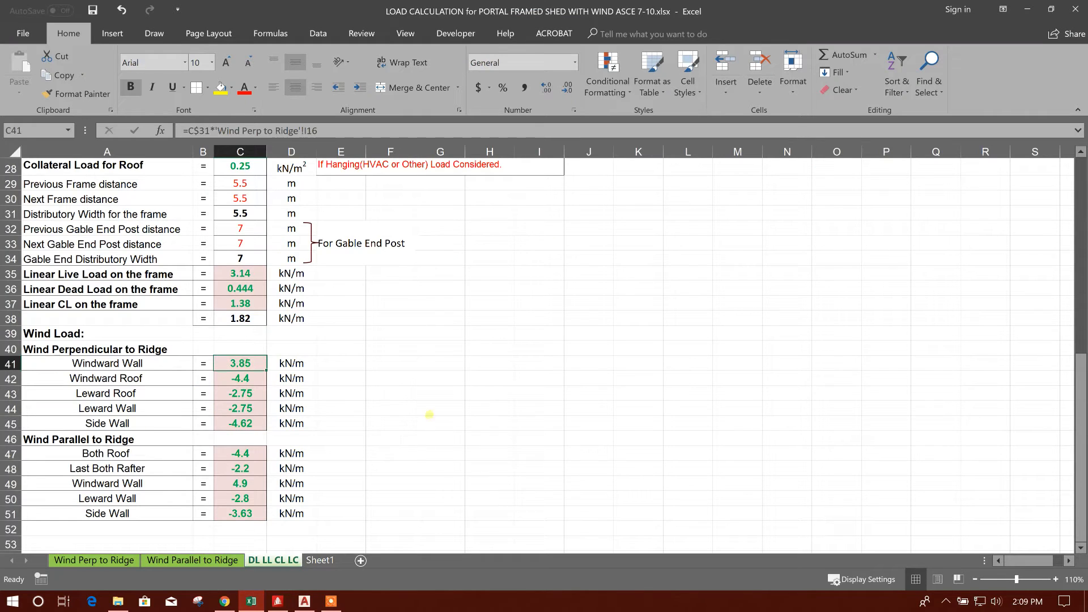
pyautogui.click(277, 601)
pyautogui.click(923, 461)
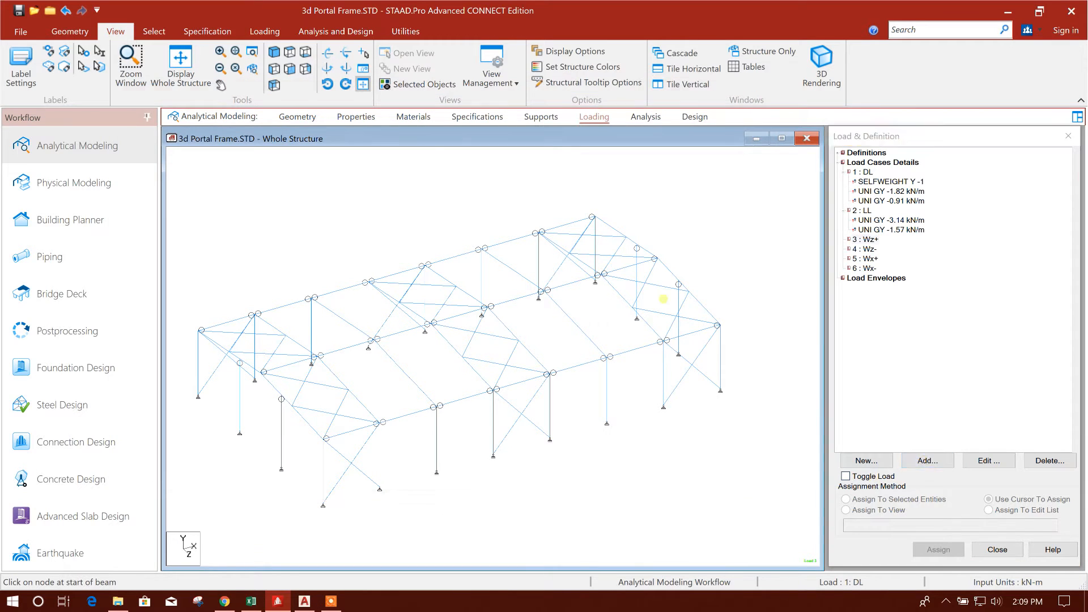
pyautogui.click(328, 190)
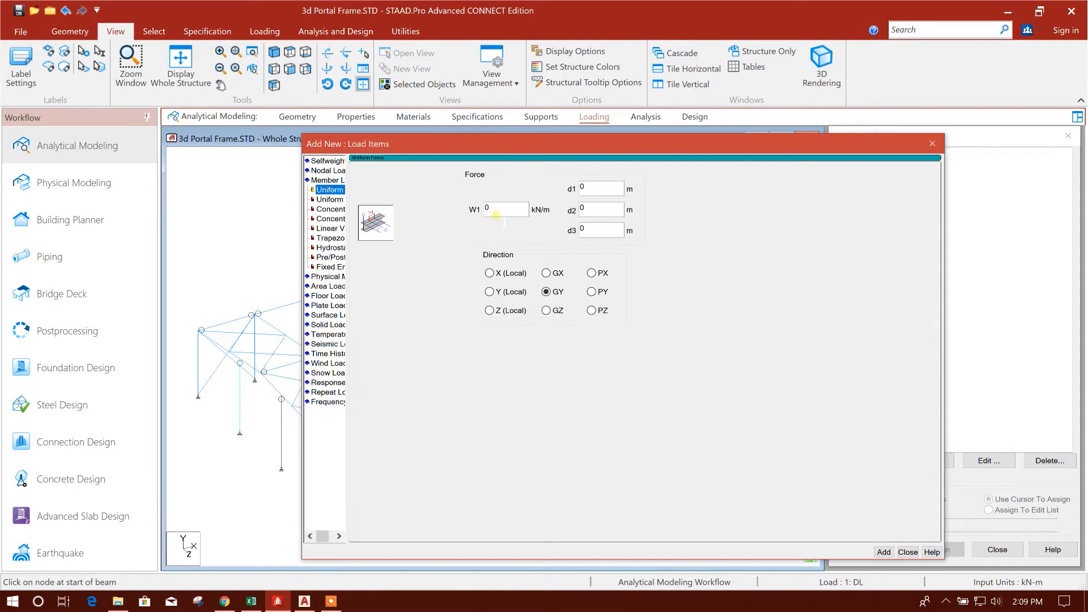
pyautogui.click(562, 311)
pyautogui.press('Tab')
pyautogui.moveTo(728, 144); pyautogui.dragTo(649, 84)
pyautogui.click(801, 492)
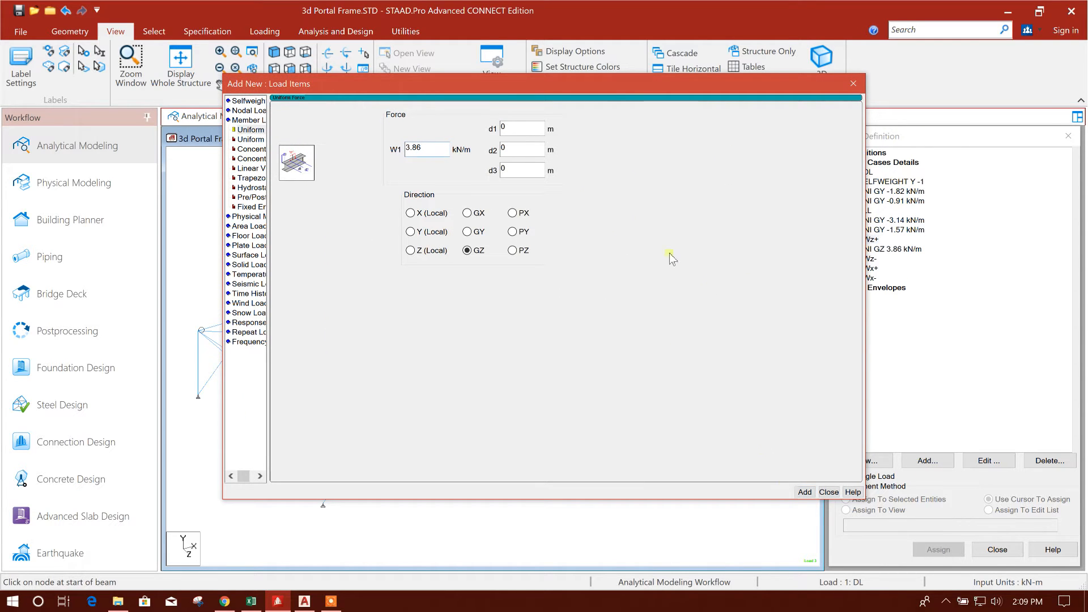
# Step: Add another uniform member force of 1.93 kN/m in the GZ direction to load case Wz+
pyautogui.moveTo(424, 147); pyautogui.dragTo(402, 152)
pyautogui.write('1.93')
pyautogui.moveTo(570, 103); pyautogui.dragTo(493, 102)
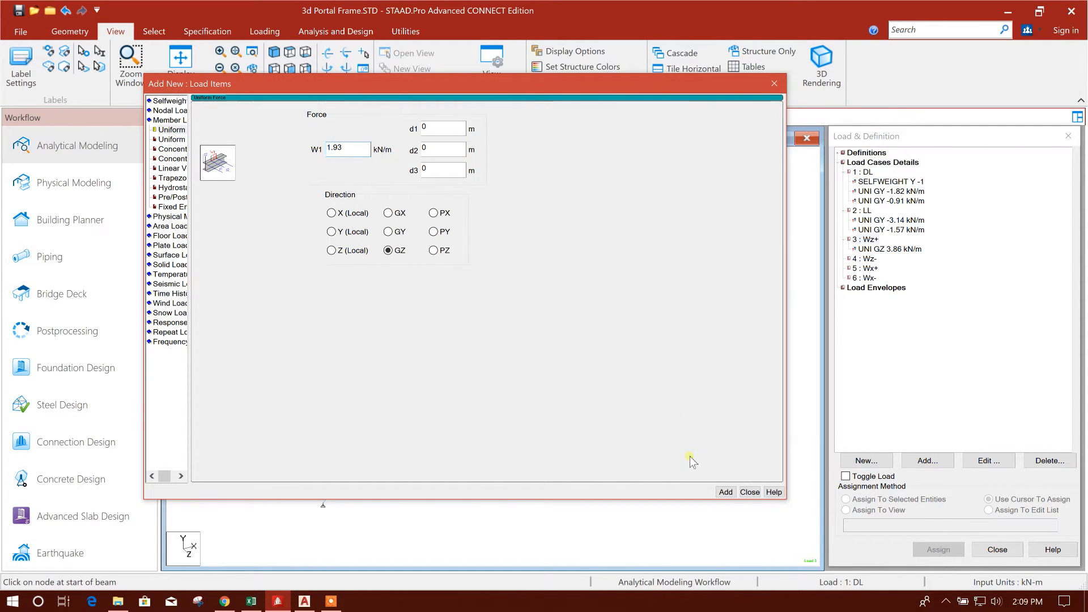
pyautogui.click(726, 492)
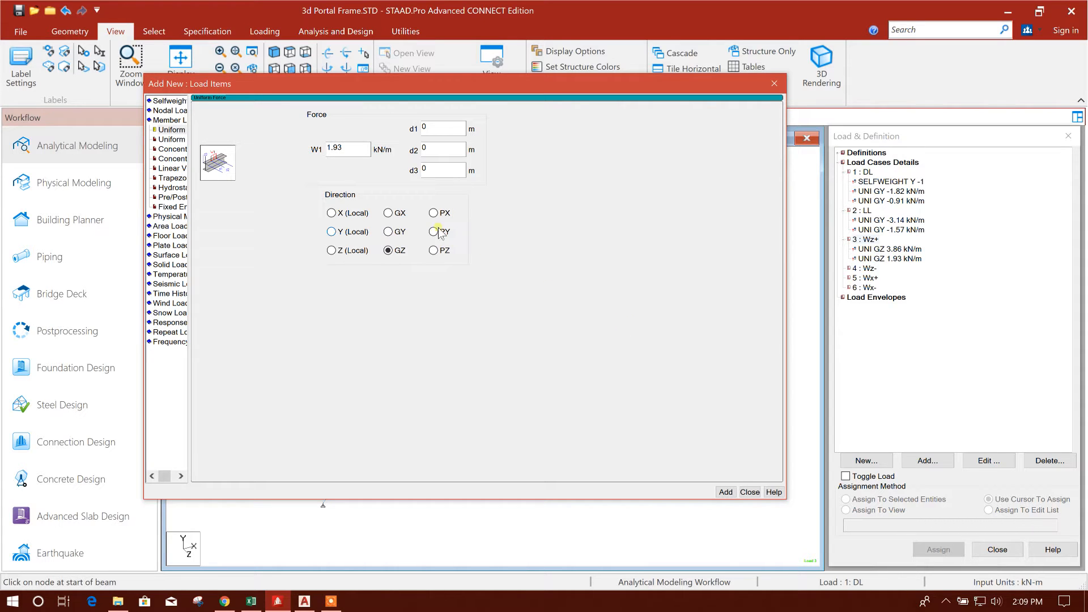
# Step: Check the windward roof load perpendicular to the ridge in Excel and set the uniform force direction to local Y in STAAD.Pro
pyautogui.click(251, 601)
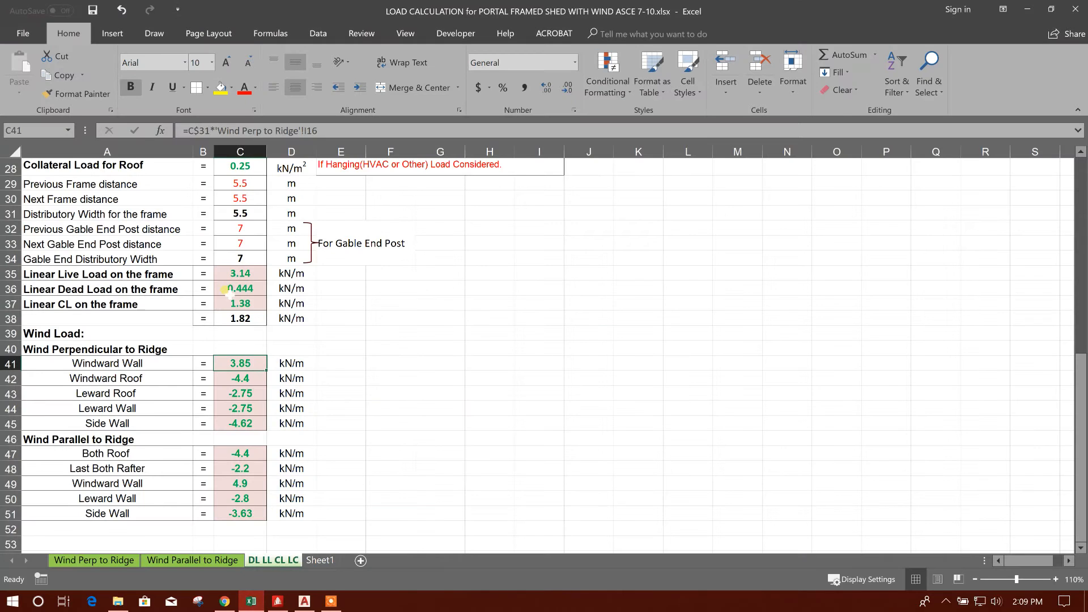
pyautogui.click(148, 379)
pyautogui.click(242, 379)
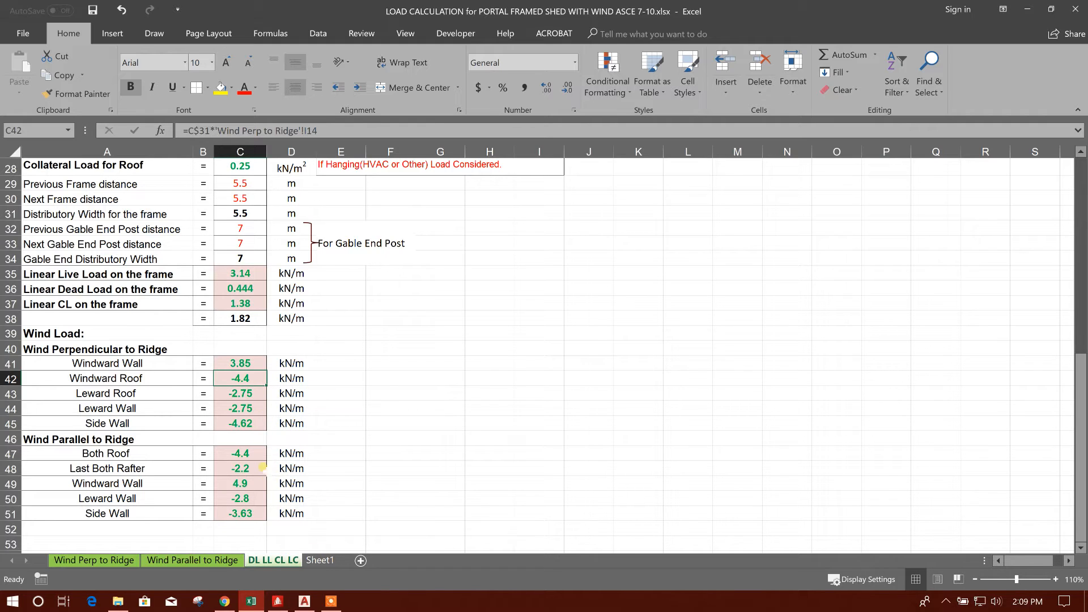
pyautogui.click(279, 602)
pyautogui.click(331, 231)
pyautogui.doubleClick(350, 149)
pyautogui.moveTo(390, 88); pyautogui.dragTo(499, 98)
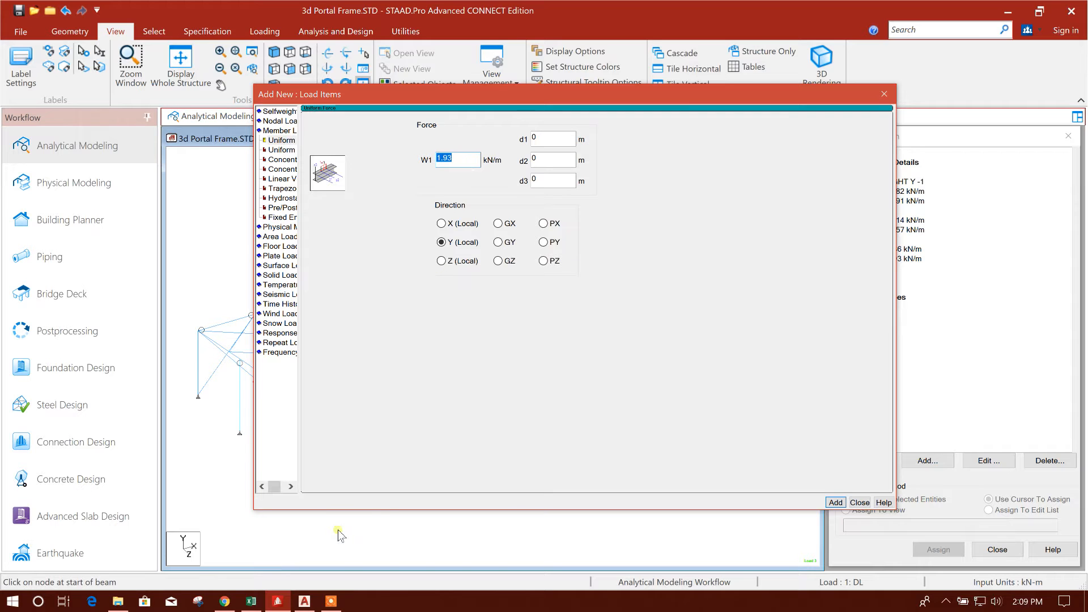
# Step: Recheck the Excel workbook and add uniform member forces of 4.4 and 2.2 kN/m in local Y to load case Wz+ in STAAD.Pro
pyautogui.click(252, 602)
pyautogui.click(251, 605)
pyautogui.write('4.4')
pyautogui.moveTo(569, 95); pyautogui.dragTo(445, 94)
pyautogui.click(710, 501)
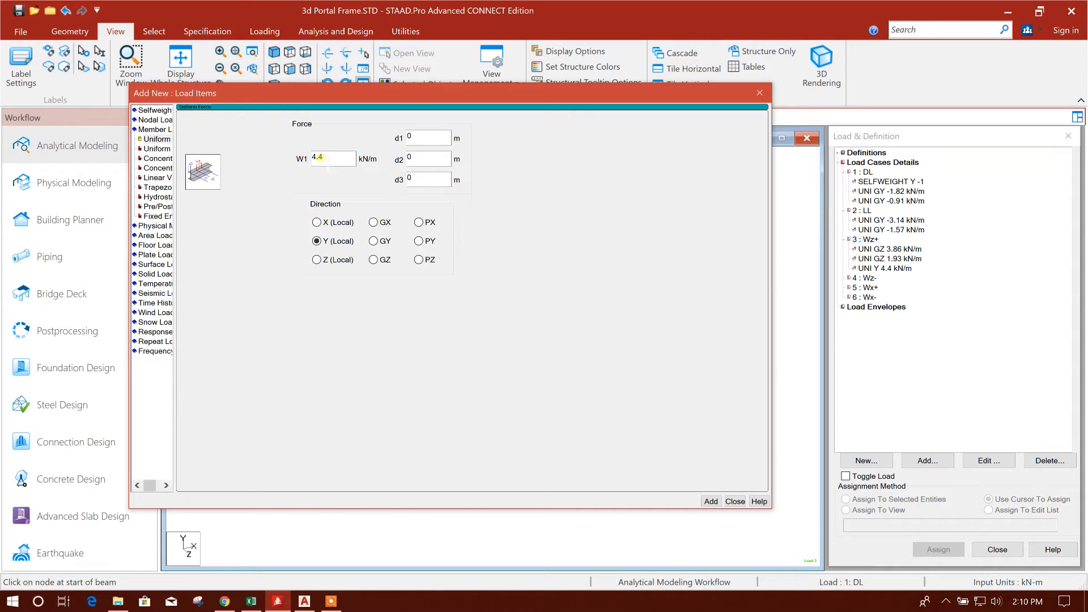
pyautogui.moveTo(325, 157); pyautogui.dragTo(304, 167)
pyautogui.click(712, 501)
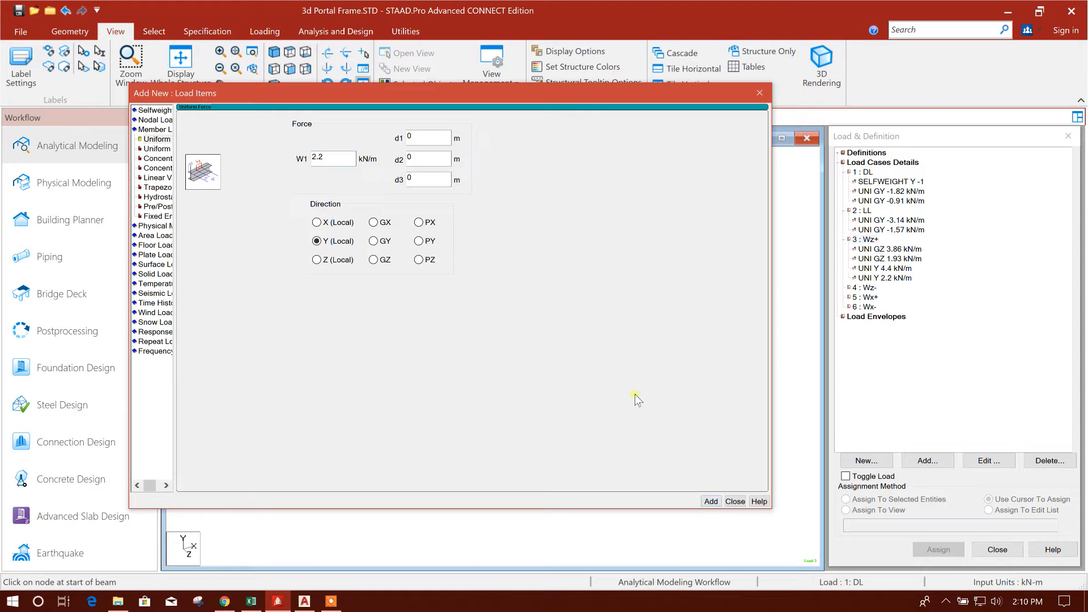
# Step: Check the leeward roof load in Excel and add a 2.76 kN/m local Y uniform member force to load case Wz+ in STAAD.Pro
pyautogui.click(251, 601)
pyautogui.click(243, 394)
pyautogui.click(282, 604)
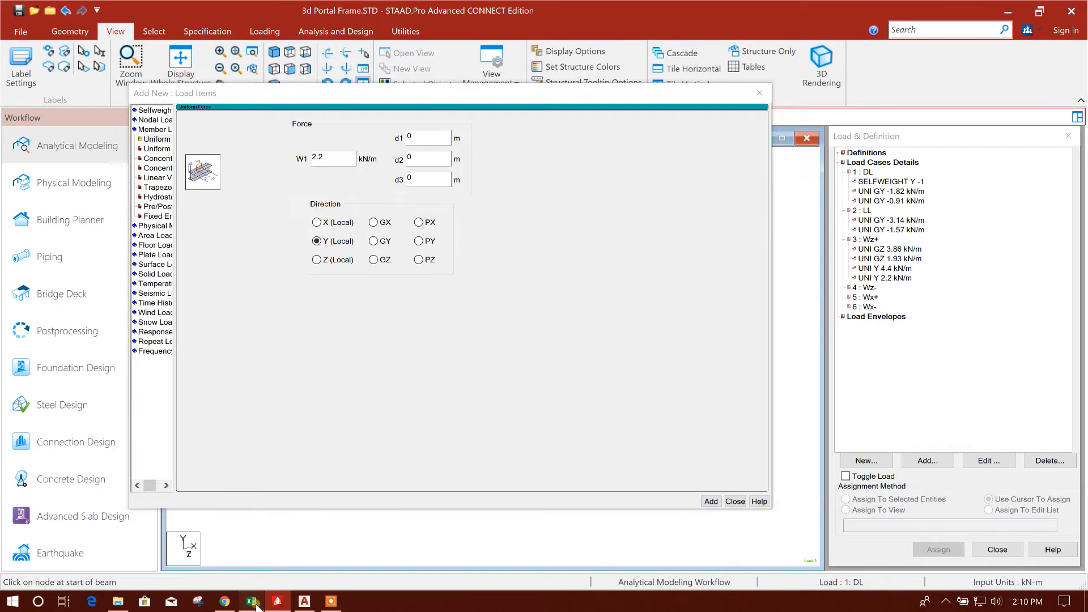
pyautogui.click(255, 604)
pyautogui.click(278, 601)
pyautogui.moveTo(350, 158); pyautogui.dragTo(306, 162)
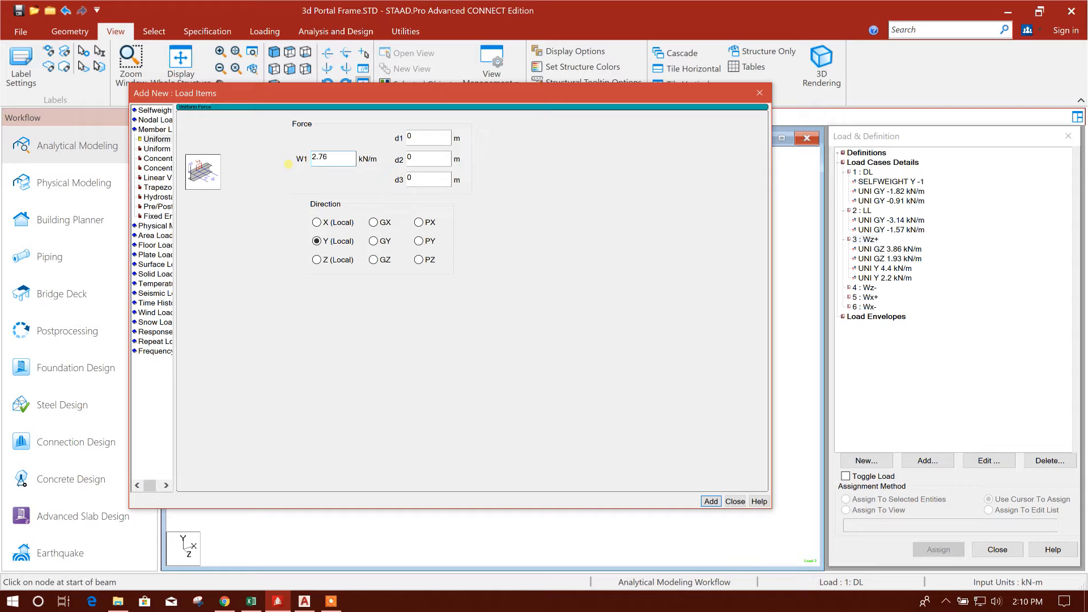
pyautogui.click(706, 504)
# Step: Add another uniform member force of 1.38 kN/m in the local Y direction to load case Wz+
pyautogui.doubleClick(346, 159)
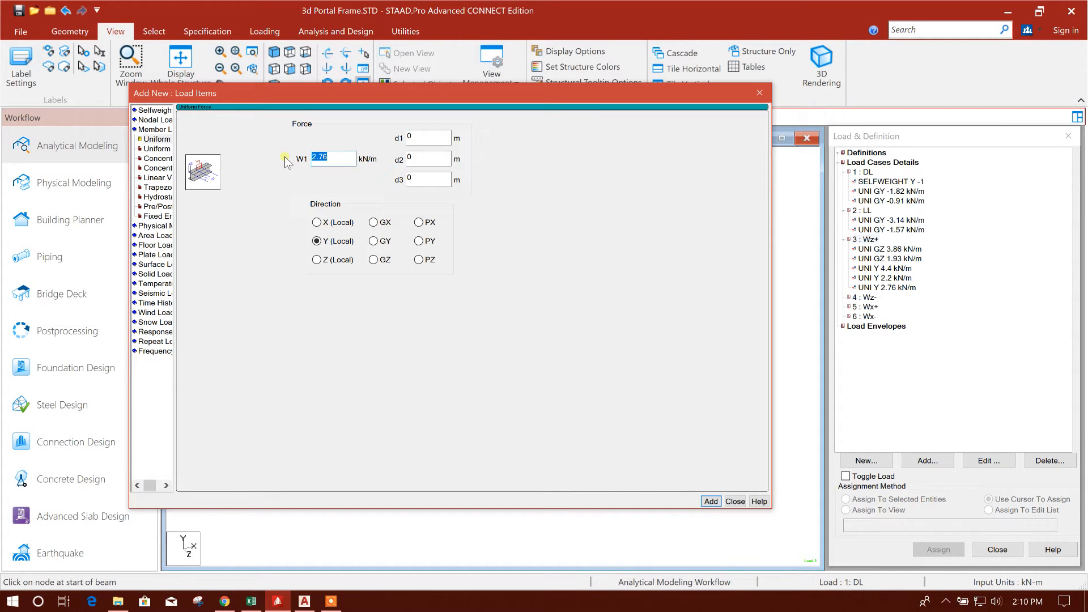
pyautogui.write('1.38')
pyautogui.click(717, 502)
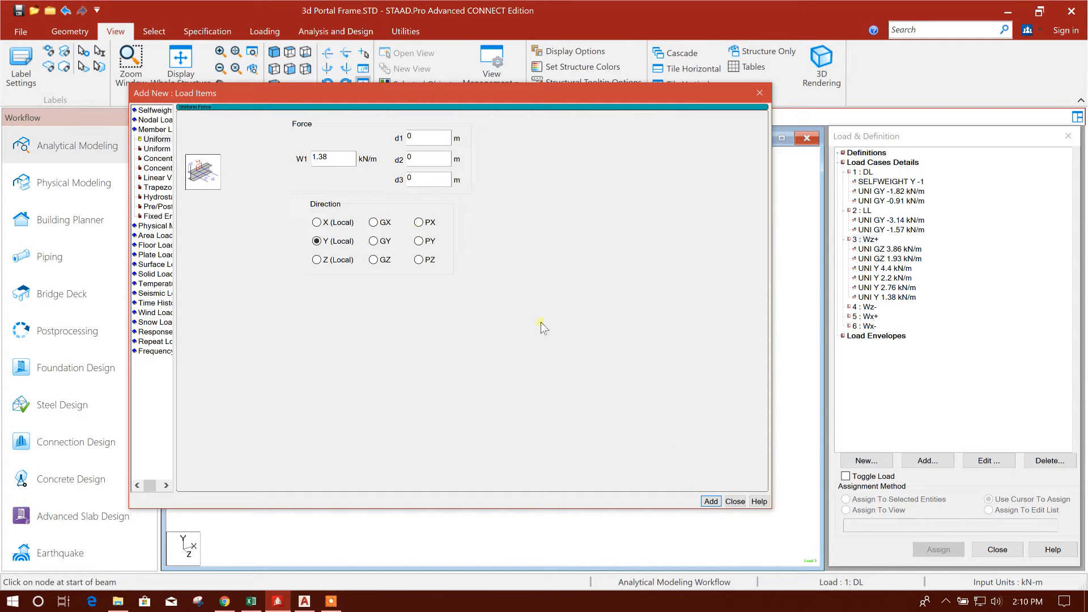
# Step: Check the leeward wall load in Excel and add a 2.76 kN/m GZ uniform member force to load case Wz+ in STAAD.Pro
pyautogui.click(251, 601)
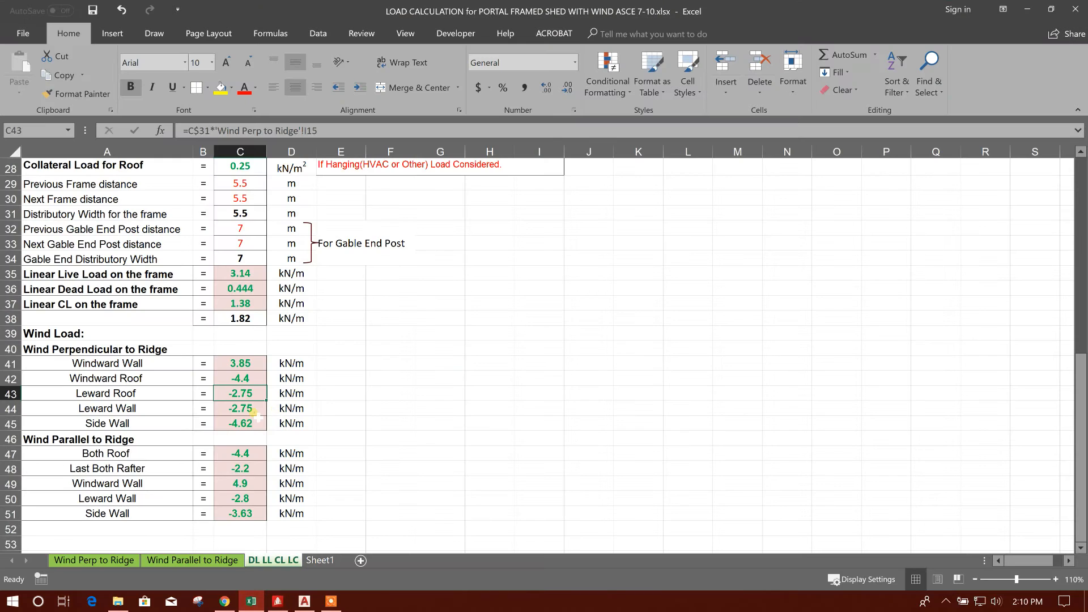
pyautogui.click(277, 600)
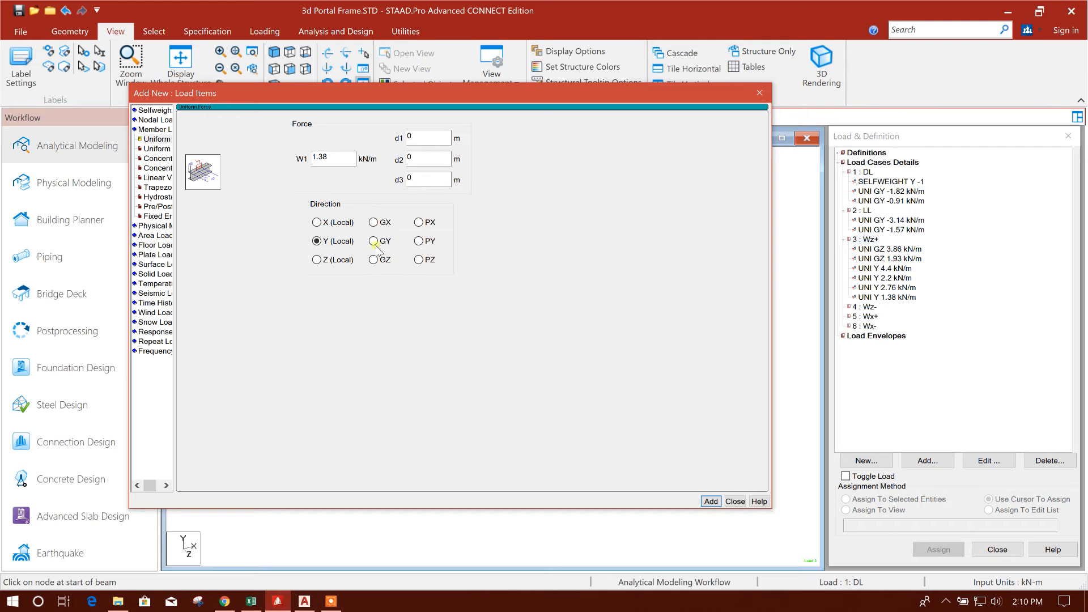
pyautogui.doubleClick(346, 157)
pyautogui.moveTo(404, 94); pyautogui.dragTo(612, 89)
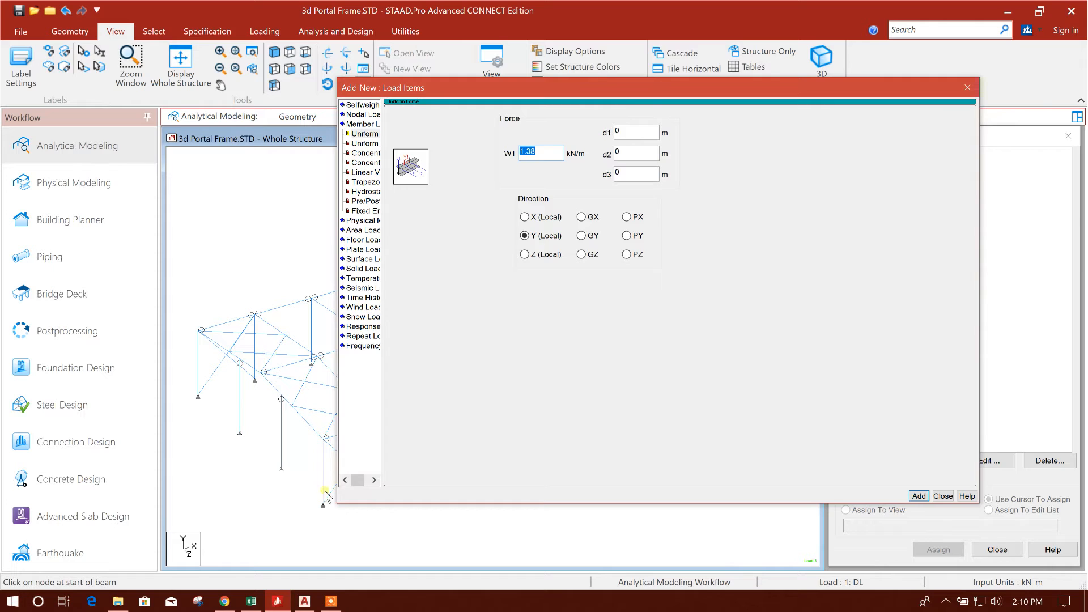
pyautogui.click(591, 256)
pyautogui.moveTo(607, 91); pyautogui.dragTo(441, 96)
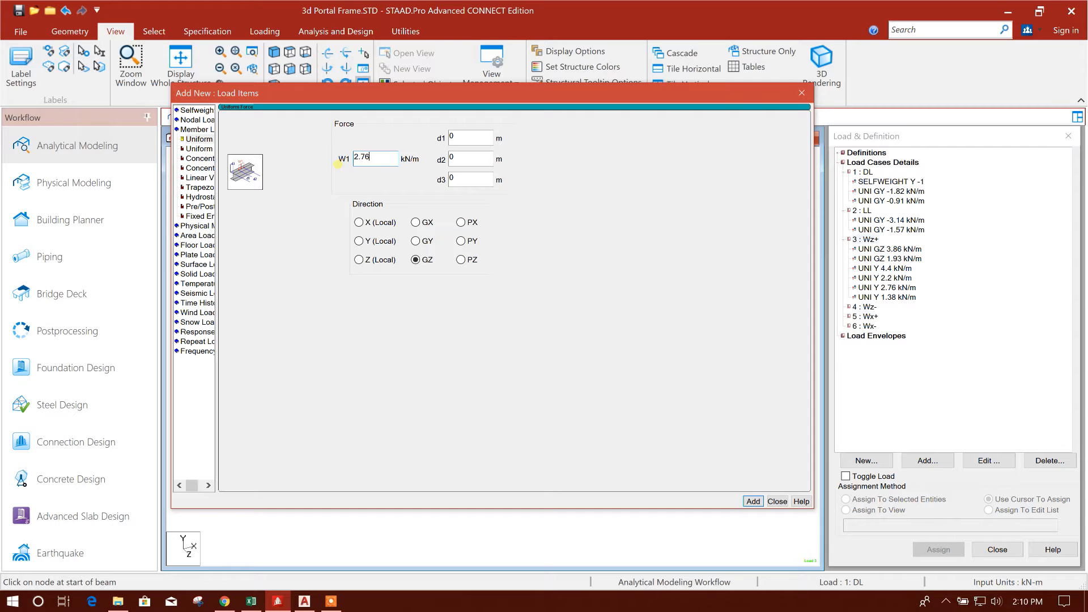
pyautogui.click(753, 501)
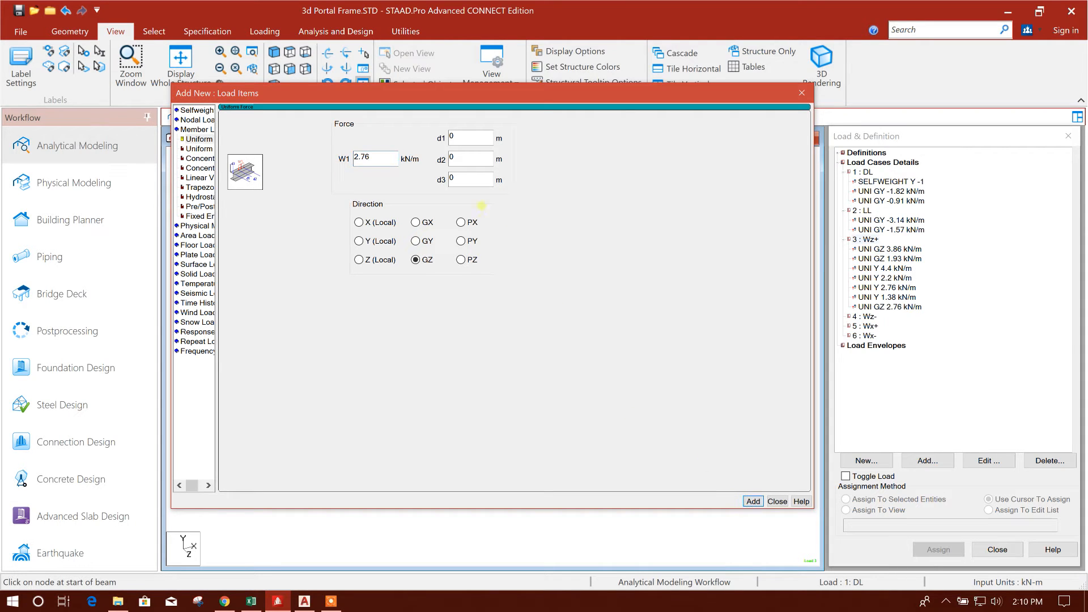
# Step: Add another uniform member force of 1.38 kN/m in the GZ direction to load case Wz+
pyautogui.write('1.38')
pyautogui.click(752, 501)
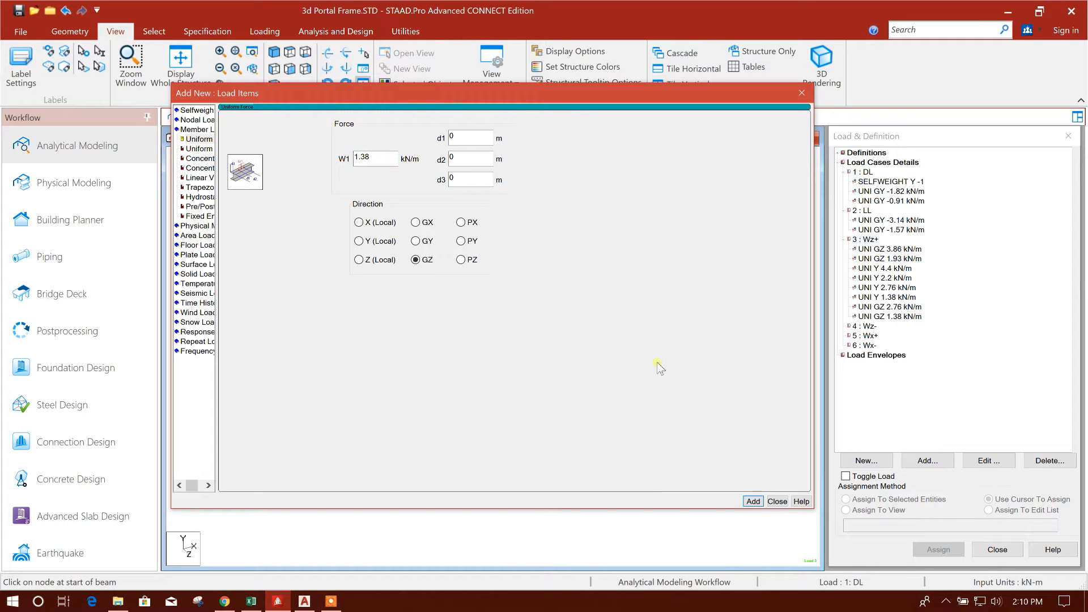
pyautogui.moveTo(555, 94); pyautogui.dragTo(601, 61)
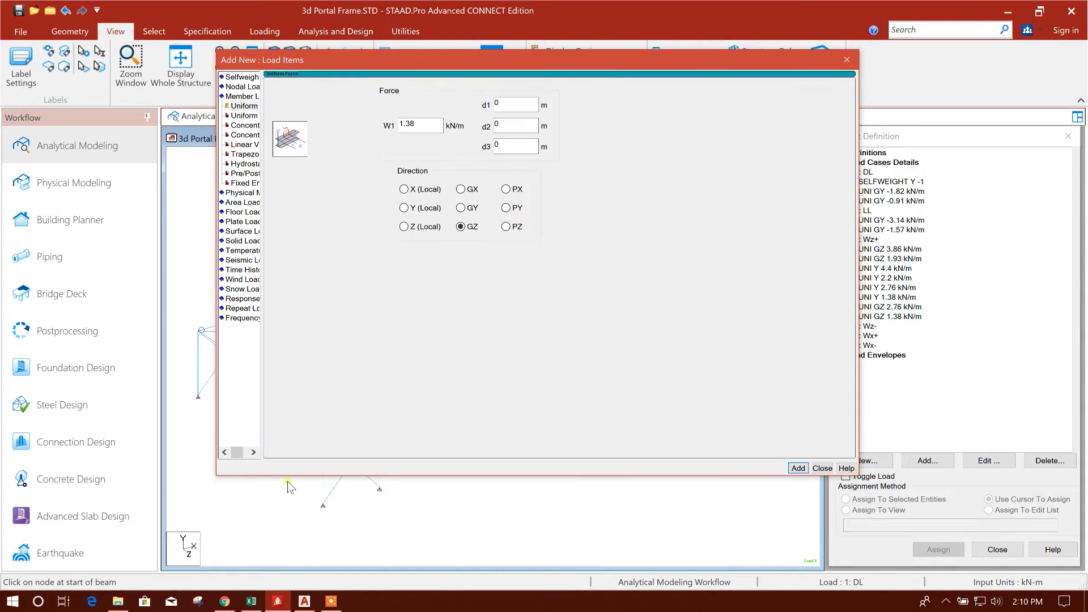
# Step: Check the side wall load in Excel and add a 4.62 kN/m GX uniform member force to load case Wz+ in STAAD.Pro
pyautogui.click(252, 600)
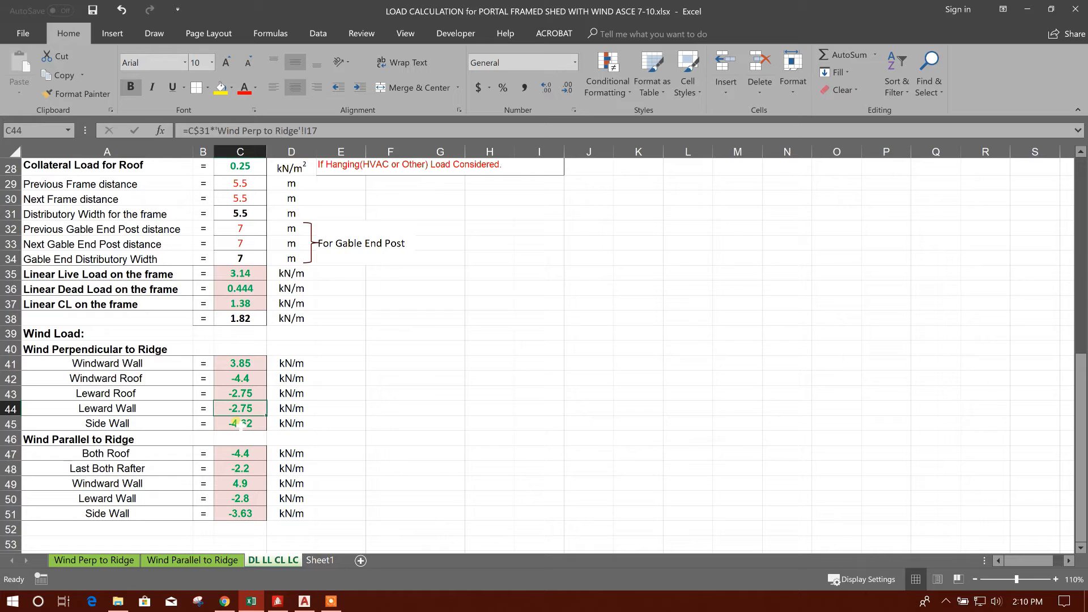
pyautogui.click(261, 422)
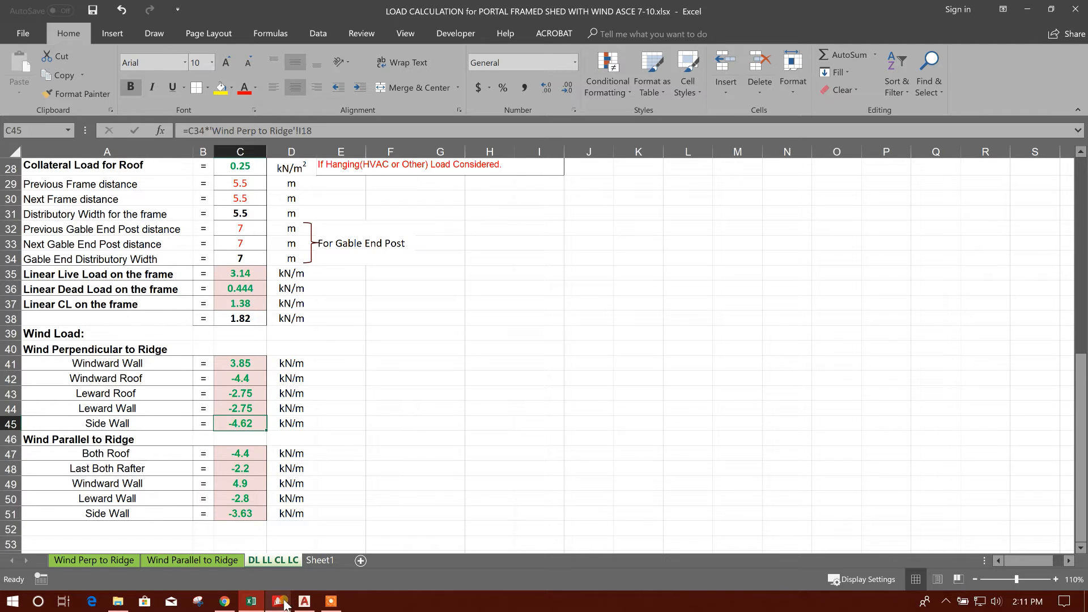
pyautogui.click(279, 602)
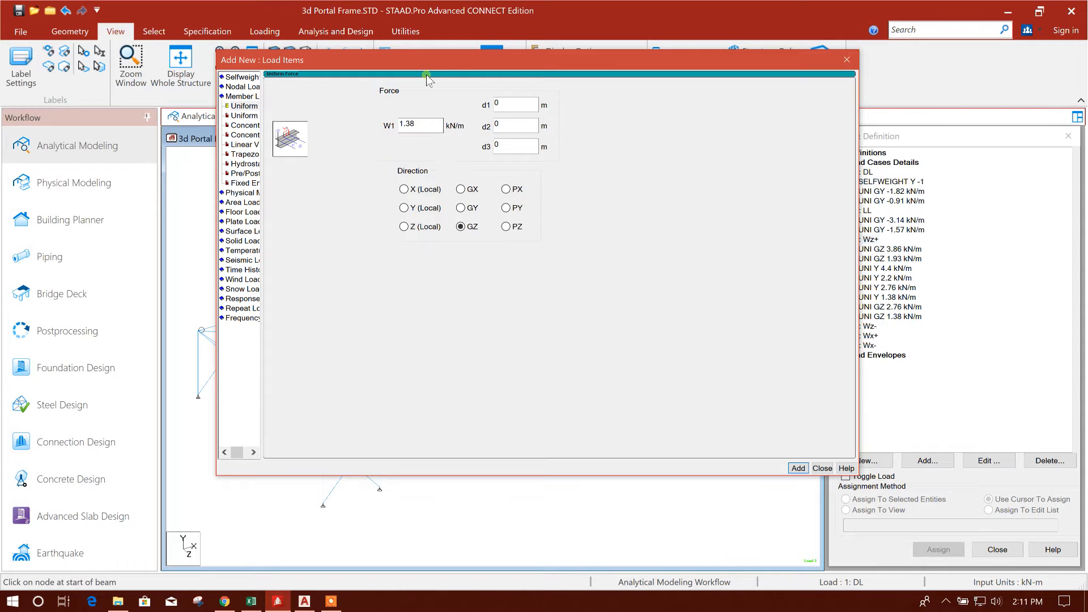
pyautogui.moveTo(423, 62); pyautogui.dragTo(615, 101)
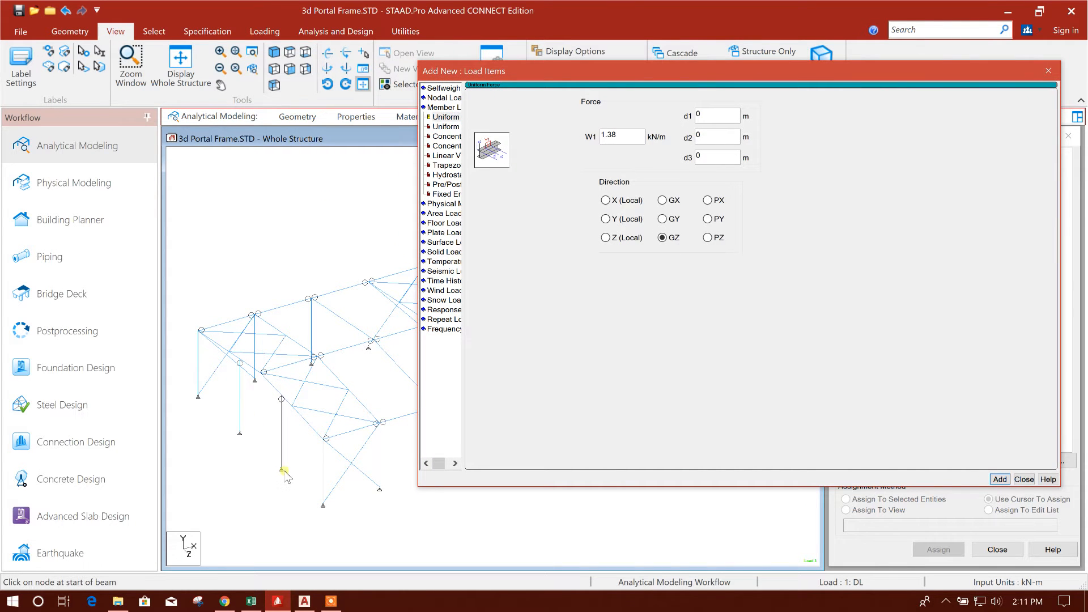
pyautogui.moveTo(651, 71); pyautogui.dragTo(334, 104)
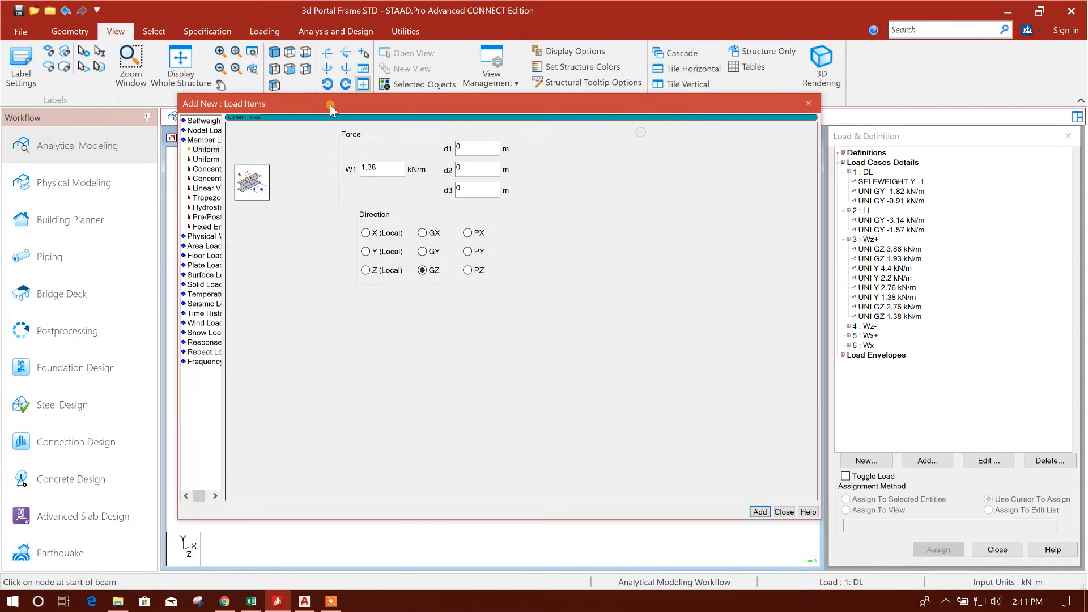
pyautogui.click(395, 232)
pyautogui.moveTo(360, 170); pyautogui.dragTo(307, 179)
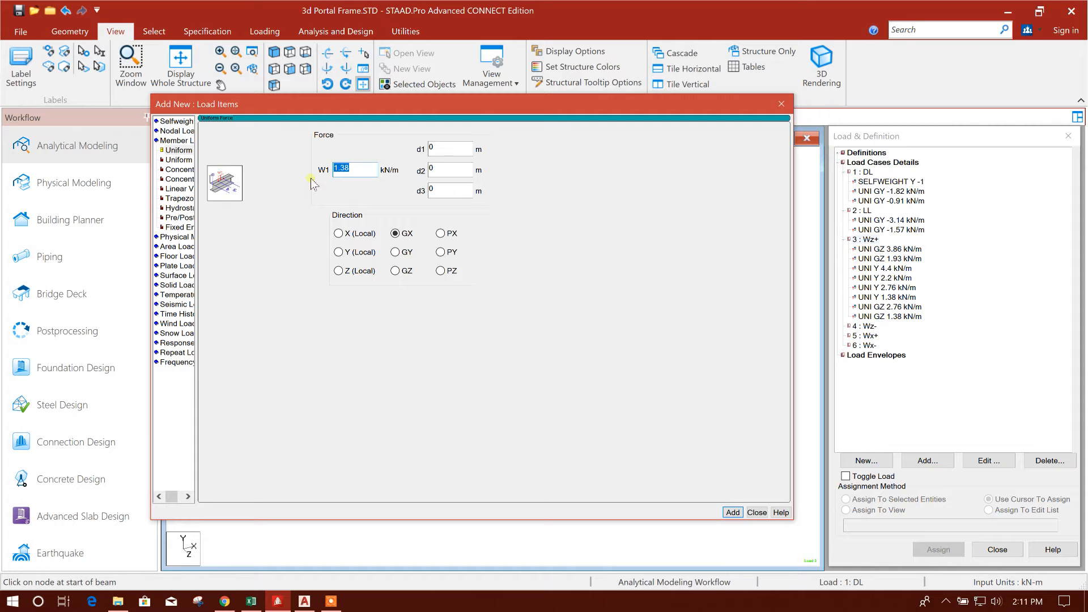
pyautogui.click(251, 601)
pyautogui.click(277, 601)
pyautogui.click(731, 512)
# Step: Add another uniform member force of 2.31 kN/m in the GX direction to load case Wz+
pyautogui.doubleClick(356, 169)
pyautogui.write('2')
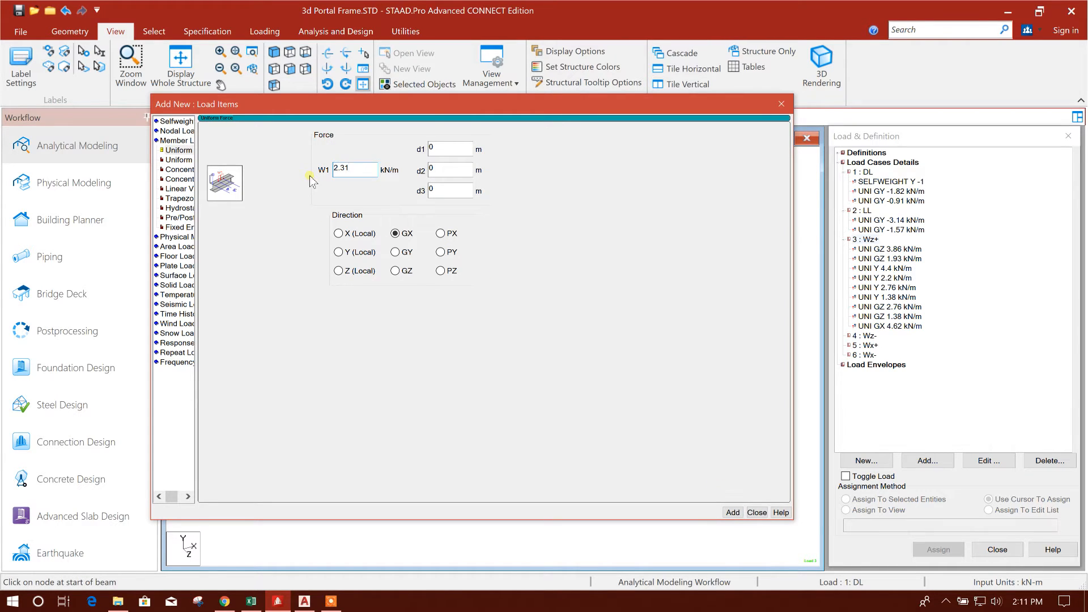
pyautogui.click(732, 512)
# Step: Add the opposite side wall forces of -4.62 and -2.31 kN/m in the GX direction to load case Wz+ and finish adding load items
pyautogui.doubleClick(356, 170)
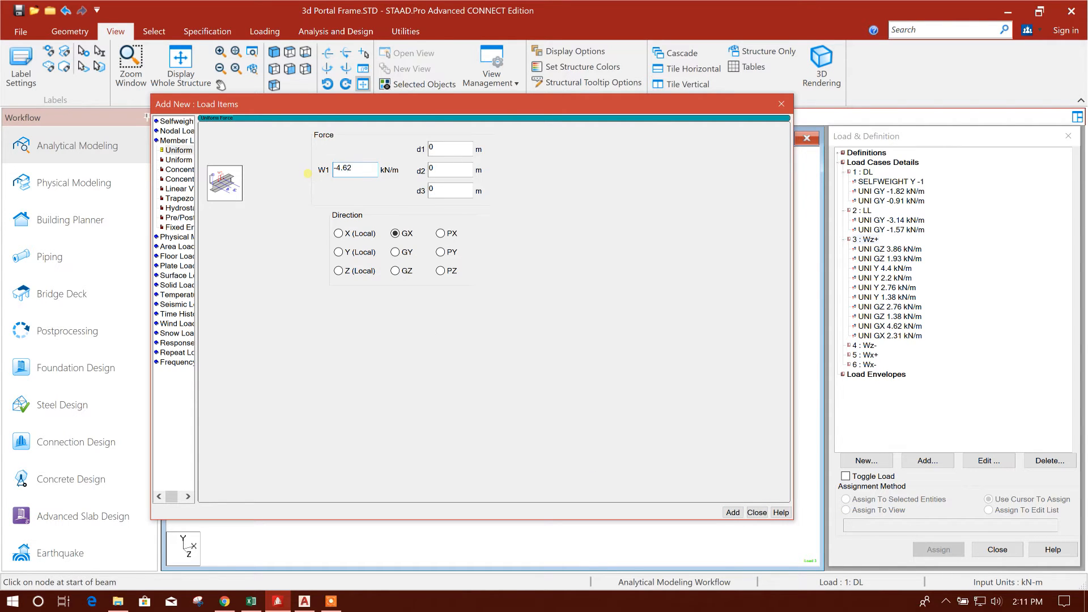
pyautogui.click(733, 512)
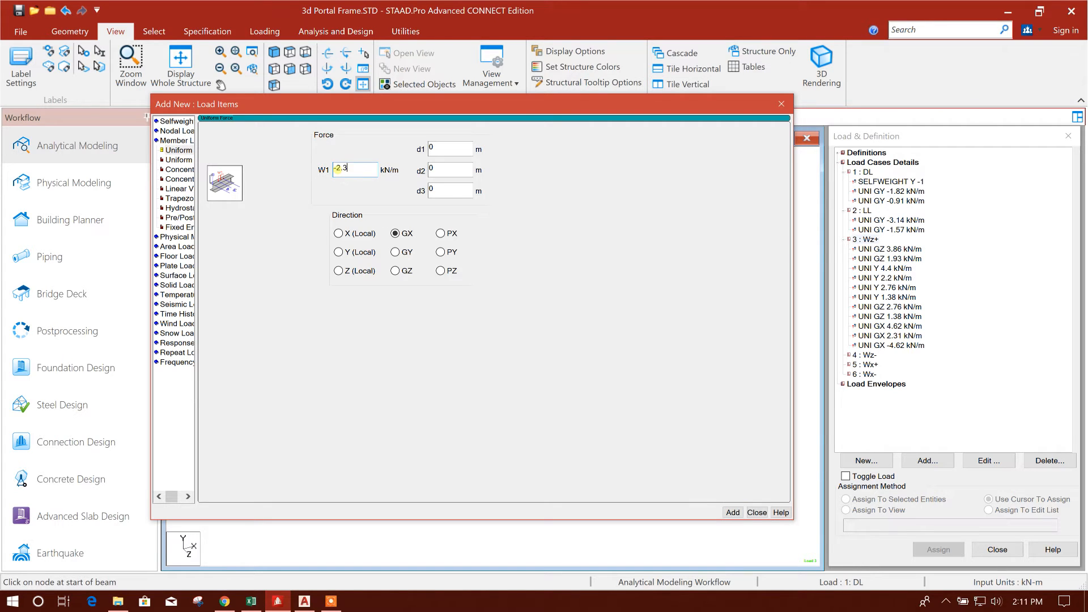
pyautogui.click(732, 512)
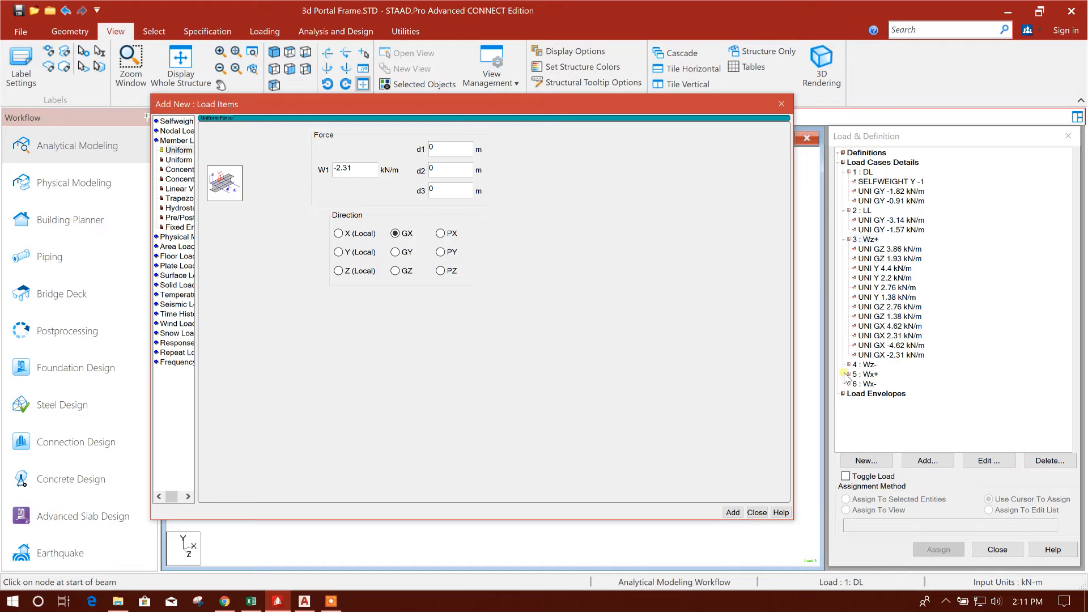
pyautogui.click(756, 512)
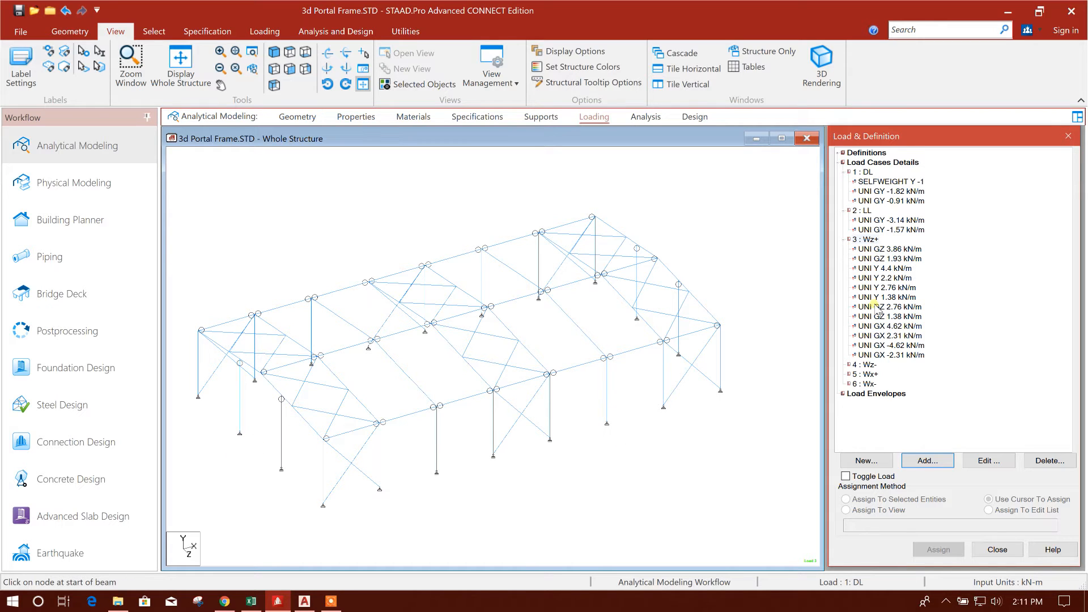
# Step: Assign the SELFWEIGHT Y -1 load of case DL to all members in the view
pyautogui.click(560, 437)
pyautogui.scroll(-3, 563, 435)
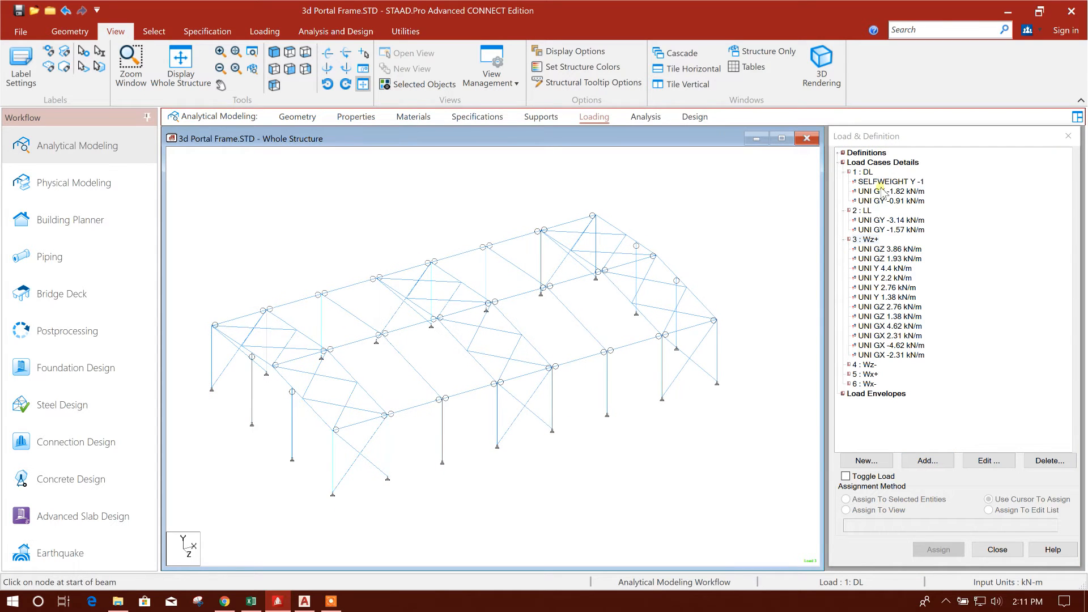
pyautogui.click(890, 183)
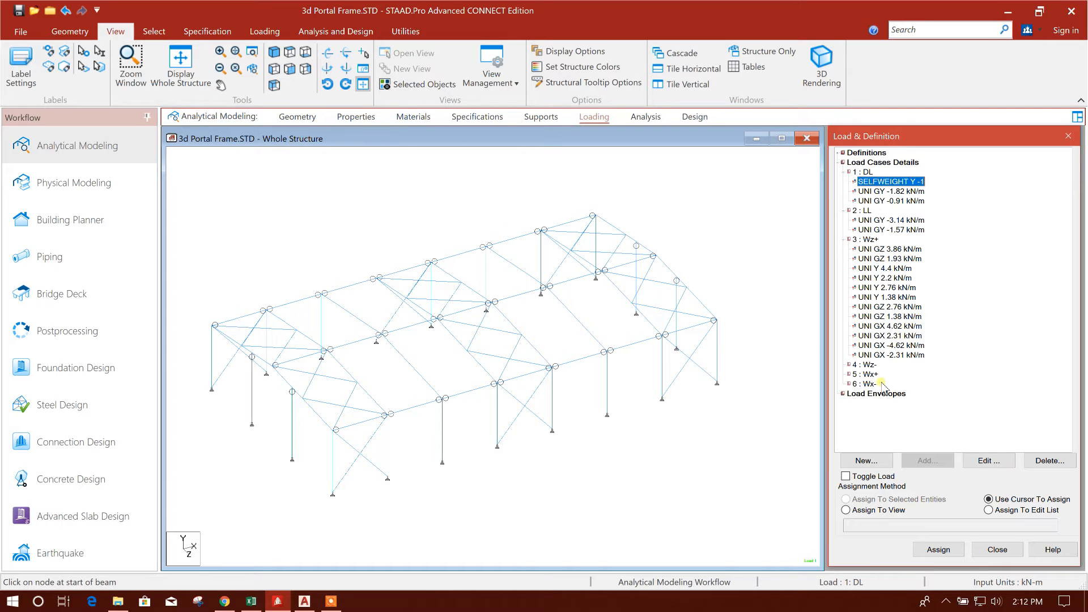
pyautogui.click(728, 417)
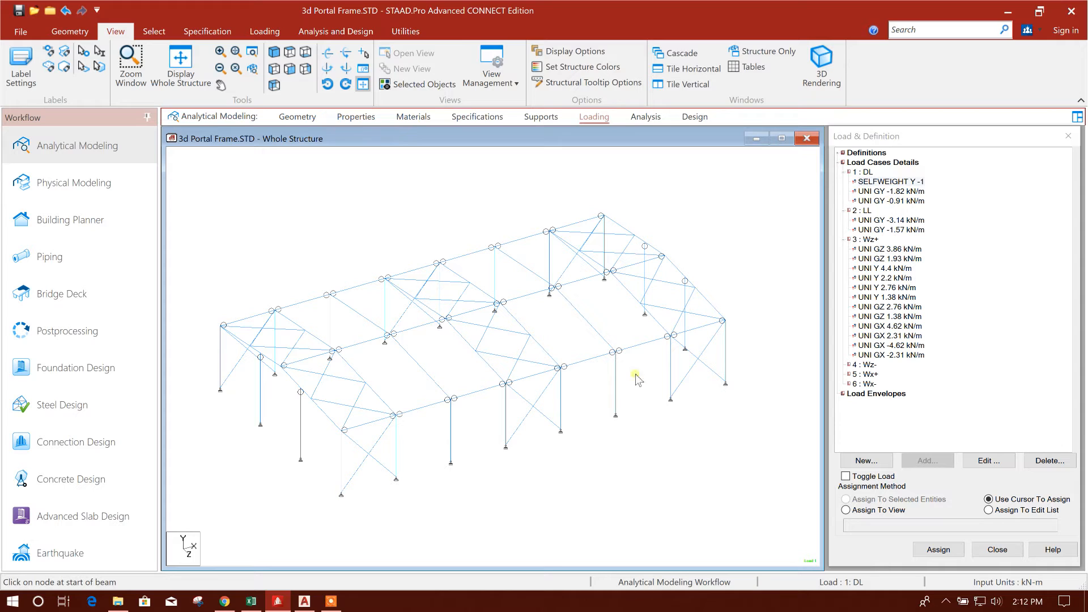
pyautogui.click(865, 511)
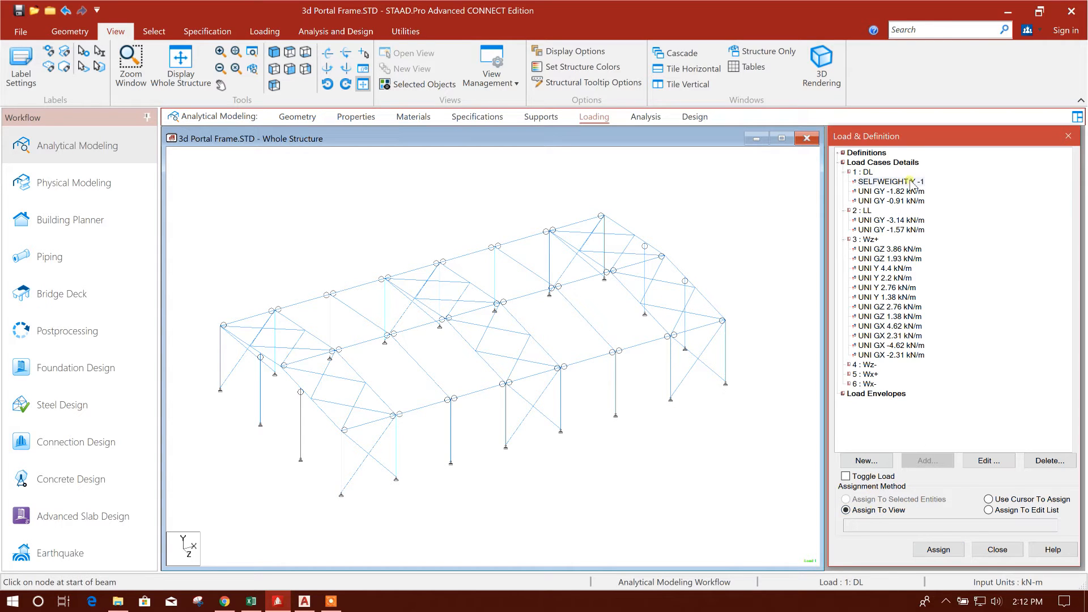
pyautogui.click(939, 549)
pyautogui.click(969, 391)
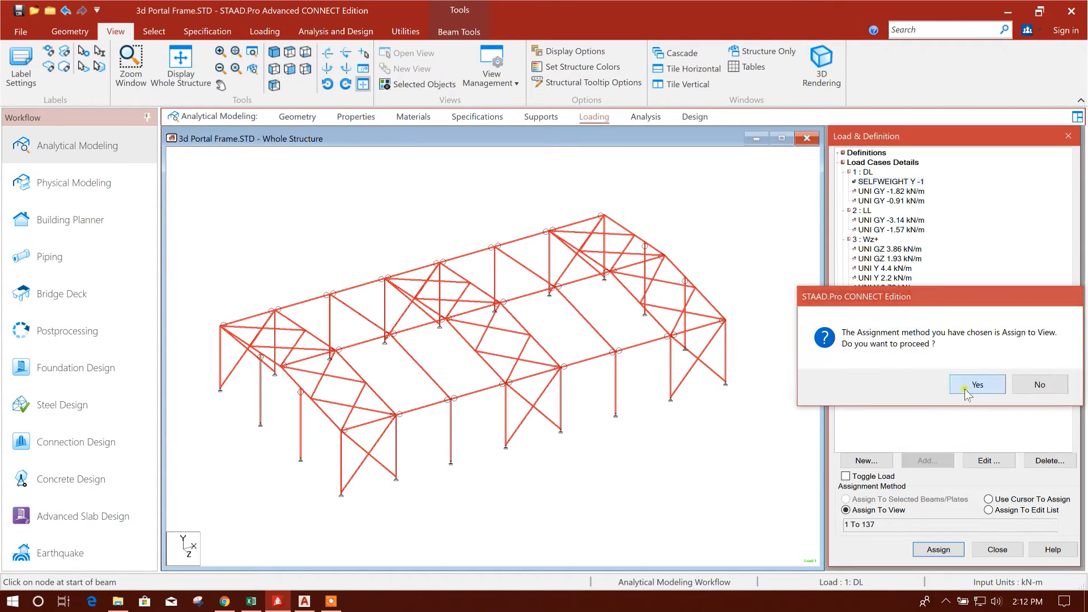
# Step: Examine the portal frame model from the gable end, the long side and the top
pyautogui.click(667, 434)
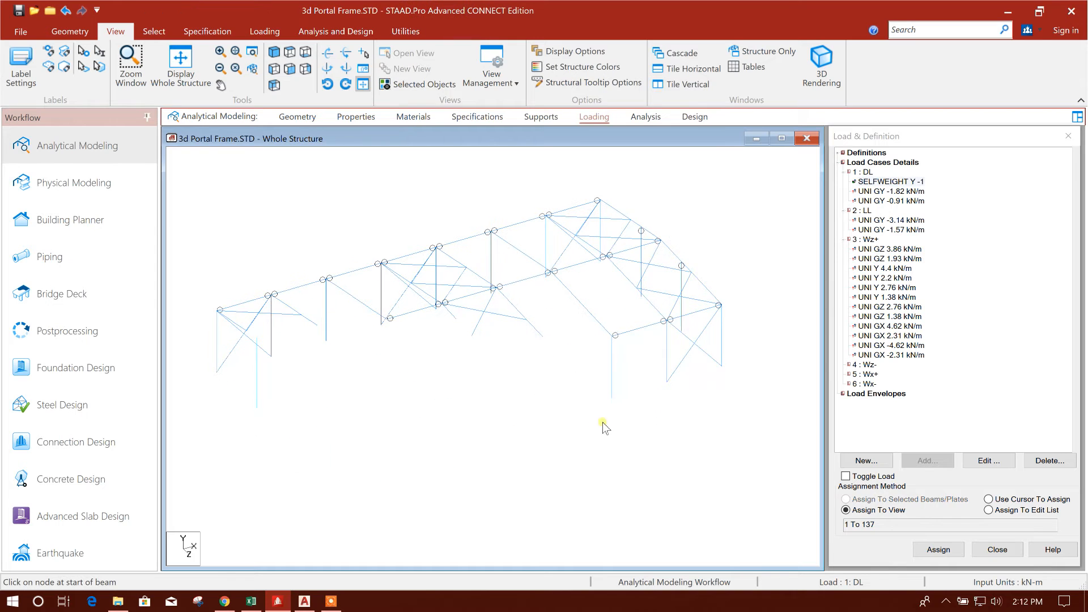
pyautogui.moveTo(479, 432); pyautogui.dragTo(490, 423, button='middle')
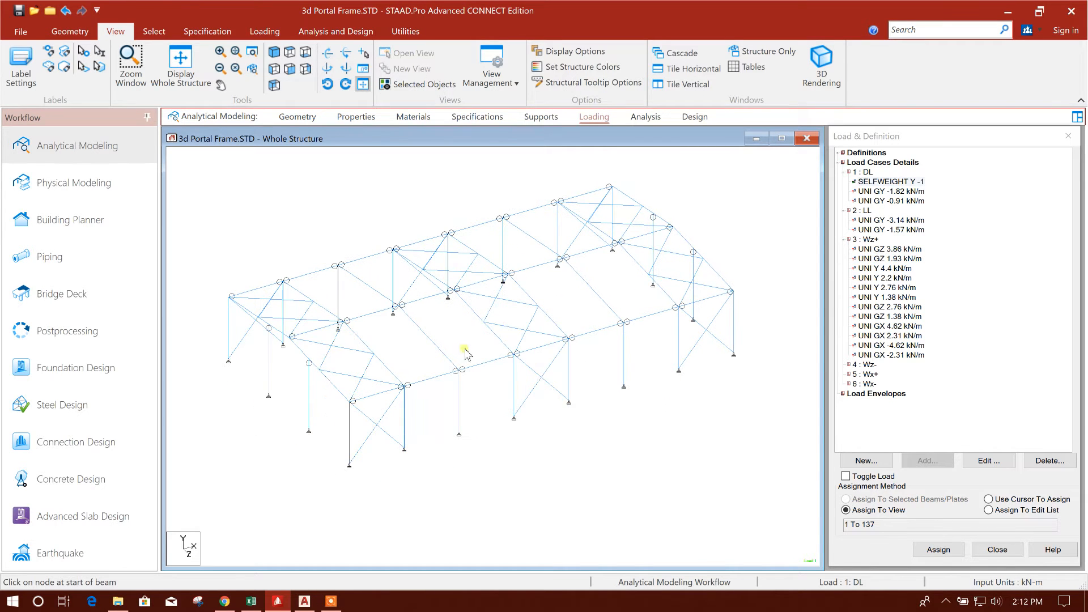
pyautogui.moveTo(418, 486); pyautogui.dragTo(435, 455, button='middle')
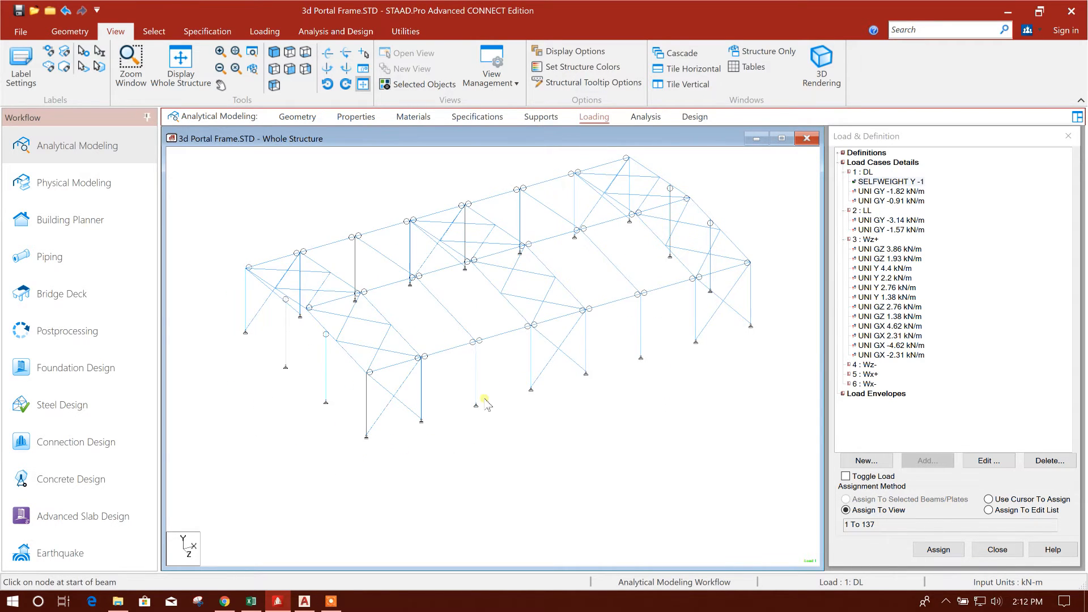
pyautogui.moveTo(603, 408); pyautogui.dragTo(590, 444, button='middle')
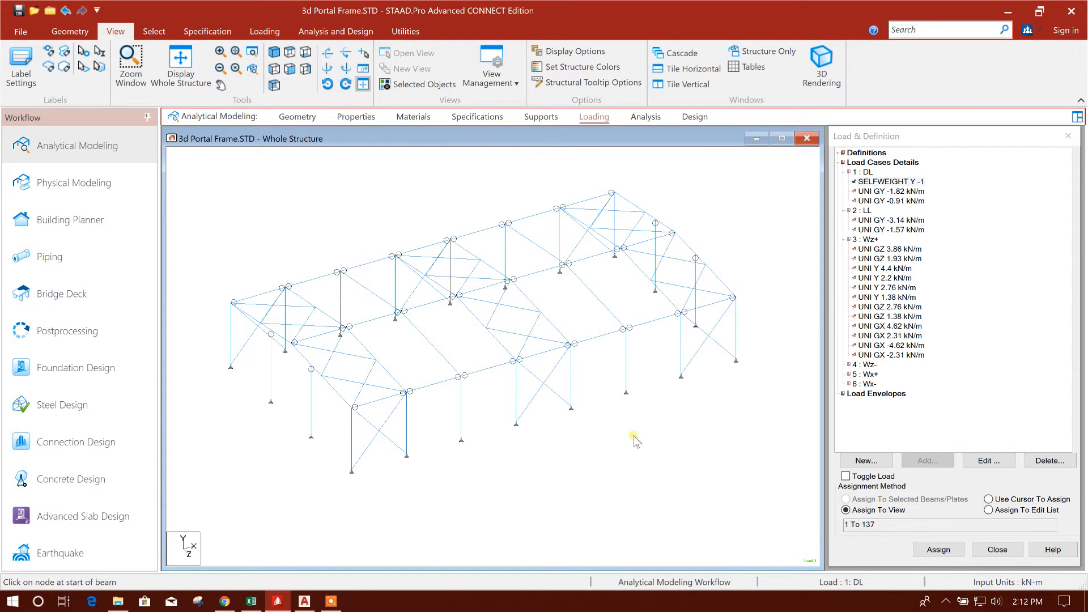
pyautogui.click(884, 191)
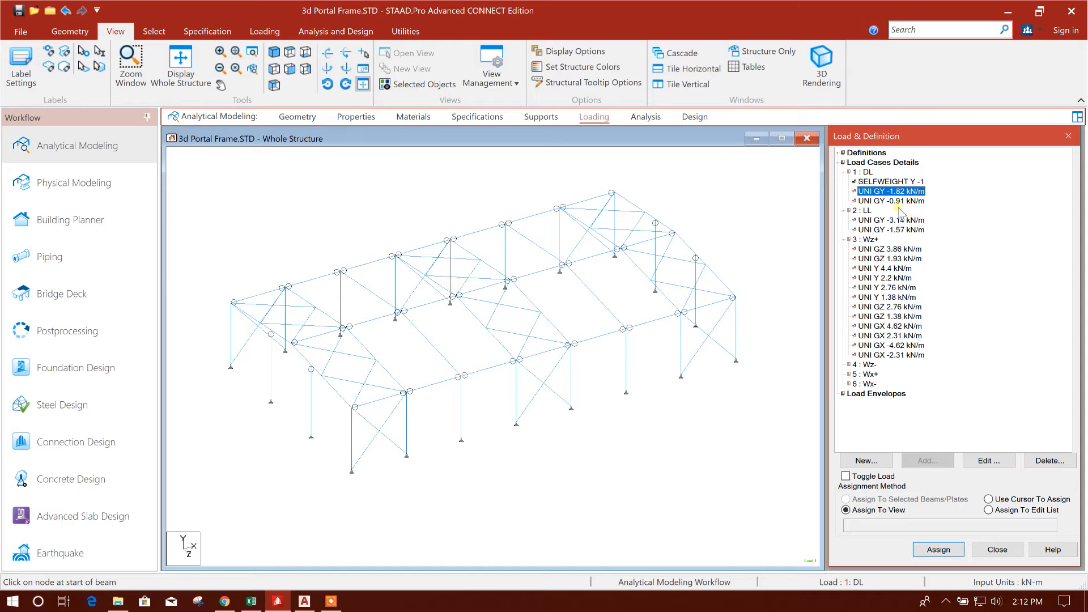
pyautogui.moveTo(632, 445); pyautogui.dragTo(624, 449, button='middle')
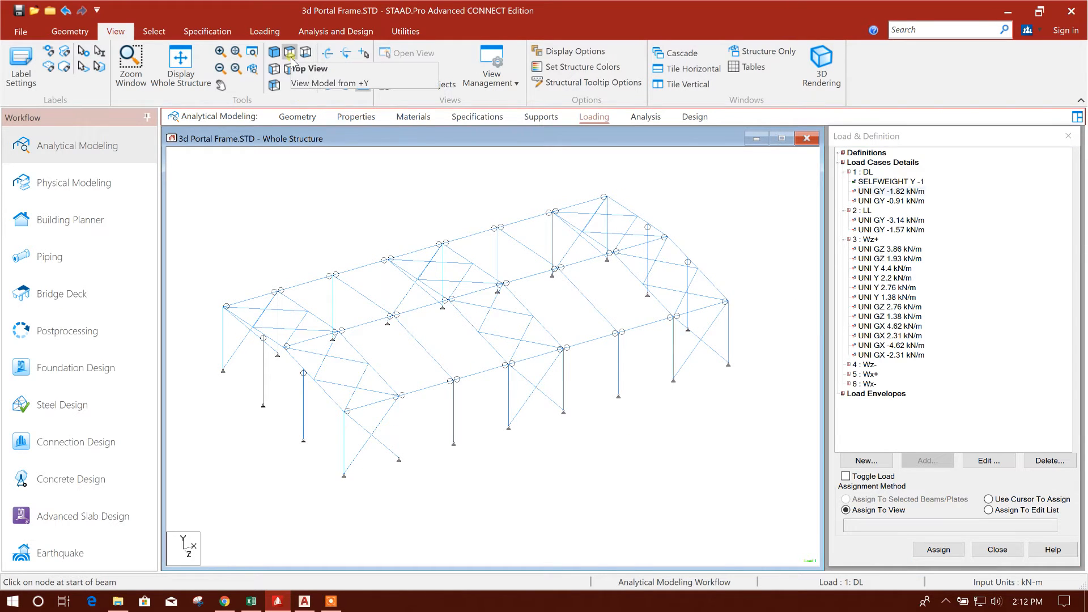
pyautogui.click(274, 85)
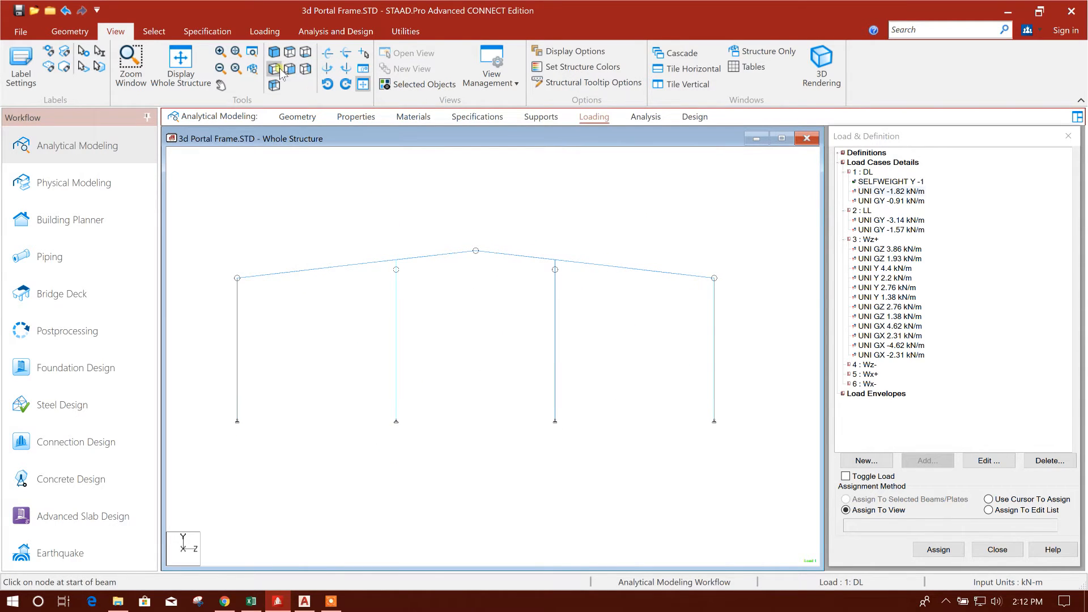
pyautogui.click(306, 69)
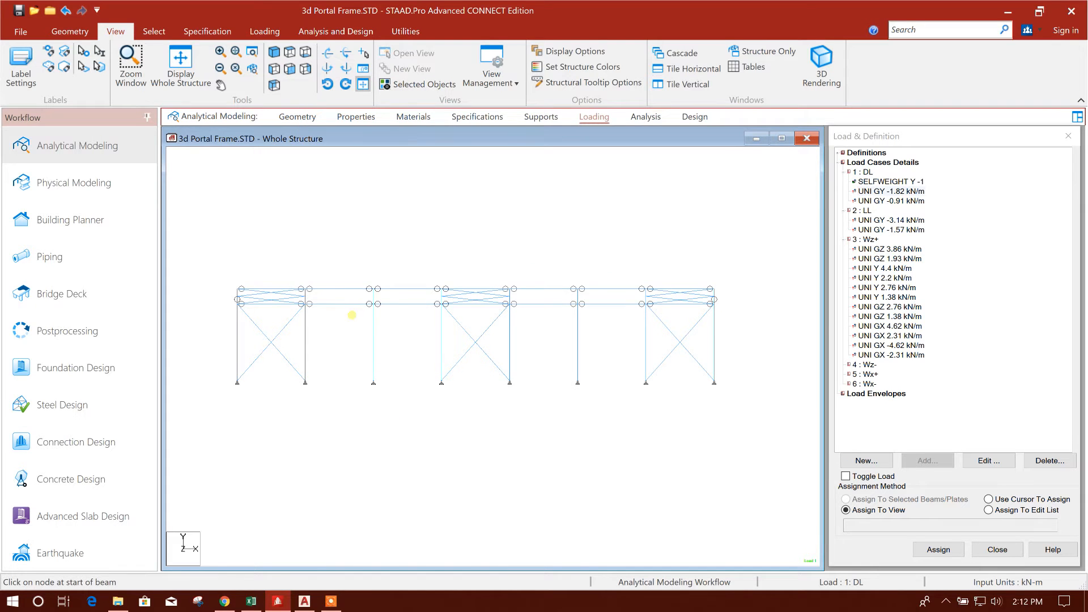
pyautogui.click(289, 53)
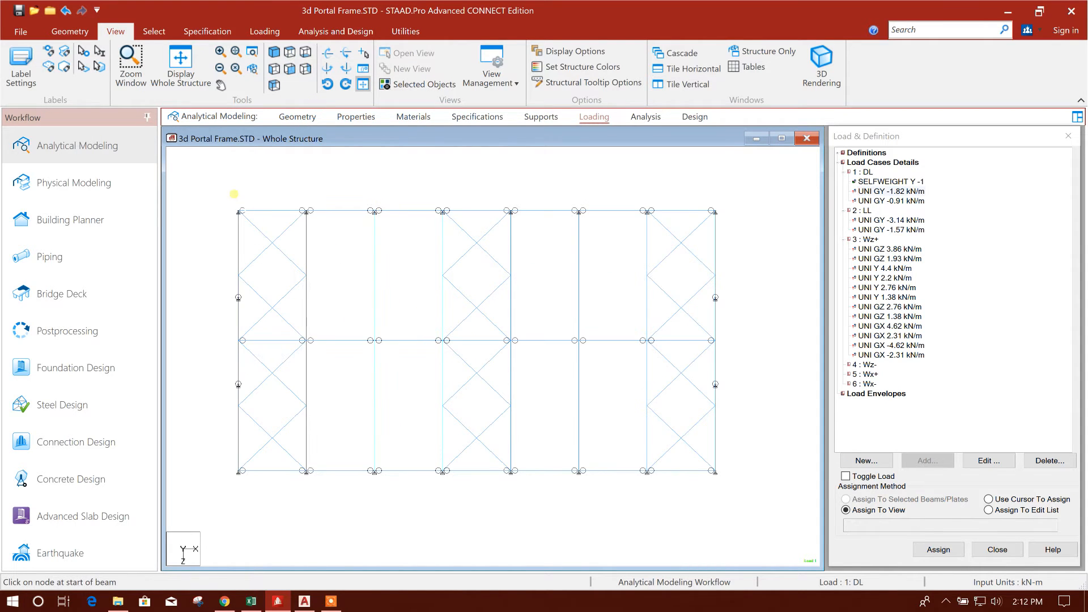
pyautogui.click(154, 31)
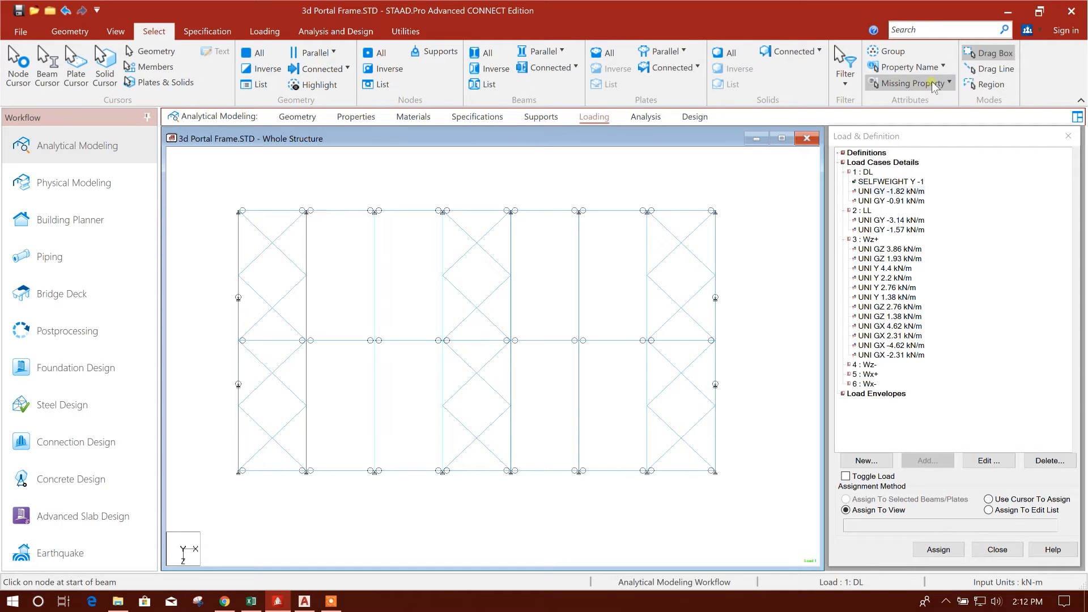
pyautogui.click(942, 69)
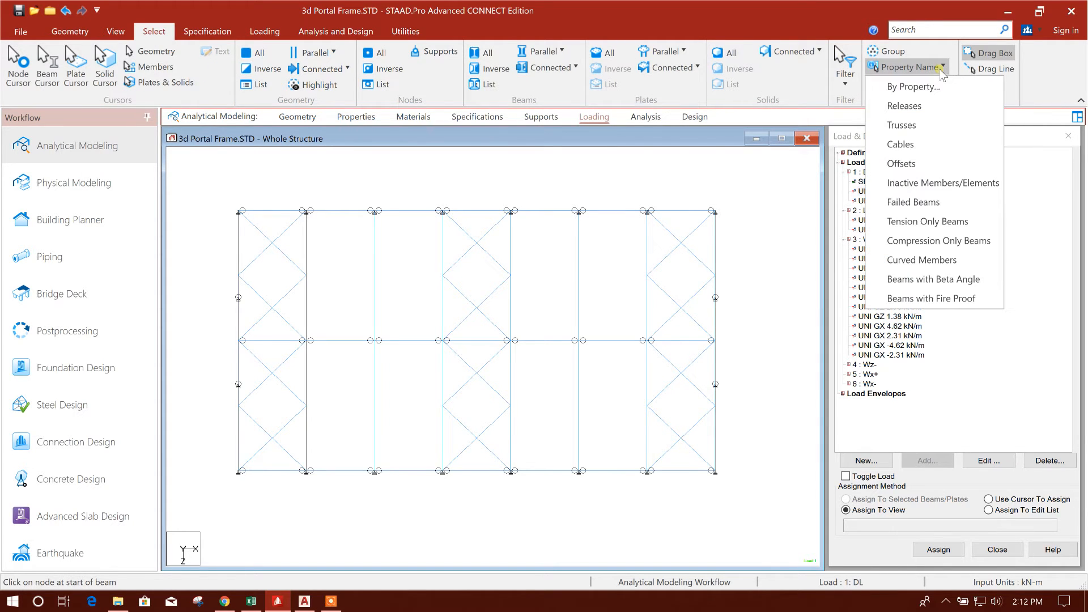
pyautogui.click(923, 88)
pyautogui.moveTo(617, 271); pyautogui.dragTo(642, 256)
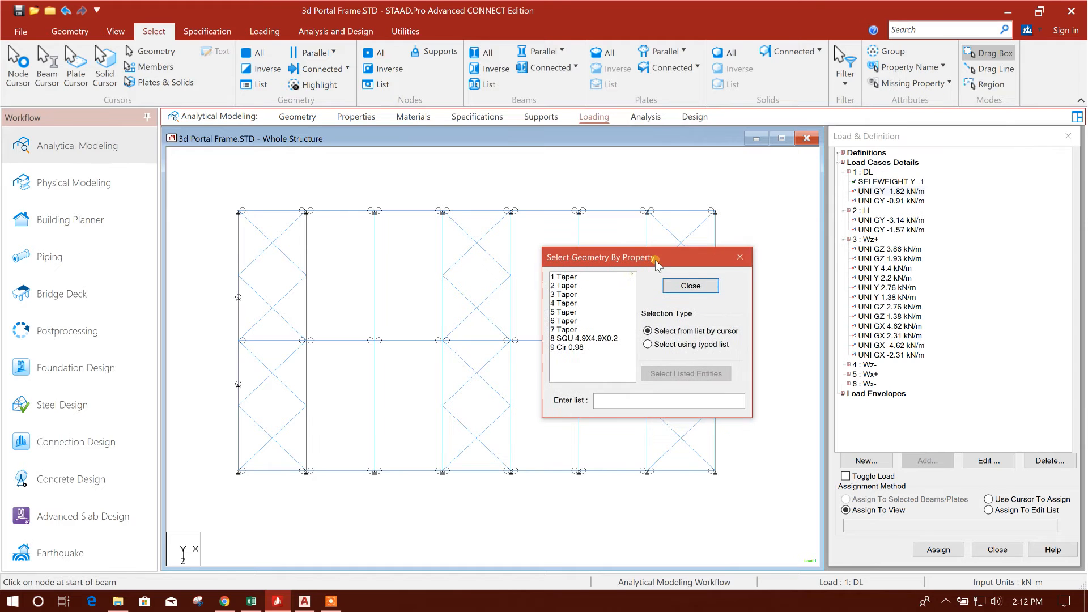
pyautogui.moveTo(564, 276); pyautogui.dragTo(565, 330)
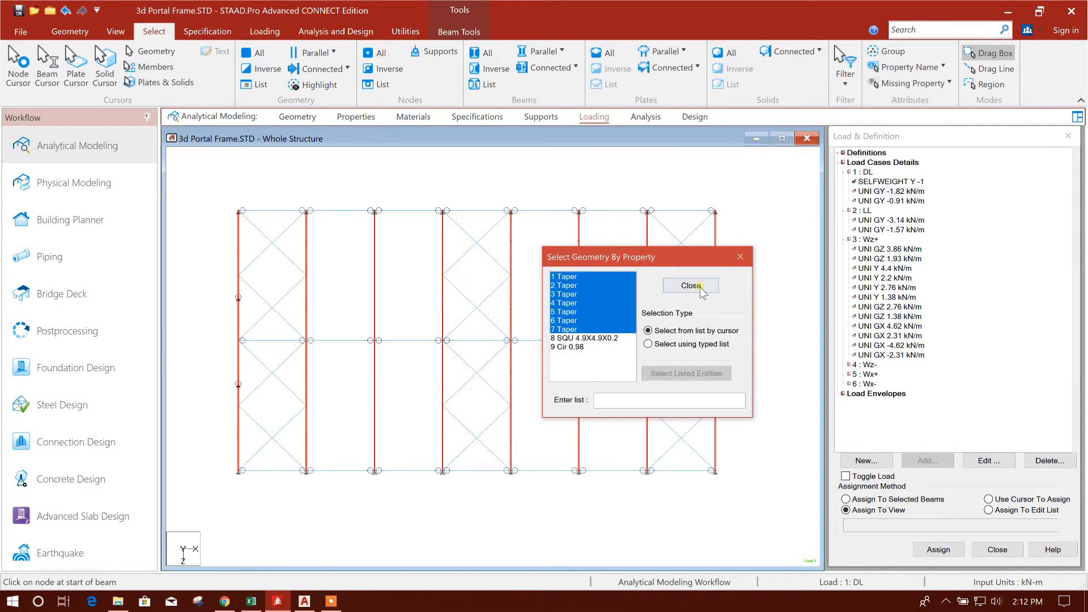
pyautogui.click(742, 258)
pyautogui.click(344, 163)
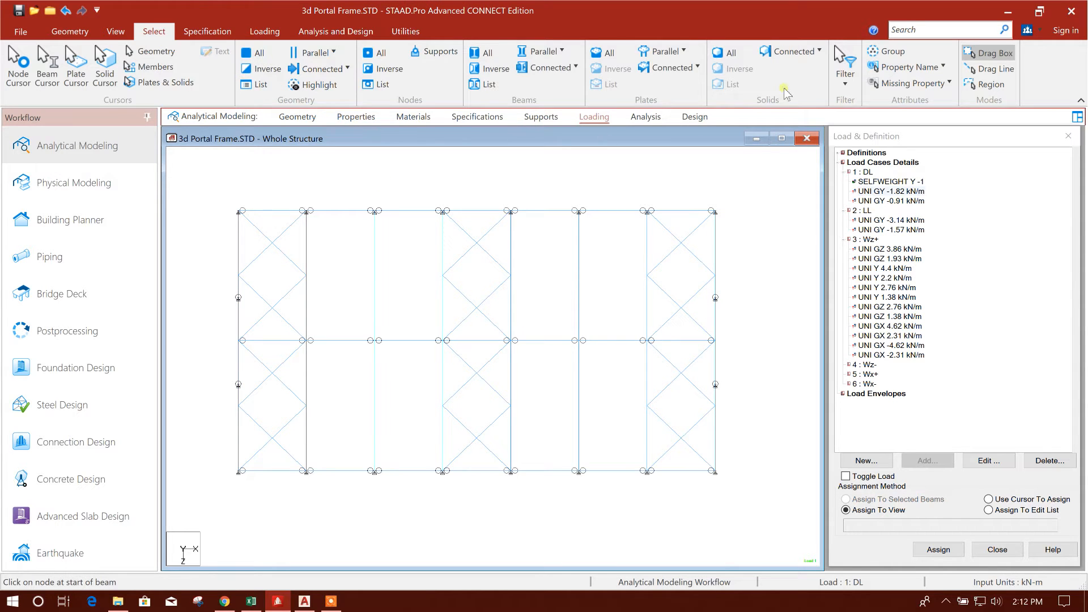
# Step: Select all frame members by property, using Taper sections 1 to 7
pyautogui.click(919, 67)
pyautogui.click(913, 87)
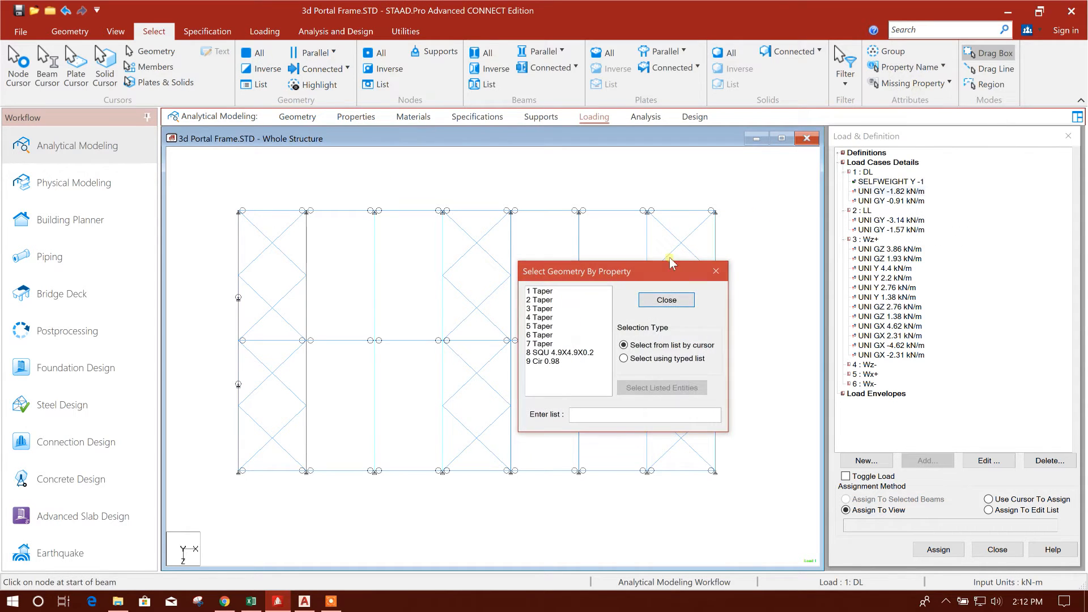
pyautogui.moveTo(541, 290); pyautogui.dragTo(541, 343)
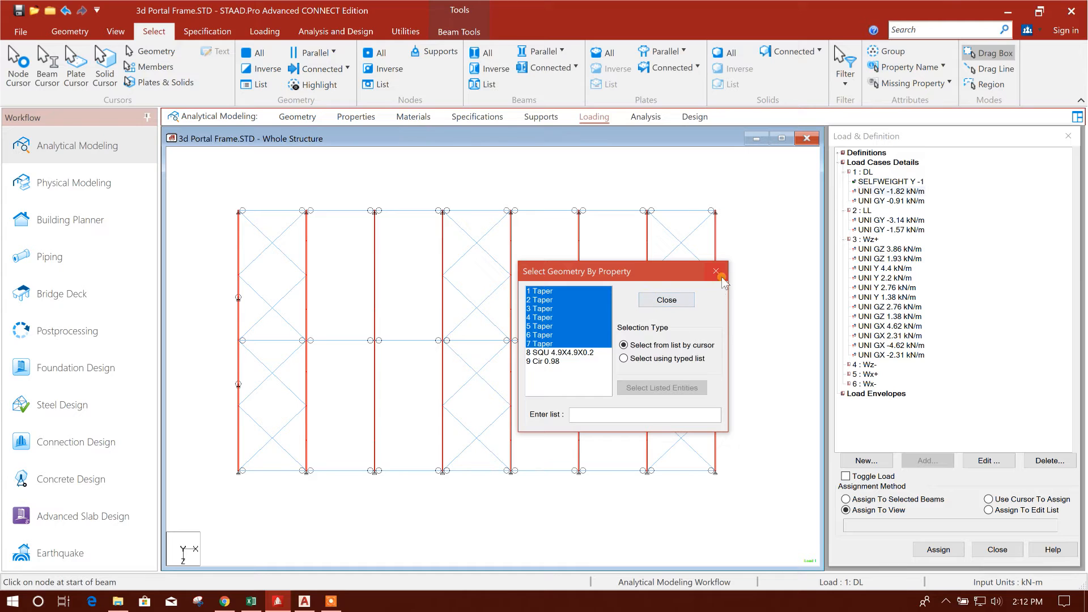
pyautogui.click(660, 300)
# Step: Isolate the selected tapered frame members in a new view displayed in the active window, seen isometrically
pyautogui.click(115, 31)
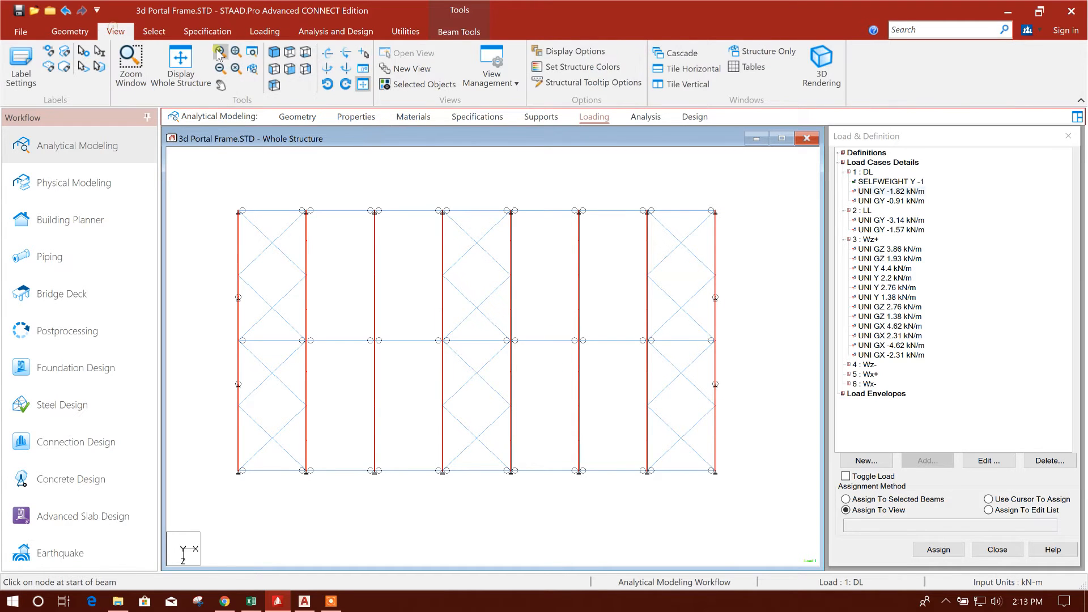
pyautogui.click(274, 53)
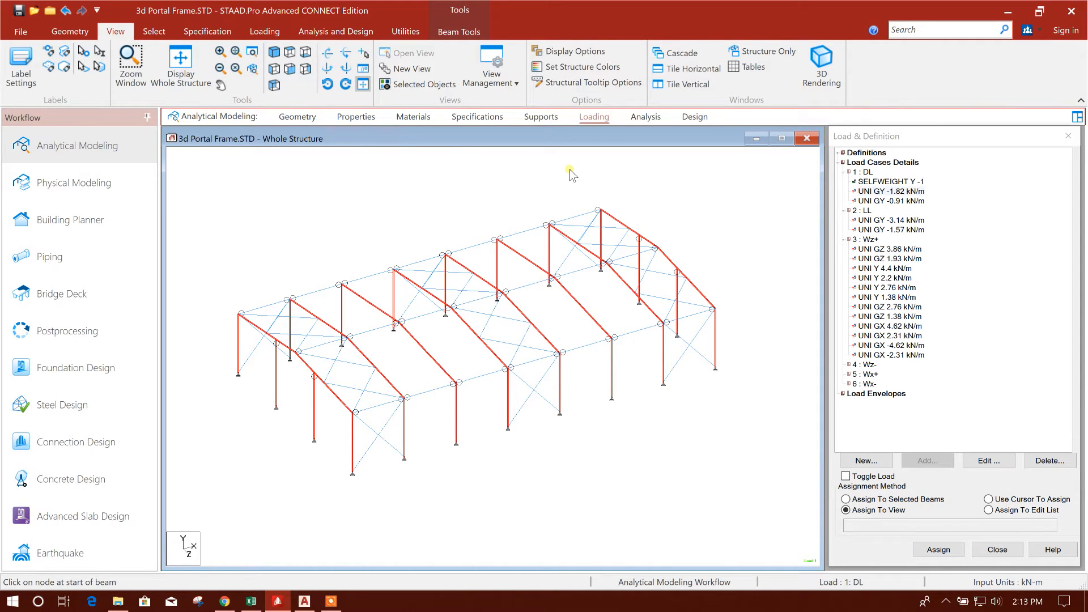
pyautogui.rightClick(352, 196)
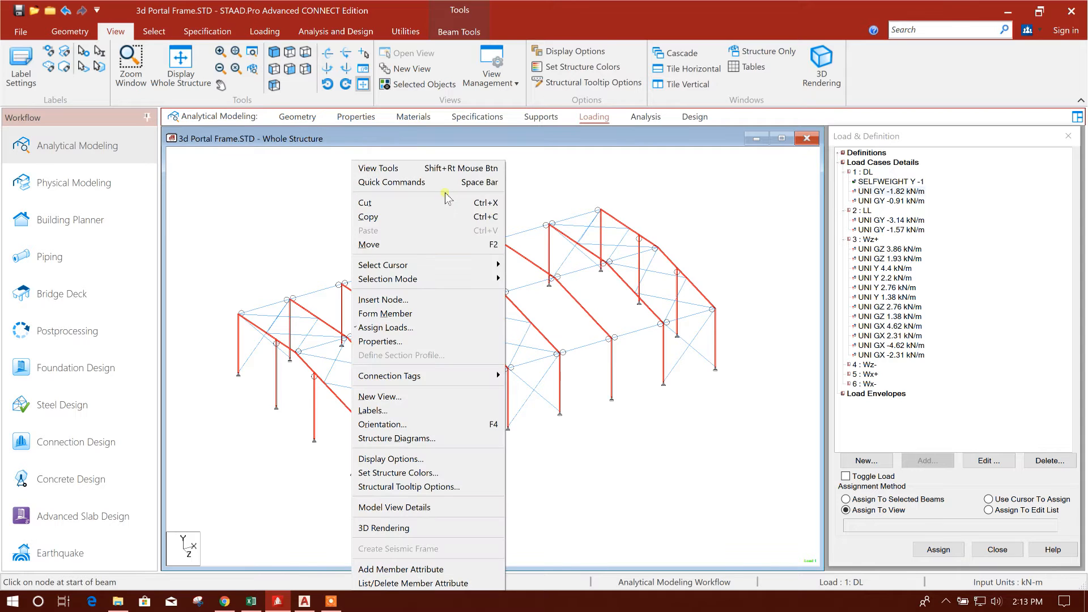
pyautogui.click(413, 397)
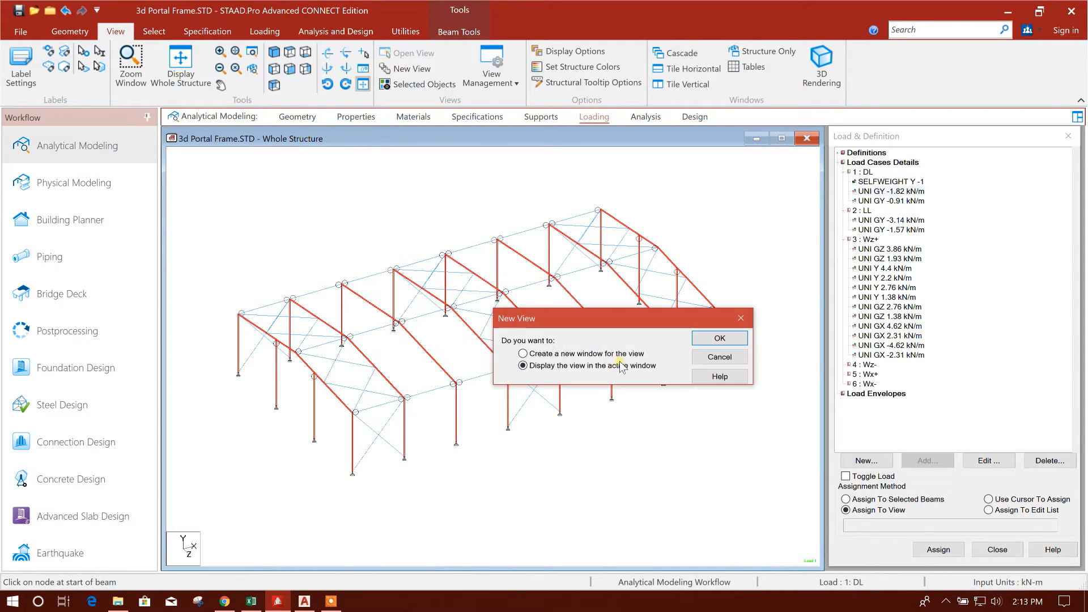
pyautogui.click(707, 340)
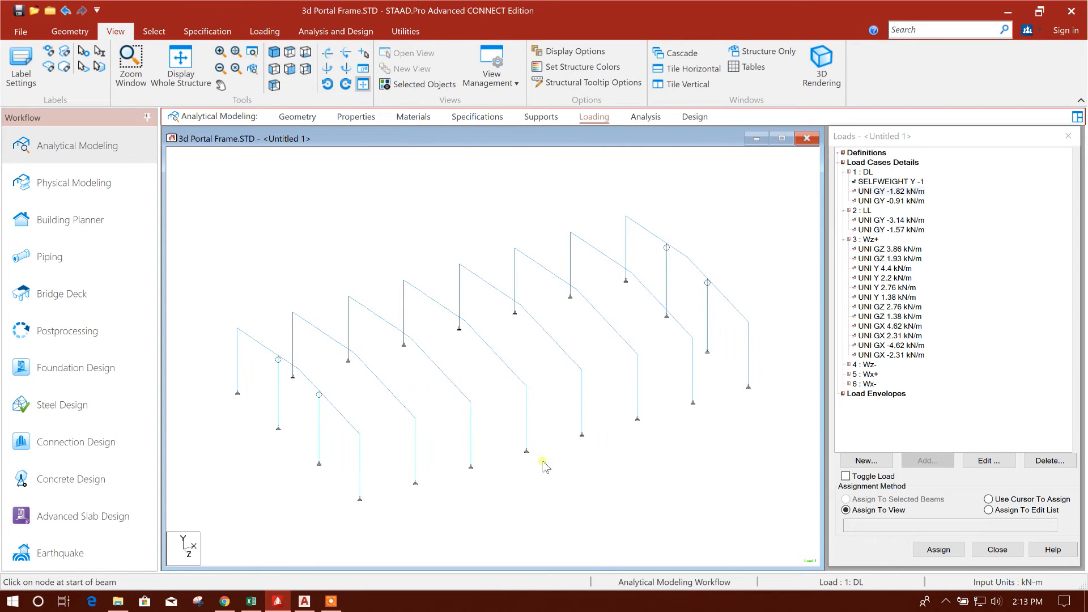
pyautogui.moveTo(667, 475); pyautogui.dragTo(640, 454, button='middle')
pyautogui.scroll(-1, 640, 454)
pyautogui.moveTo(575, 467); pyautogui.dragTo(600, 455, button='middle')
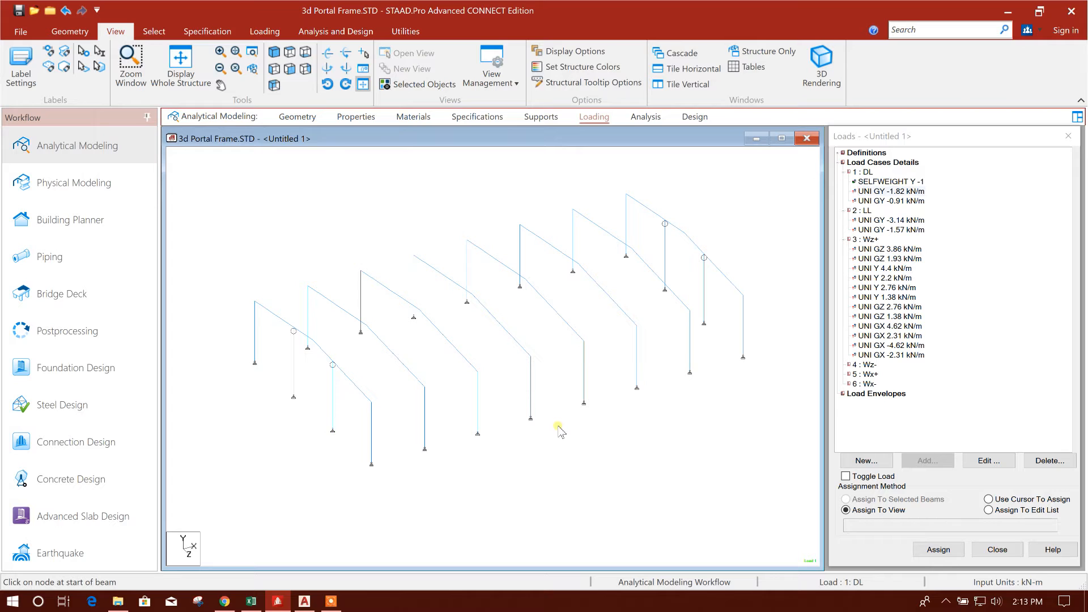
pyautogui.moveTo(663, 404); pyautogui.dragTo(651, 422, button='middle')
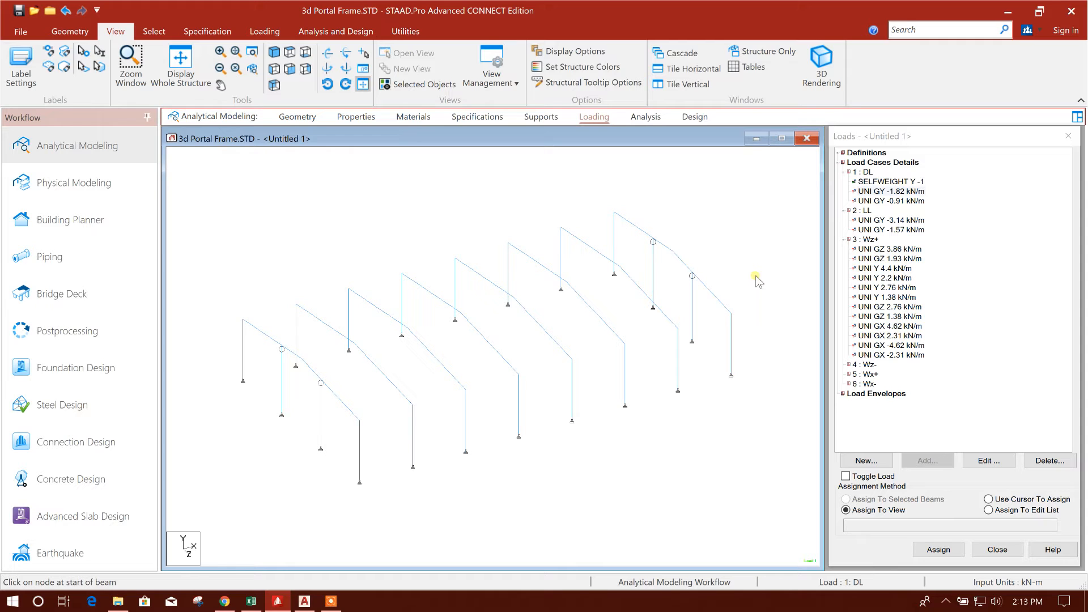
# Step: Select the six interior portal frames, leaving out both gable-end frames, and isolate them in a new view in the active window
pyautogui.click(290, 69)
pyautogui.moveTo(313, 277); pyautogui.dragTo(594, 429)
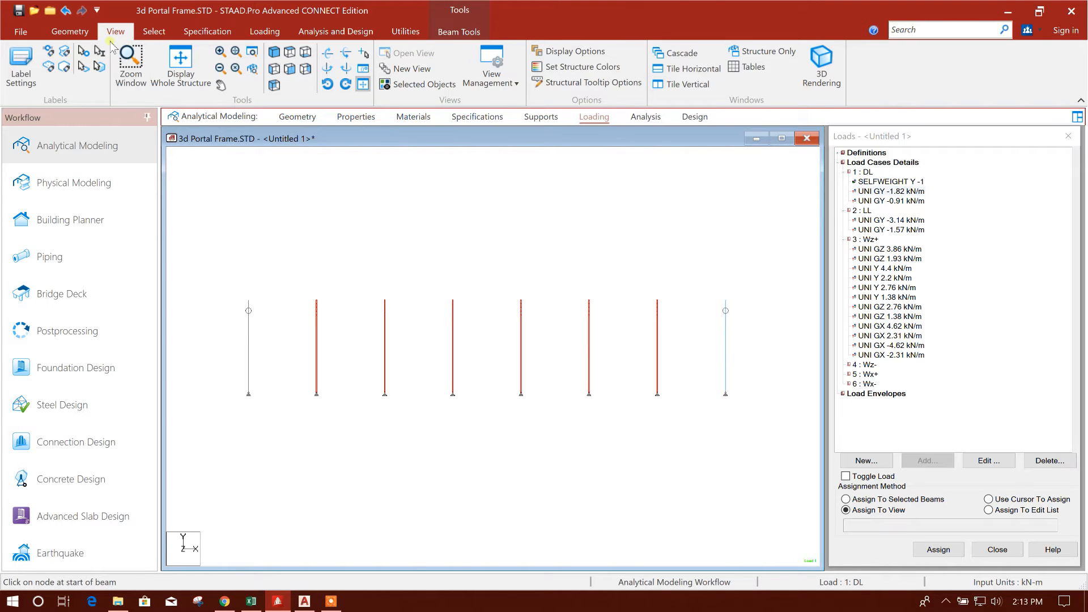
pyautogui.rightClick(386, 211)
pyautogui.click(442, 397)
pyautogui.click(632, 362)
pyautogui.click(709, 342)
pyautogui.click(290, 68)
pyautogui.scroll(-3, 618, 276)
pyautogui.moveTo(666, 261); pyautogui.dragTo(650, 255, button='middle')
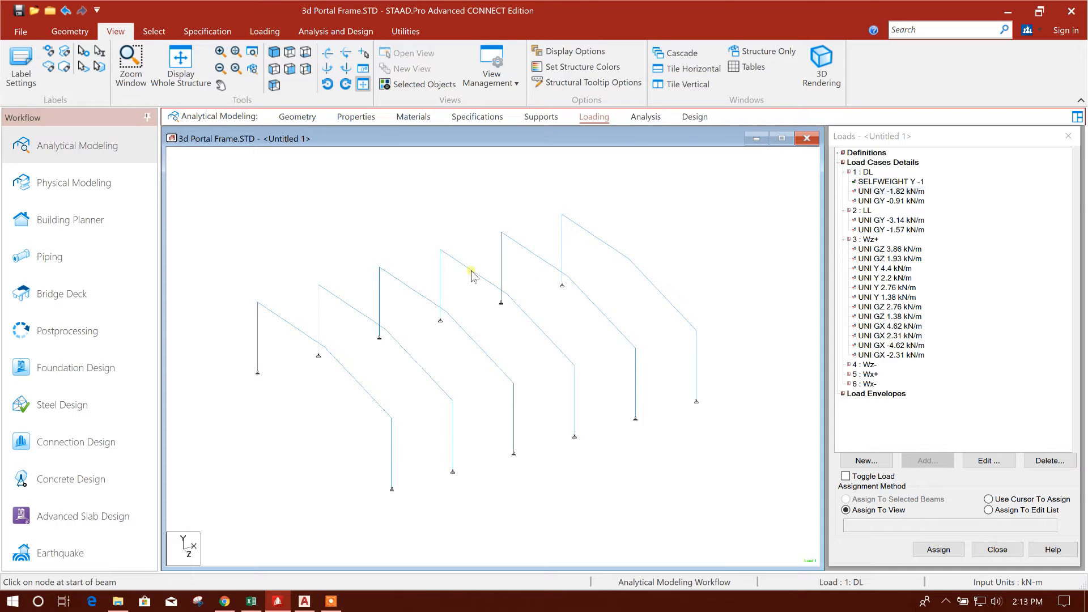
# Step: Assign the dead load UNI GY -1.82 kN/m to the selected roof rafters of all frames, picking them in side elevation
pyautogui.click(292, 71)
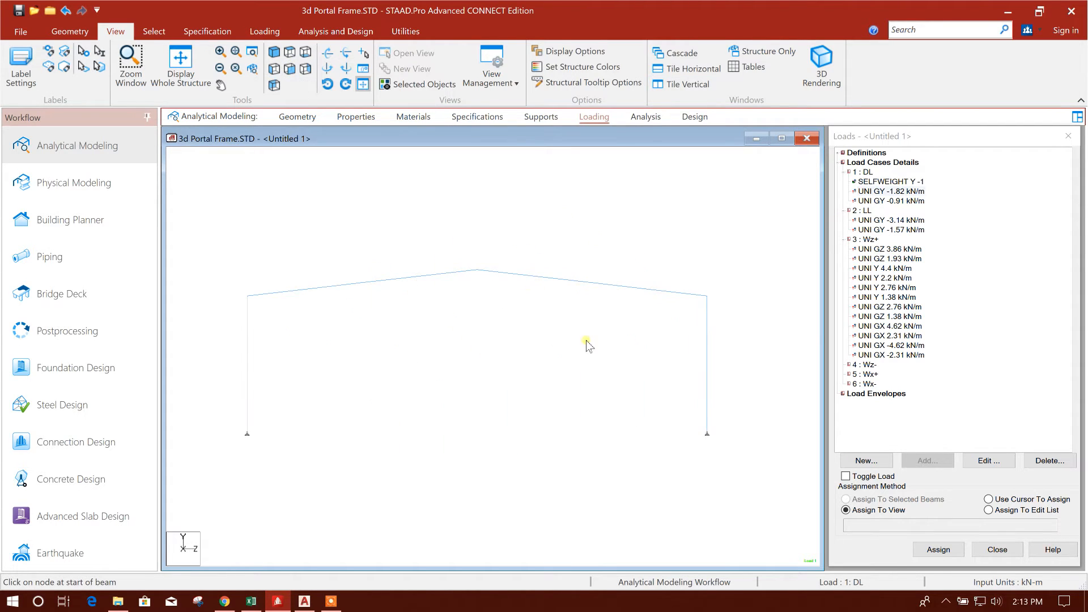
pyautogui.moveTo(309, 201); pyautogui.dragTo(307, 200)
pyautogui.moveTo(690, 337); pyautogui.dragTo(258, 191)
pyautogui.click(274, 53)
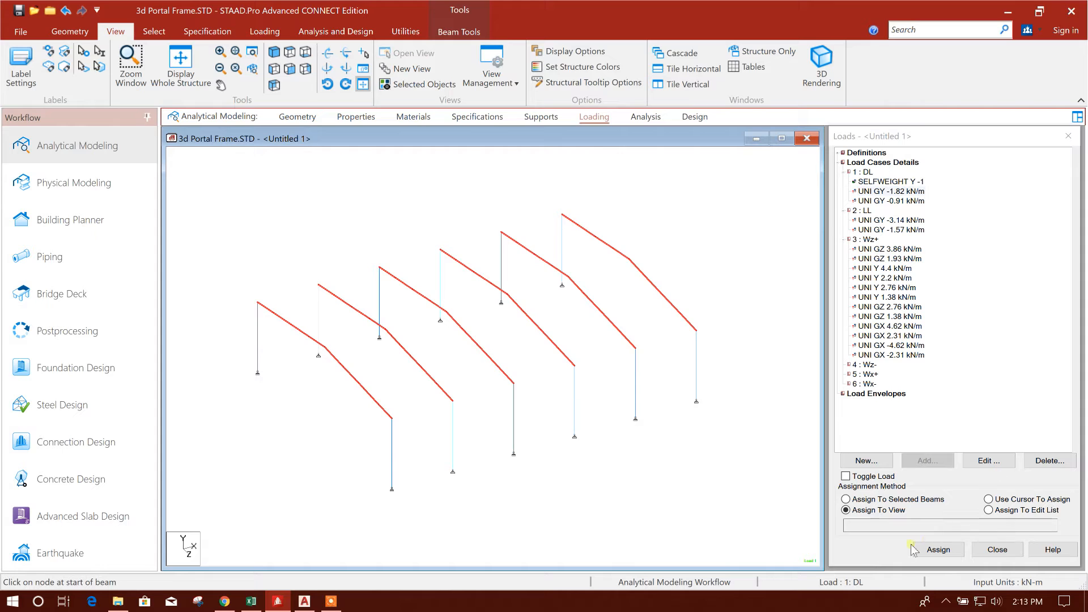
pyautogui.click(913, 500)
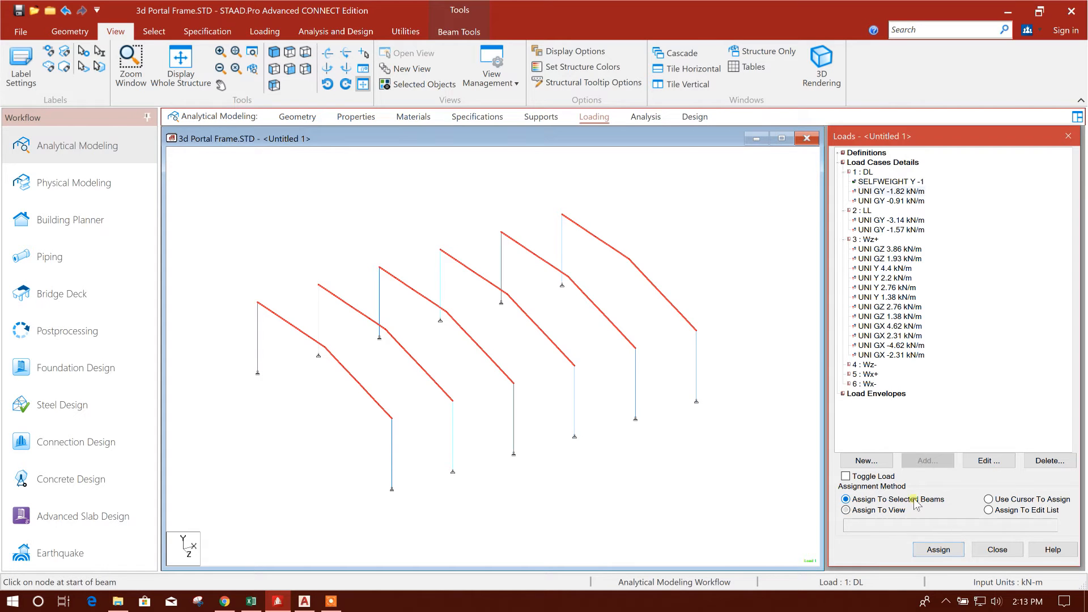
pyautogui.click(938, 549)
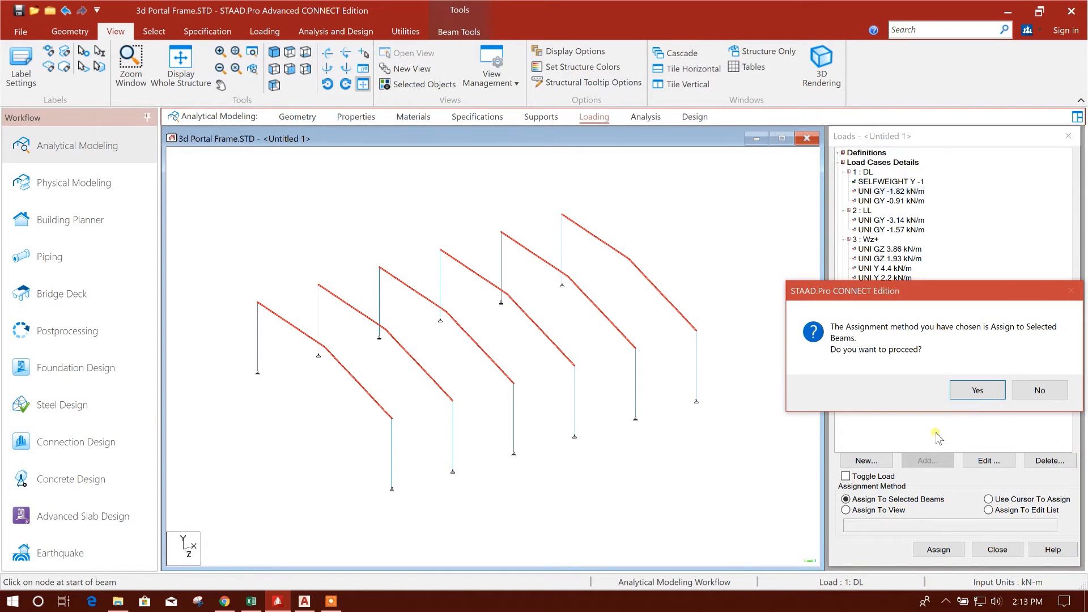
pyautogui.click(979, 389)
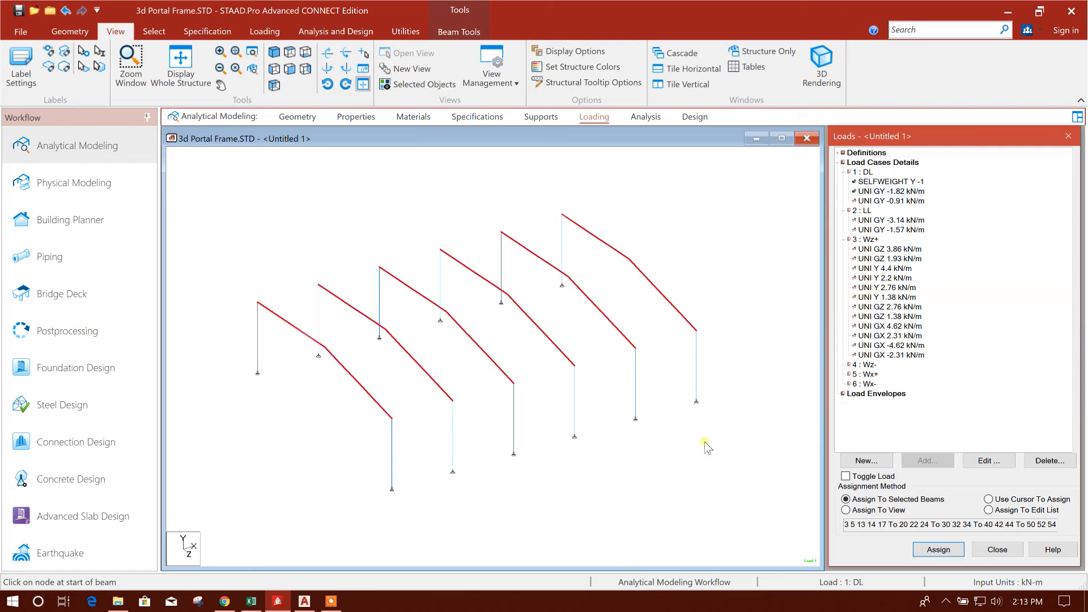
# Step: Turn on the loading diagram display for the frames' assigned dead load
pyautogui.click(459, 32)
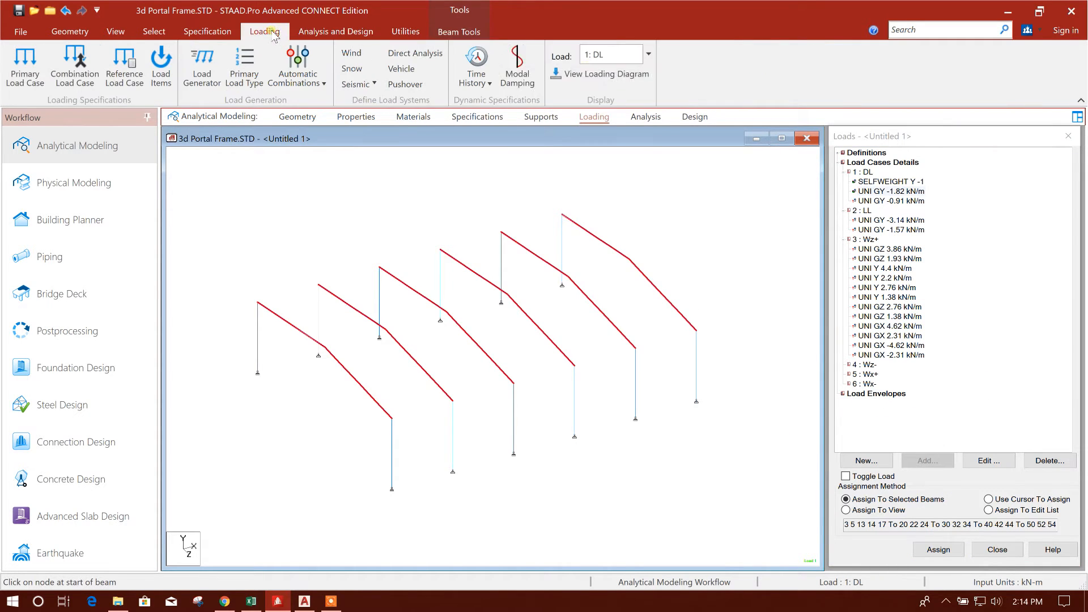
pyautogui.click(571, 75)
pyautogui.moveTo(706, 454); pyautogui.dragTo(691, 445, button='middle')
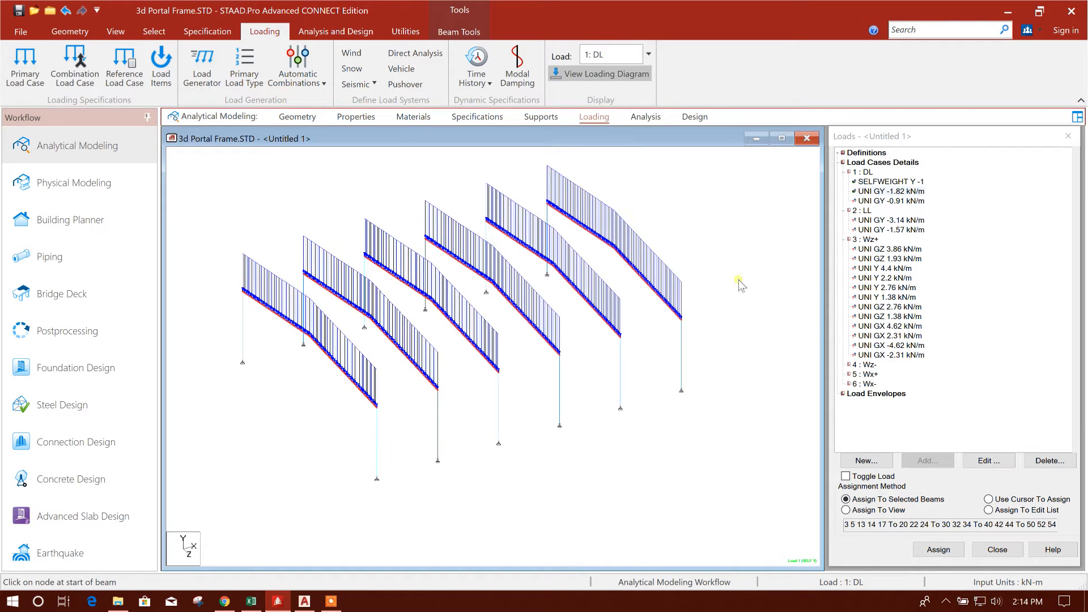
# Step: Assign the live load UNI GY -3.14 kN/m from case LL to the selected rafters of all frames
pyautogui.click(898, 201)
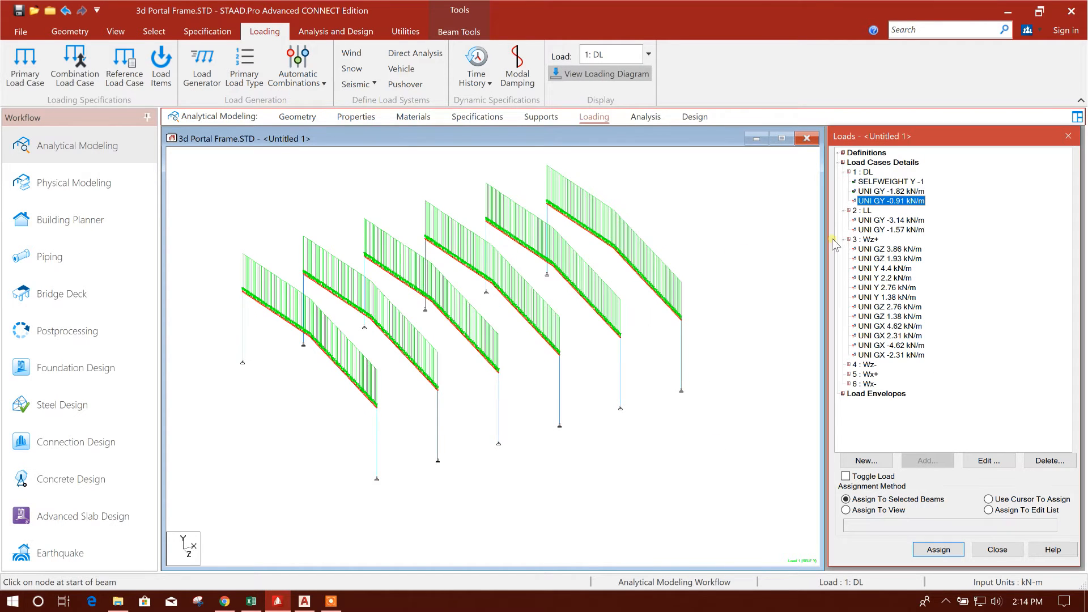
pyautogui.click(892, 222)
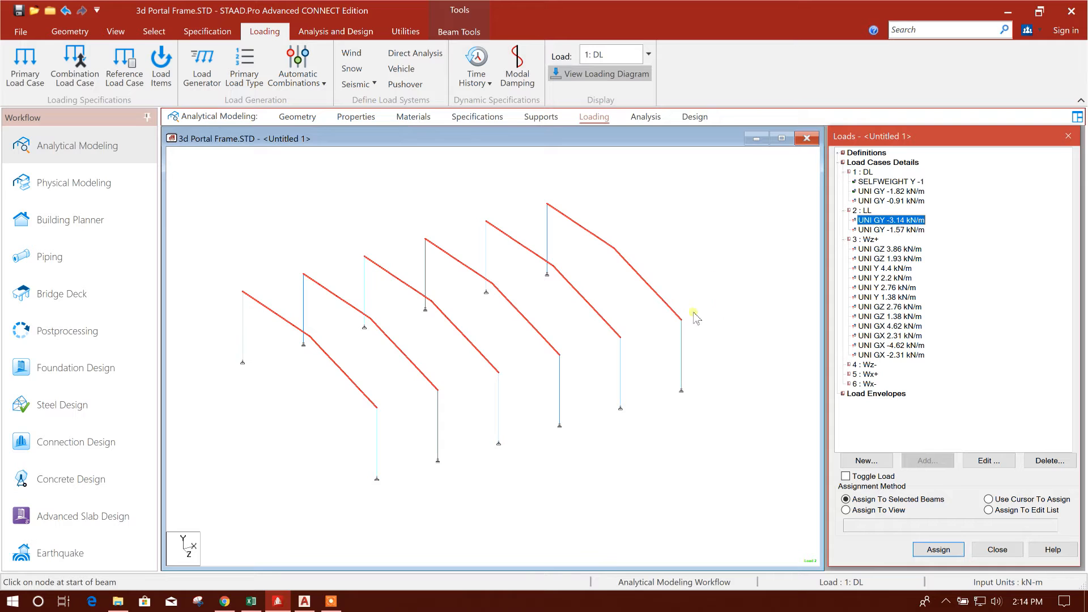
pyautogui.moveTo(726, 305); pyautogui.dragTo(727, 289, button='middle')
pyautogui.click(884, 221)
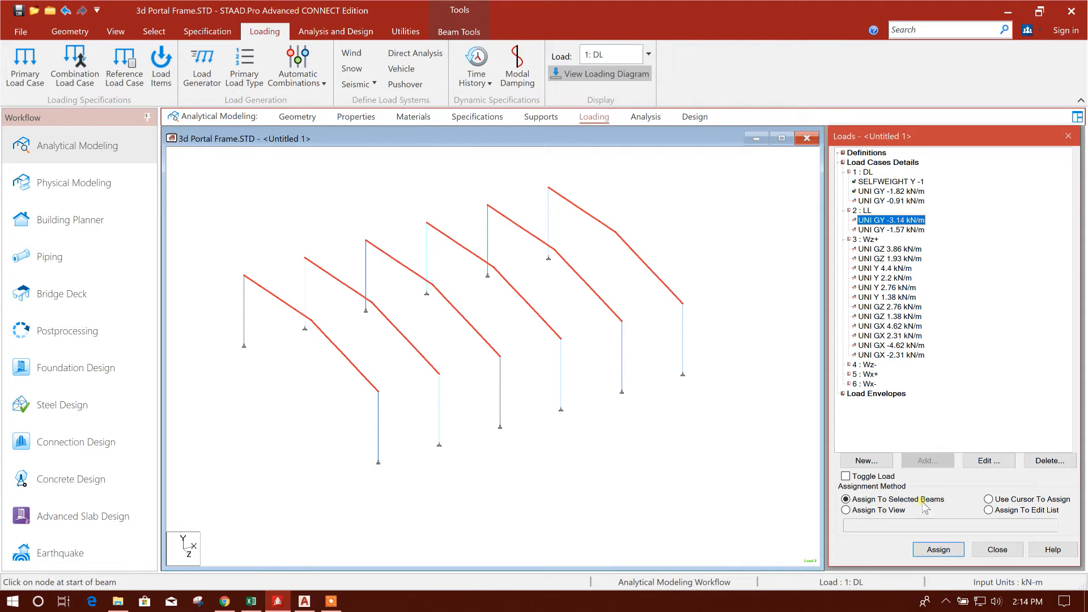
pyautogui.click(938, 549)
pyautogui.click(976, 391)
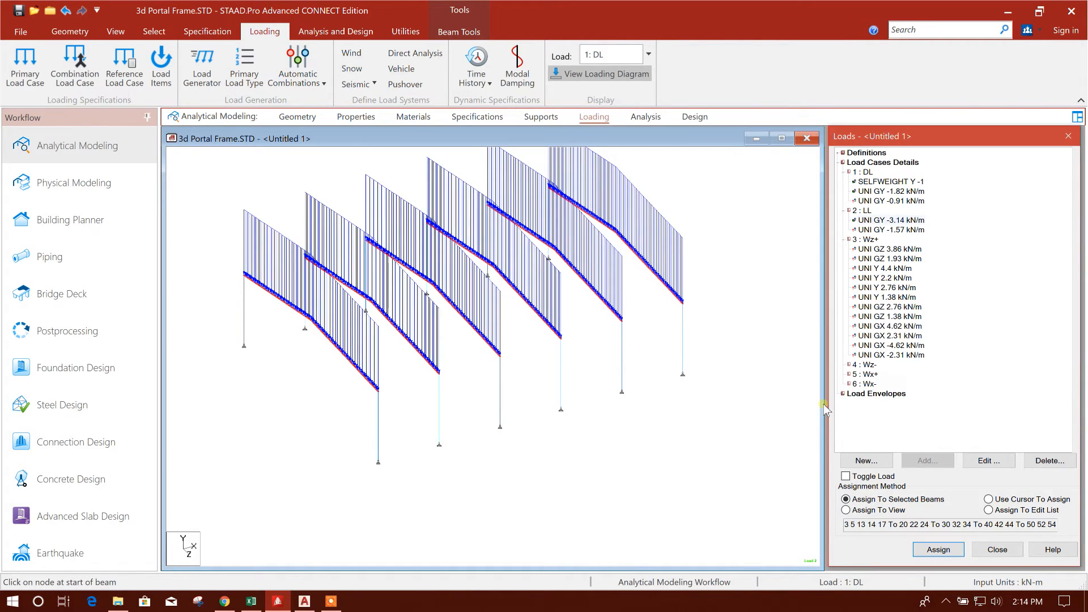
# Step: Assign the Wz+ load UNI GZ 3.86 kN/m to the left-hand columns of all frames, selected in side elevation, and check it in isometric view
pyautogui.click(889, 269)
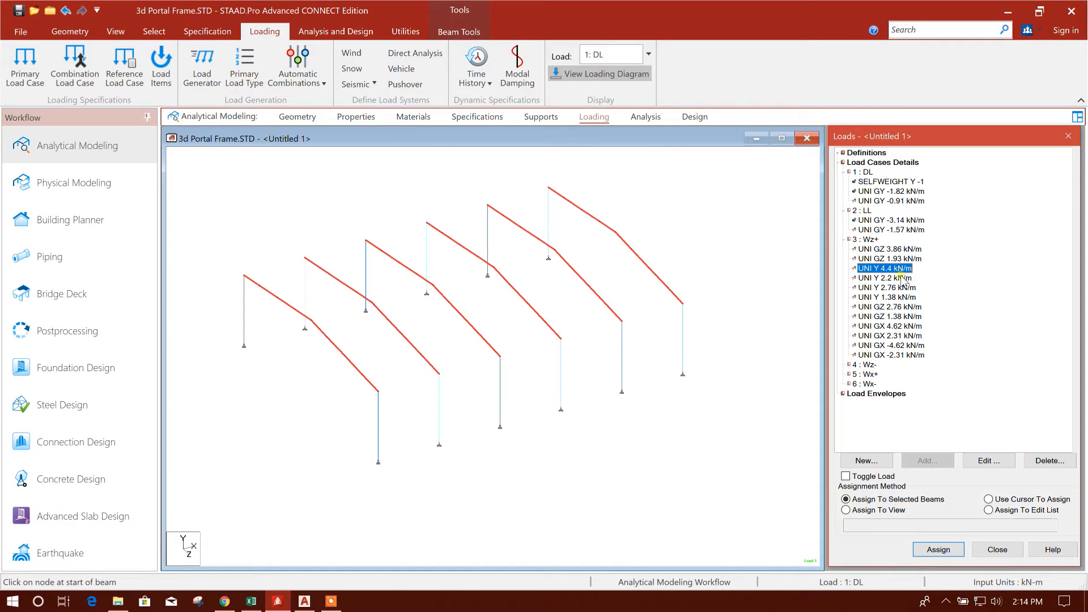
pyautogui.click(668, 279)
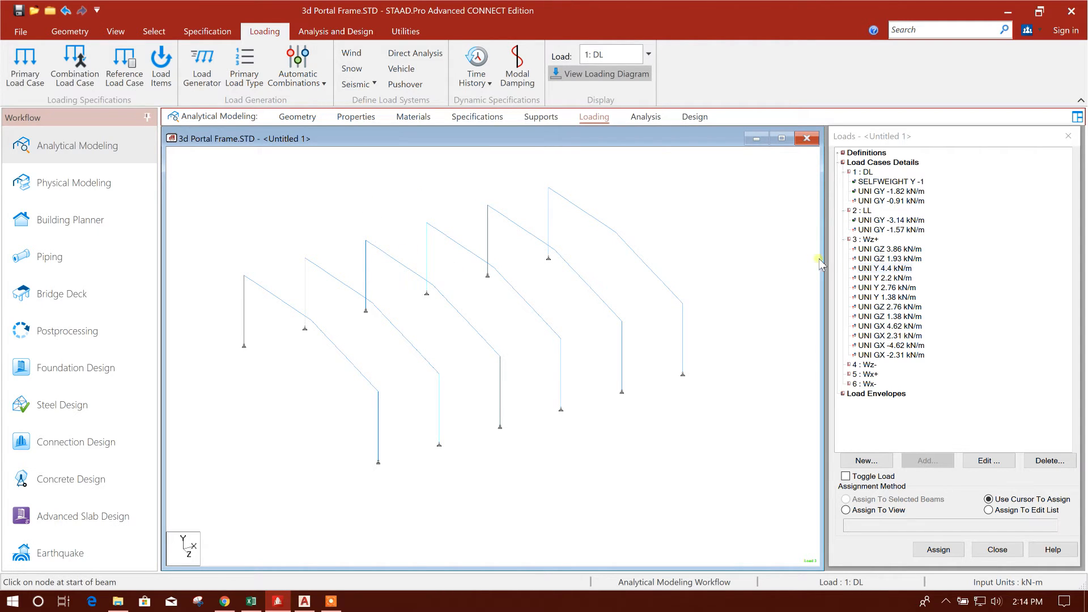
pyautogui.click(869, 250)
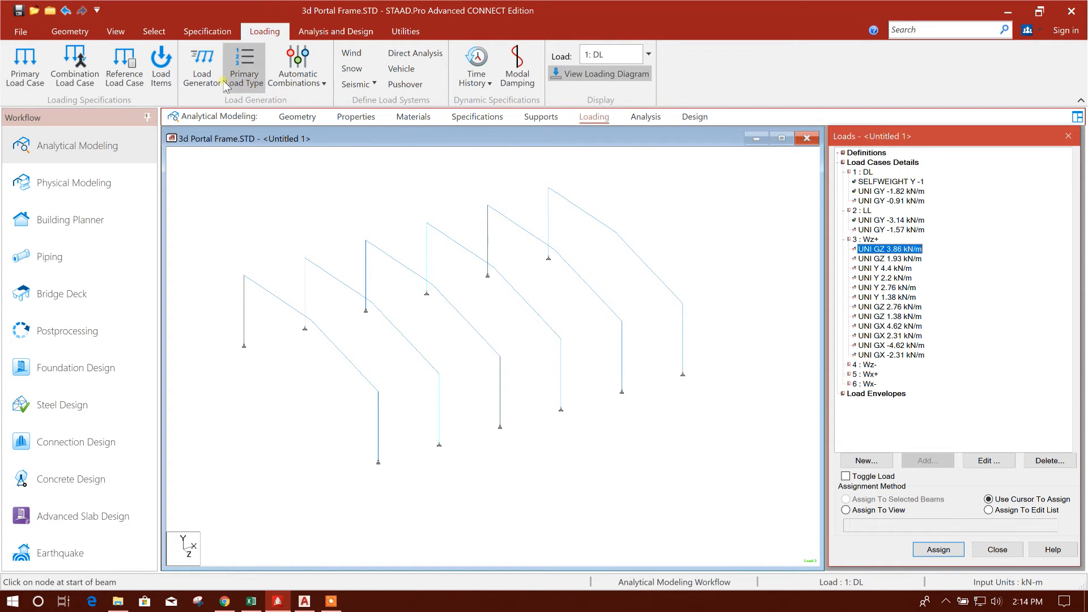
pyautogui.click(115, 31)
pyautogui.click(274, 68)
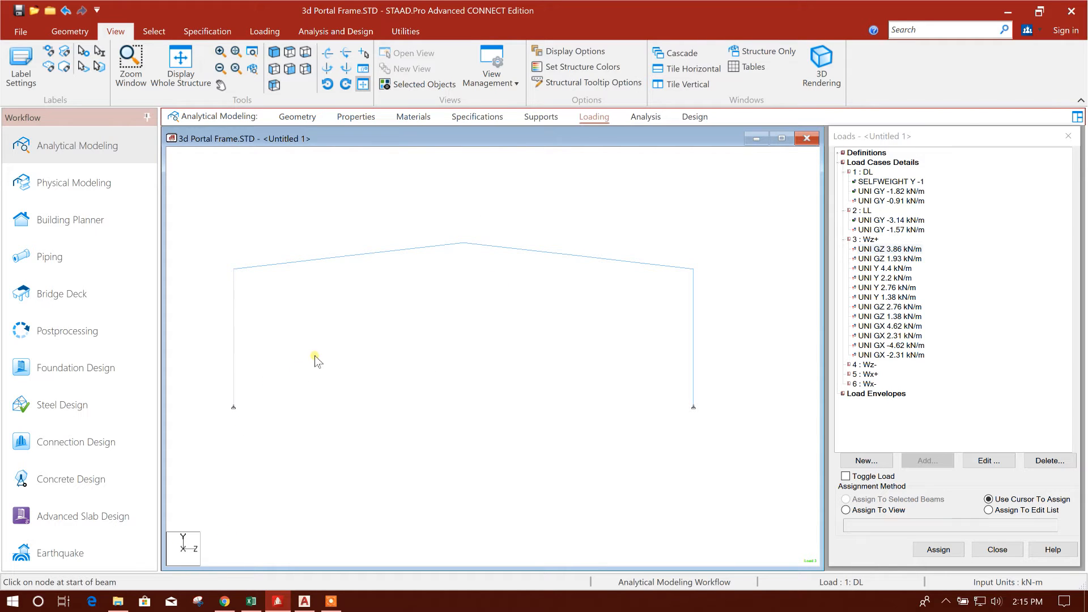
pyautogui.click(208, 295)
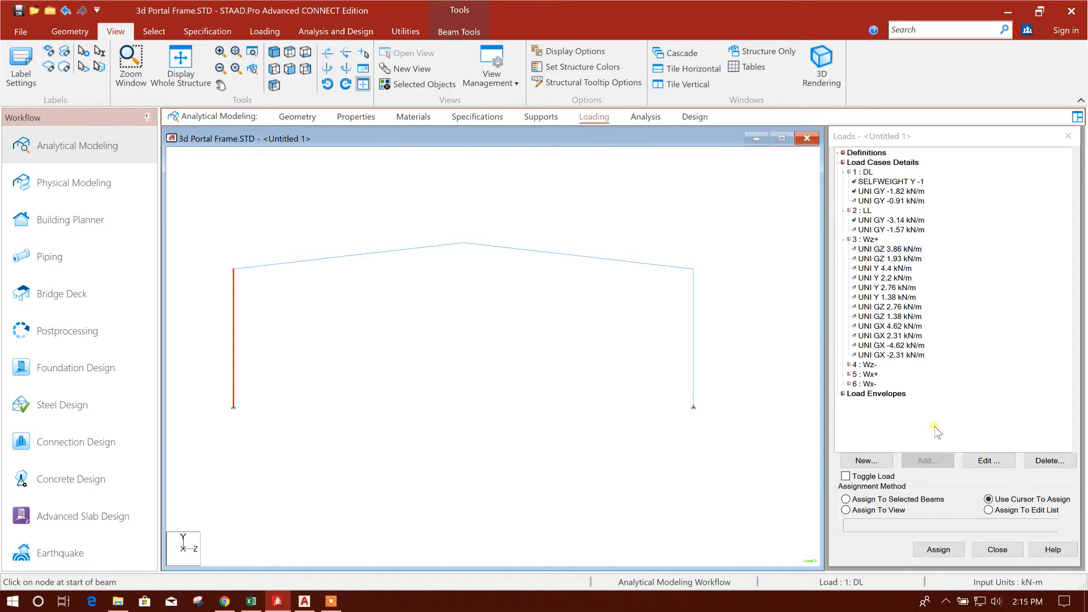
pyautogui.click(864, 499)
pyautogui.click(938, 549)
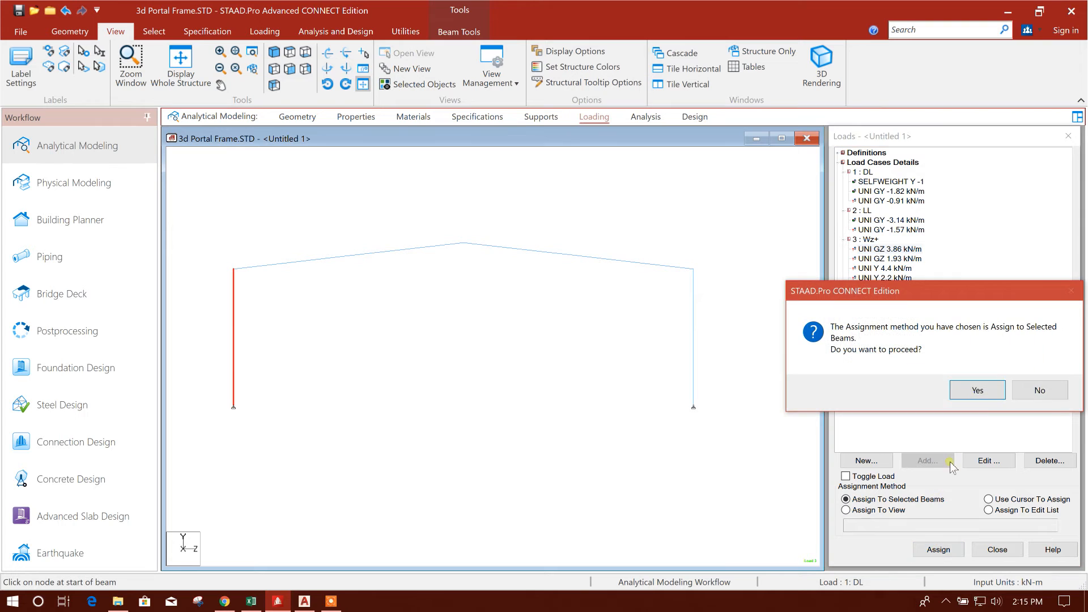
pyautogui.click(979, 390)
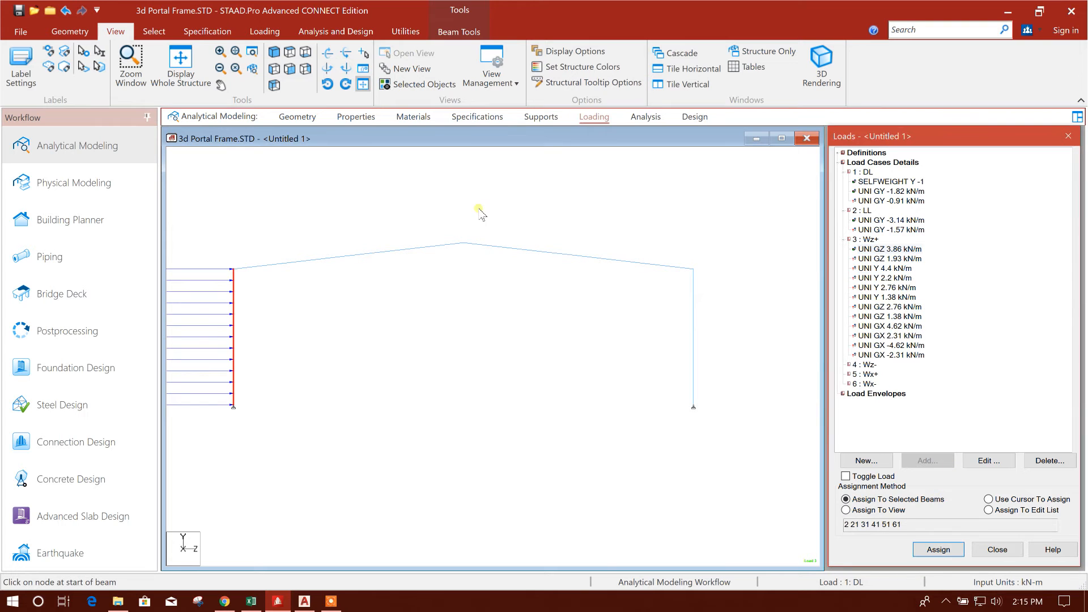
pyautogui.click(274, 53)
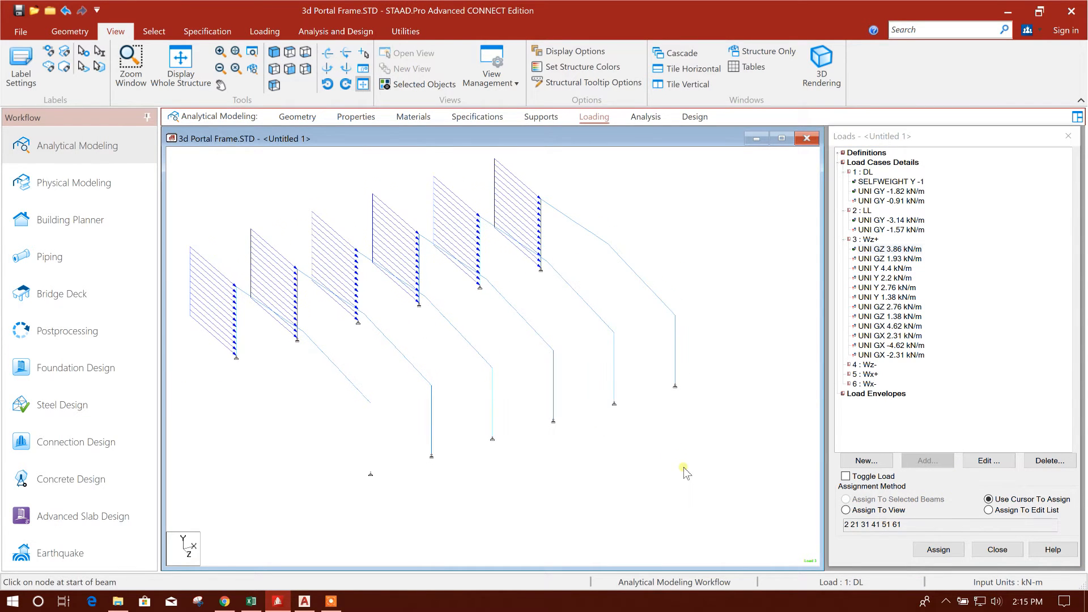
# Step: Assign the Wz+ load UNI Y 4.4 kN/m to the left-slope rafters of all frames and check it in isometric view
pyautogui.click(274, 68)
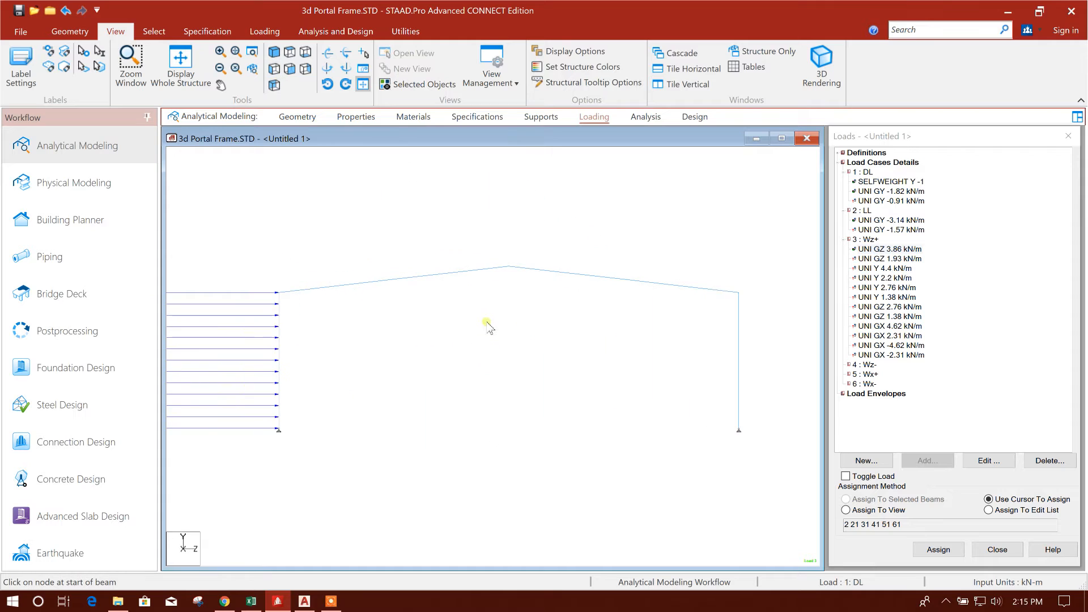
pyautogui.moveTo(490, 313); pyautogui.dragTo(287, 193)
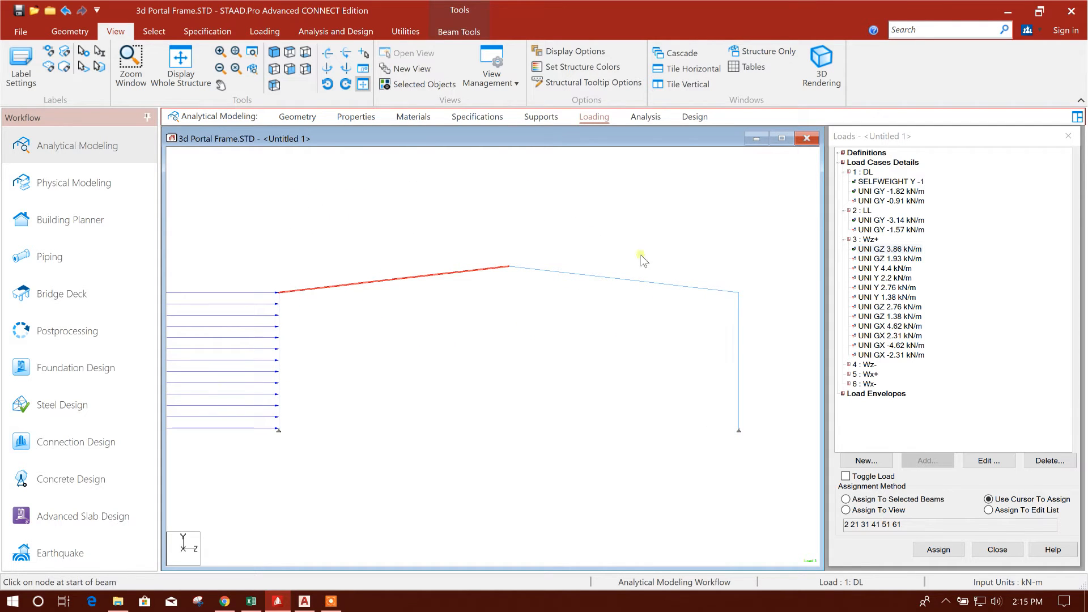
pyautogui.click(895, 269)
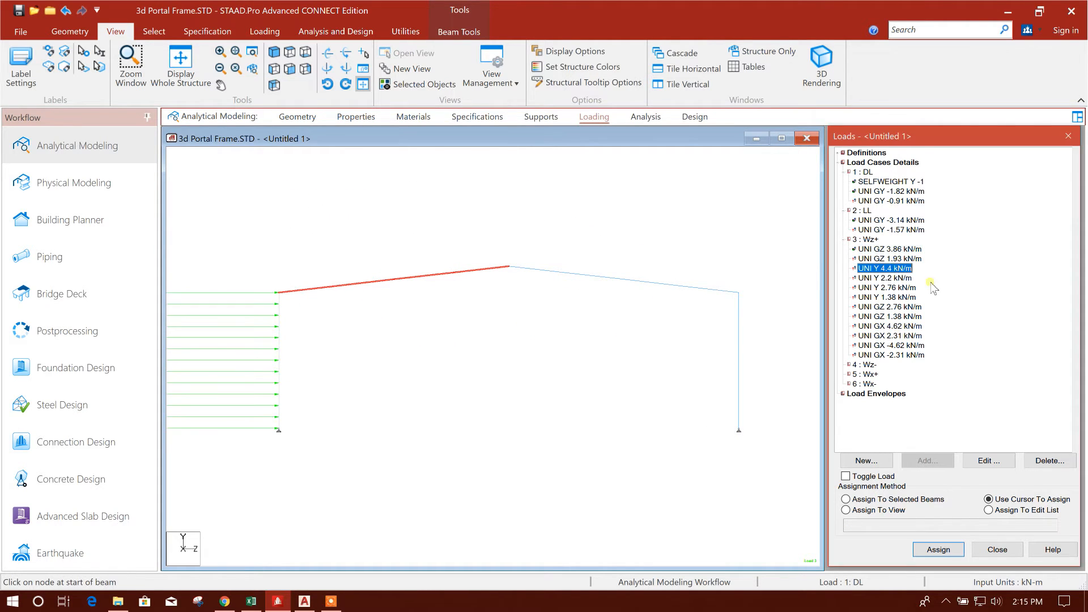
pyautogui.click(938, 549)
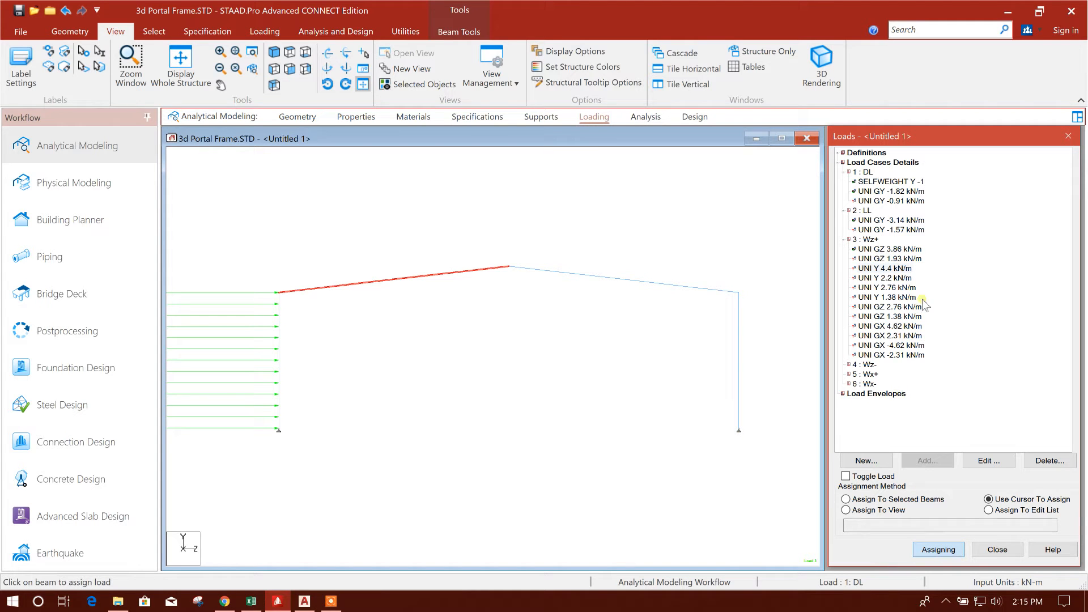
pyautogui.click(846, 499)
pyautogui.click(939, 549)
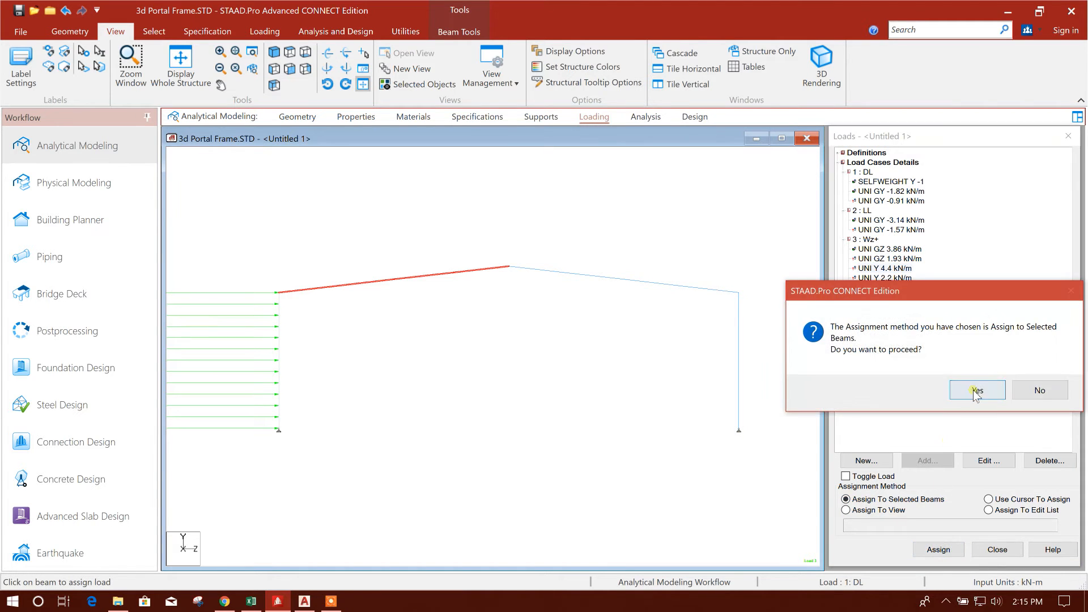
pyautogui.click(901, 386)
pyautogui.click(428, 166)
pyautogui.click(275, 53)
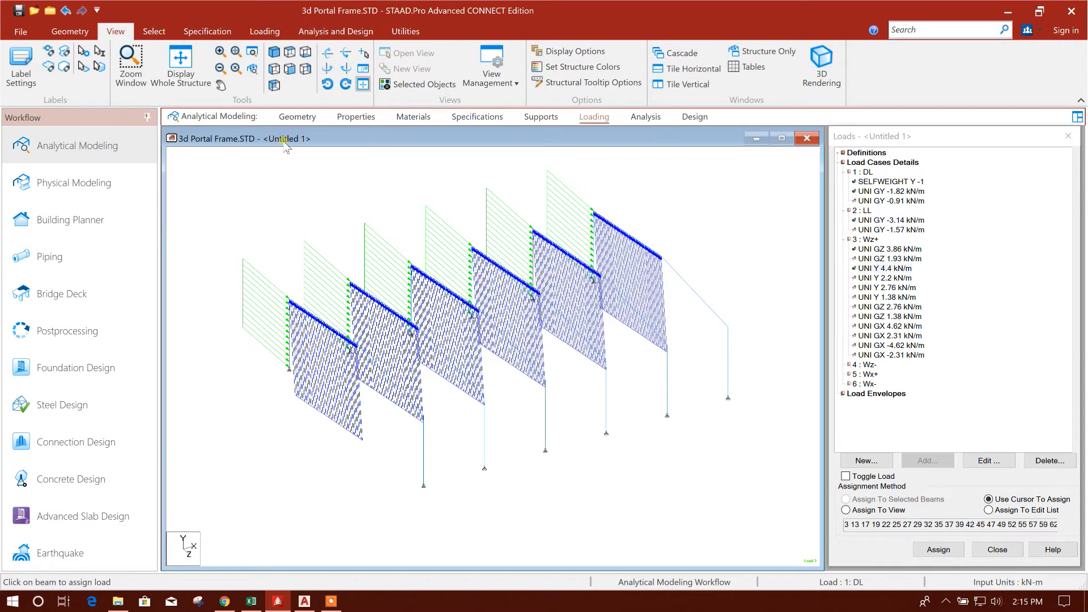
# Step: Assign the Wz+ load UNI Y 2.76 kN/m to the right-slope rafters of all frames, selected in side elevation
pyautogui.click(273, 68)
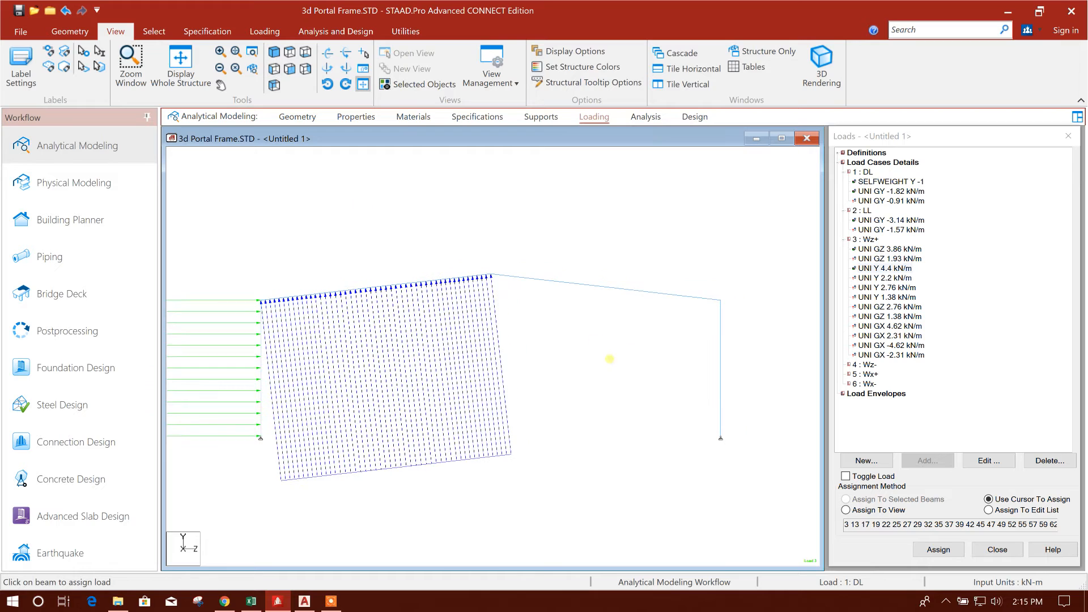
pyautogui.moveTo(709, 342); pyautogui.dragTo(507, 213)
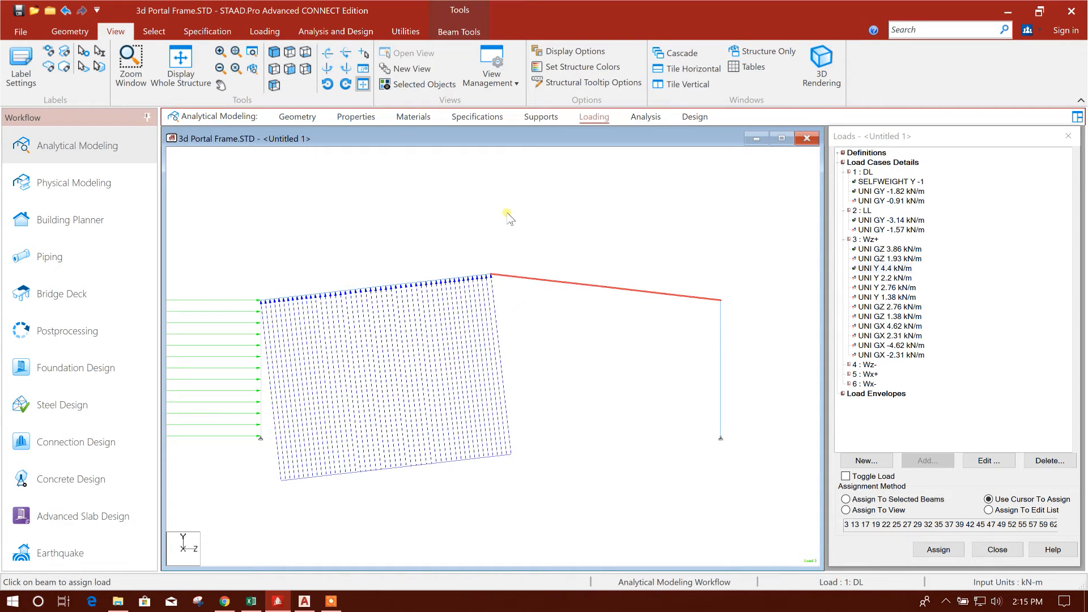
pyautogui.click(898, 288)
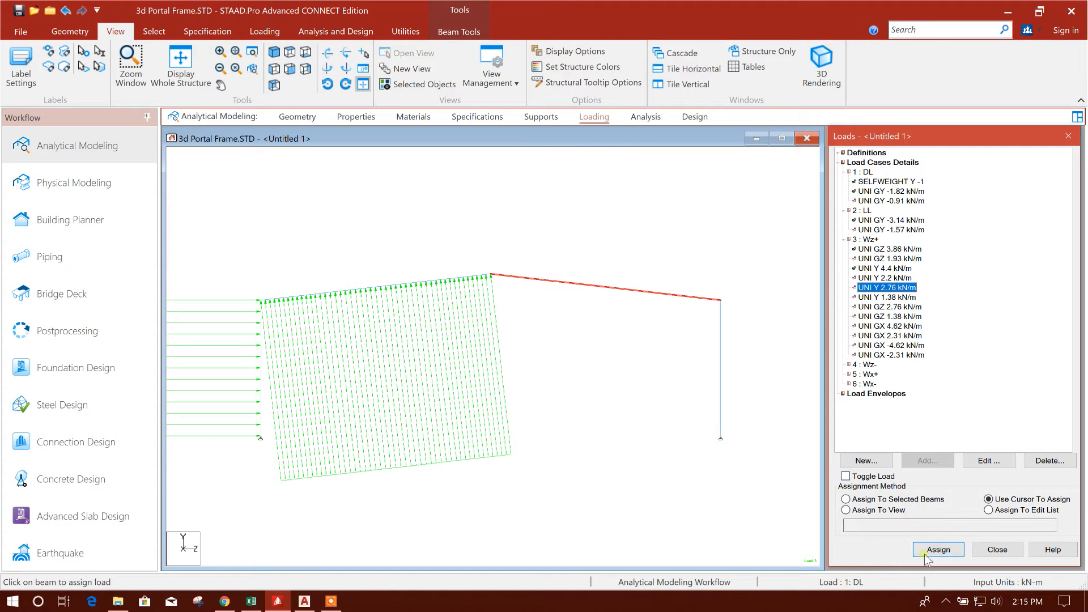
pyautogui.click(882, 500)
pyautogui.click(939, 549)
pyautogui.click(906, 388)
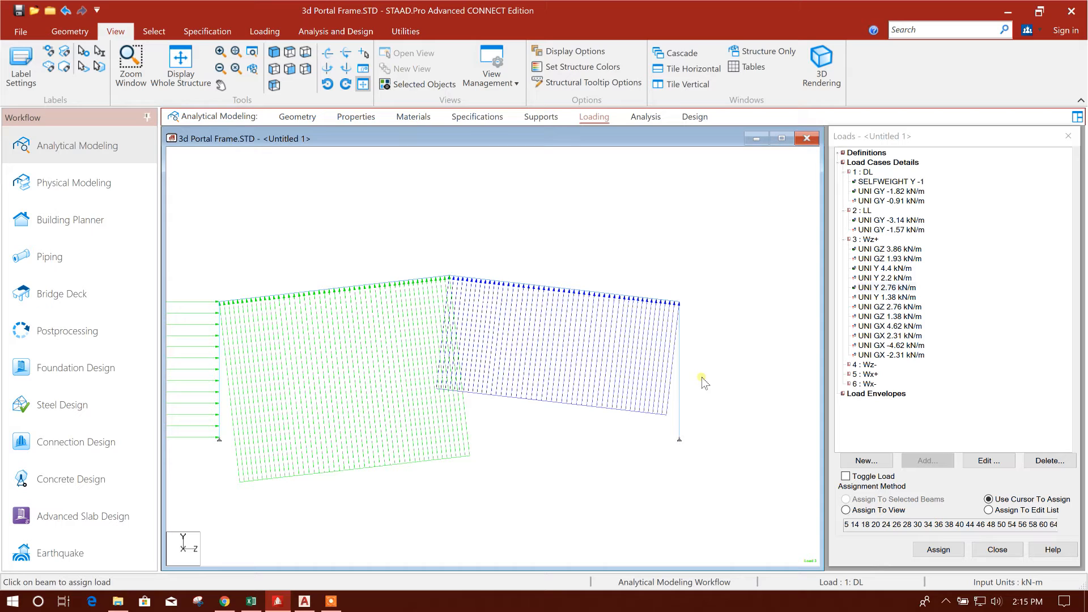
# Step: Assign the Wz+ load UNI GZ 2.76 kN/m to the right-hand columns of all frames and check the result in isometric view
pyautogui.click(679, 354)
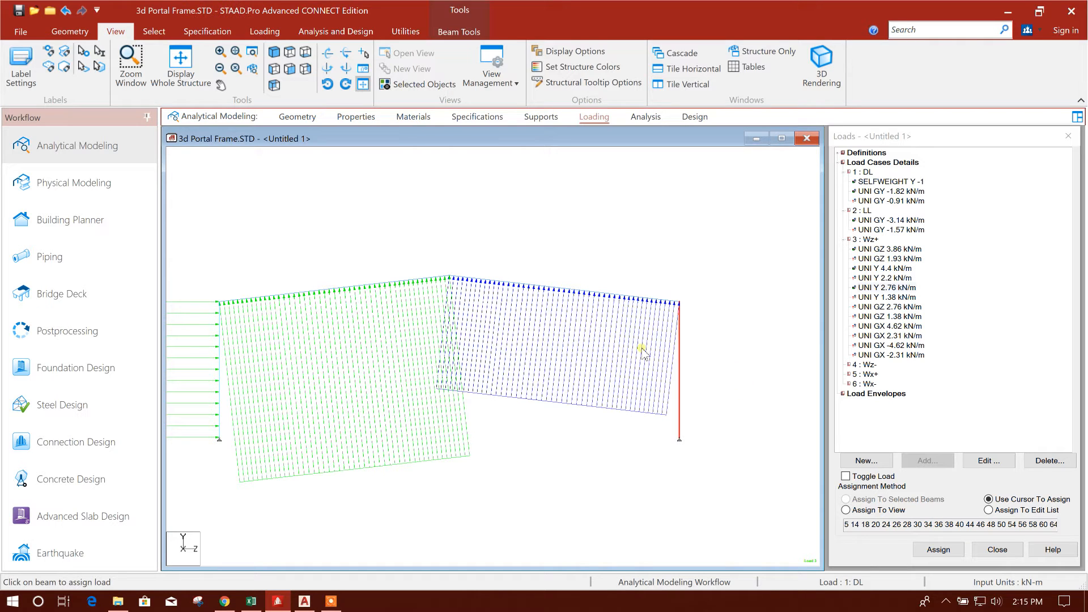
pyautogui.click(907, 308)
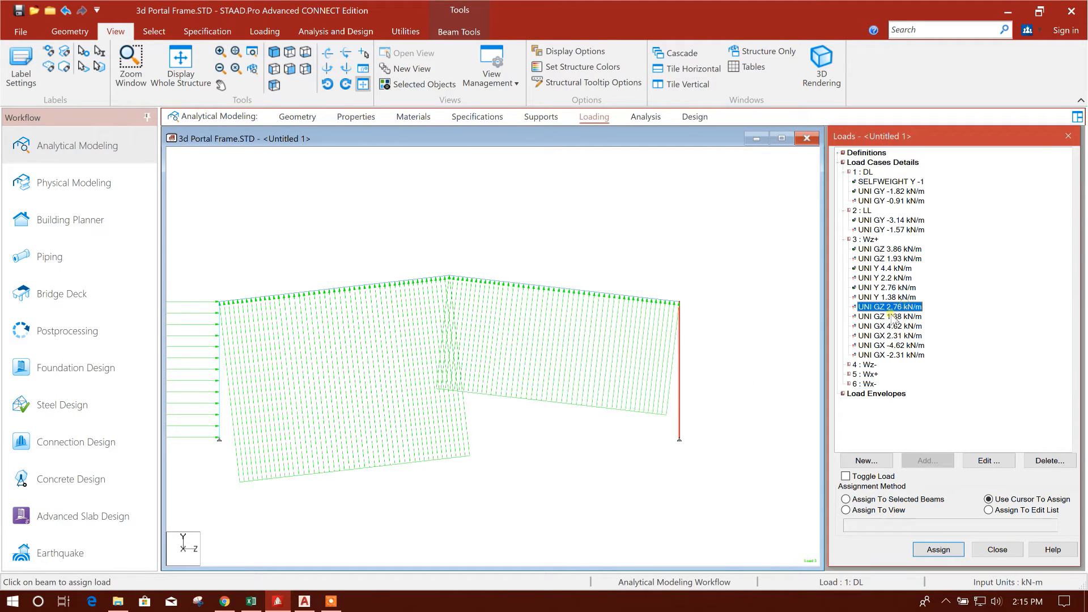
pyautogui.click(938, 549)
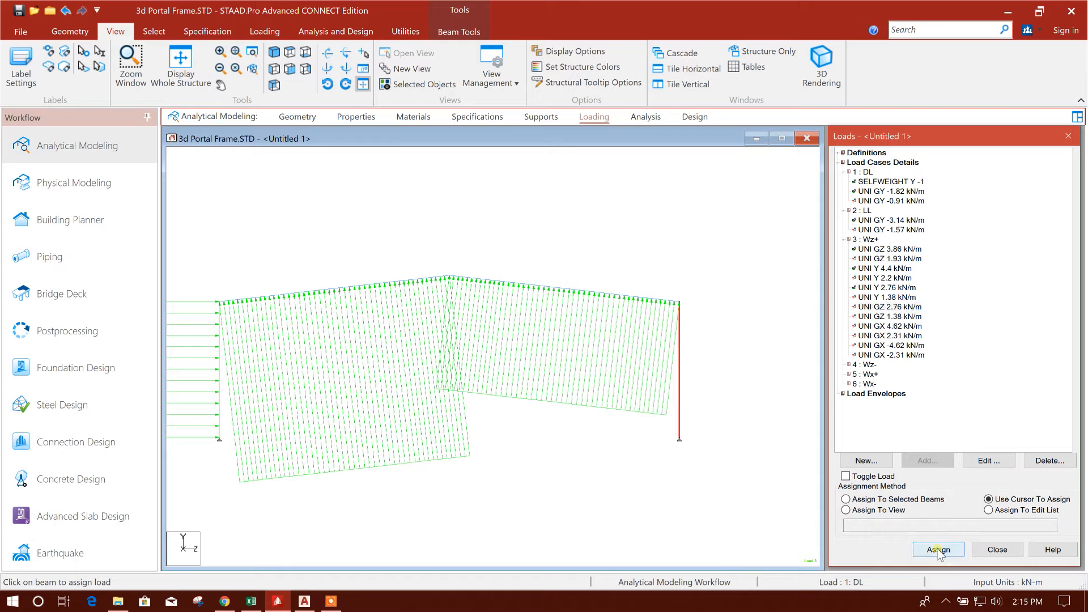
pyautogui.click(846, 499)
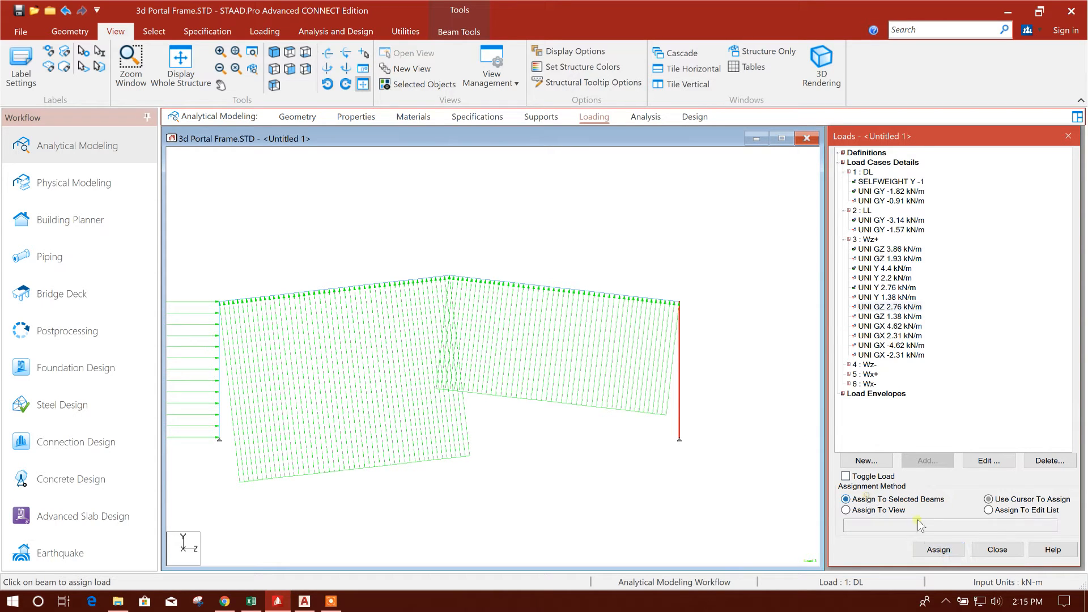
pyautogui.click(938, 550)
pyautogui.click(970, 391)
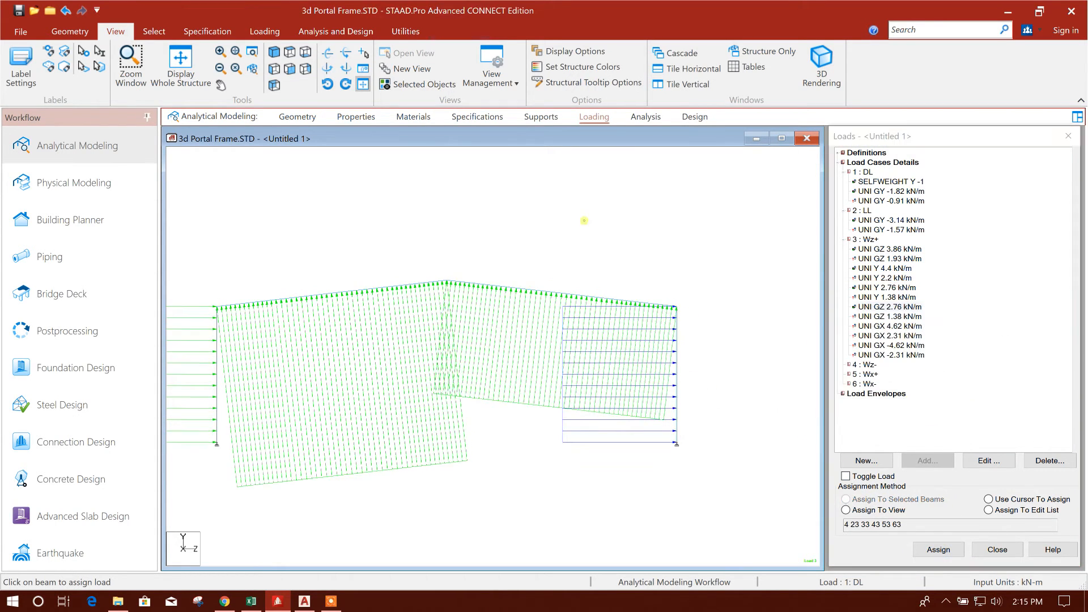
pyautogui.click(274, 54)
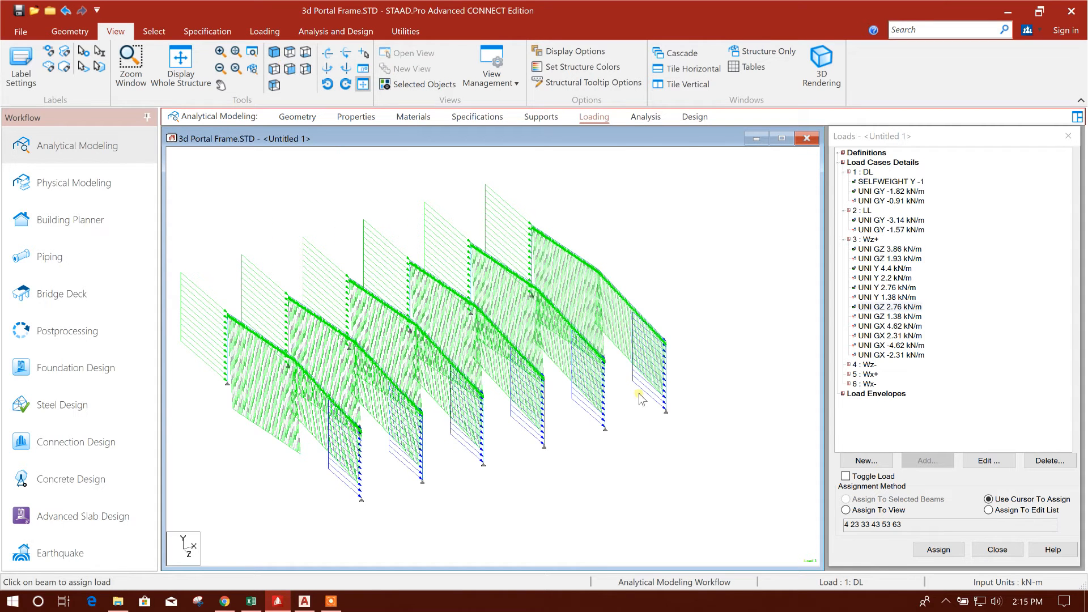
# Step: Display the whole structure again and show it in plan view
pyautogui.moveTo(657, 446); pyautogui.dragTo(668, 438, button='middle')
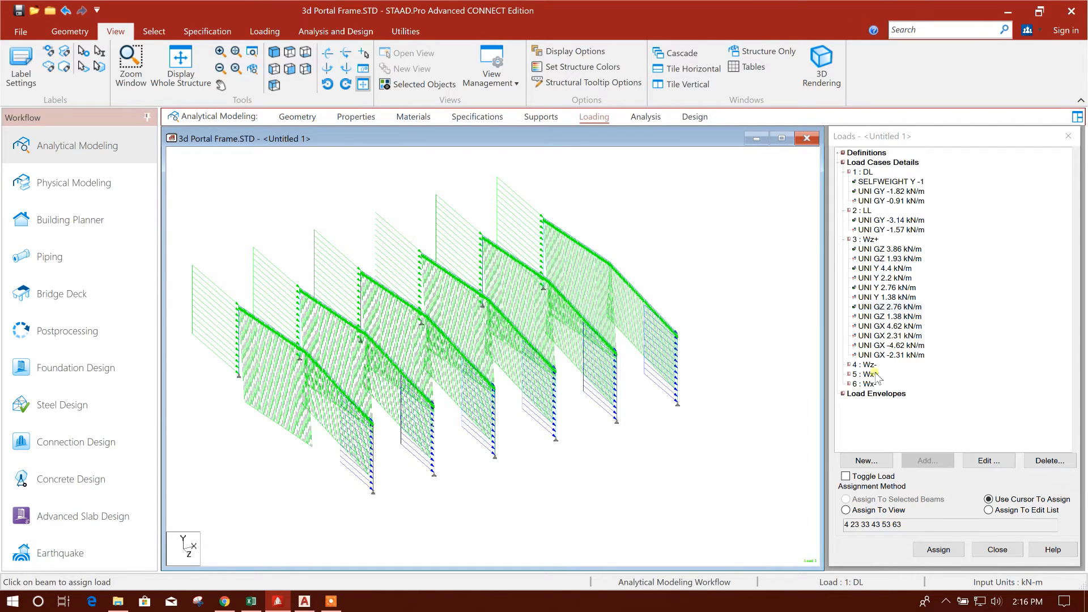
pyautogui.moveTo(709, 418); pyautogui.dragTo(724, 396, button='middle')
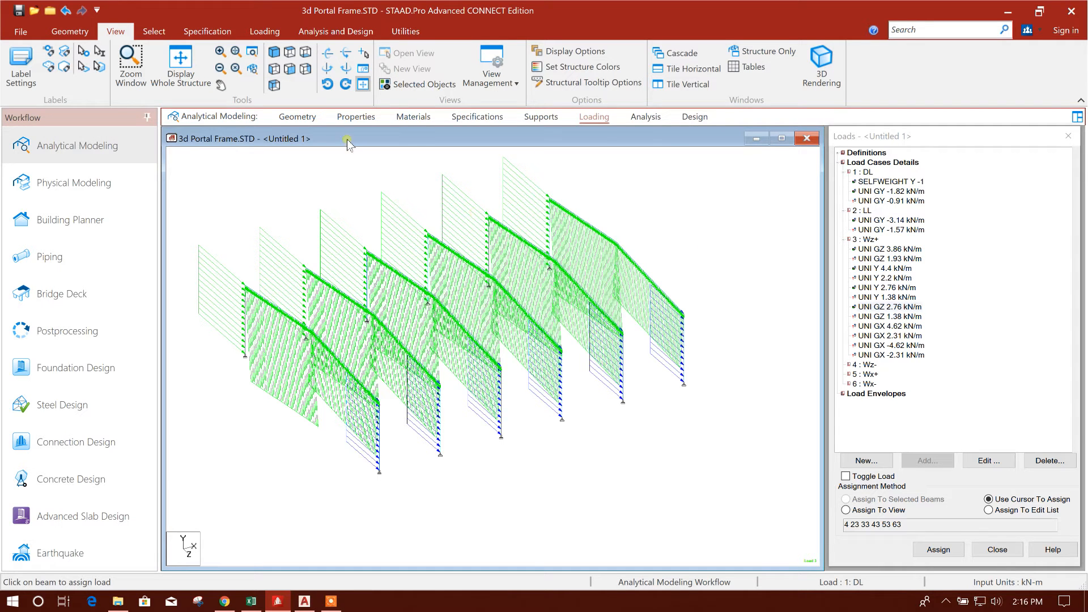
pyautogui.rightClick(388, 163)
pyautogui.click(178, 57)
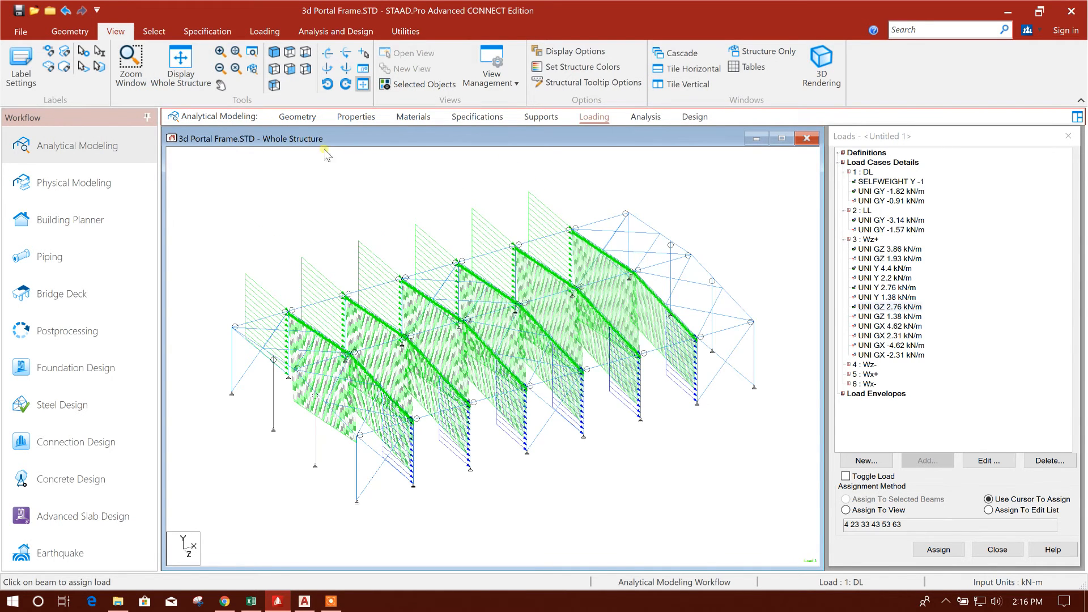
pyautogui.click(289, 52)
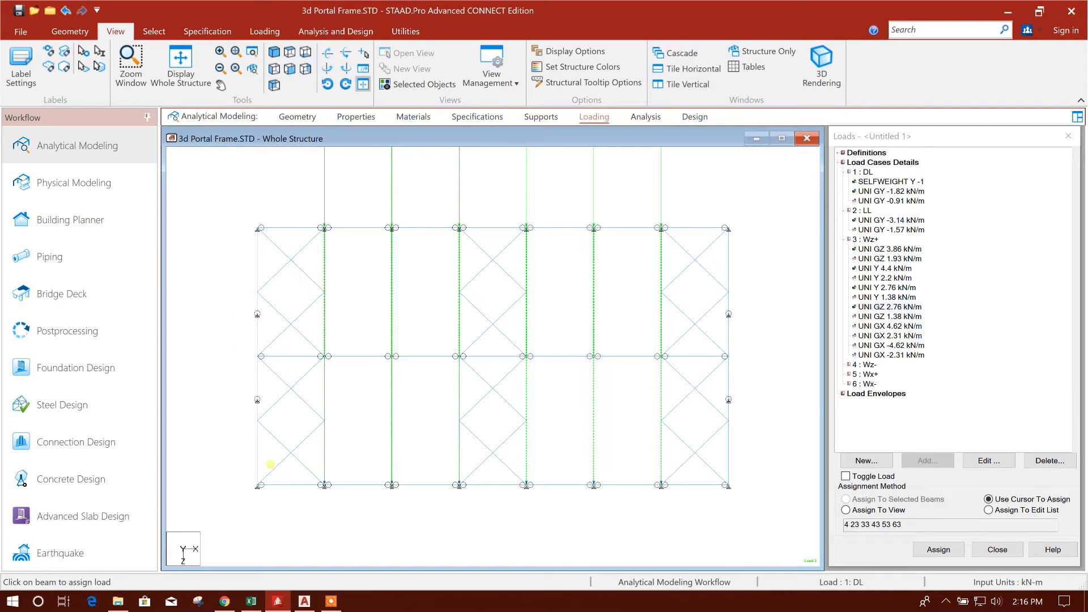
# Step: Isolate the two gable-end frames in a new view and show them in isometric orientation
pyautogui.click(270, 500)
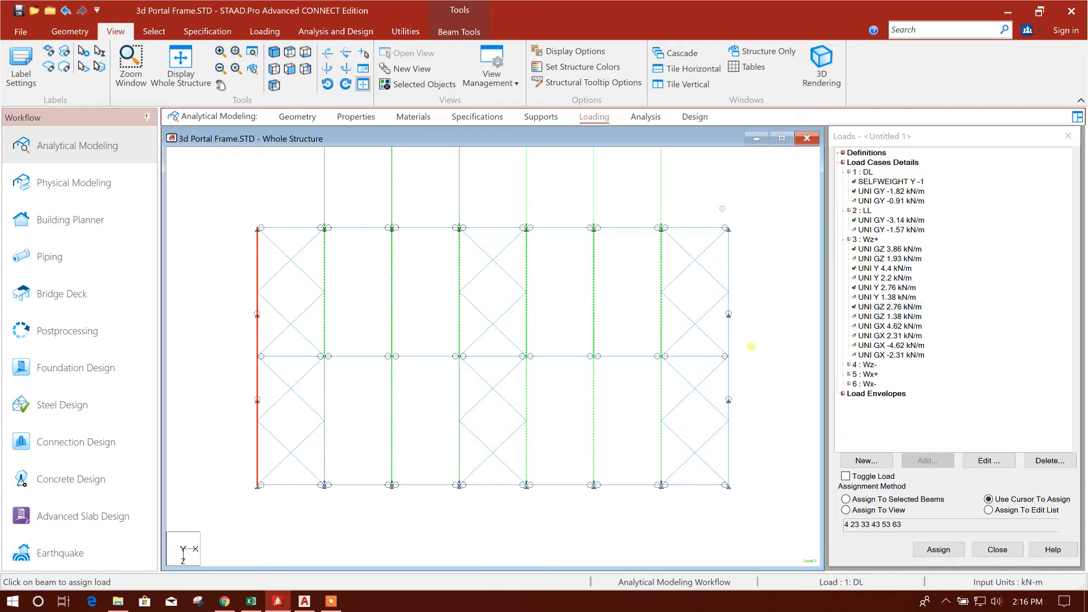
pyautogui.click(729, 437)
pyautogui.rightClick(359, 157)
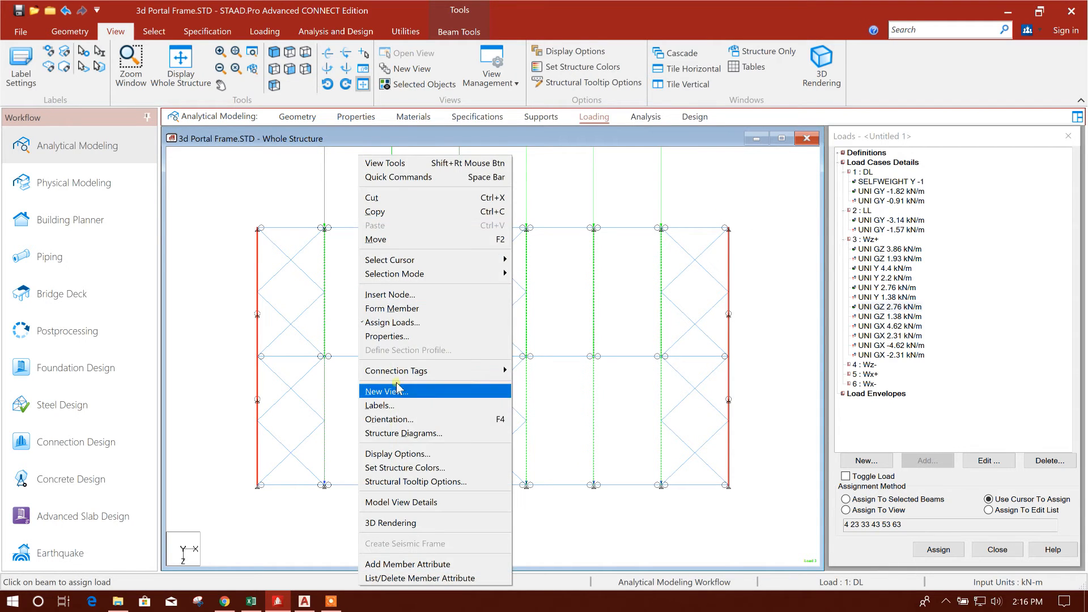
pyautogui.click(425, 390)
pyautogui.click(719, 338)
pyautogui.click(275, 54)
pyautogui.click(280, 57)
pyautogui.moveTo(473, 397); pyautogui.dragTo(506, 355, button='middle')
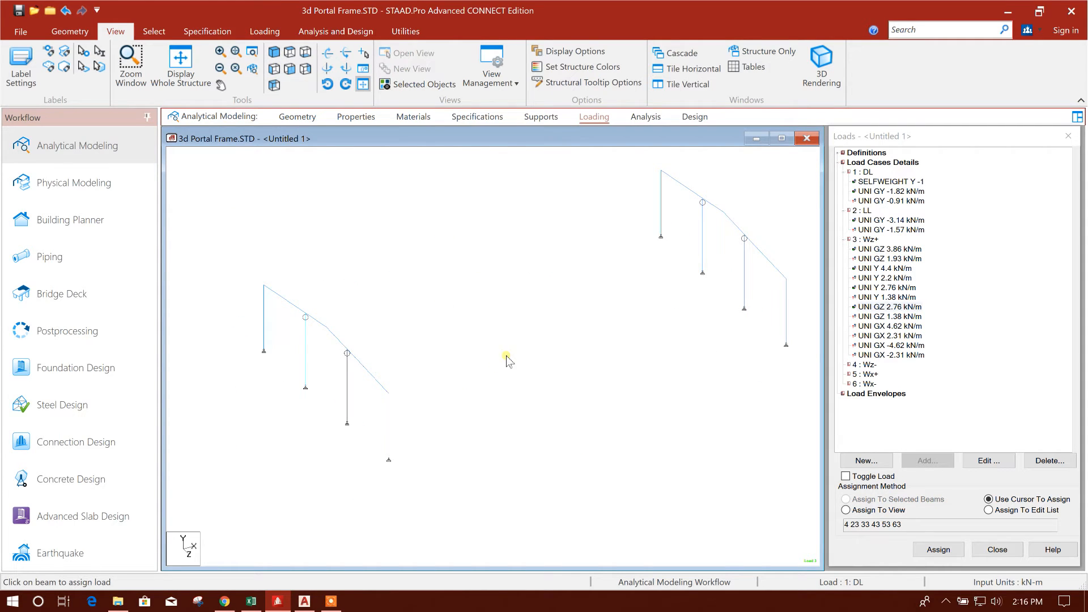
pyautogui.click(264, 314)
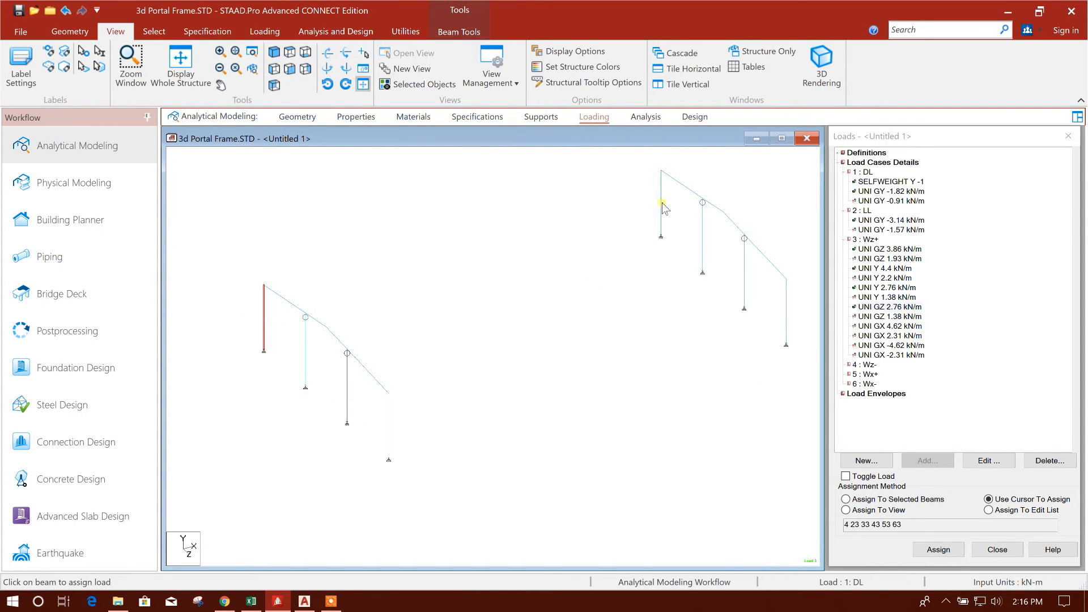
pyautogui.click(691, 246)
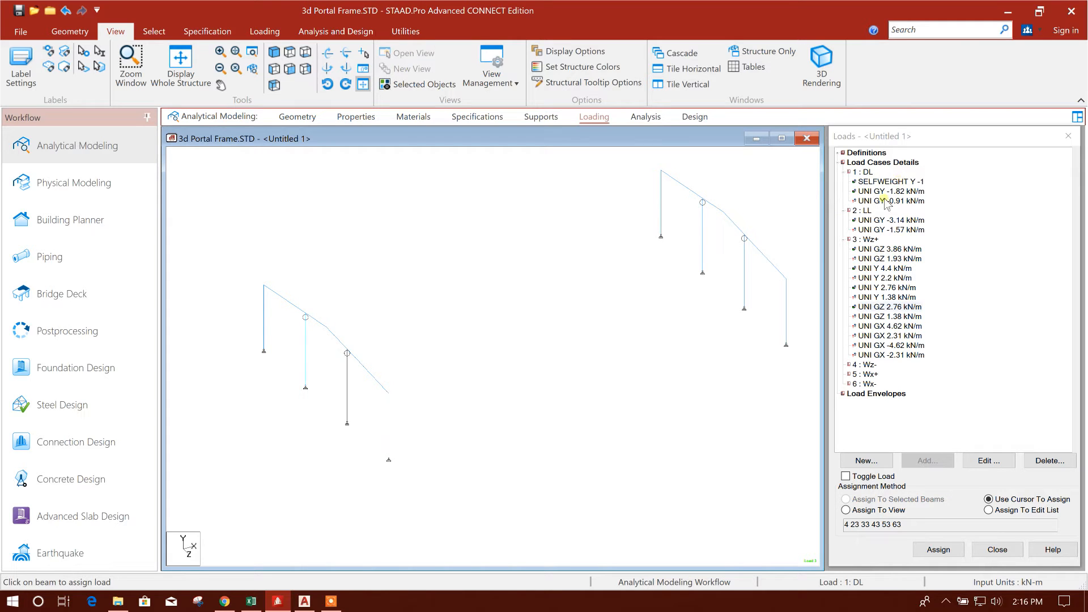
# Step: Assign the DL load UNI GY -0.91 kN/m to the rafters of both end frames, selected in side elevation
pyautogui.click(902, 202)
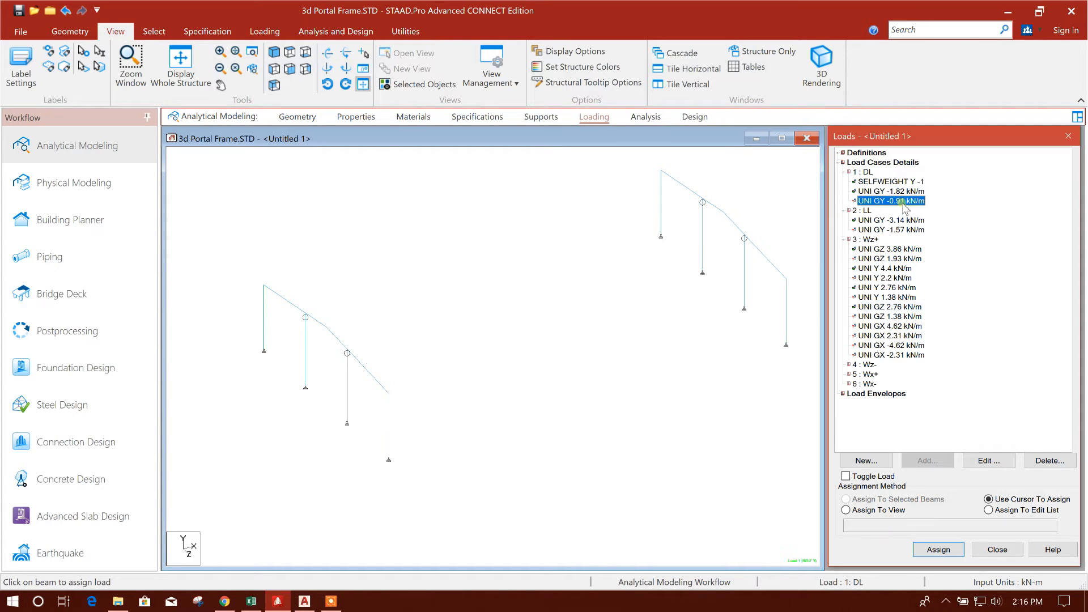
pyautogui.click(441, 308)
pyautogui.click(273, 68)
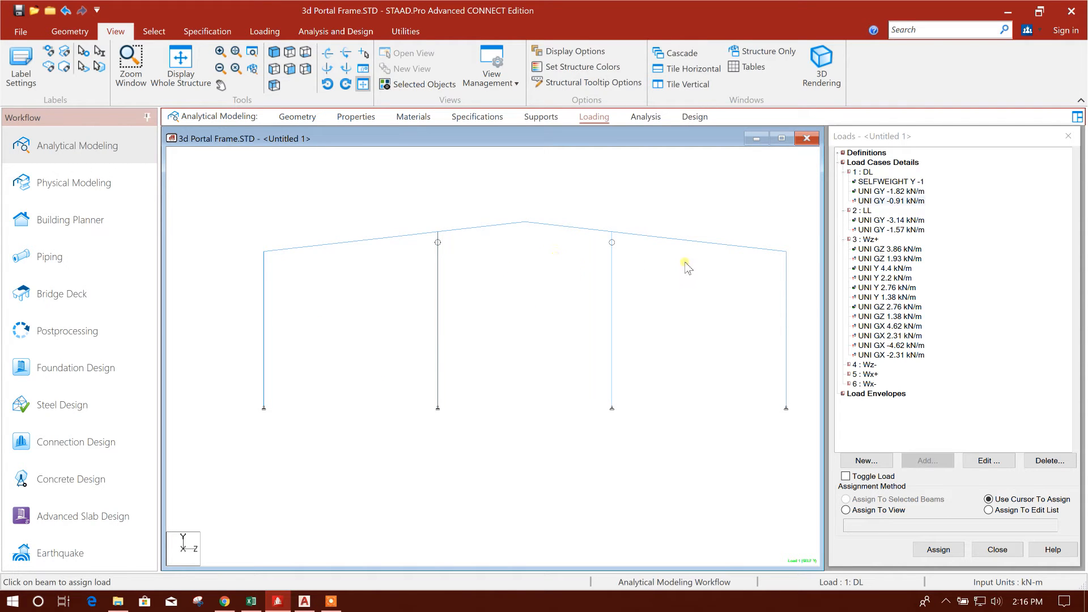
pyautogui.moveTo(329, 207); pyautogui.dragTo(314, 192)
pyautogui.keyDown('ctrl'); pyautogui.click(424, 234); pyautogui.keyUp('ctrl')
pyautogui.click(410, 264)
pyautogui.moveTo(409, 263); pyautogui.dragTo(314, 195)
pyautogui.keyDown('ctrl'); pyautogui.moveTo(500, 248); pyautogui.dragTo(462, 195); pyautogui.keyUp('ctrl')
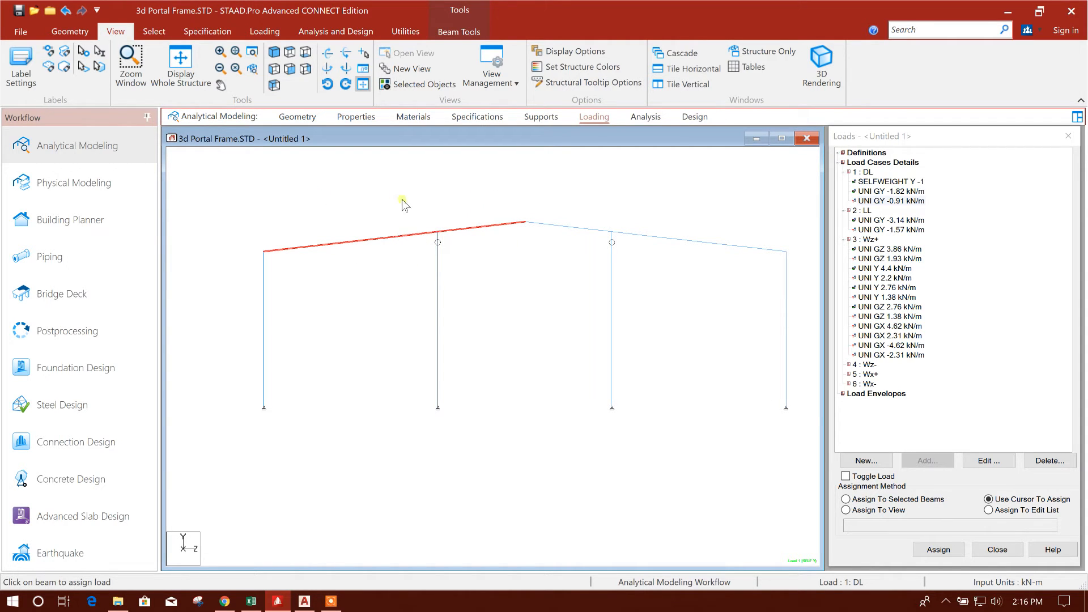
pyautogui.keyDown('ctrl'); pyautogui.moveTo(587, 243); pyautogui.dragTo(515, 171); pyautogui.keyUp('ctrl')
pyautogui.keyDown('ctrl'); pyautogui.moveTo(732, 266); pyautogui.dragTo(676, 203); pyautogui.keyUp('ctrl')
pyautogui.click(277, 55)
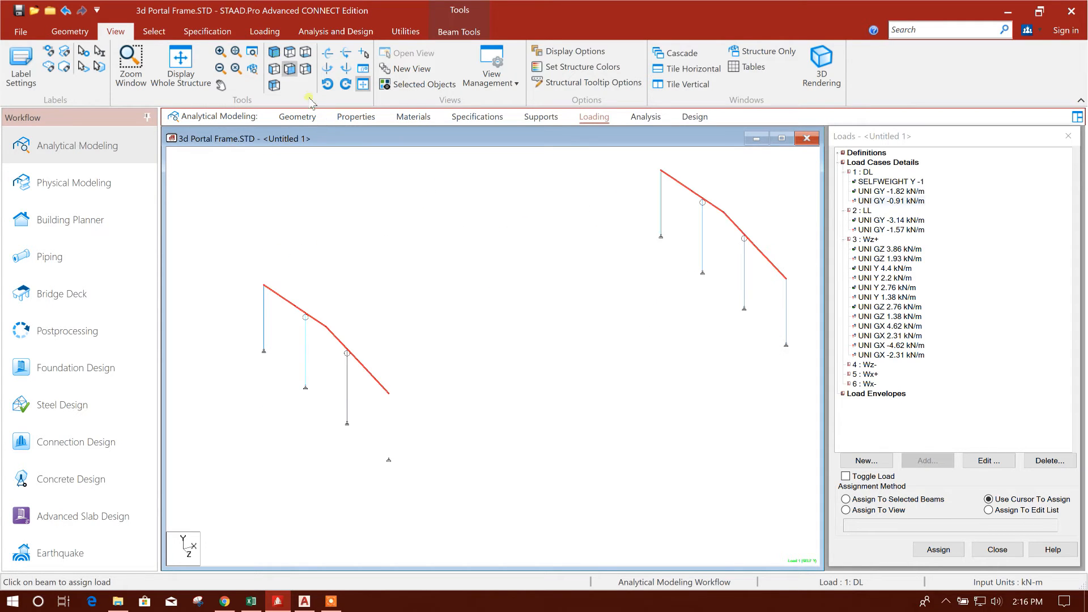
pyautogui.click(889, 499)
pyautogui.click(957, 551)
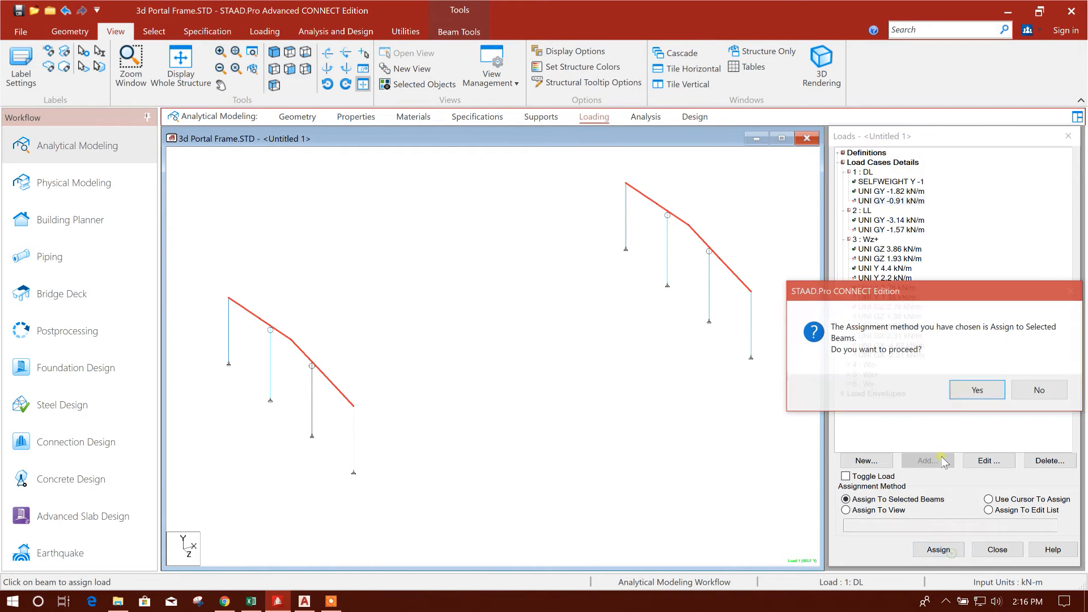
pyautogui.click(978, 391)
# Step: Assign the LL load UNI GY -1.57 kN/m to the same selected end-frame rafters
pyautogui.click(889, 230)
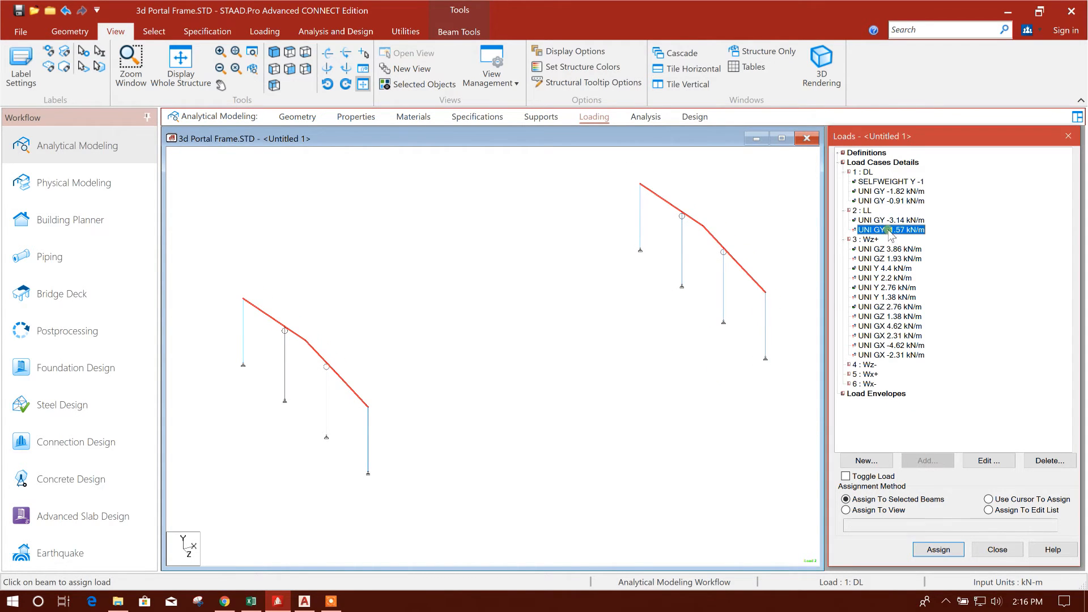
pyautogui.click(938, 549)
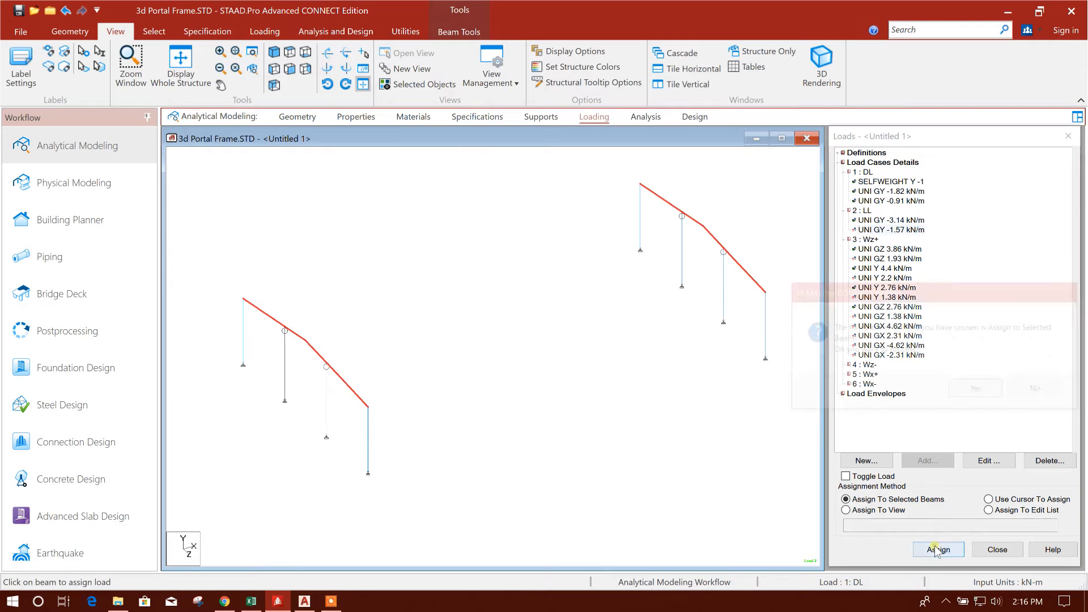
pyautogui.click(978, 390)
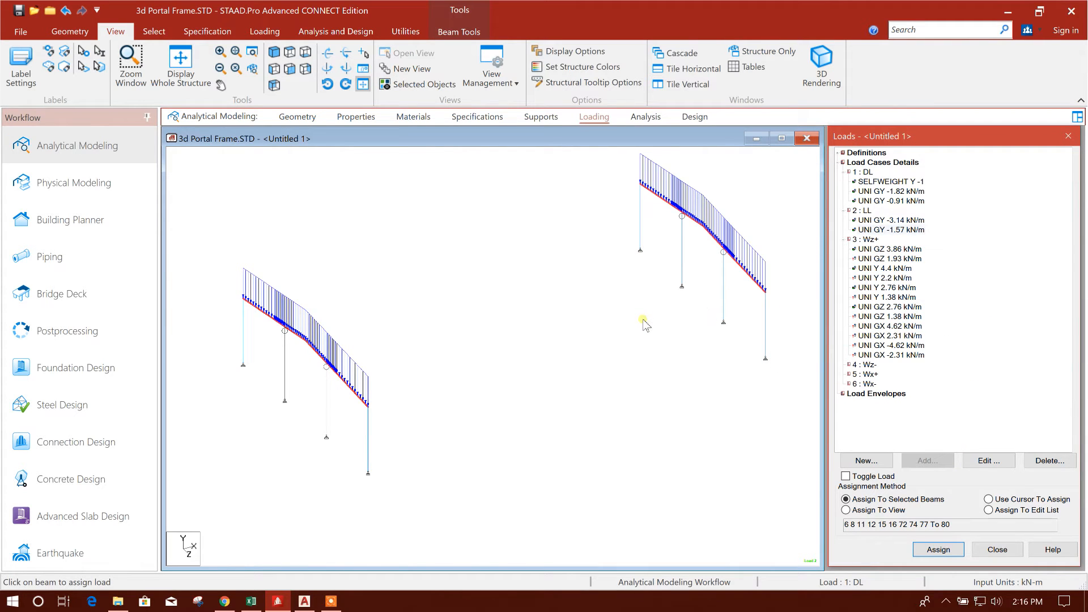
# Step: Assign the Wz+ load UNI GZ 1.93 kN/m to the left-hand corner columns of both end frames, selected in side elevation
pyautogui.click(864, 258)
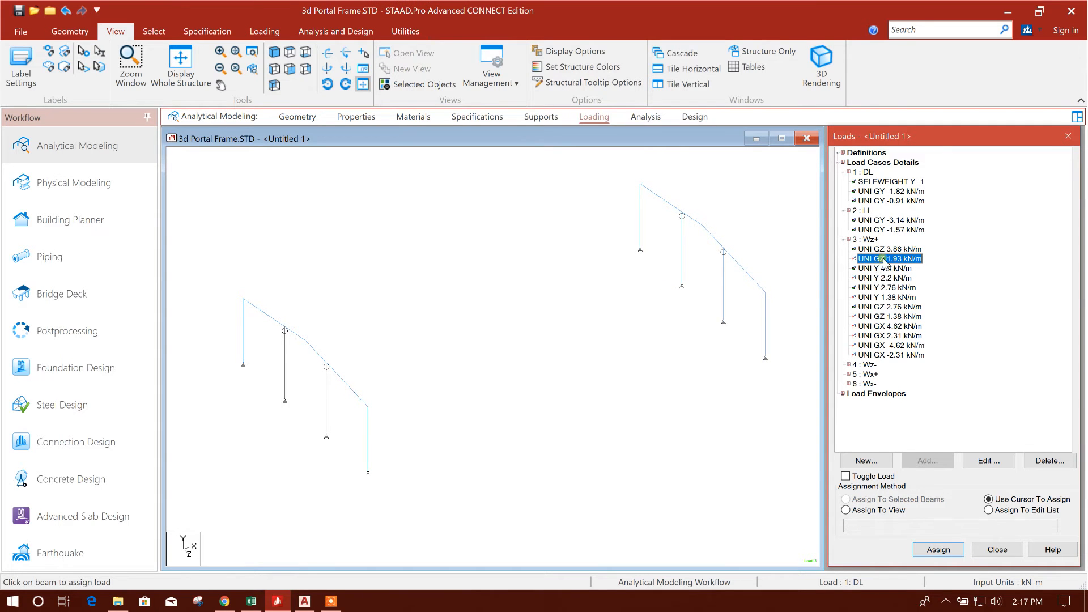
pyautogui.moveTo(532, 349); pyautogui.dragTo(549, 329, button='middle')
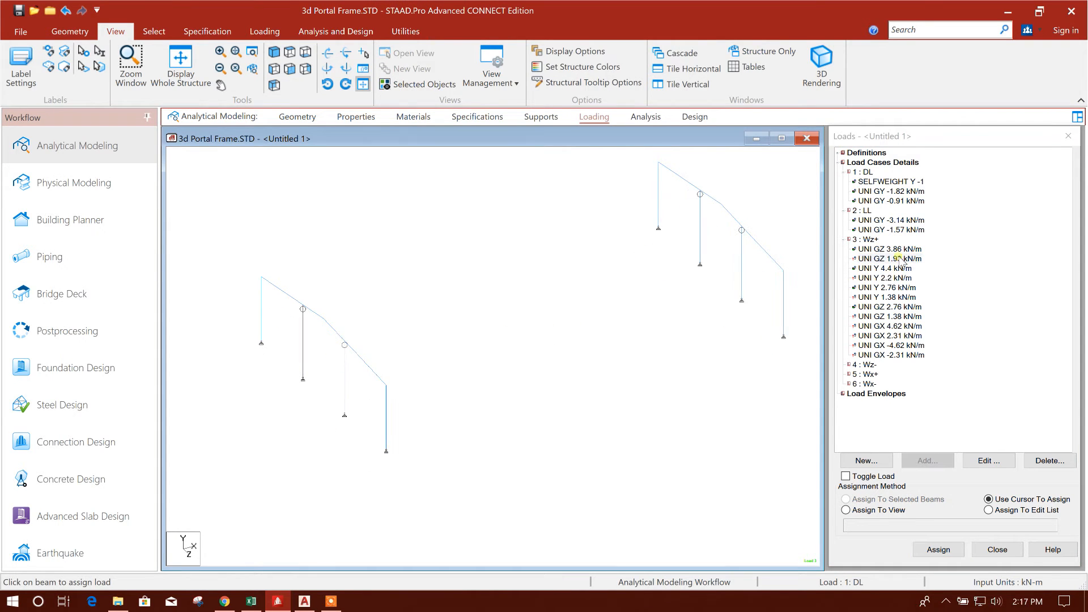
pyautogui.click(273, 68)
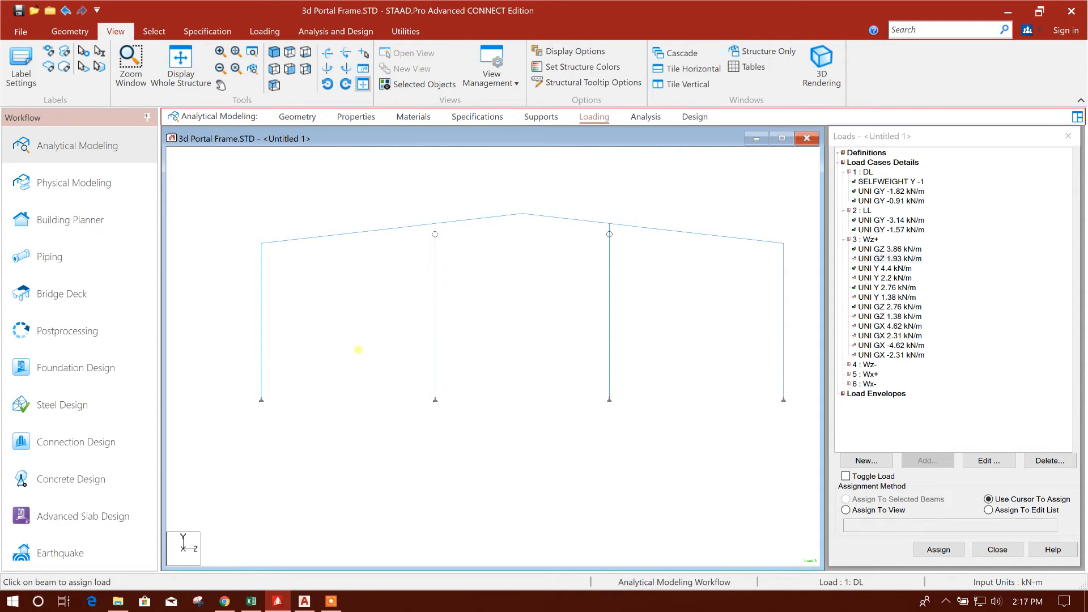
pyautogui.click(262, 284)
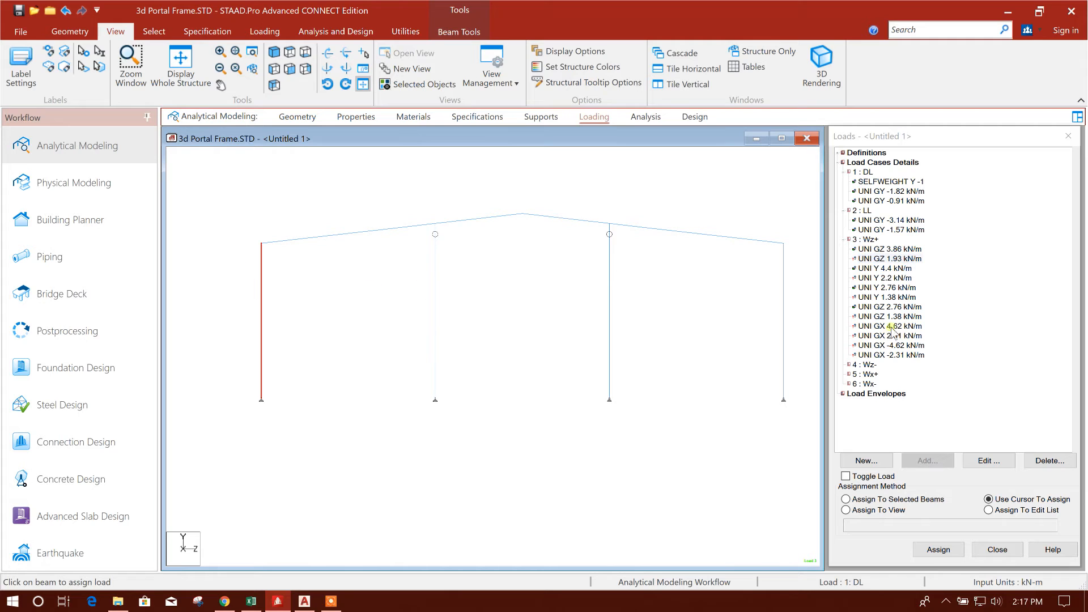
pyautogui.click(869, 499)
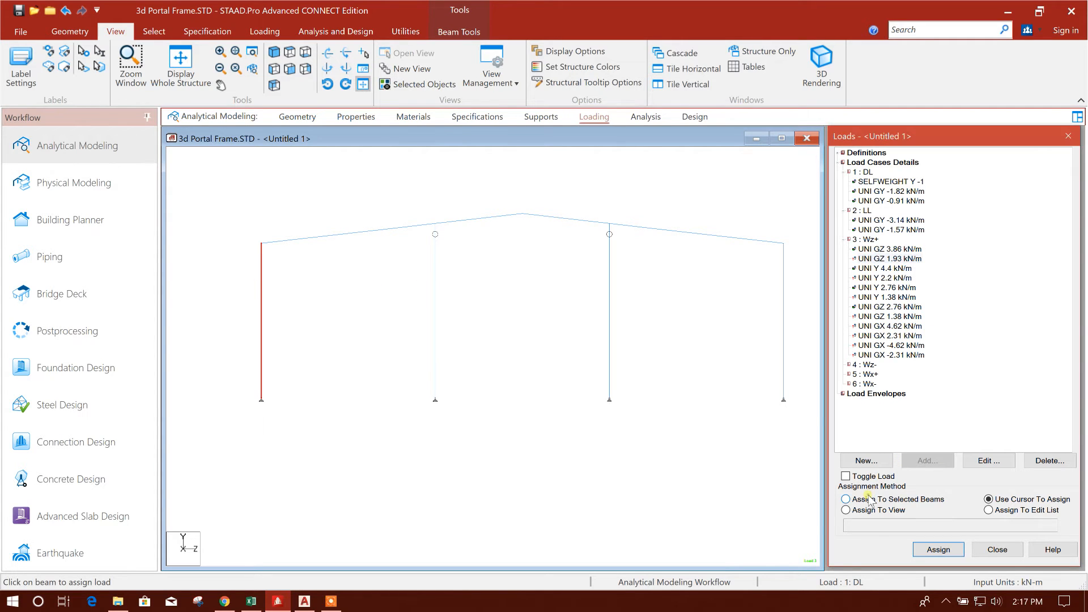
pyautogui.click(938, 549)
pyautogui.click(974, 391)
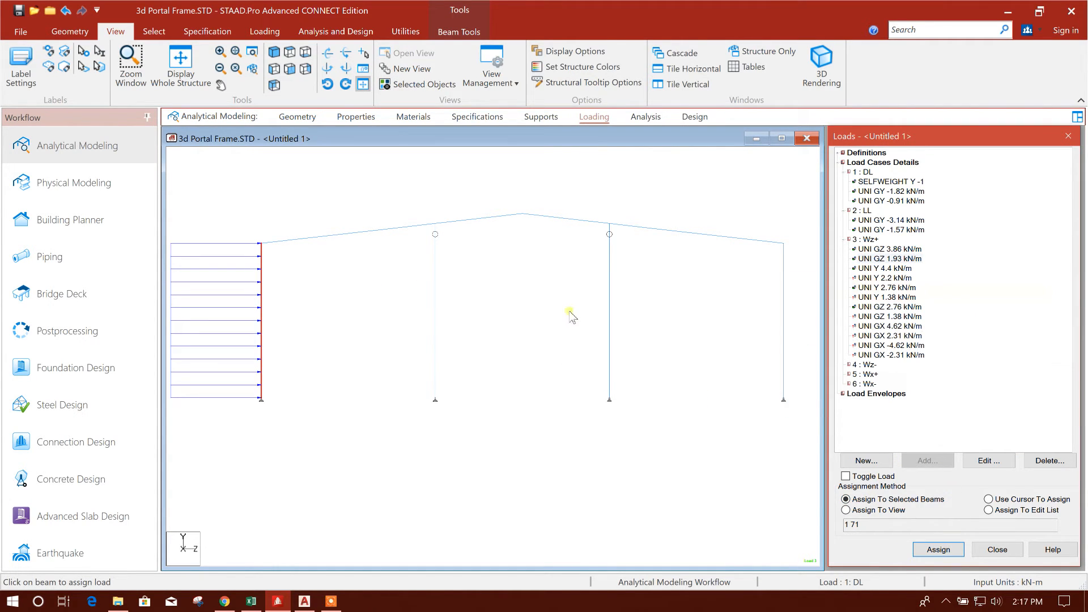
# Step: Assign the Wz+ load UNI Y 2.2 kN/m to the left-slope rafters of both end frames
pyautogui.click(884, 277)
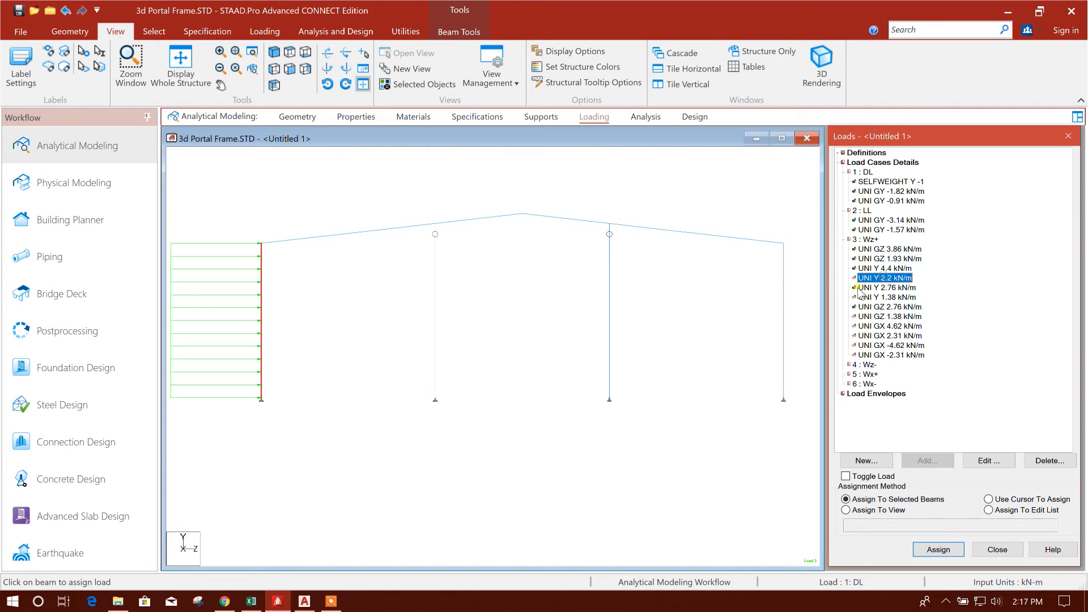
pyautogui.click(396, 254)
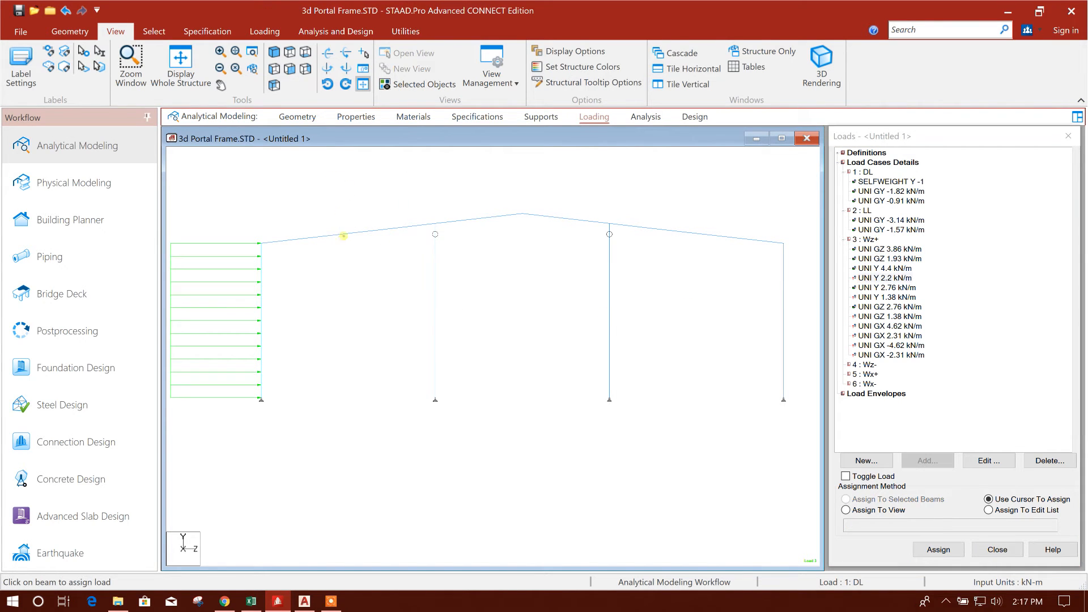
pyautogui.click(348, 234)
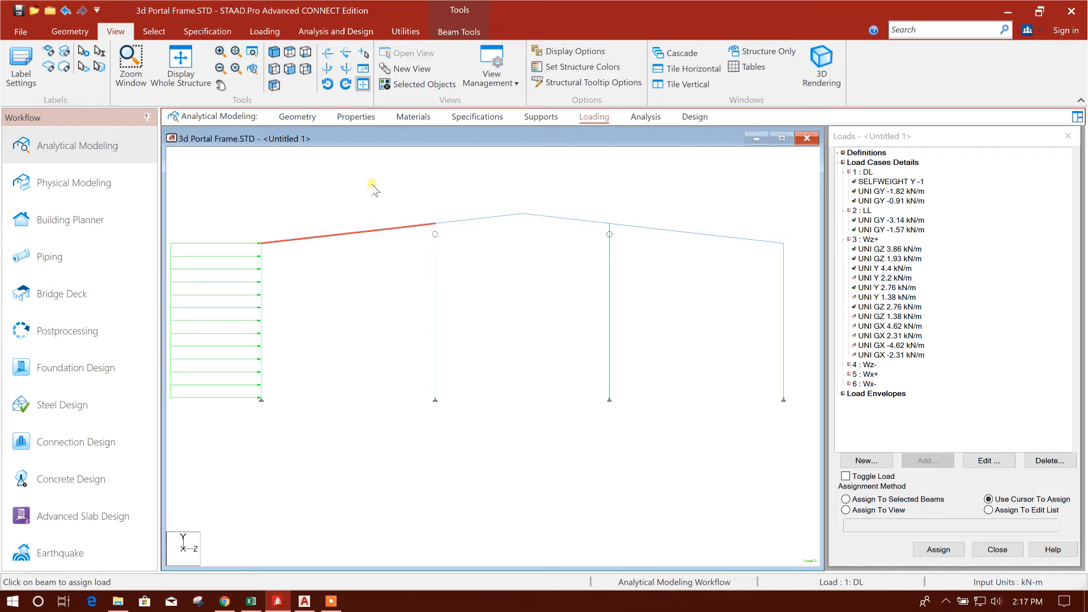
pyautogui.click(480, 217)
pyautogui.click(873, 498)
pyautogui.click(938, 549)
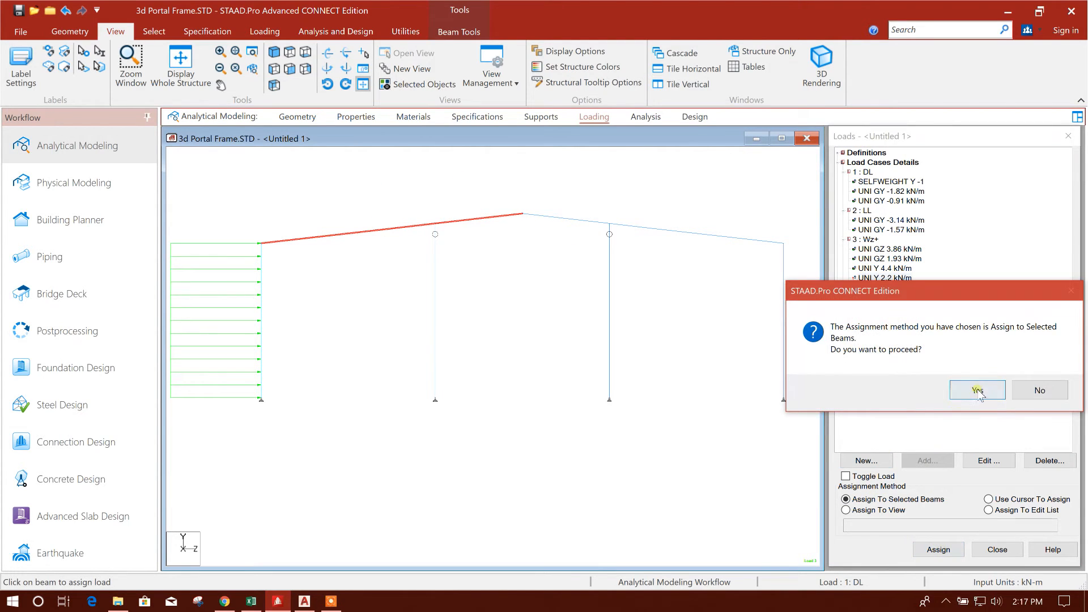
pyautogui.click(904, 389)
pyautogui.moveTo(558, 319); pyautogui.dragTo(540, 322, button='middle')
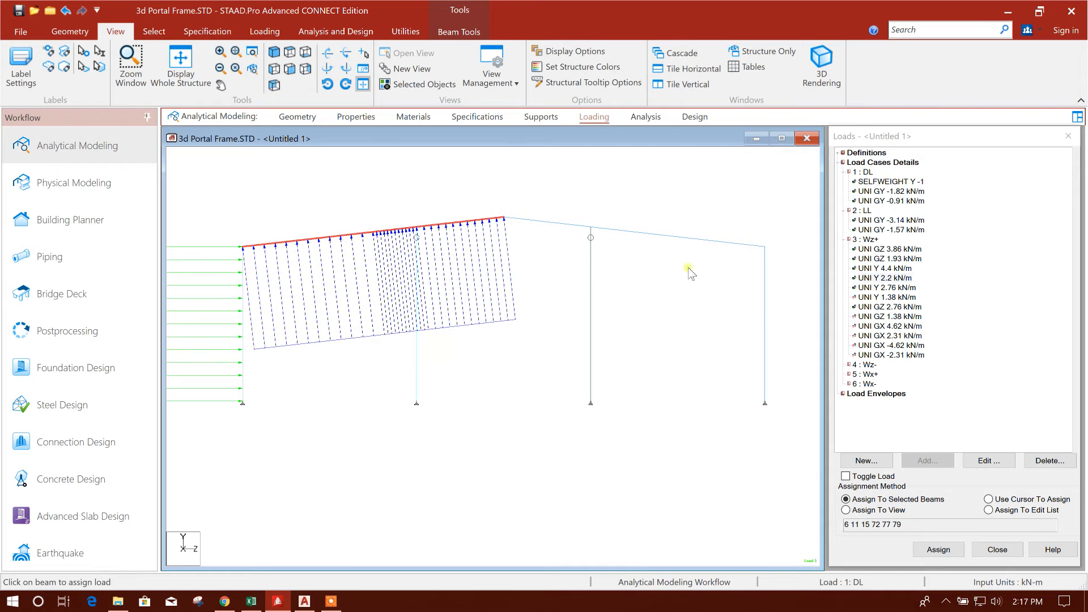
# Step: Assign the Wz+ load UNI Y 1.38 kN/m to the right-slope rafters of both end frames and return to side elevation
pyautogui.click(885, 298)
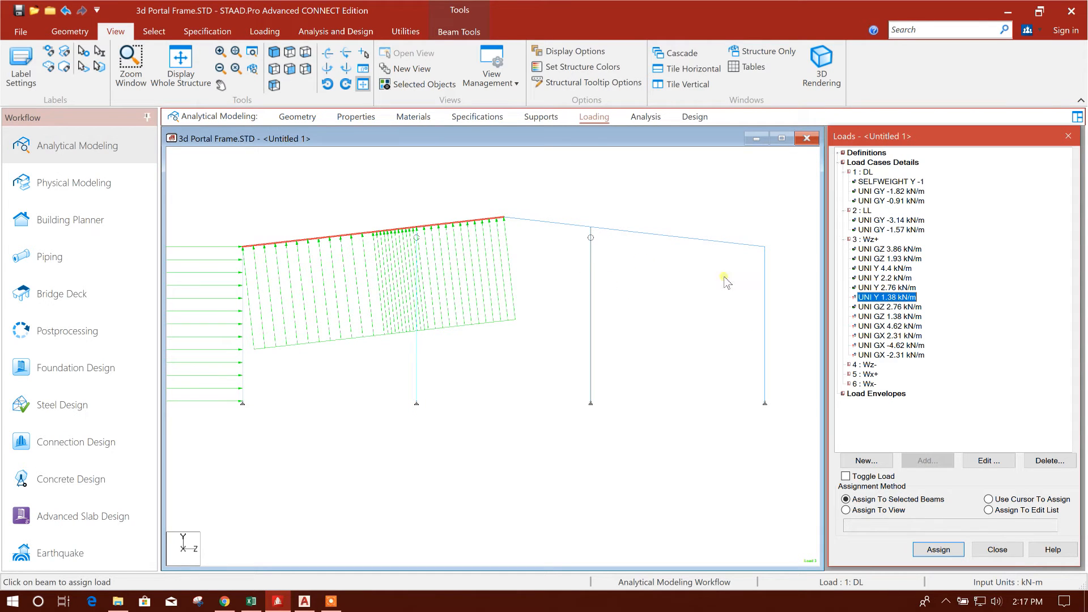
pyautogui.moveTo(730, 270); pyautogui.dragTo(658, 216)
pyautogui.moveTo(632, 252); pyautogui.dragTo(627, 245)
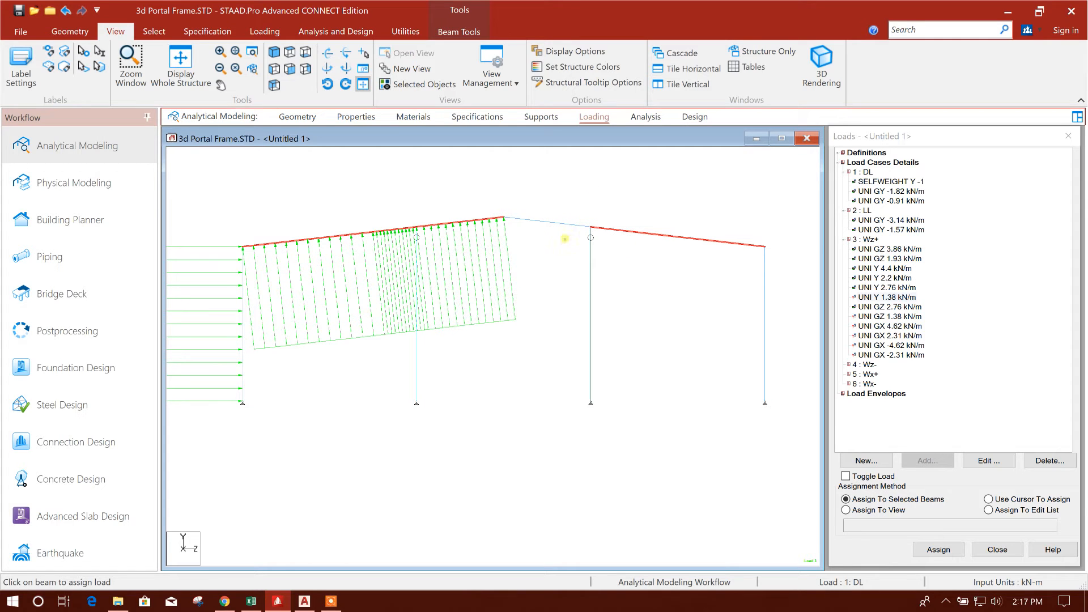
pyautogui.moveTo(704, 276); pyautogui.dragTo(639, 217)
pyautogui.keyDown('ctrl'); pyautogui.moveTo(572, 230); pyautogui.dragTo(539, 193); pyautogui.keyUp('ctrl')
pyautogui.keyDown('ctrl'); pyautogui.moveTo(683, 280); pyautogui.dragTo(605, 187); pyautogui.keyUp('ctrl')
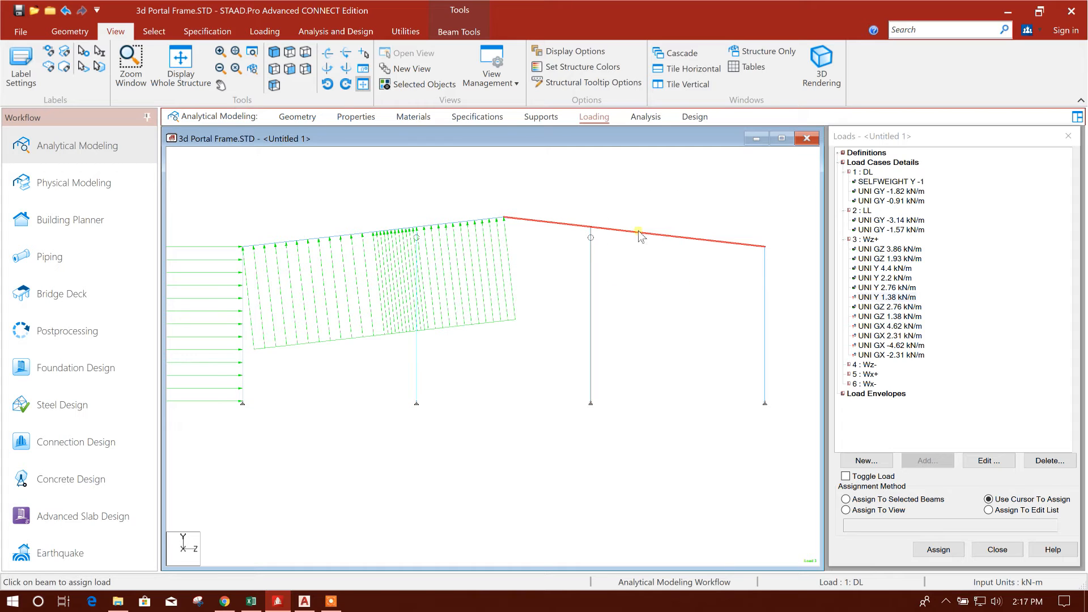
pyautogui.click(274, 52)
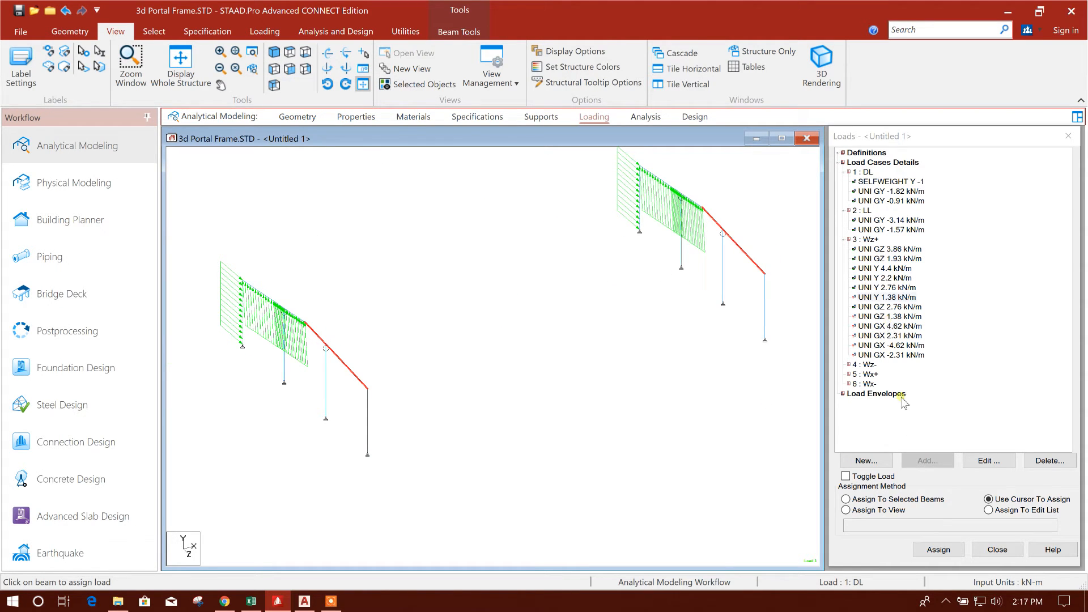
pyautogui.click(860, 500)
pyautogui.click(938, 549)
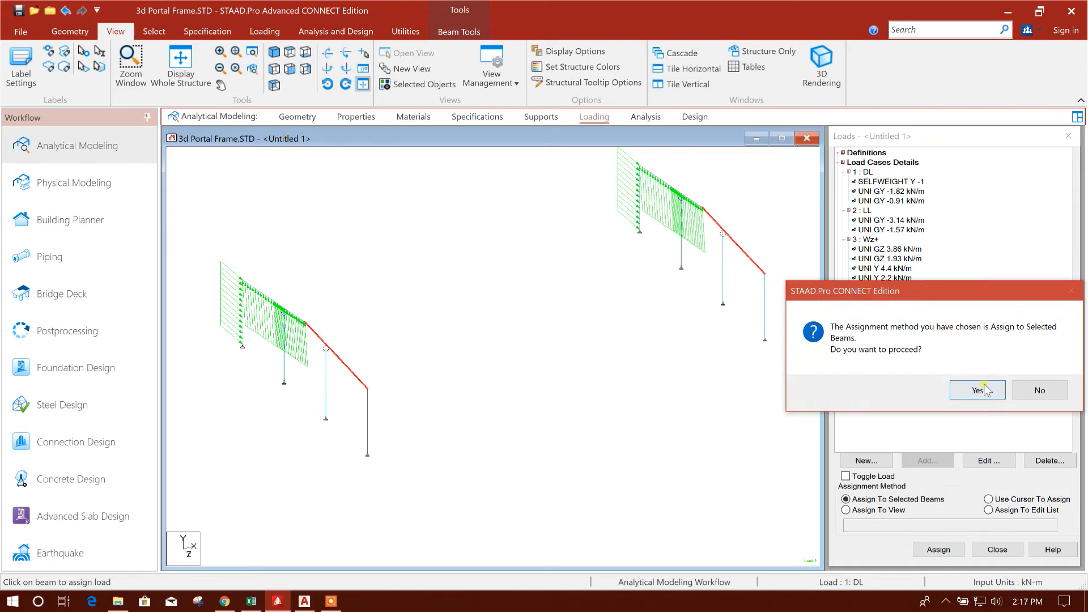
pyautogui.click(907, 389)
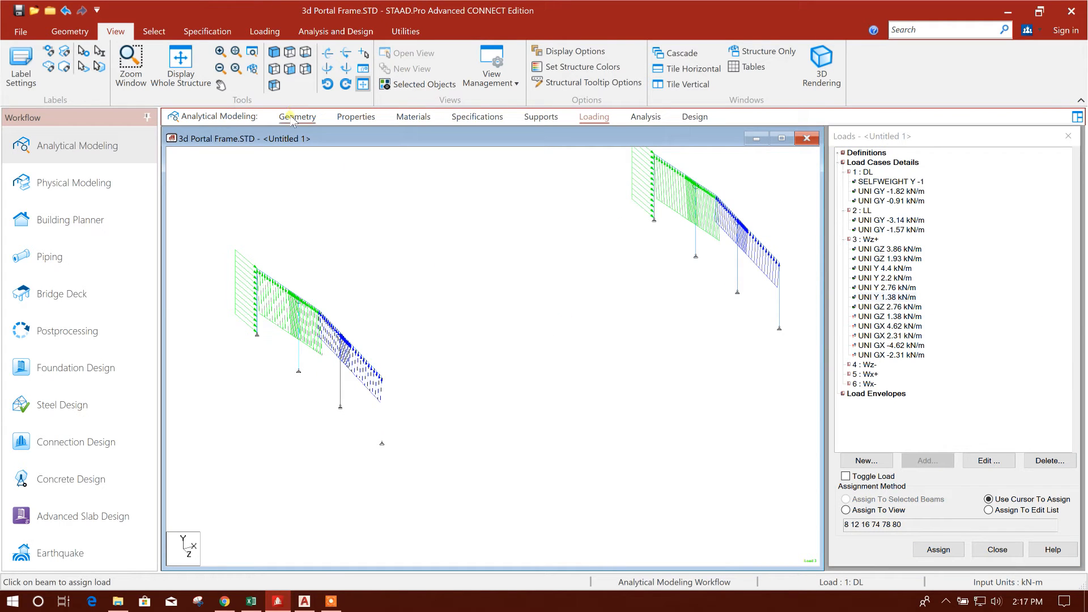
pyautogui.click(274, 68)
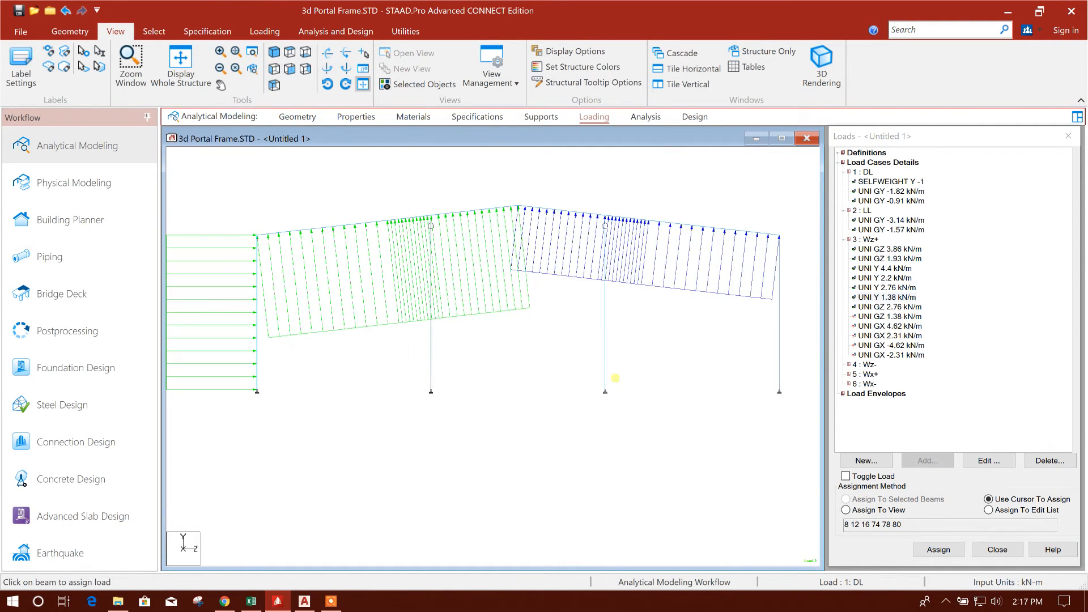
# Step: Assign the Wz+ load UNI GZ 1.38 kN/m to the right-hand corner columns of both end frames in side elevation
pyautogui.click(678, 316)
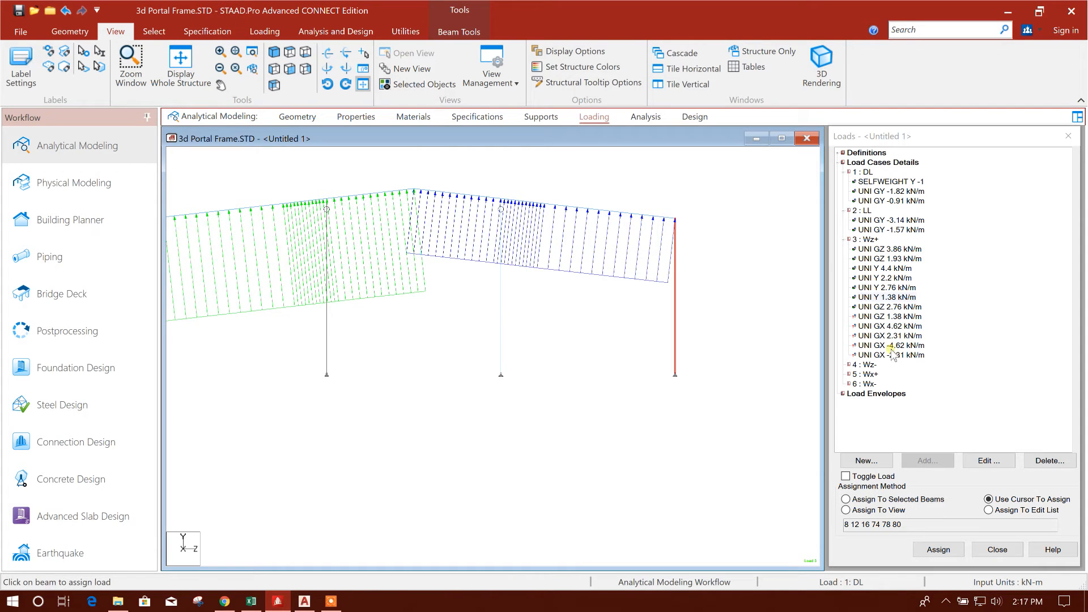
pyautogui.click(901, 317)
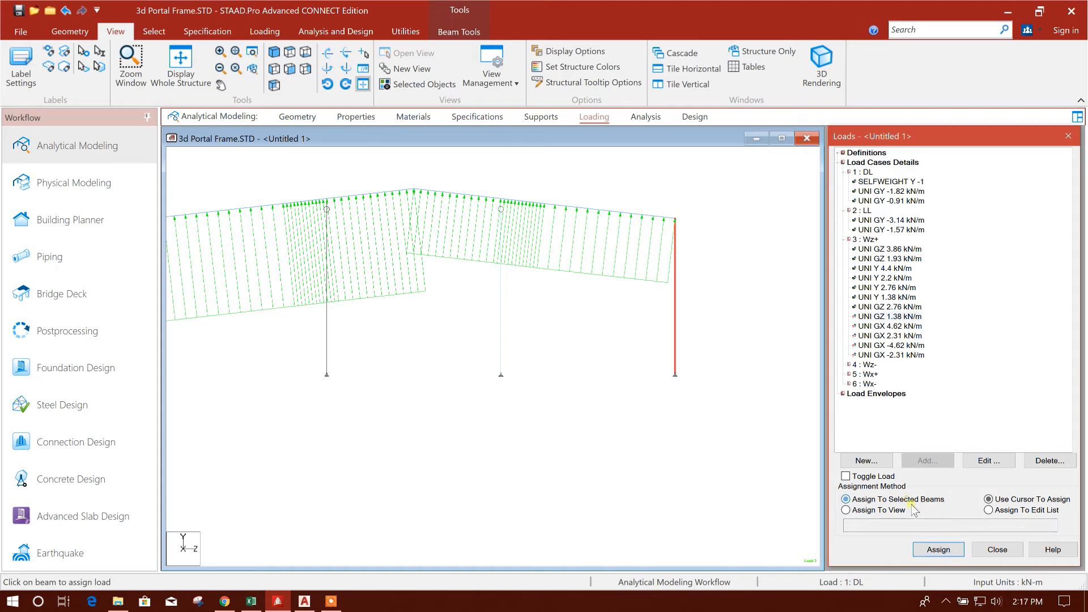
pyautogui.click(938, 549)
pyautogui.click(705, 391)
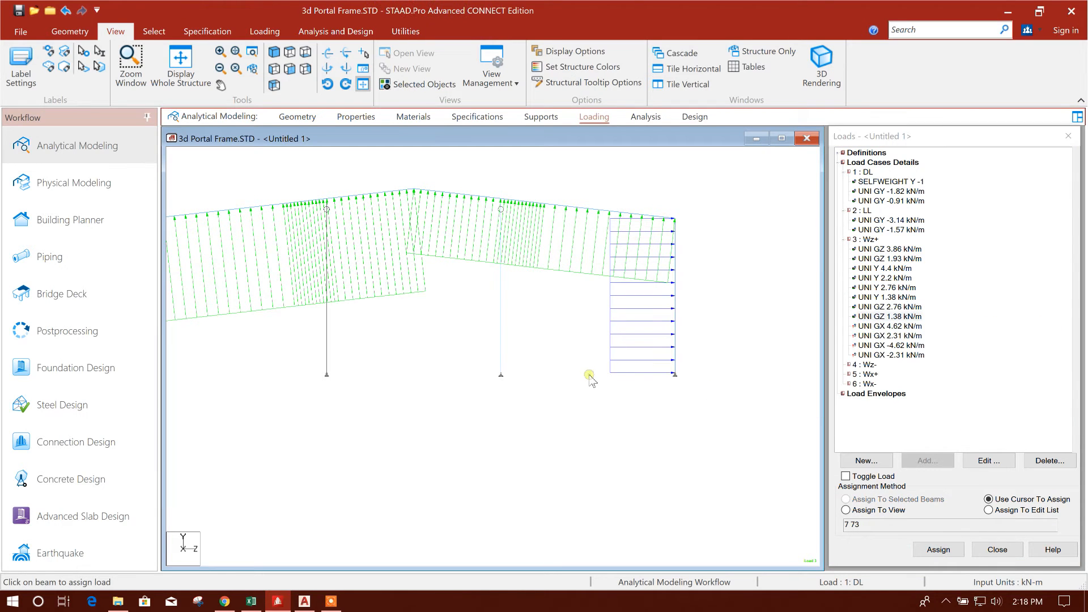
# Step: Assign the Wz+ load UNI GX 4.62 kN/m to the two inner gable columns of the far end frame in isometric view
pyautogui.click(290, 51)
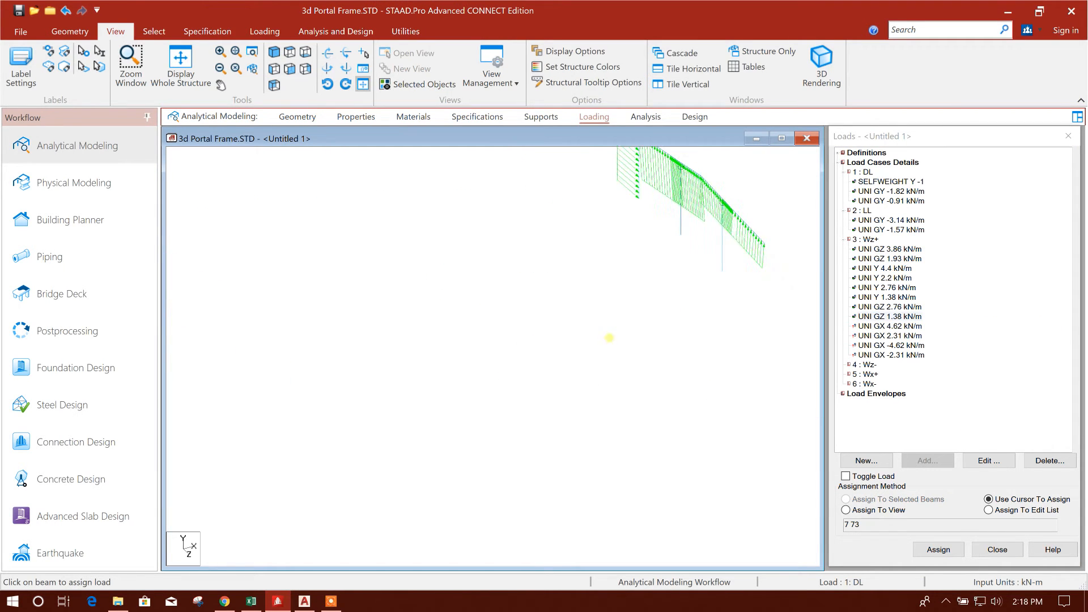
pyautogui.click(894, 326)
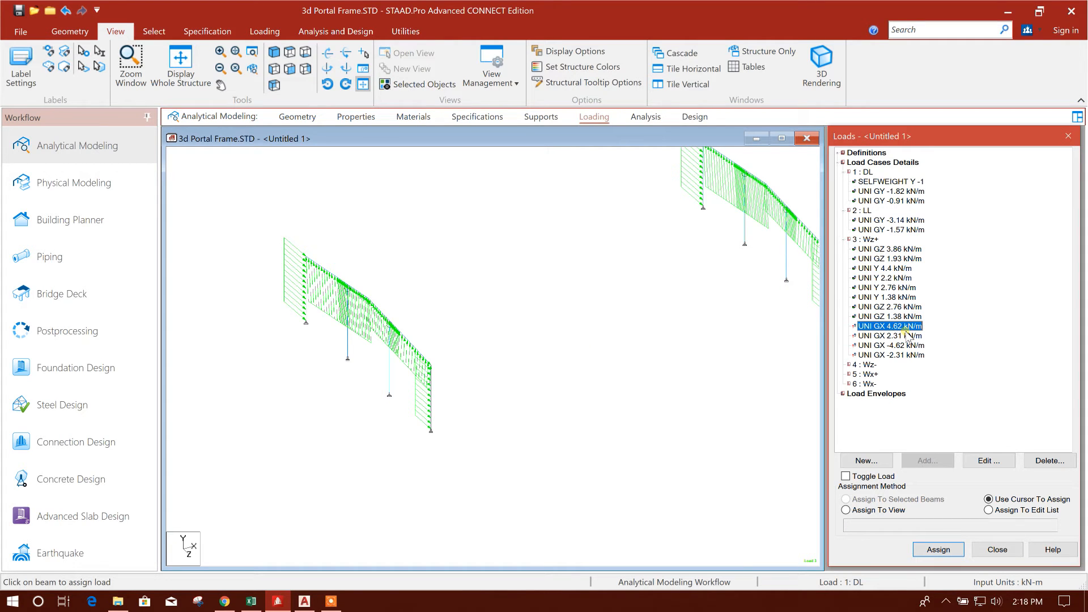
pyautogui.click(390, 369)
pyautogui.click(348, 340)
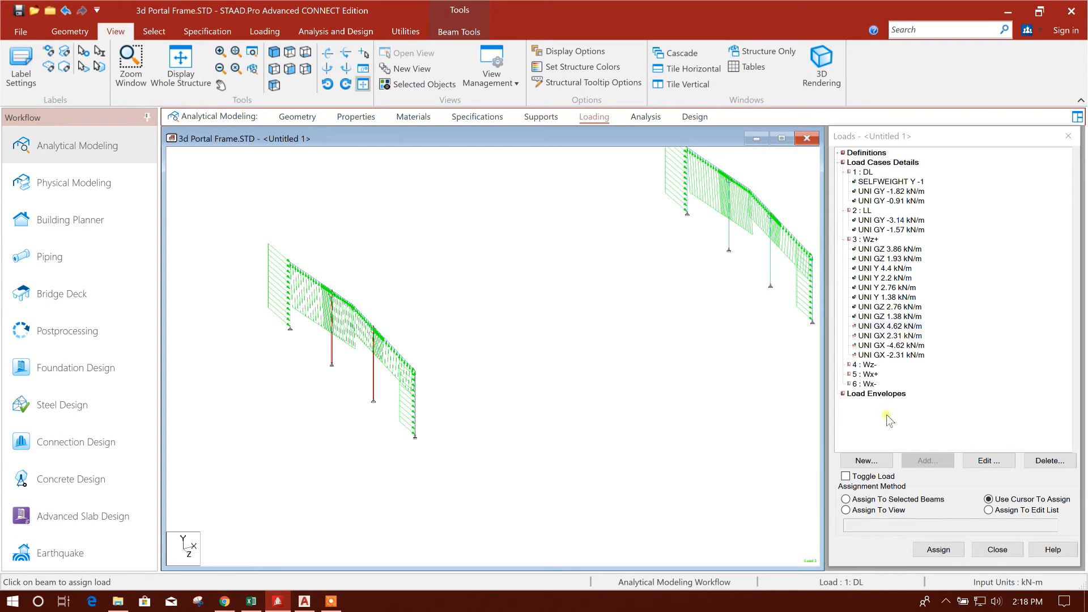
pyautogui.click(770, 263)
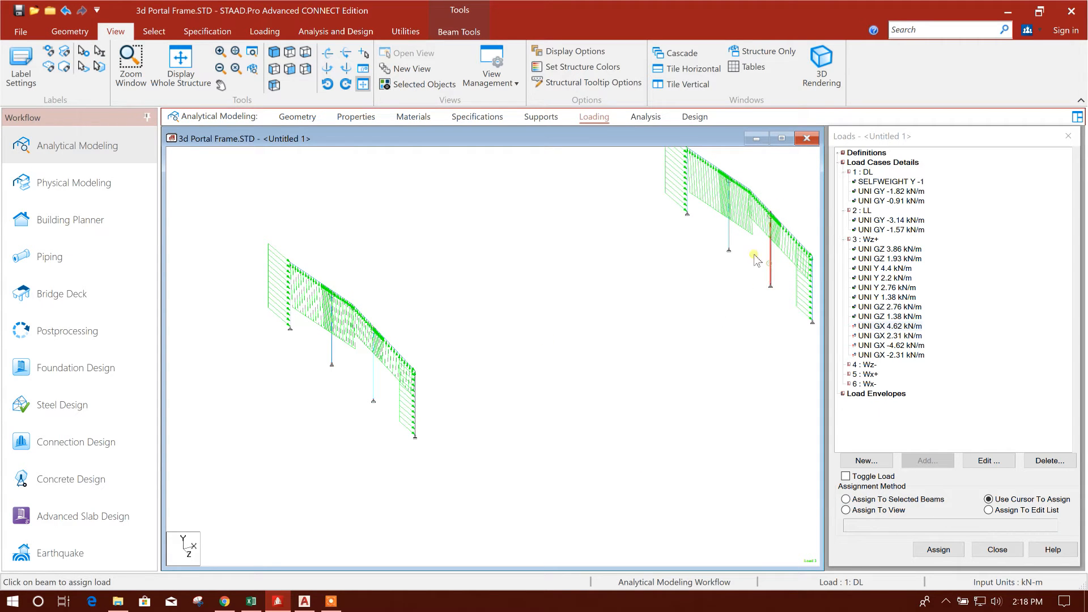
pyautogui.click(729, 236)
pyautogui.click(890, 324)
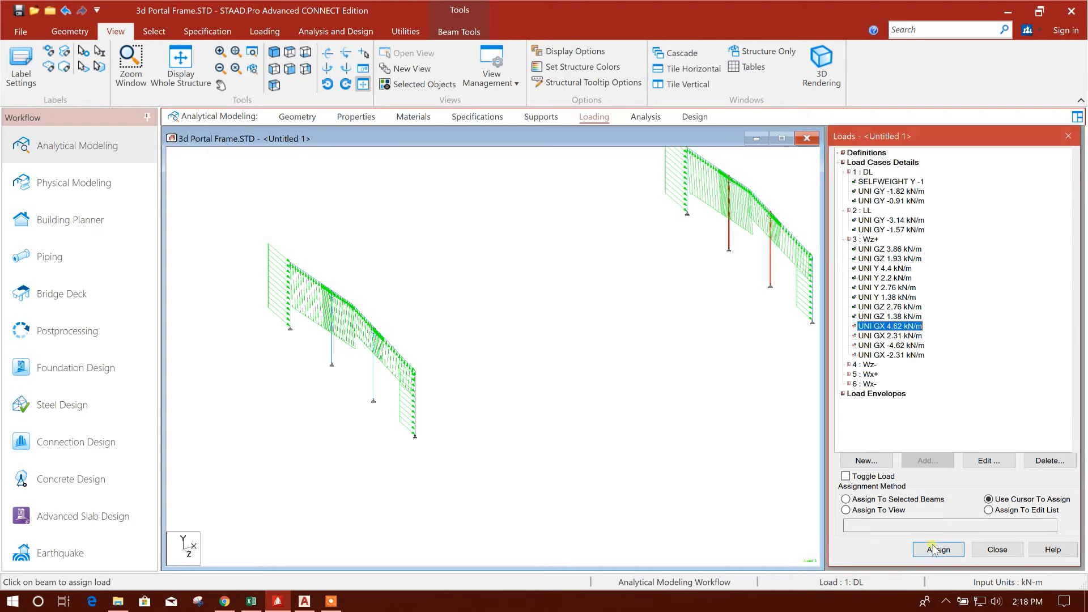
pyautogui.click(882, 500)
pyautogui.click(936, 550)
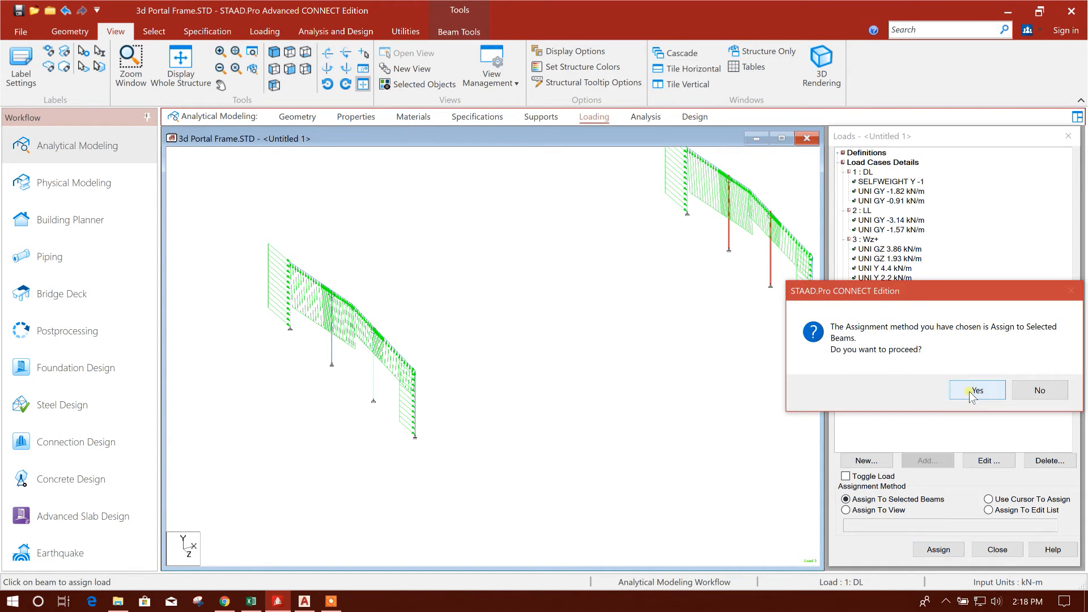
pyautogui.click(970, 391)
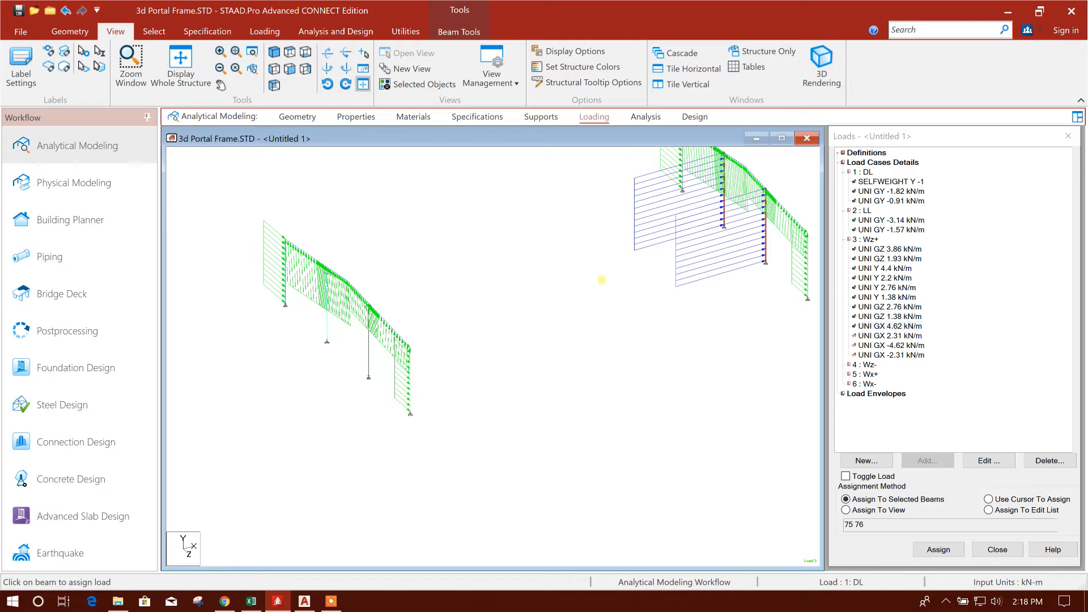
# Step: Assign the Wz+ load UNI GX 2.31 kN/m to the two corner columns of the far end frame
pyautogui.moveTo(601, 279); pyautogui.dragTo(568, 307, button='middle')
pyautogui.click(647, 190)
pyautogui.click(773, 296)
pyautogui.click(907, 335)
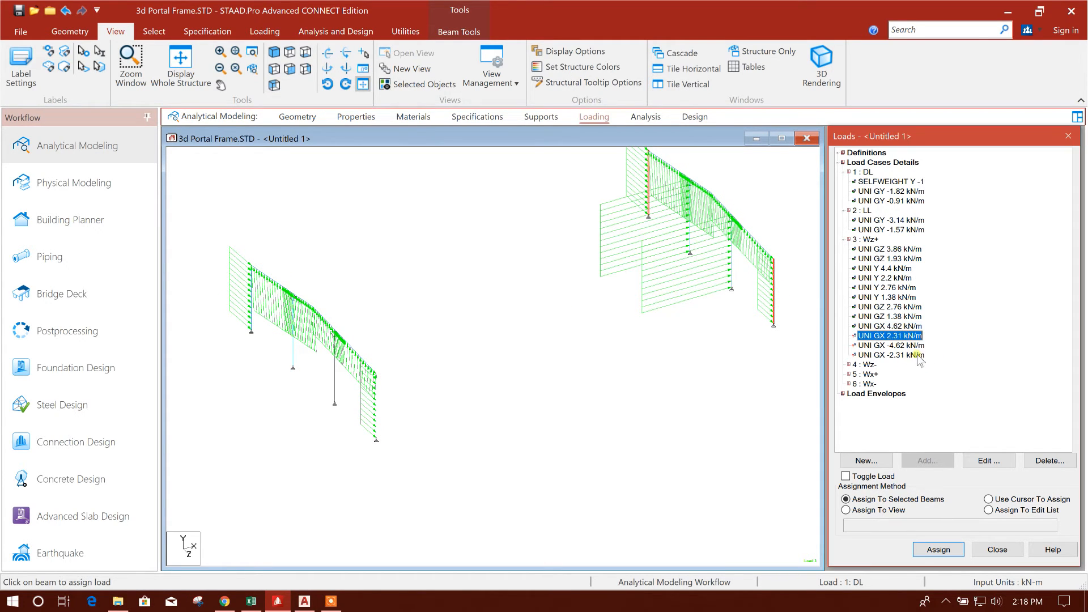
pyautogui.click(938, 549)
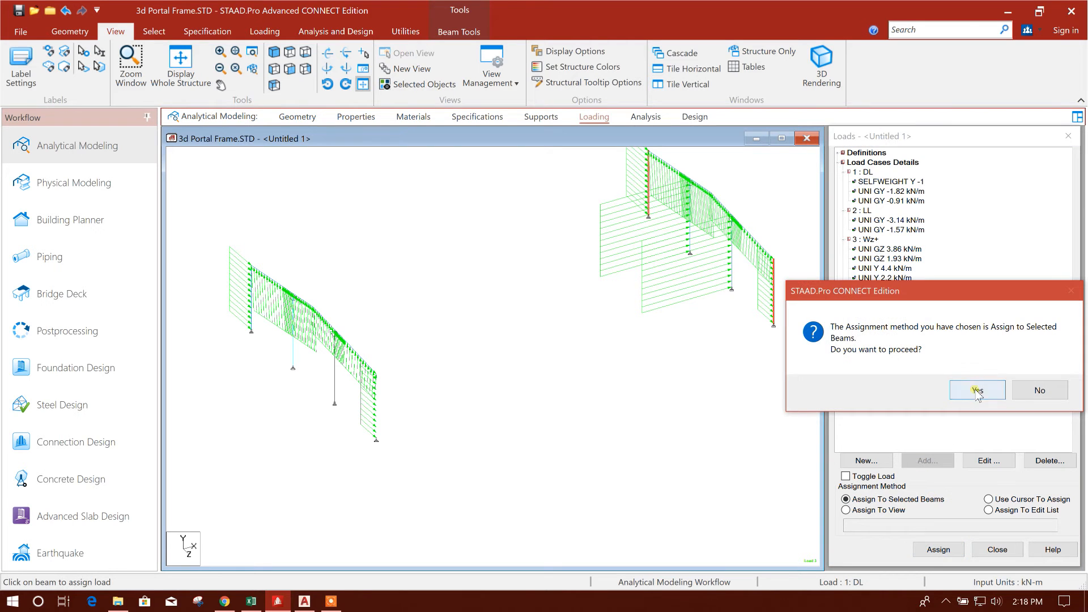
pyautogui.click(977, 391)
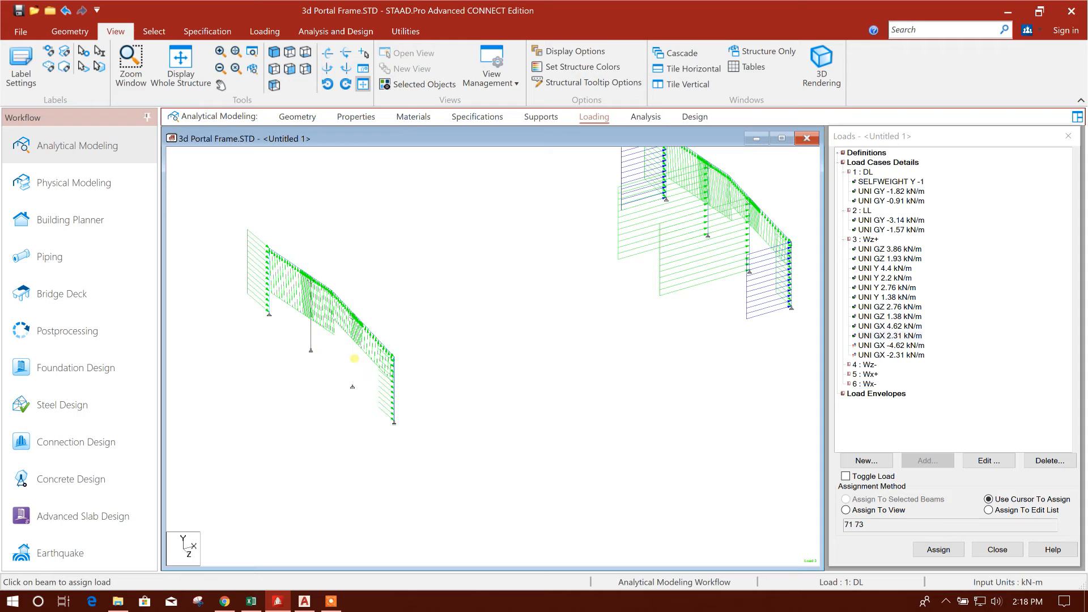
# Step: Assign the Wz+ load UNI GX -4.62 kN/m to the two inner gable columns of the near end frame
pyautogui.click(353, 354)
pyautogui.keyDown('ctrl'); pyautogui.click(311, 337); pyautogui.keyUp('ctrl')
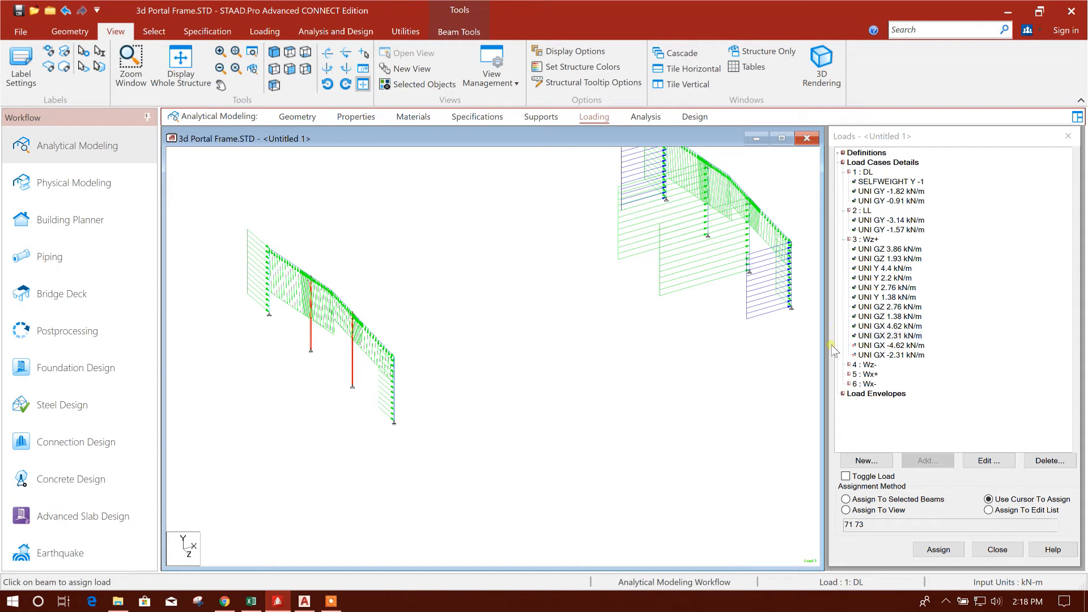
pyautogui.click(898, 346)
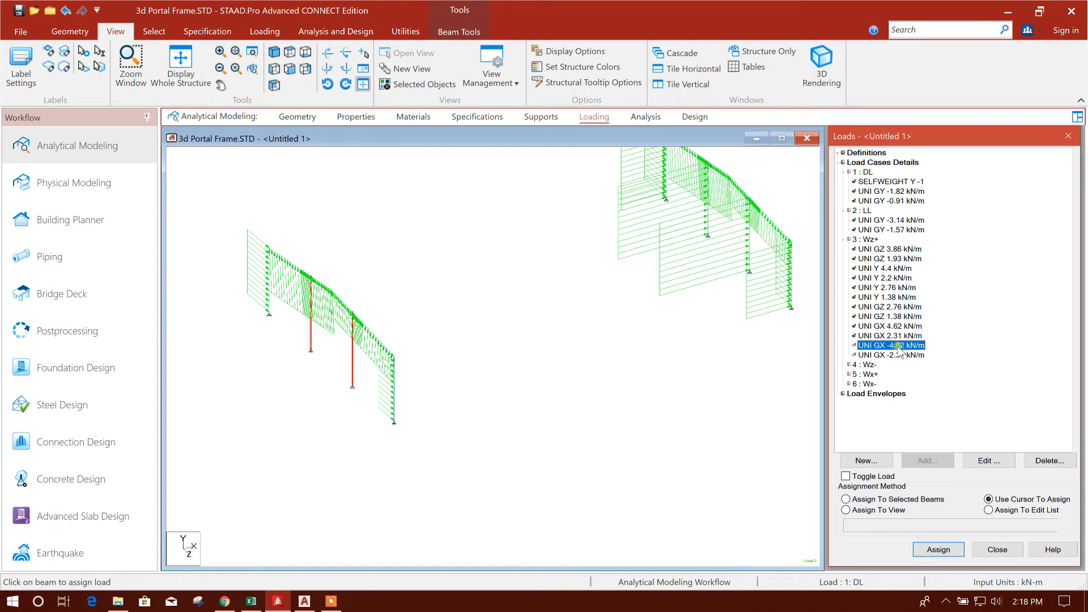
pyautogui.click(902, 501)
pyautogui.click(932, 550)
pyautogui.click(903, 388)
# Step: Assign the Wz+ load UNI GX -2.31 kN/m to the two corner columns of the near end frame
pyautogui.click(398, 404)
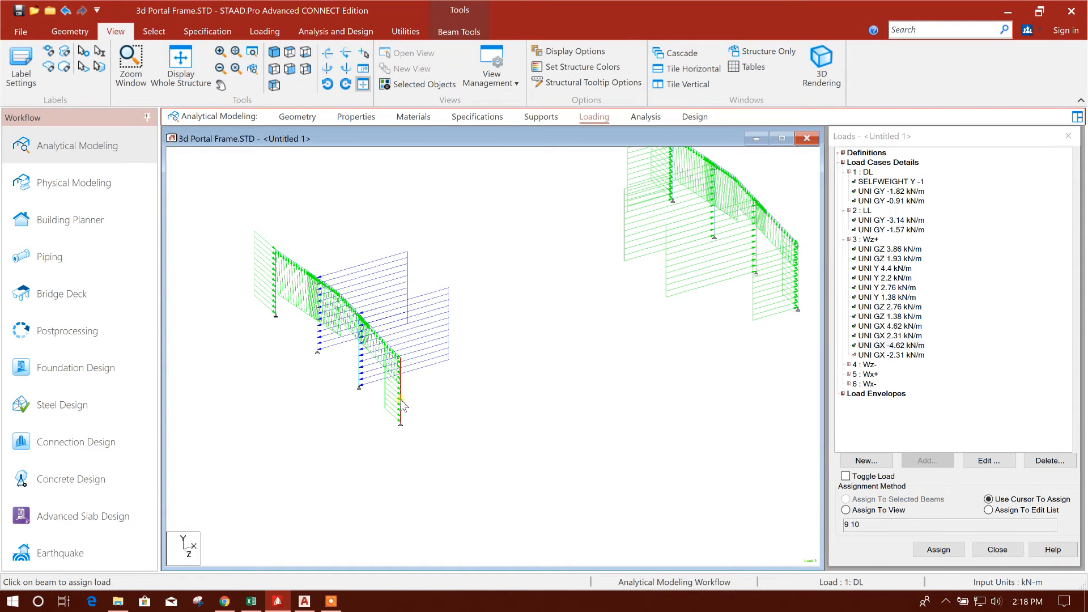
pyautogui.click(275, 288)
pyautogui.click(891, 355)
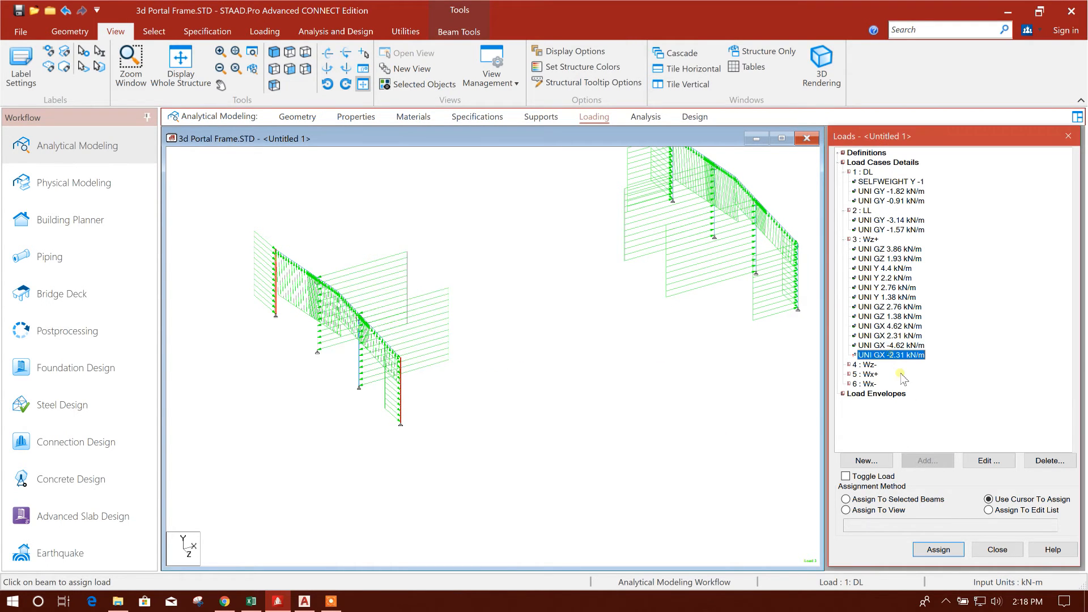
pyautogui.click(947, 550)
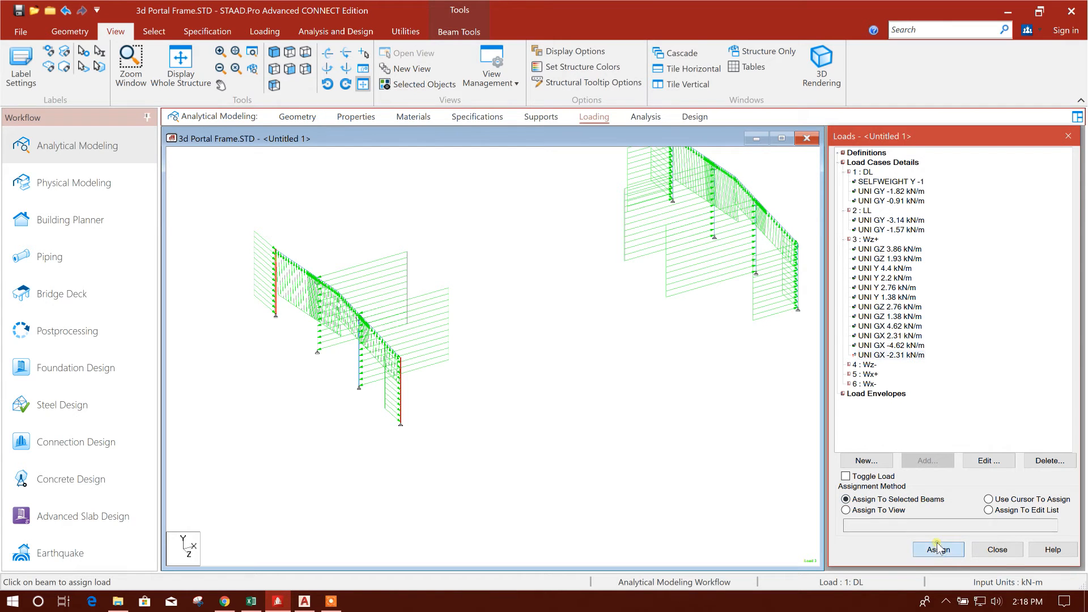
pyautogui.click(977, 390)
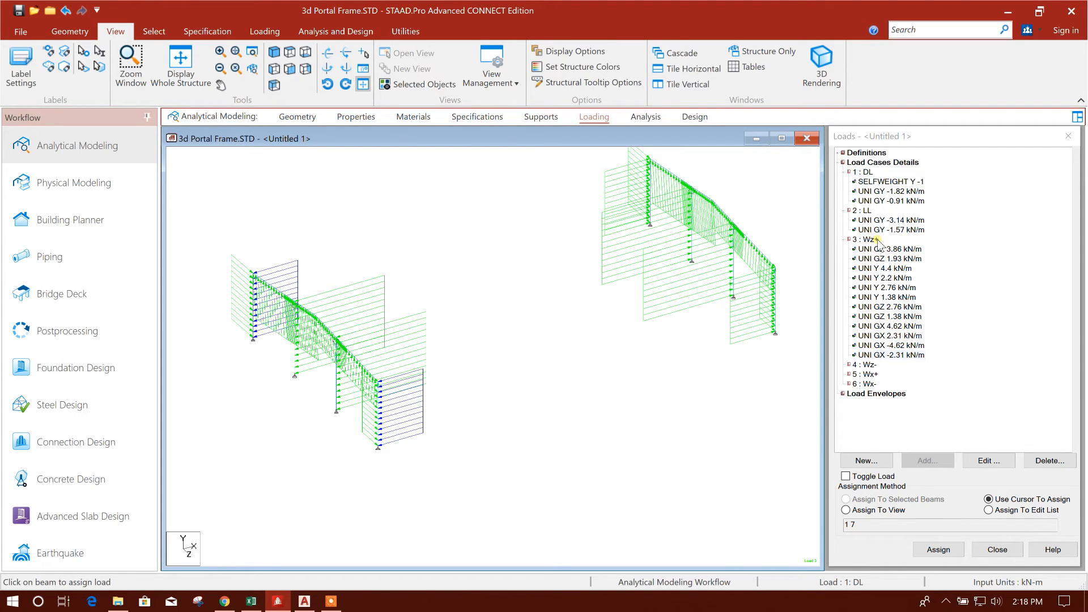
# Step: Display the whole structure in isometric view and review its assigned Wz+ loads
pyautogui.moveTo(545, 360); pyautogui.dragTo(532, 374, button='middle')
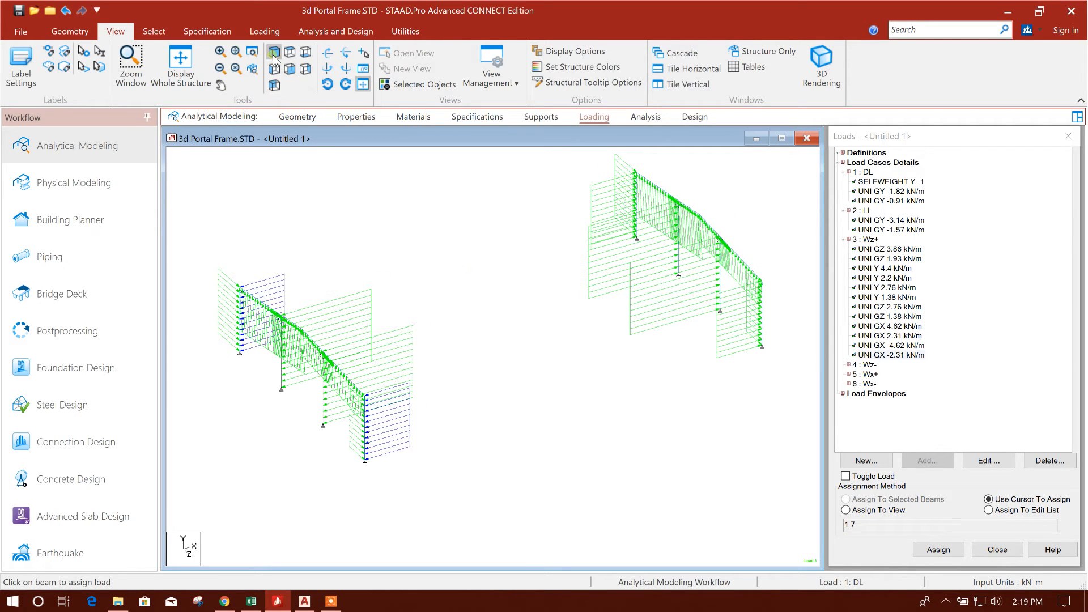
pyautogui.click(181, 63)
pyautogui.moveTo(592, 492); pyautogui.dragTo(604, 422, button='middle')
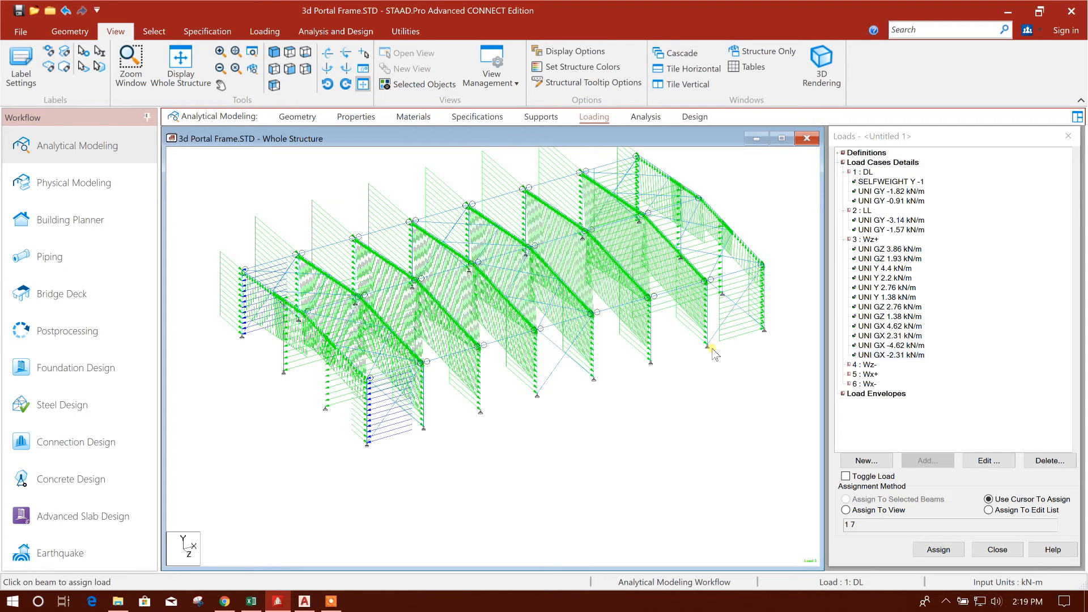
pyautogui.moveTo(693, 440); pyautogui.dragTo(703, 438, button='middle')
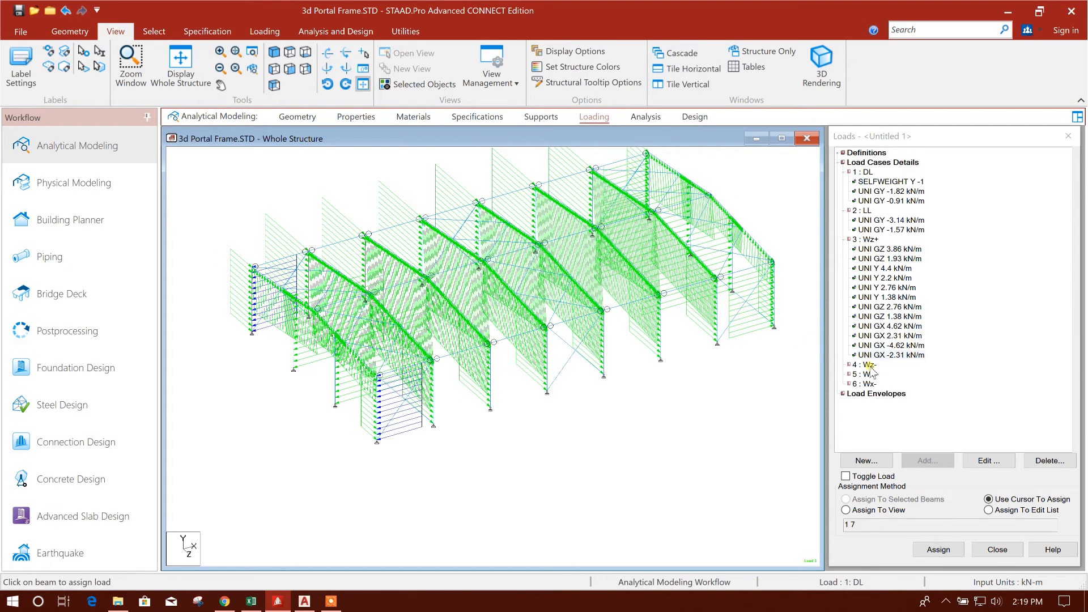
# Step: Examine the member loads of case Wz- on the whole structure and compare them with those of case Wz+
pyautogui.moveTo(606, 438); pyautogui.dragTo(594, 429, button='middle')
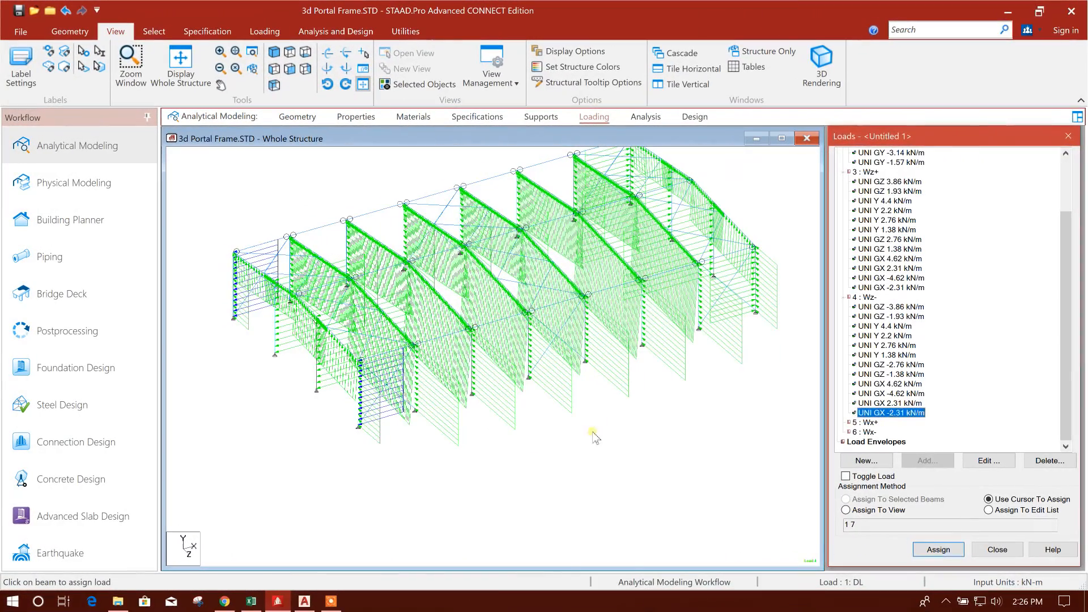
pyautogui.moveTo(590, 437); pyautogui.dragTo(617, 436, button='middle')
pyautogui.moveTo(574, 374); pyautogui.dragTo(592, 408, button='middle')
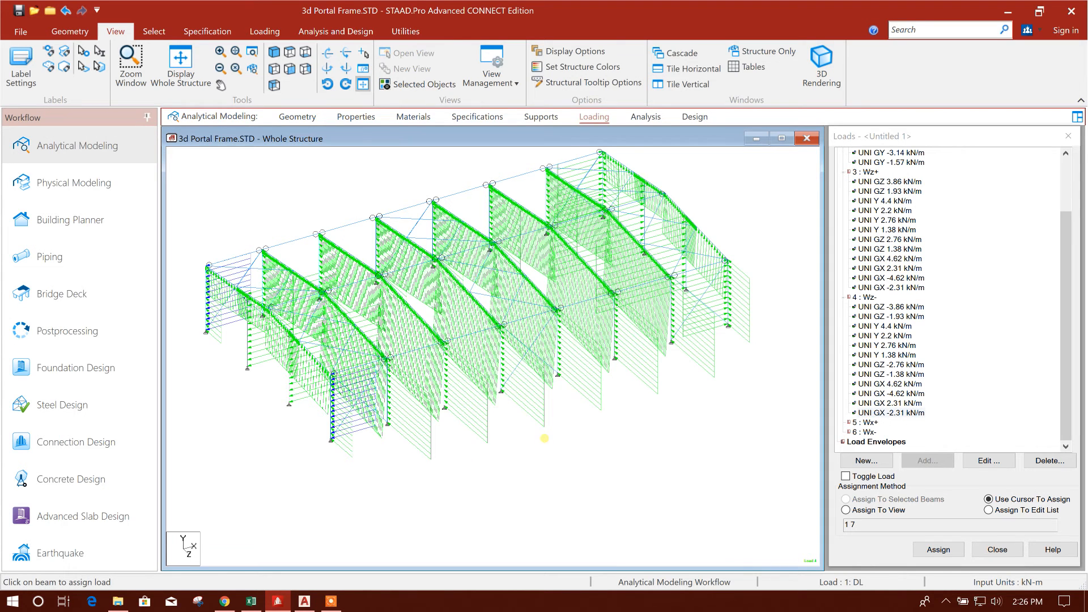
pyautogui.moveTo(542, 444); pyautogui.dragTo(547, 454, button='middle')
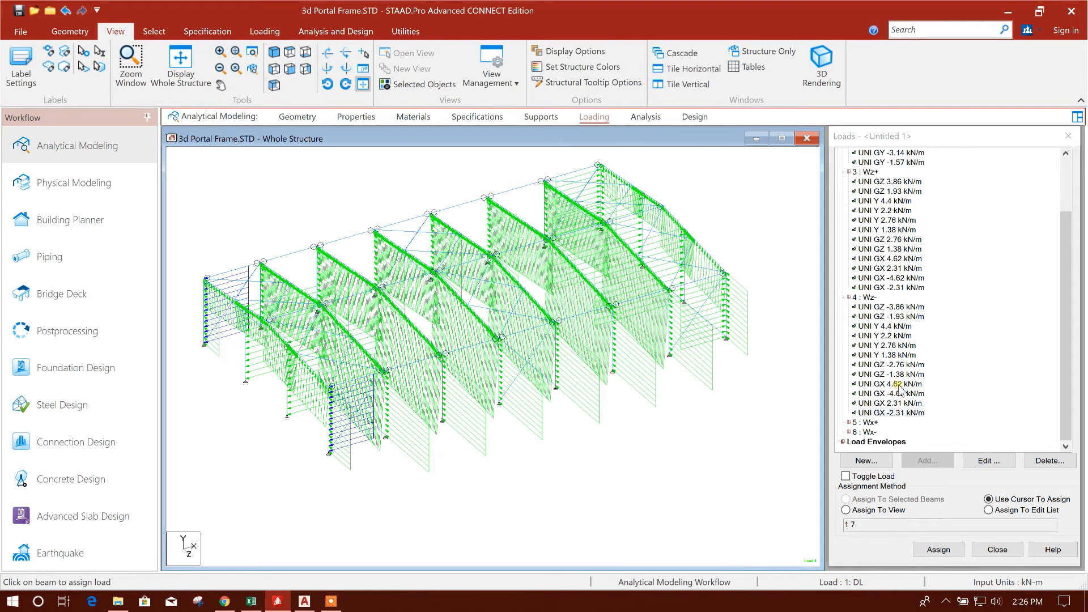
pyautogui.click(875, 288)
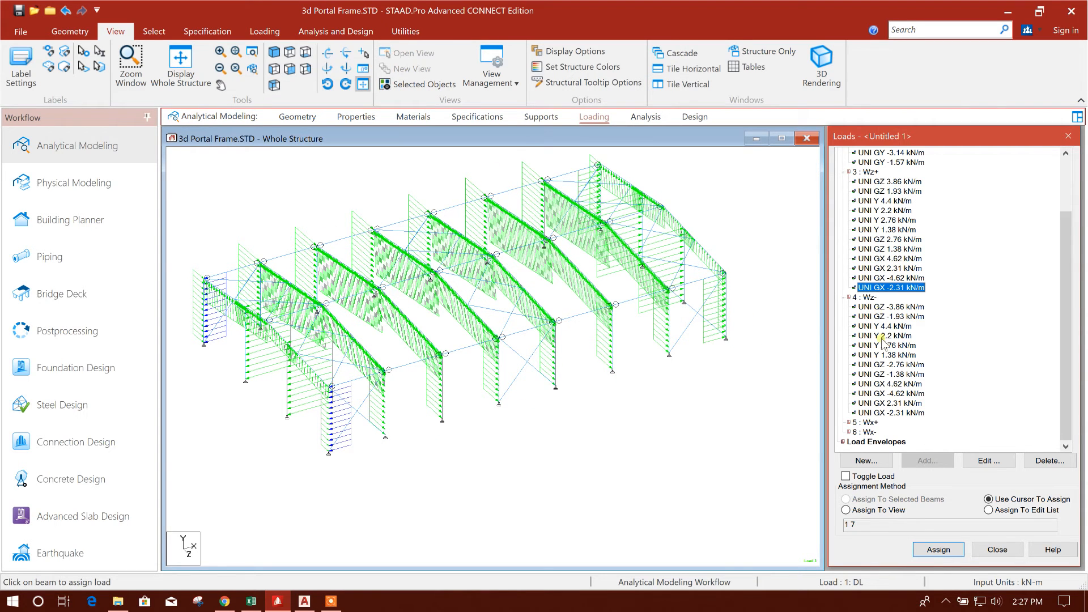
pyautogui.click(881, 413)
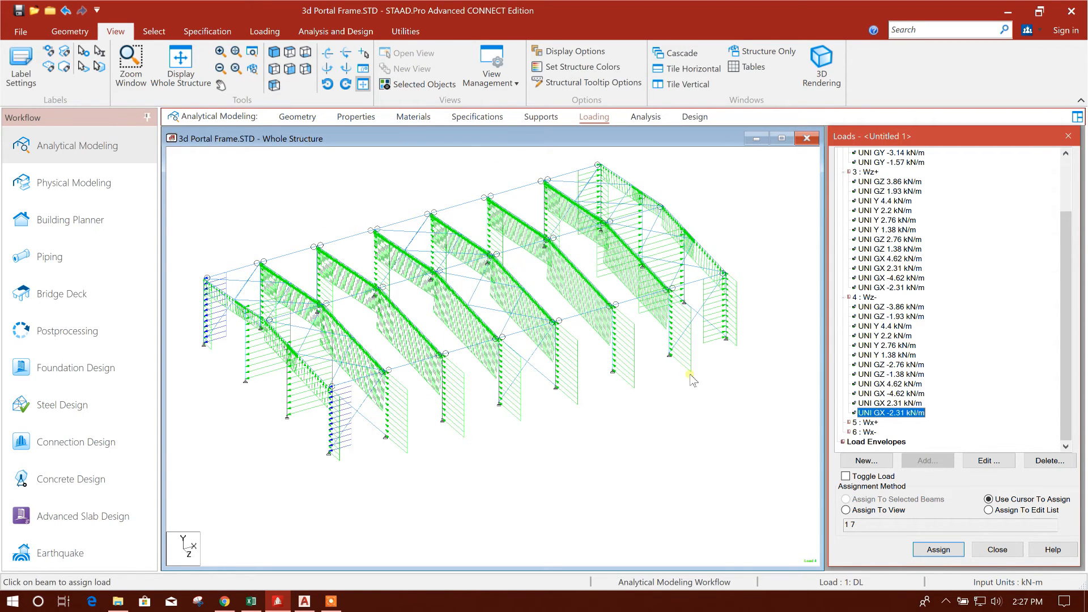
pyautogui.moveTo(466, 444); pyautogui.dragTo(485, 434, button='middle')
pyautogui.moveTo(618, 379); pyautogui.dragTo(605, 391, button='middle')
# Step: Collapse the Wz- and Wz+ load lists and start a new uniform force member load in load case 5 : Wx+
pyautogui.click(856, 422)
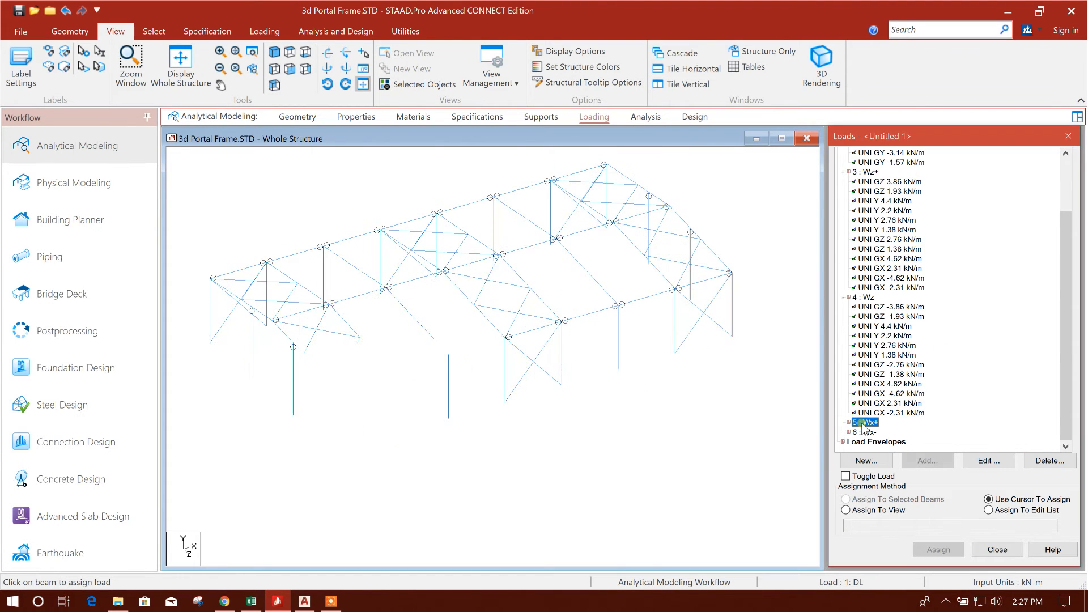
pyautogui.click(849, 297)
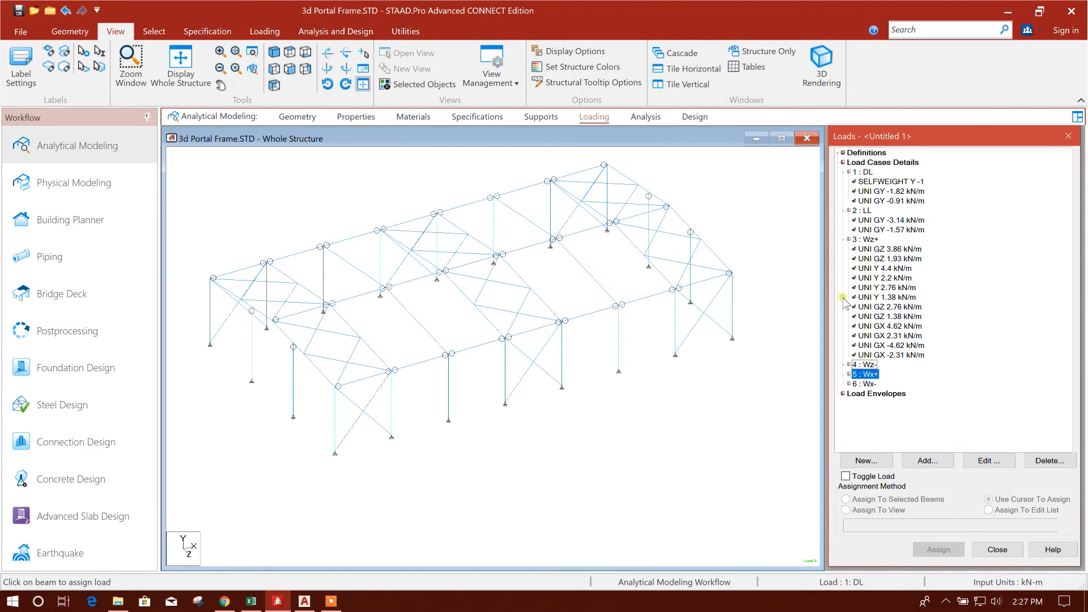
pyautogui.click(849, 239)
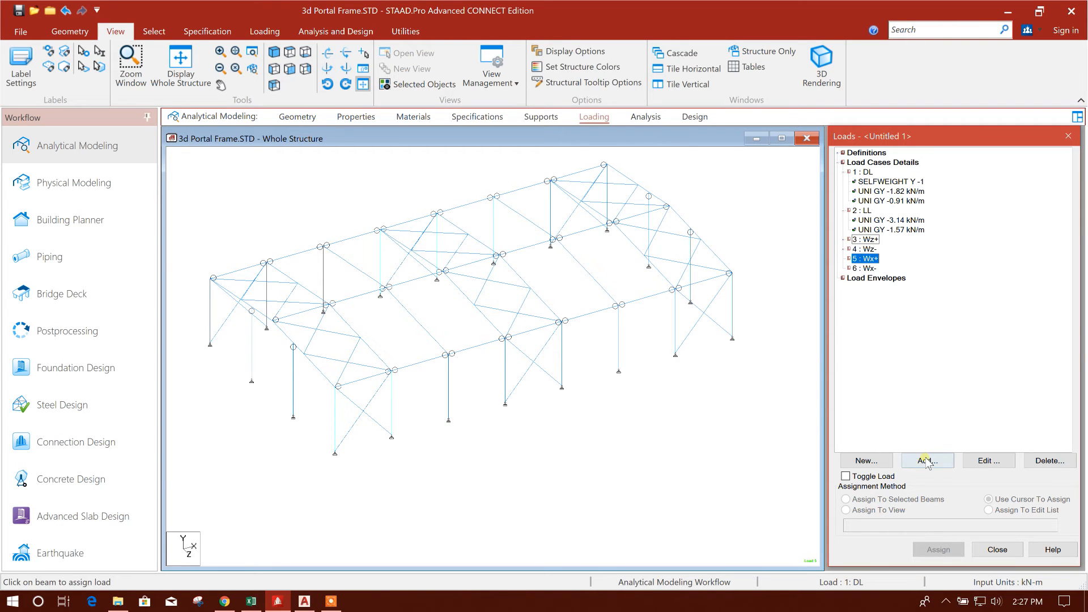
pyautogui.click(928, 460)
pyautogui.moveTo(816, 147); pyautogui.dragTo(697, 64)
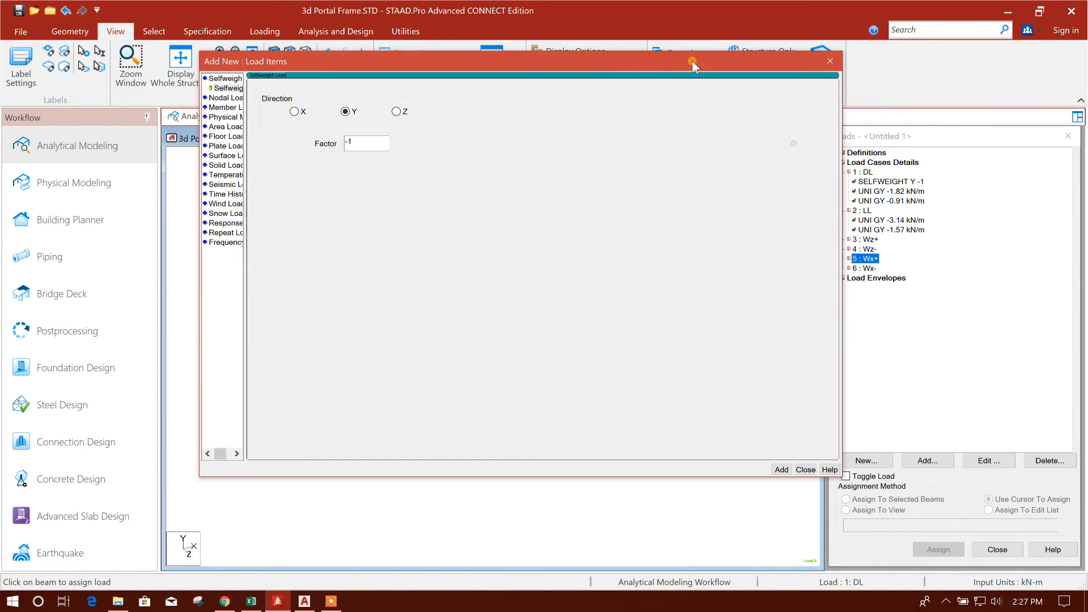
pyautogui.click(224, 107)
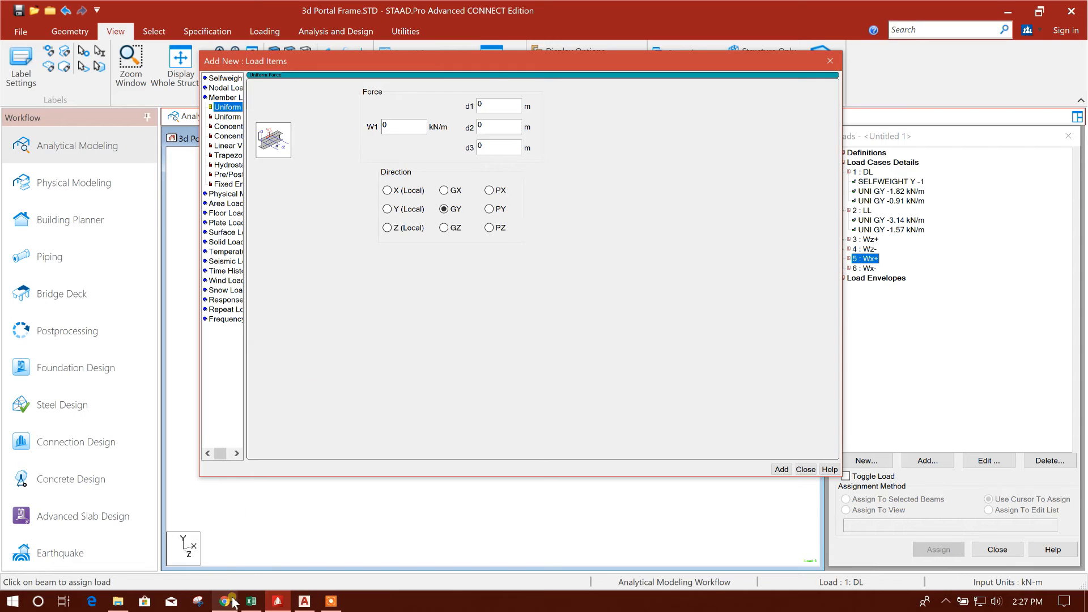
# Step: Look up the both-roof load for wind parallel to the ridge in the Excel load calculation
pyautogui.click(251, 601)
pyautogui.scroll(-1, 232, 424)
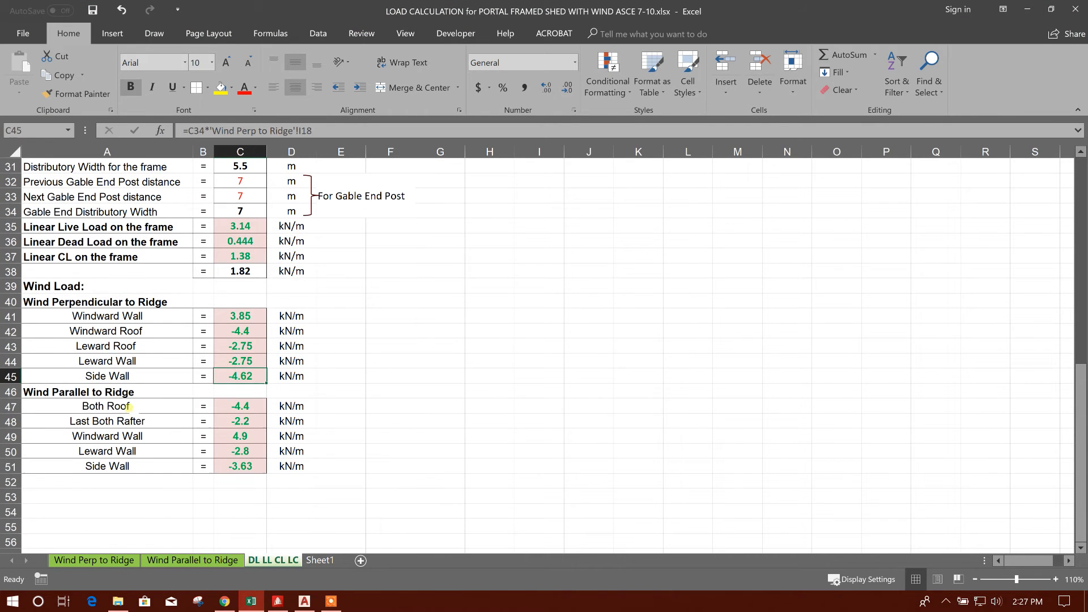
pyautogui.click(128, 407)
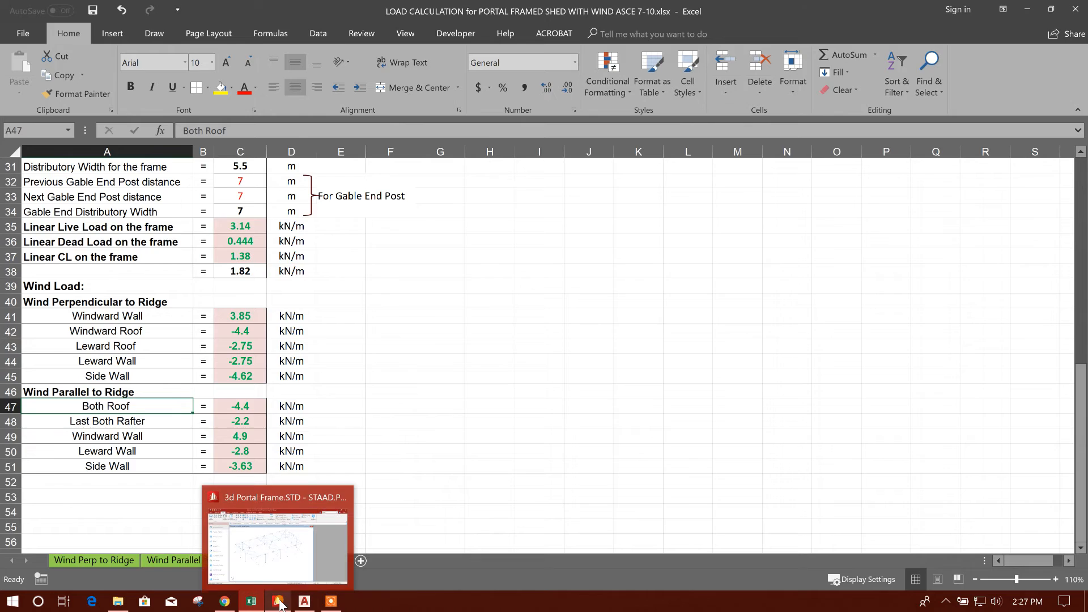
# Step: Switch back to STAAD.Pro and try to add a 4.4 kN/m uniform force in local Y to load case Wx+
pyautogui.click(279, 601)
pyautogui.click(391, 124)
pyautogui.doubleClick(391, 124)
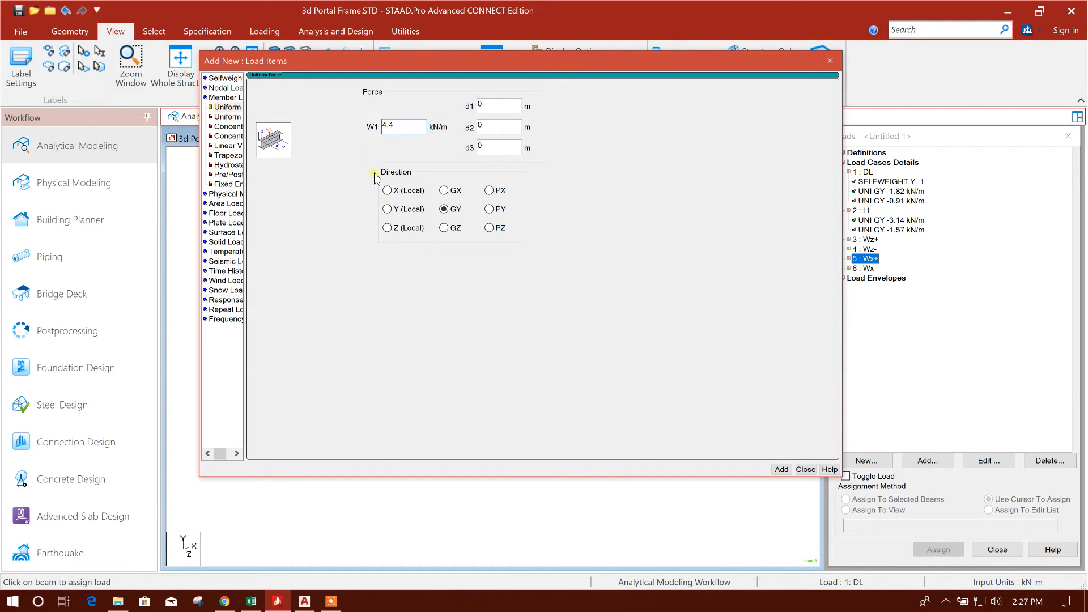
pyautogui.moveTo(507, 62); pyautogui.dragTo(484, 61)
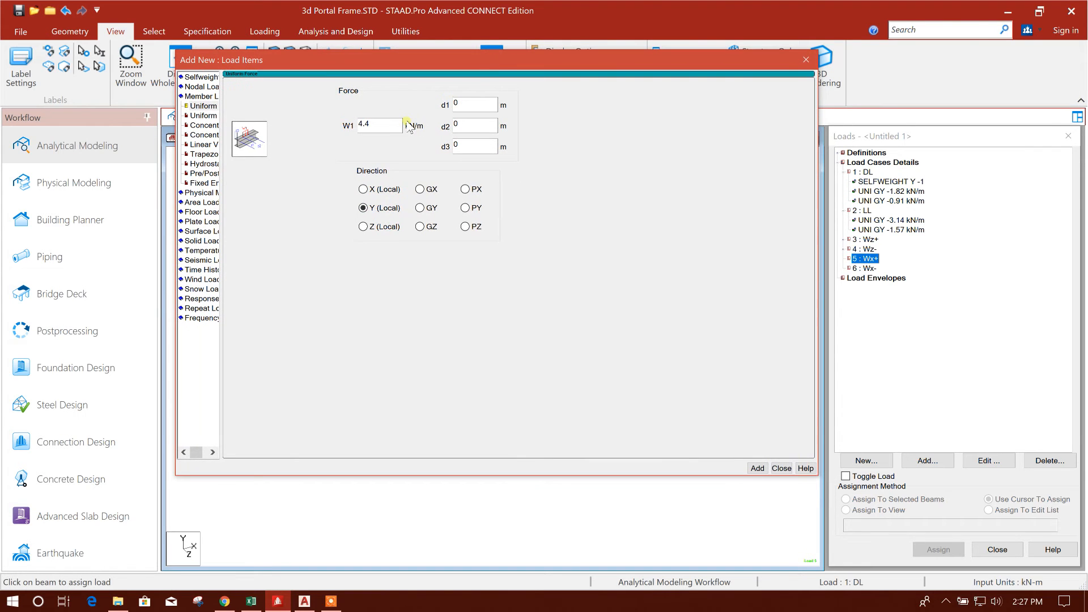
pyautogui.click(755, 467)
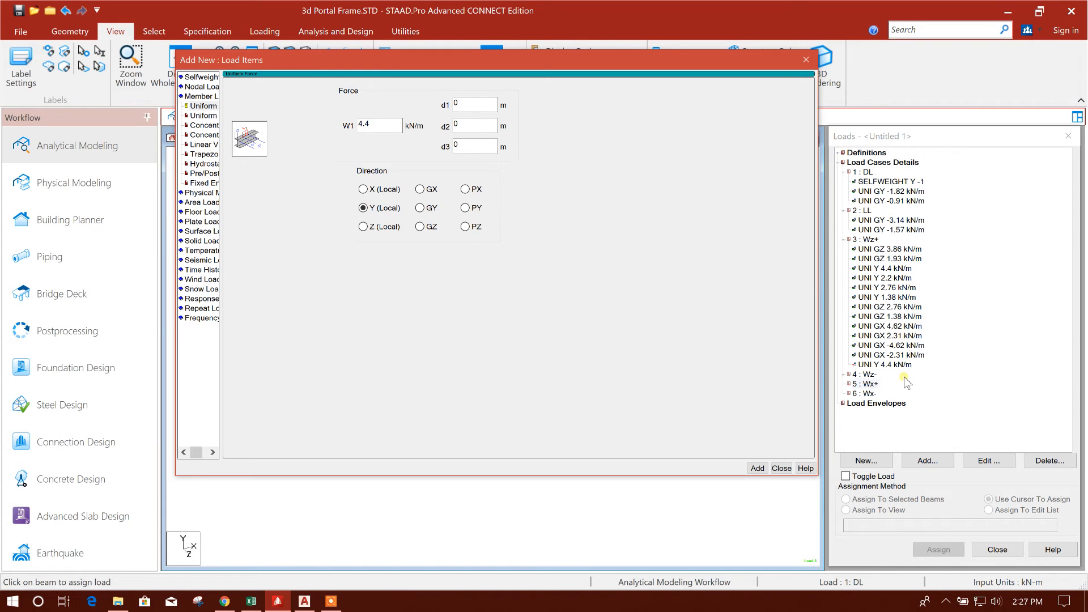
pyautogui.click(781, 468)
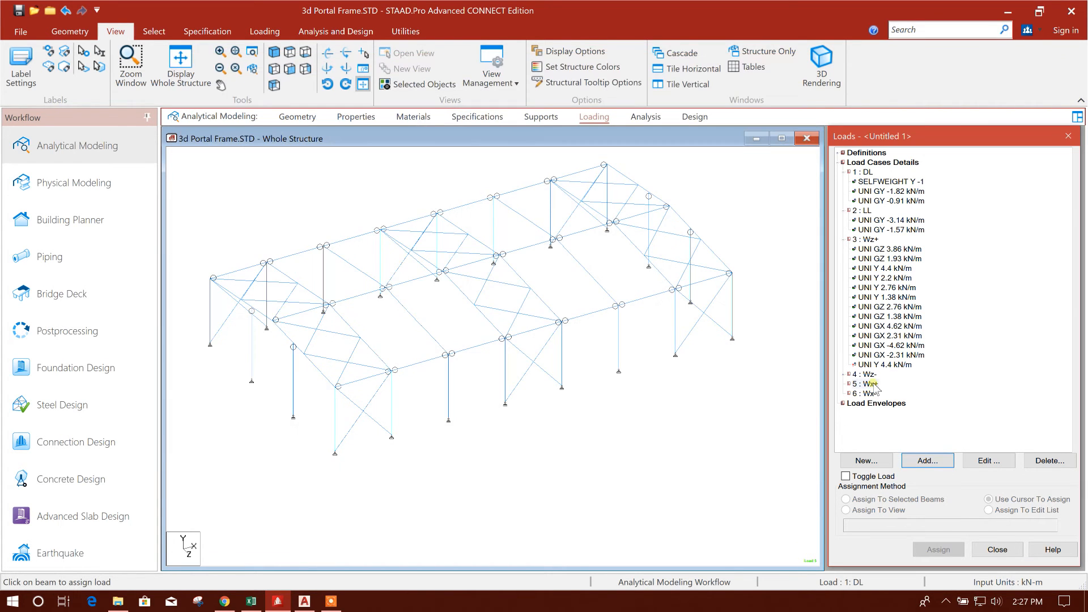
# Step: Delete the last, unassigned UNI Y 4.4 kN/m load from case Wz+ and collapse that case's load list
pyautogui.click(885, 365)
pyautogui.click(1050, 460)
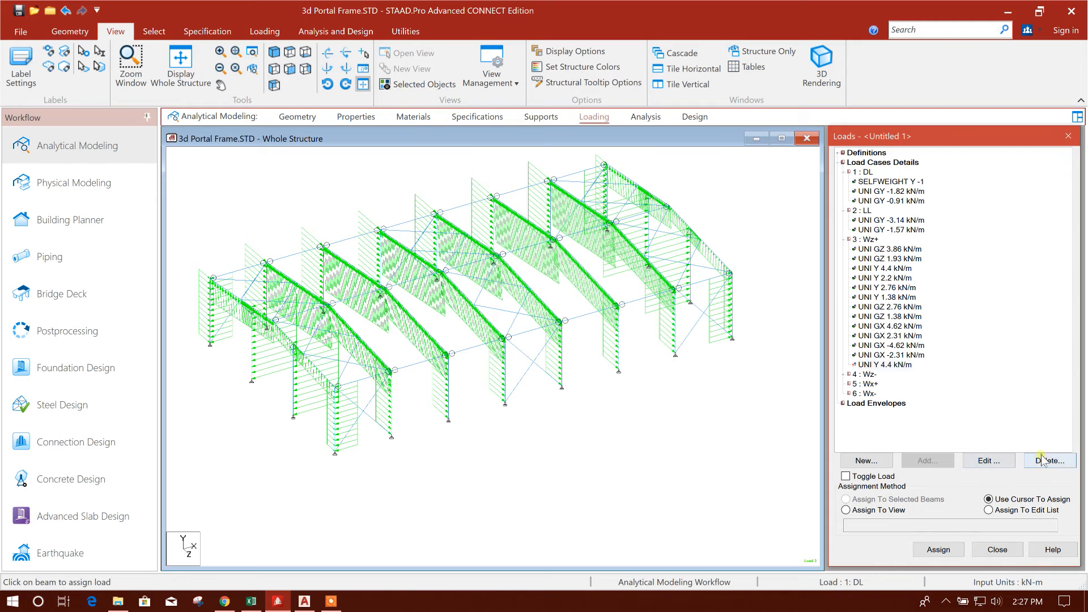
pyautogui.click(849, 239)
# Step: Add uniform member forces of 4.4 kN/m and 2.2 kN/m in the local Y direction to load case 5 : Wx+
pyautogui.click(862, 259)
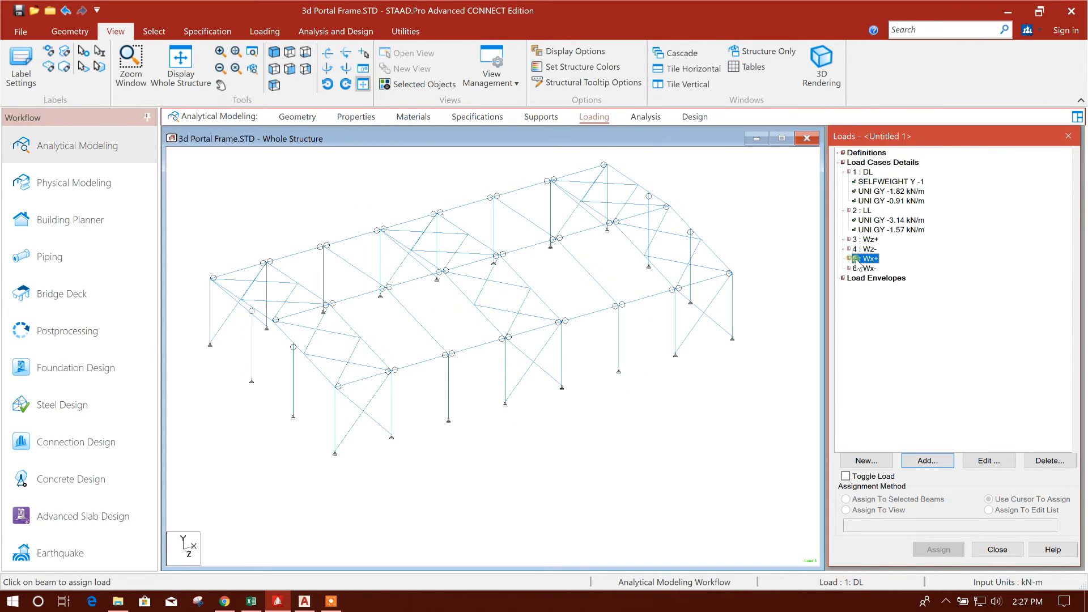
pyautogui.click(928, 460)
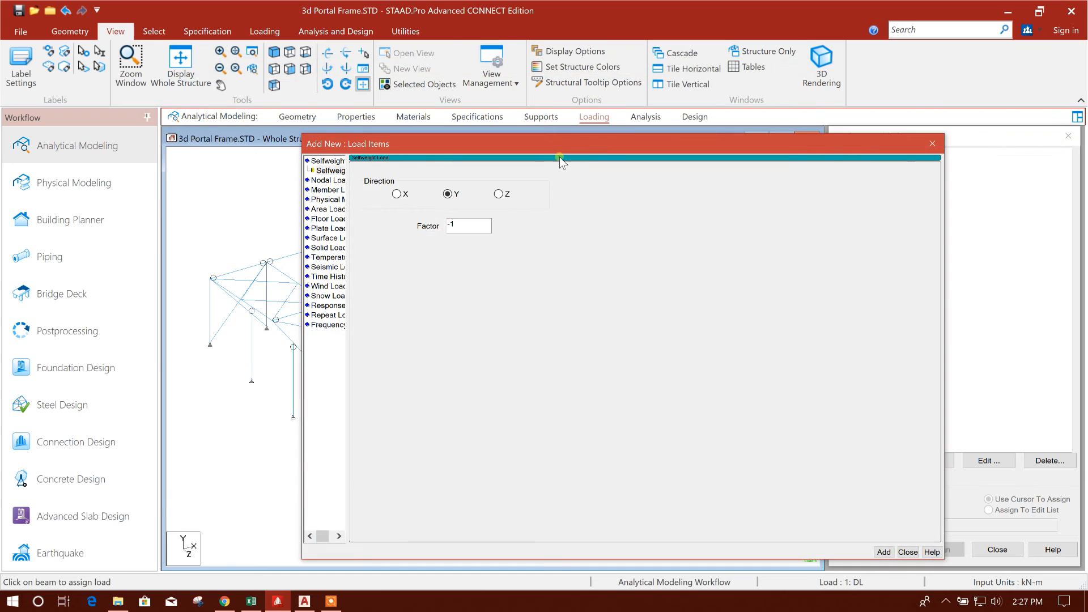
pyautogui.moveTo(560, 156); pyautogui.dragTo(404, 79)
pyautogui.click(154, 119)
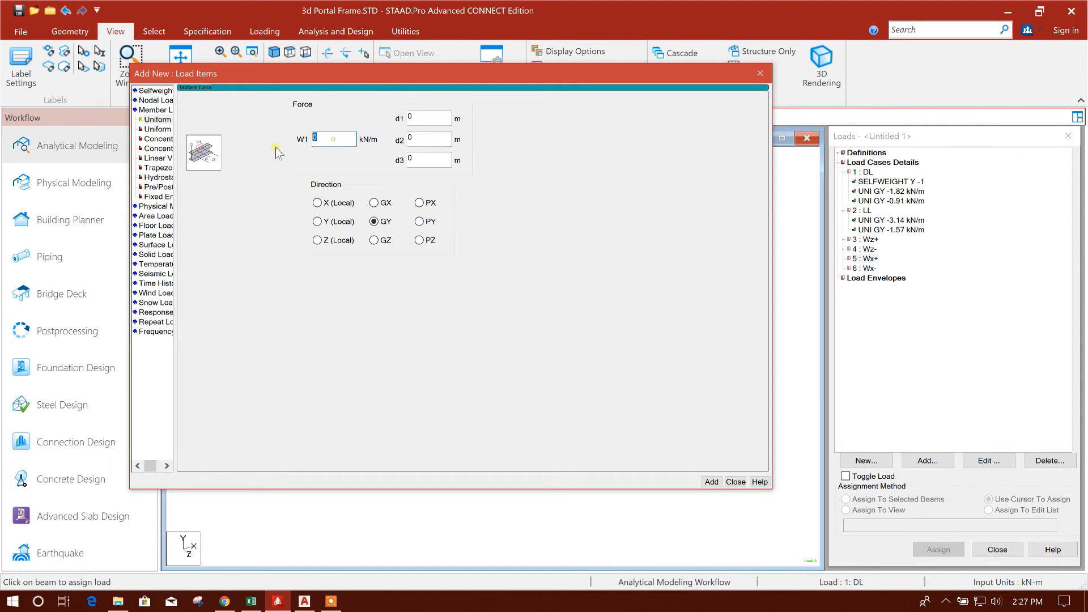
pyautogui.click(318, 222)
pyautogui.click(711, 481)
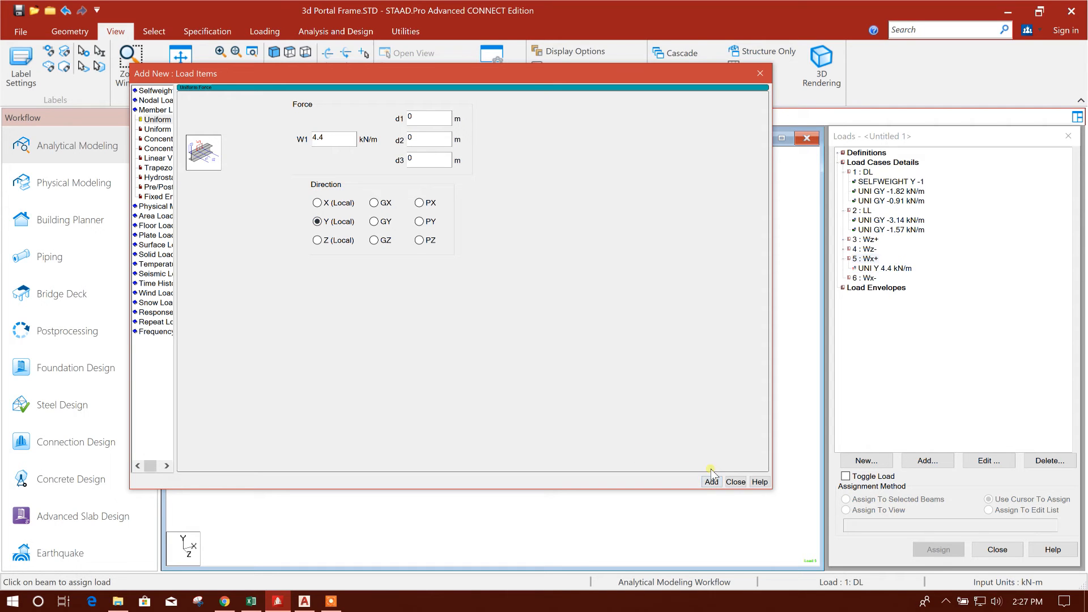
pyautogui.click(336, 140)
pyautogui.write('2')
pyautogui.click(711, 481)
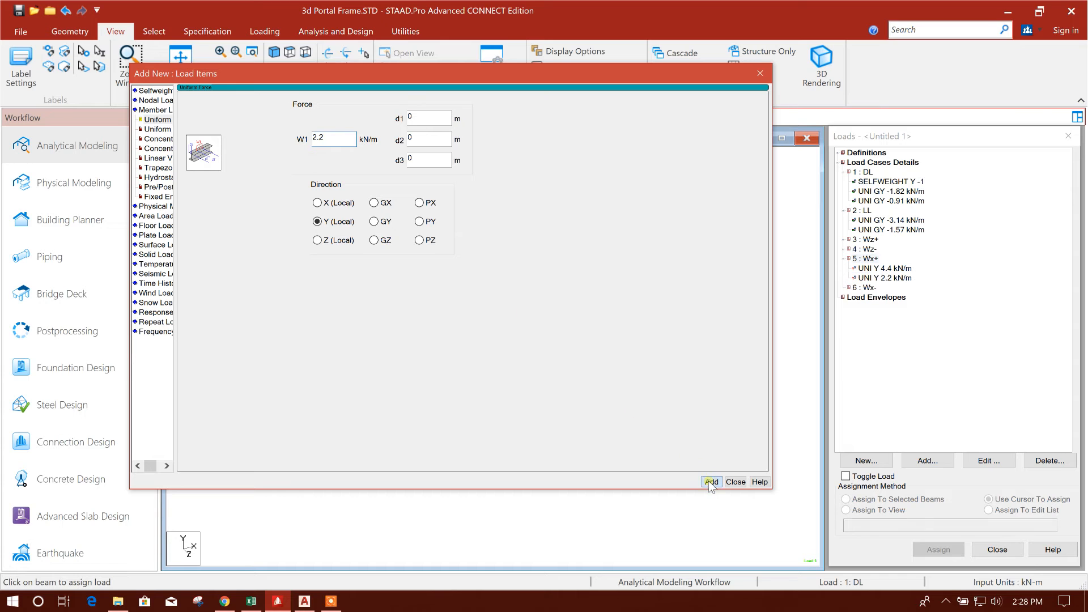
# Step: Check the parallel-to-ridge windward wall load in Excel and add it to Wx+ as a 4.9 kN/m uniform force in GX
pyautogui.click(251, 600)
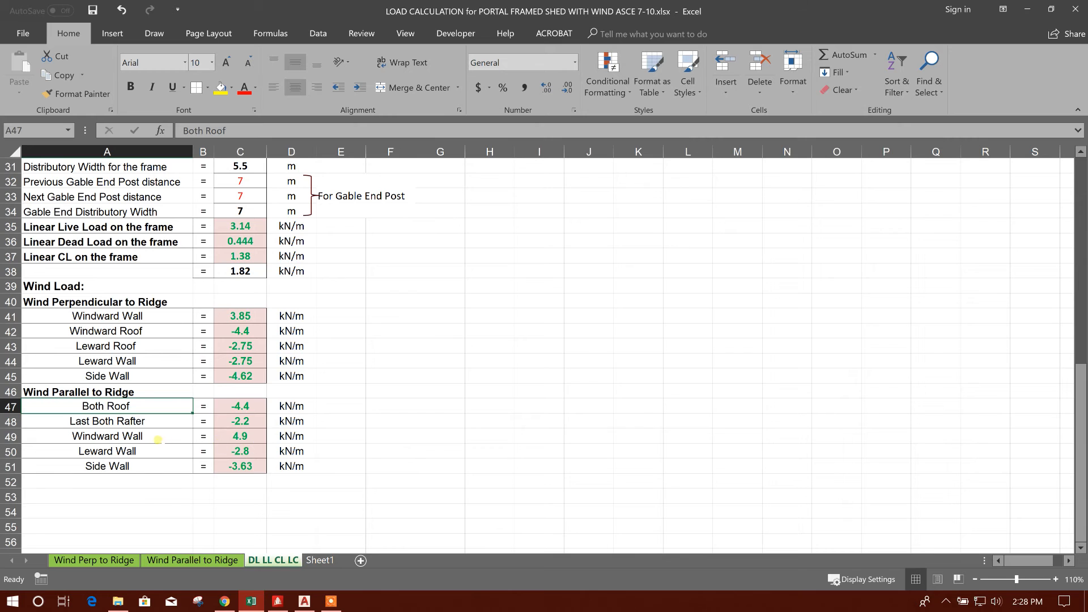
pyautogui.click(243, 438)
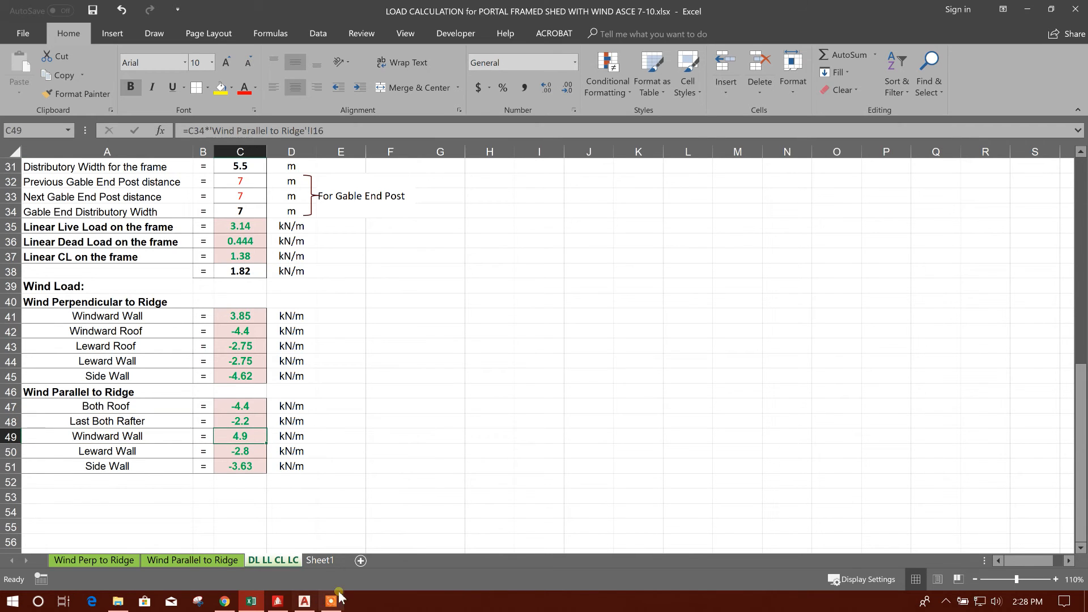
pyautogui.click(278, 602)
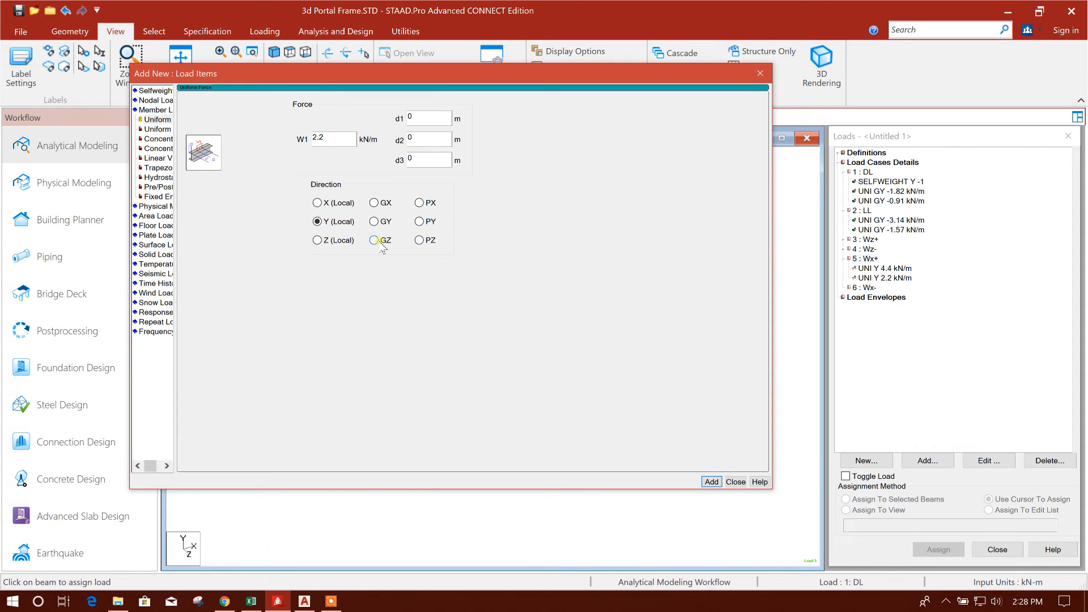
pyautogui.click(374, 203)
pyautogui.moveTo(440, 73); pyautogui.dragTo(579, 52)
pyautogui.moveTo(470, 120); pyautogui.dragTo(412, 133)
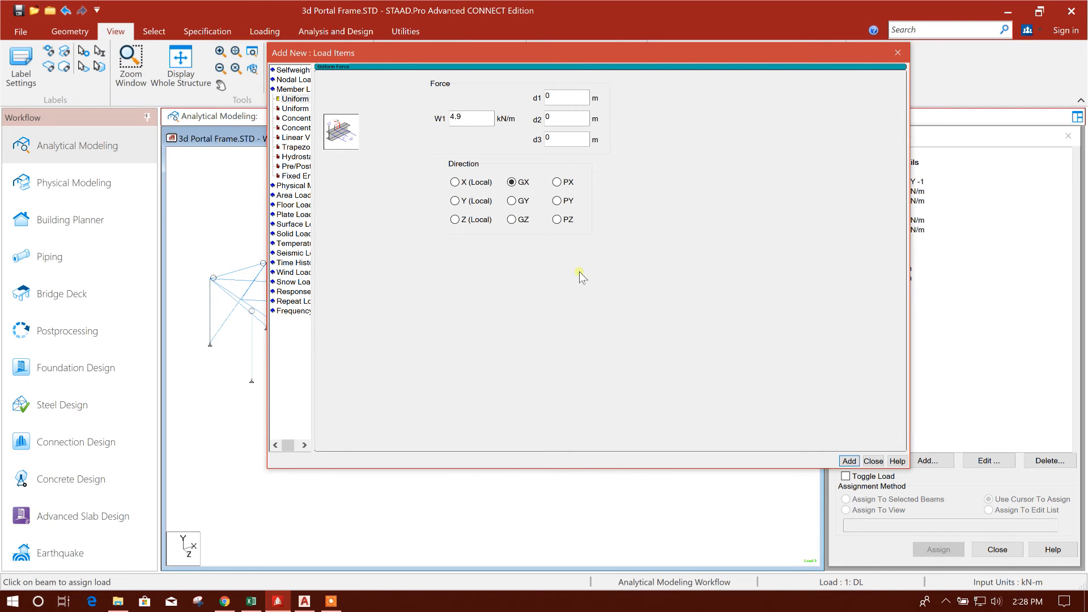
pyautogui.moveTo(622, 45); pyautogui.dragTo(531, 35)
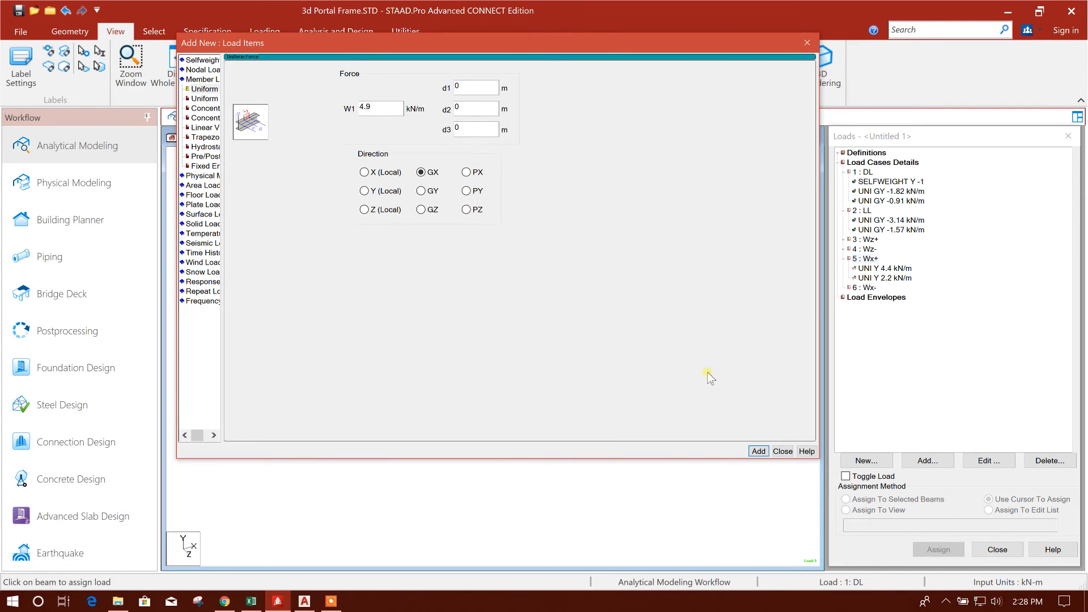
pyautogui.click(758, 452)
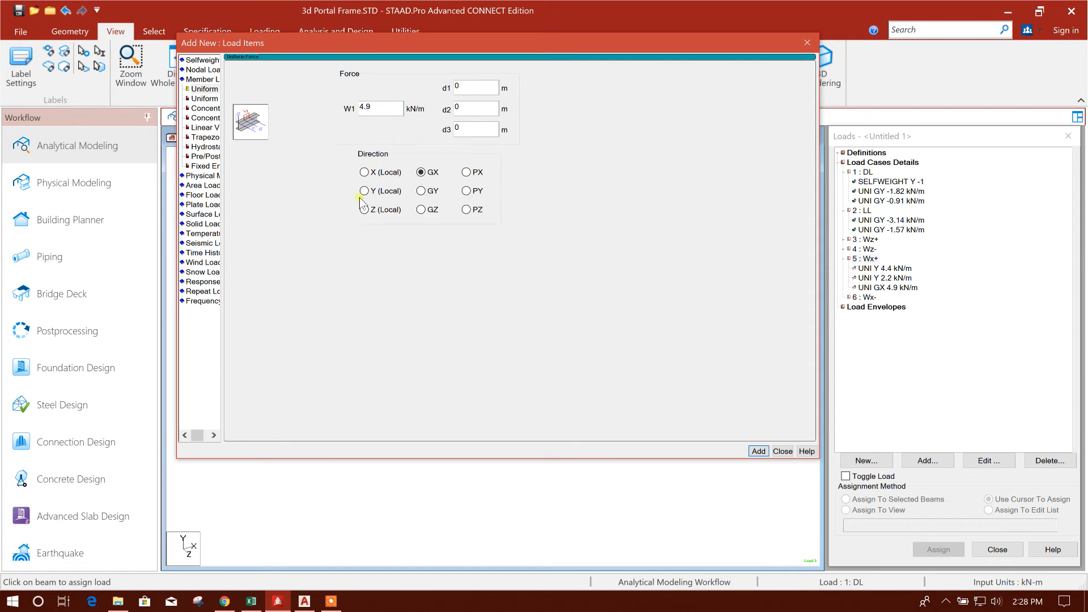
# Step: Add the half-value windward wall load of 2.45 kN/m in GX to load case Wx+
pyautogui.click(381, 108)
pyautogui.moveTo(377, 119); pyautogui.dragTo(350, 116)
pyautogui.click(758, 451)
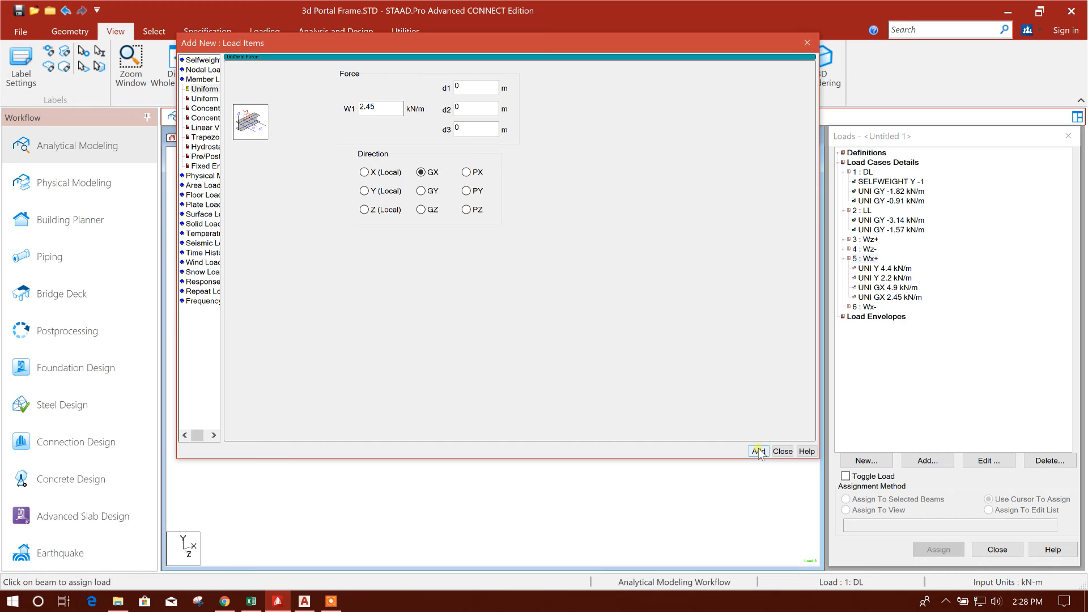
# Step: Check the parallel-to-ridge leeward wall load in Excel and add GX uniform forces of 2.8 and 1.4 kN/m to Wx+
pyautogui.click(251, 601)
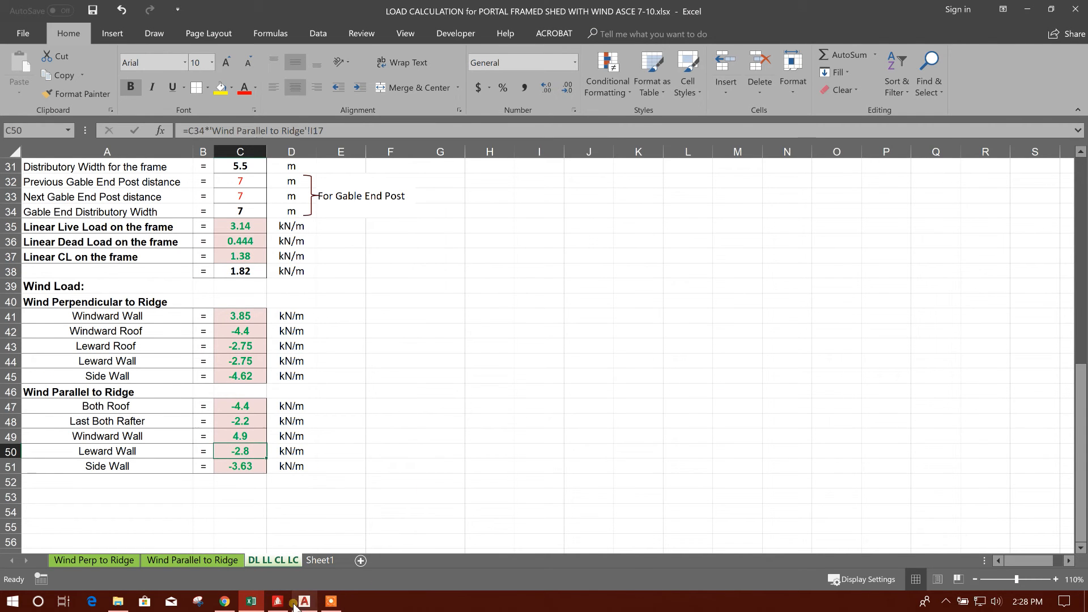
pyautogui.click(277, 600)
pyautogui.doubleClick(374, 107)
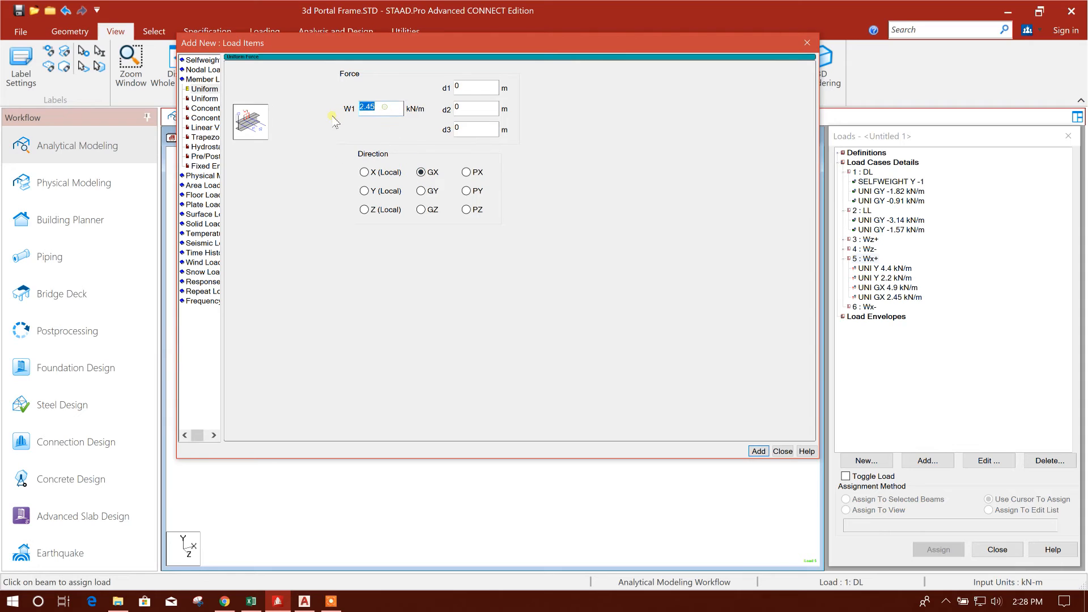
pyautogui.write('2.8')
pyautogui.click(758, 451)
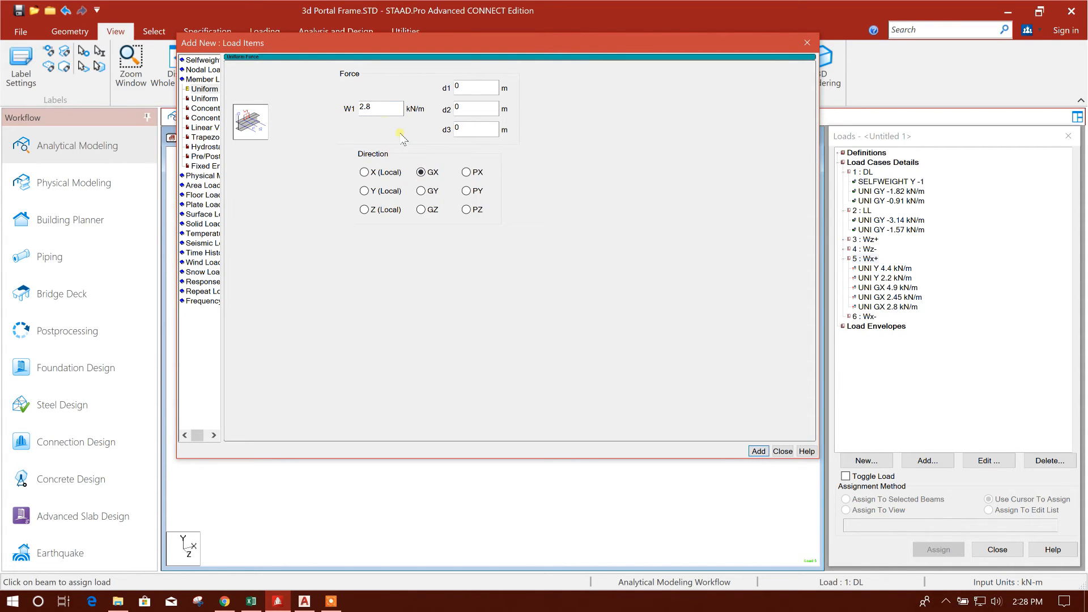
pyautogui.write('1.4')
pyautogui.click(757, 452)
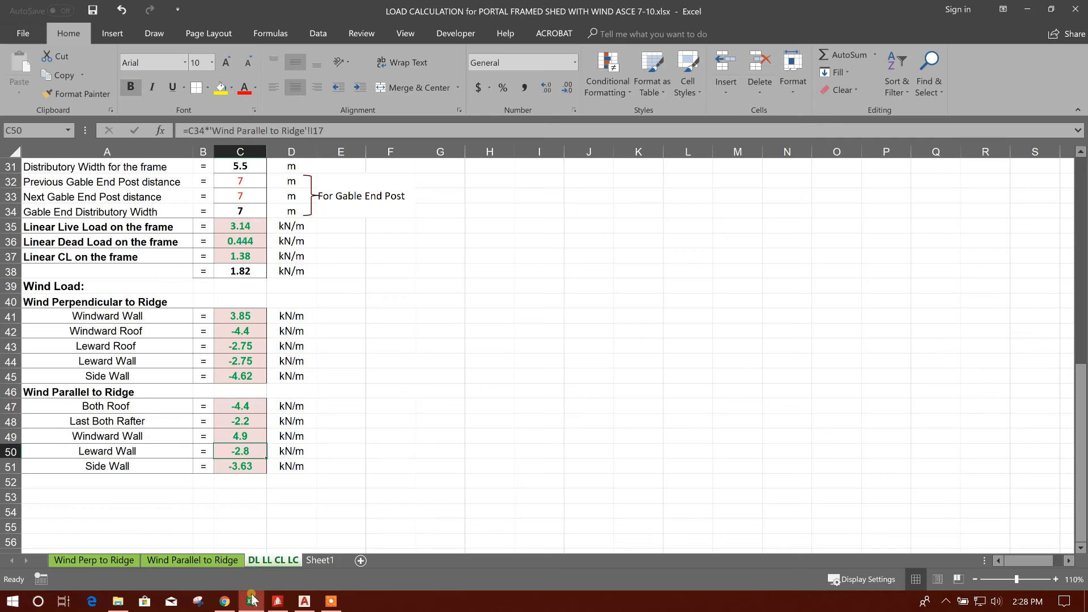
# Step: Check the parallel-to-ridge side wall load in Excel and add GZ uniform forces of 3.64 and -3.64 kN/m to Wx+
pyautogui.click(251, 601)
pyautogui.click(238, 466)
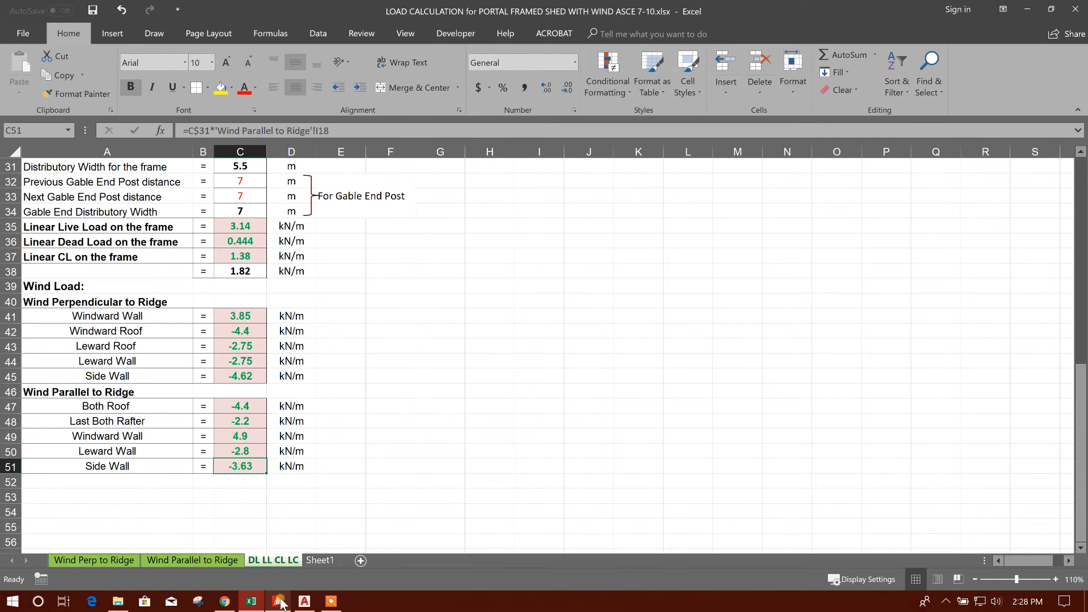
pyautogui.click(277, 600)
pyautogui.doubleClick(366, 107)
pyautogui.write('3.64')
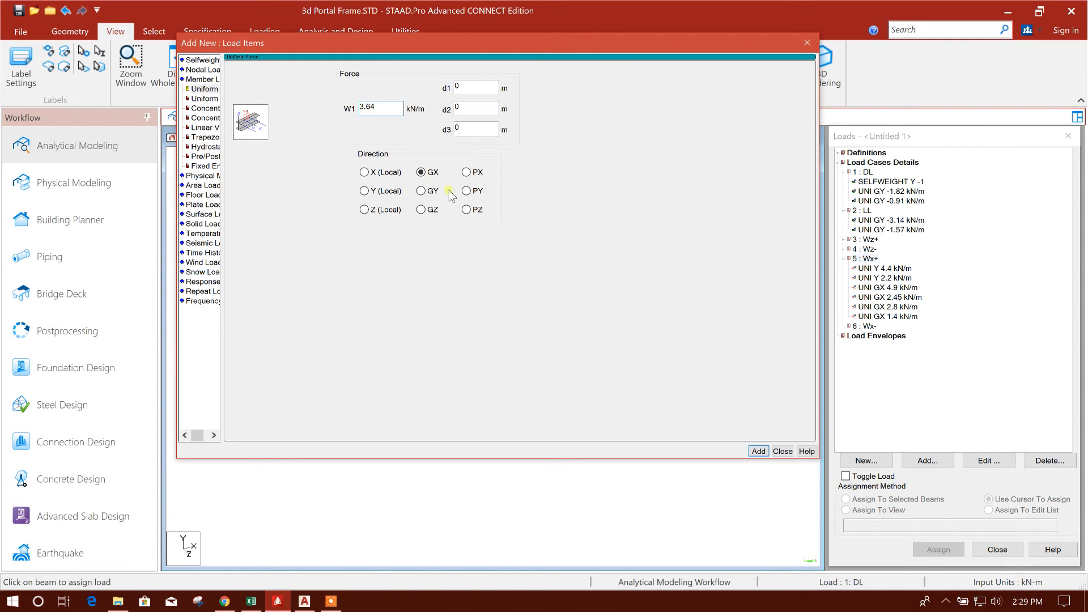
pyautogui.moveTo(464, 45); pyautogui.dragTo(640, 66)
pyautogui.moveTo(489, 57); pyautogui.dragTo(616, 84)
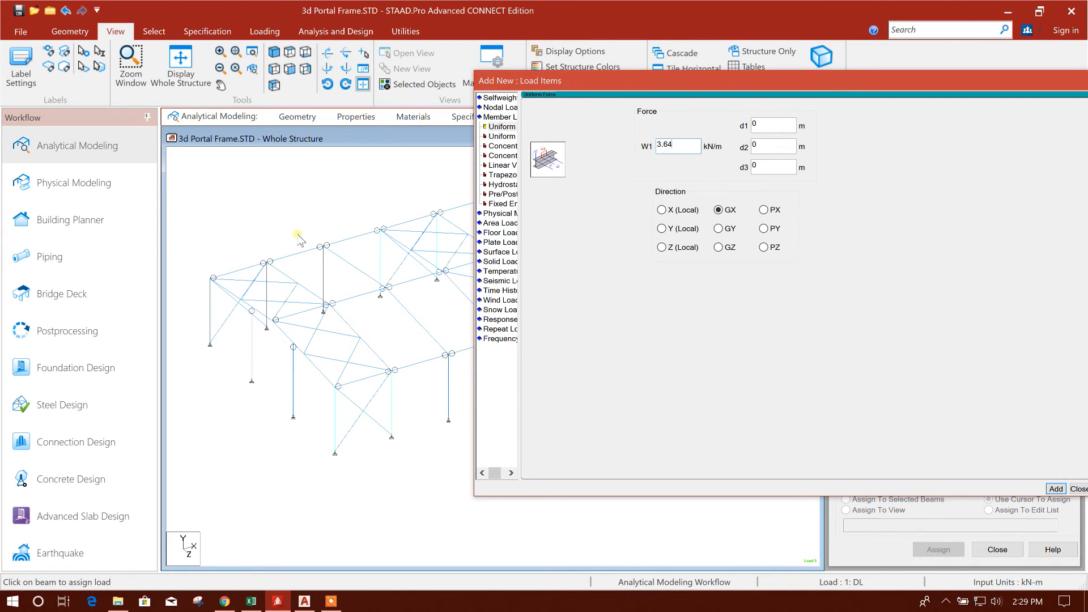
pyautogui.moveTo(643, 89); pyautogui.dragTo(458, 68)
pyautogui.click(622, 243)
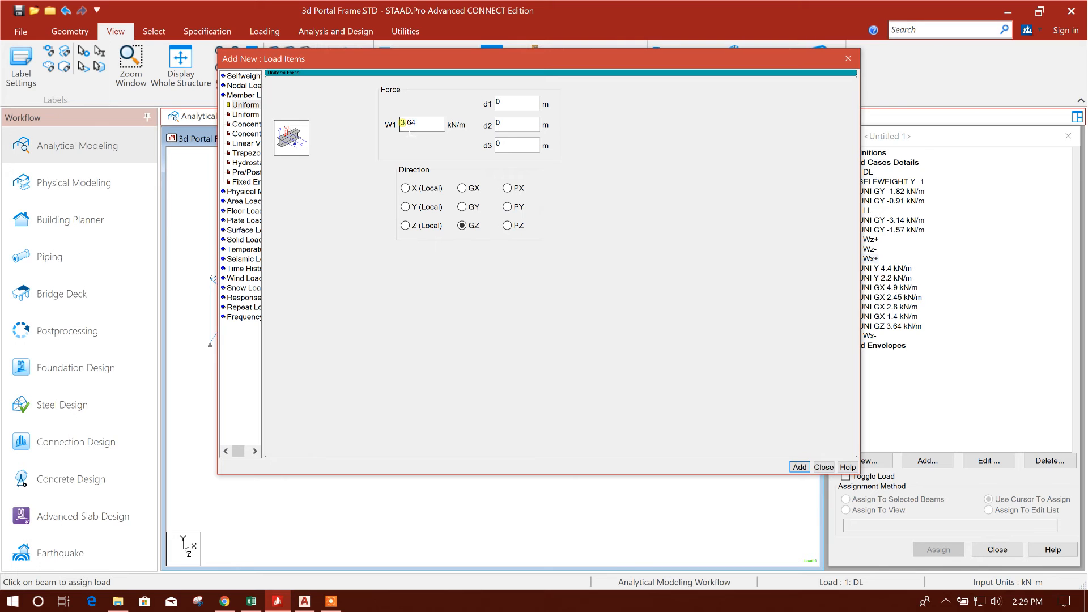
pyautogui.moveTo(525, 74); pyautogui.dragTo(473, 71)
# Step: Add the half-value side wall loads of 1.82 and -1.82 kN/m in GZ to Wx+ and finish adding load items
pyautogui.moveTo(419, 132); pyautogui.dragTo(401, 134)
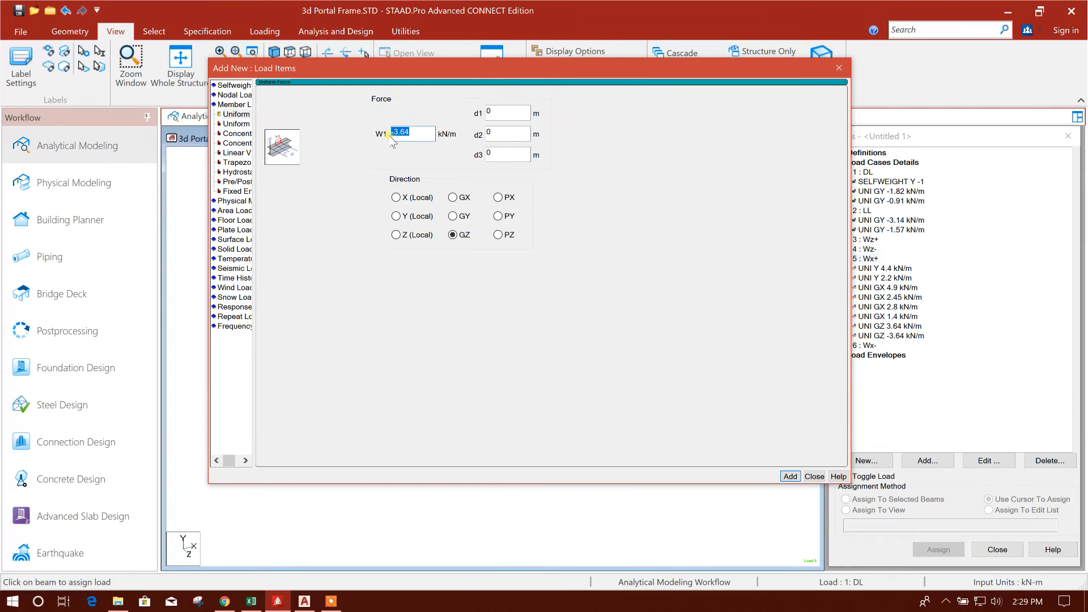
pyautogui.write('1.82')
pyautogui.click(785, 477)
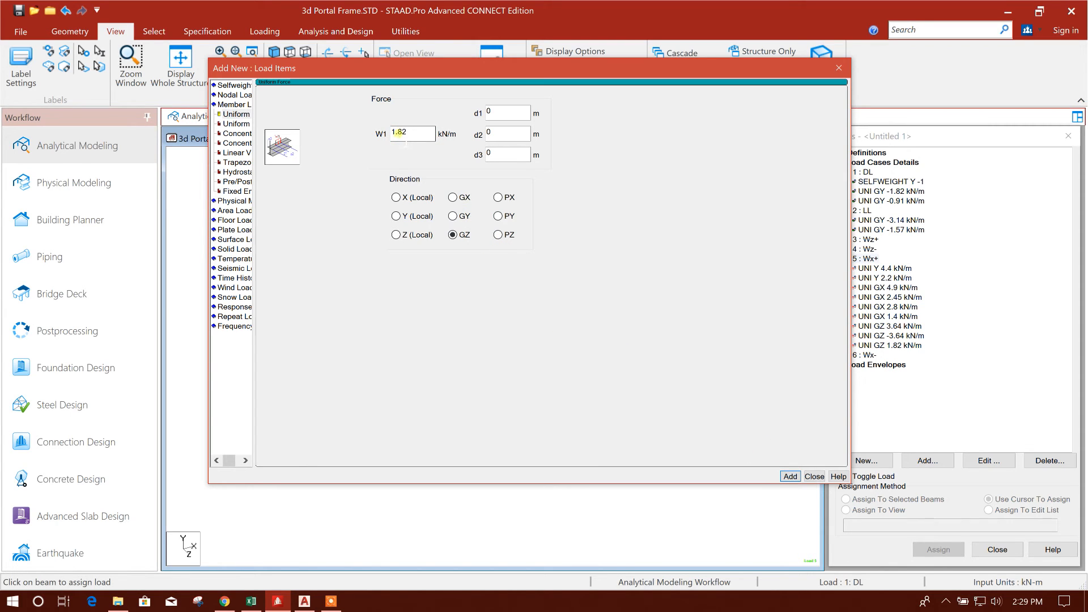
pyautogui.write('-')
pyautogui.click(791, 476)
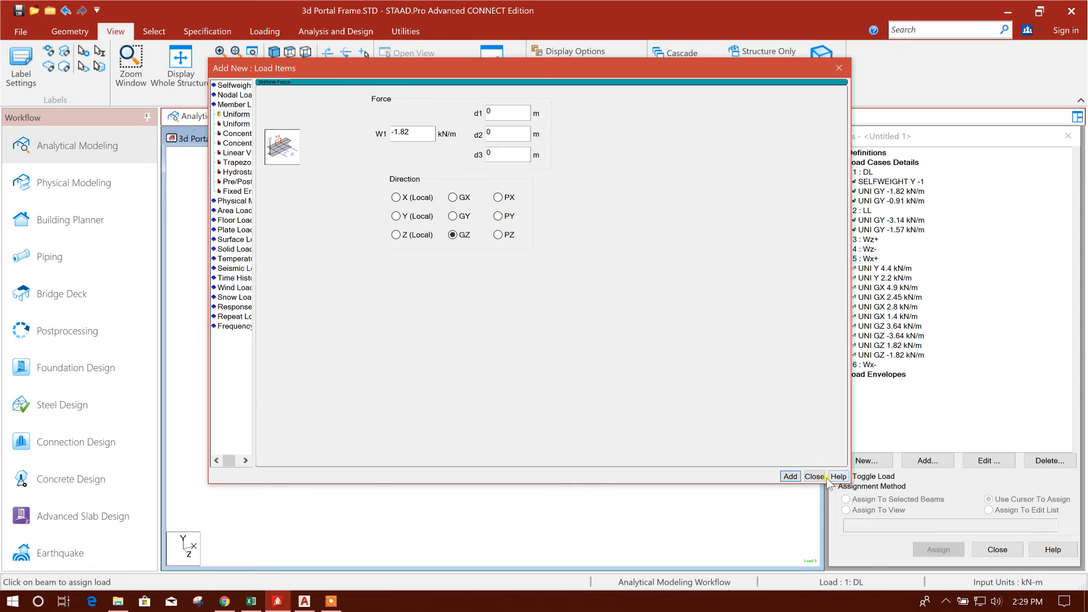
pyautogui.click(814, 476)
# Step: Select all members with the Taper properties by property name and show only them in the active window
pyautogui.click(876, 269)
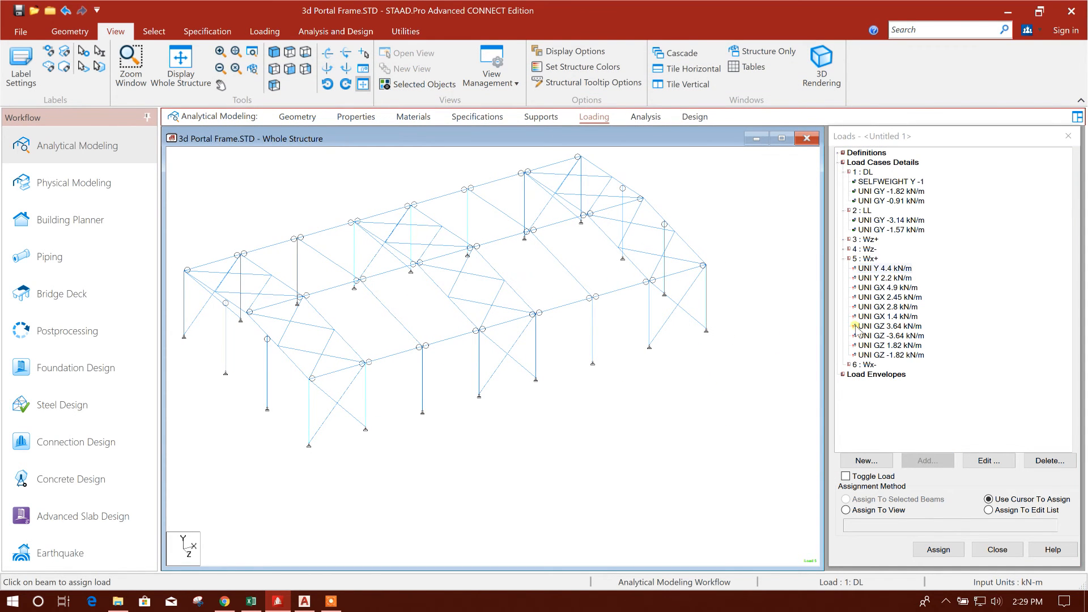
pyautogui.moveTo(597, 414); pyautogui.dragTo(618, 419, button='middle')
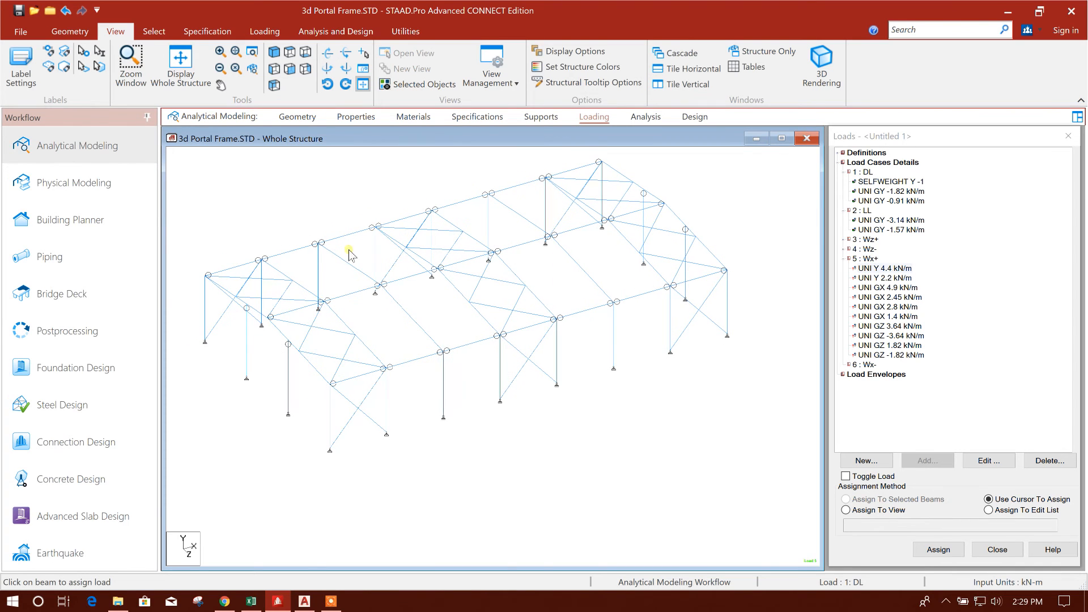
pyautogui.click(290, 53)
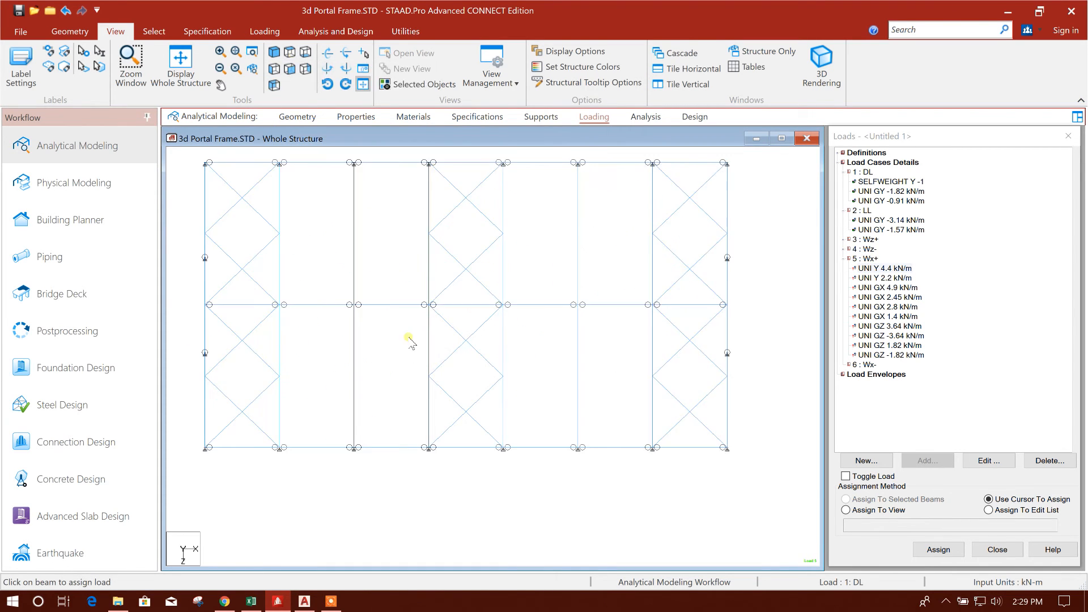
pyautogui.click(277, 49)
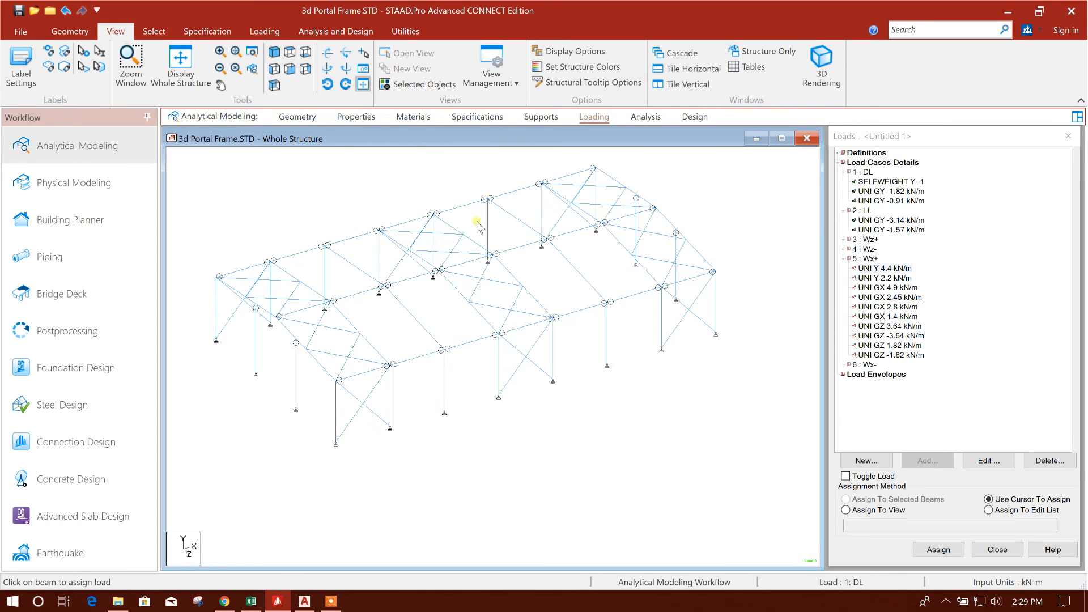
pyautogui.click(289, 52)
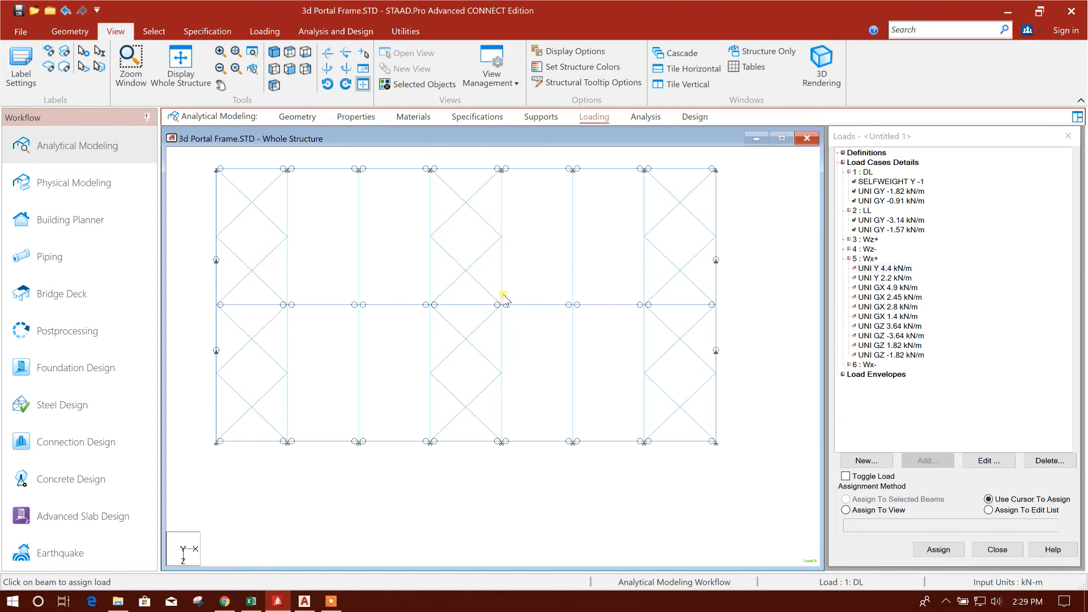
pyautogui.click(154, 31)
pyautogui.click(908, 71)
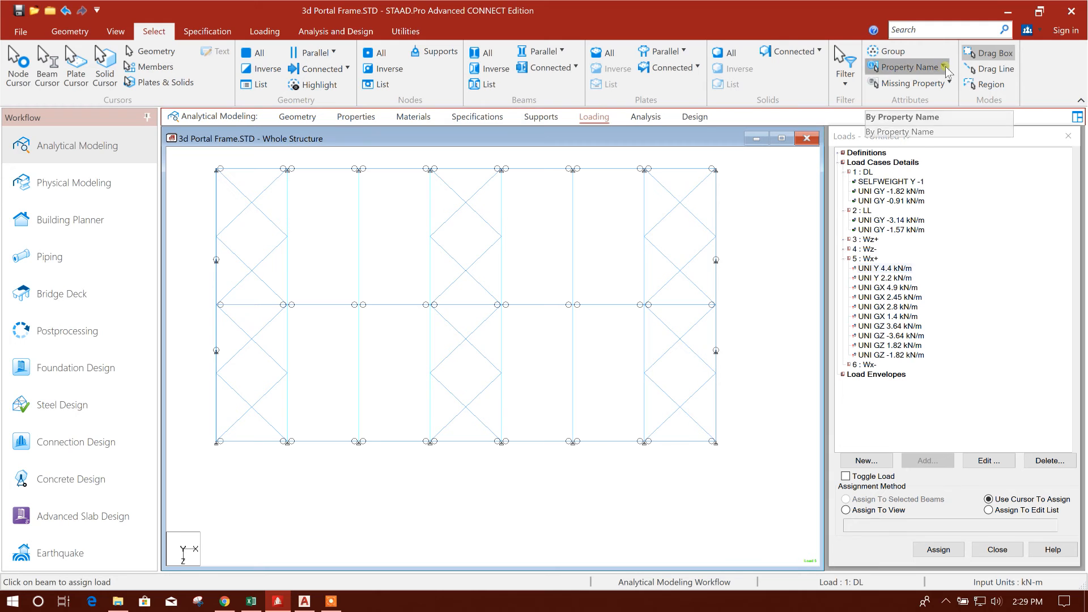
pyautogui.click(901, 96)
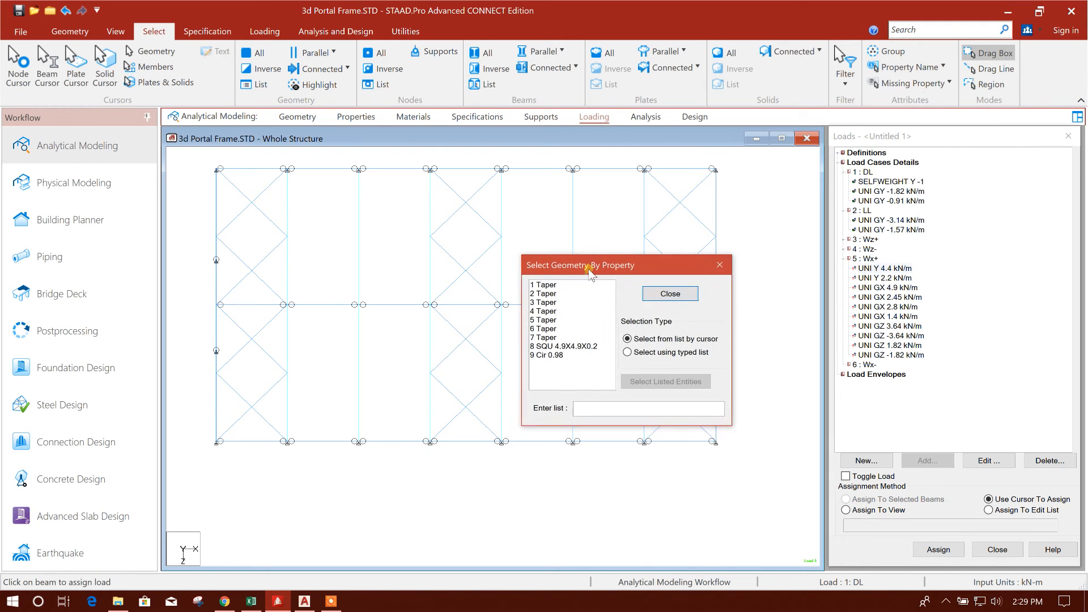
pyautogui.moveTo(558, 272); pyautogui.dragTo(566, 311)
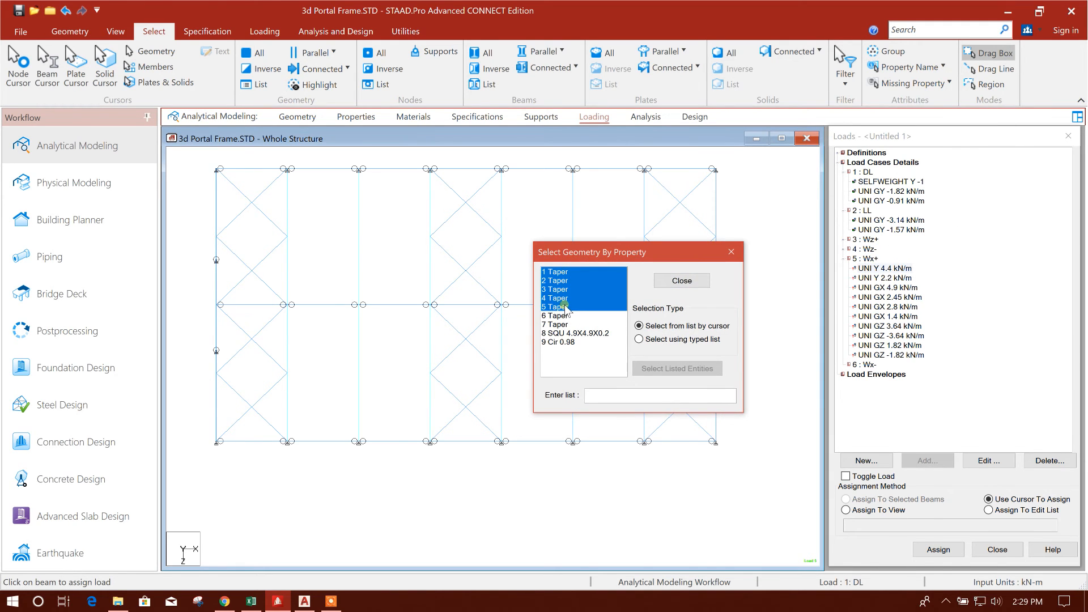
pyautogui.click(674, 281)
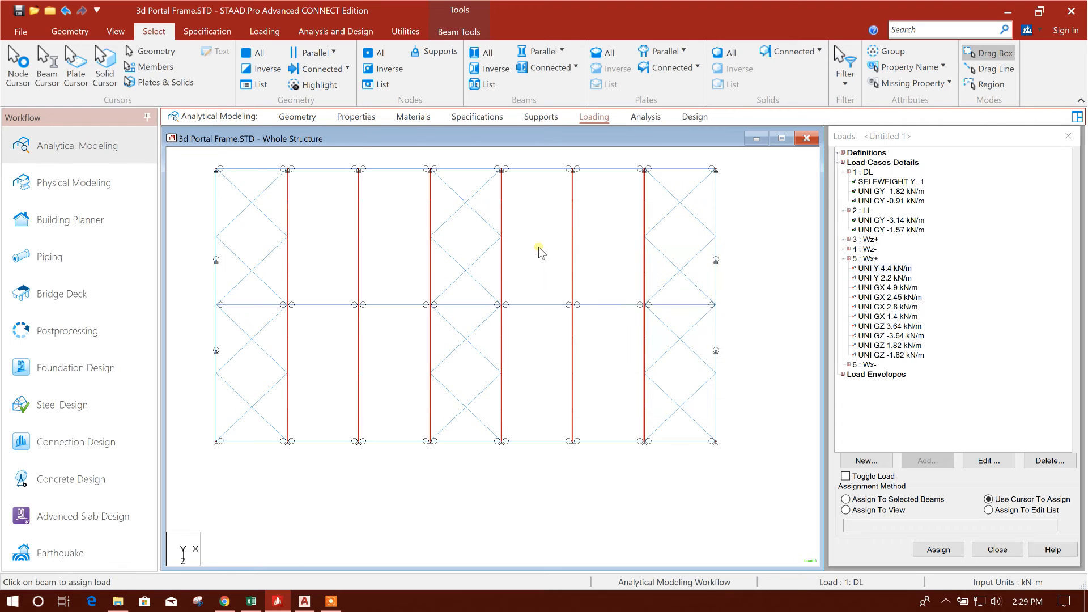
pyautogui.rightClick(374, 161)
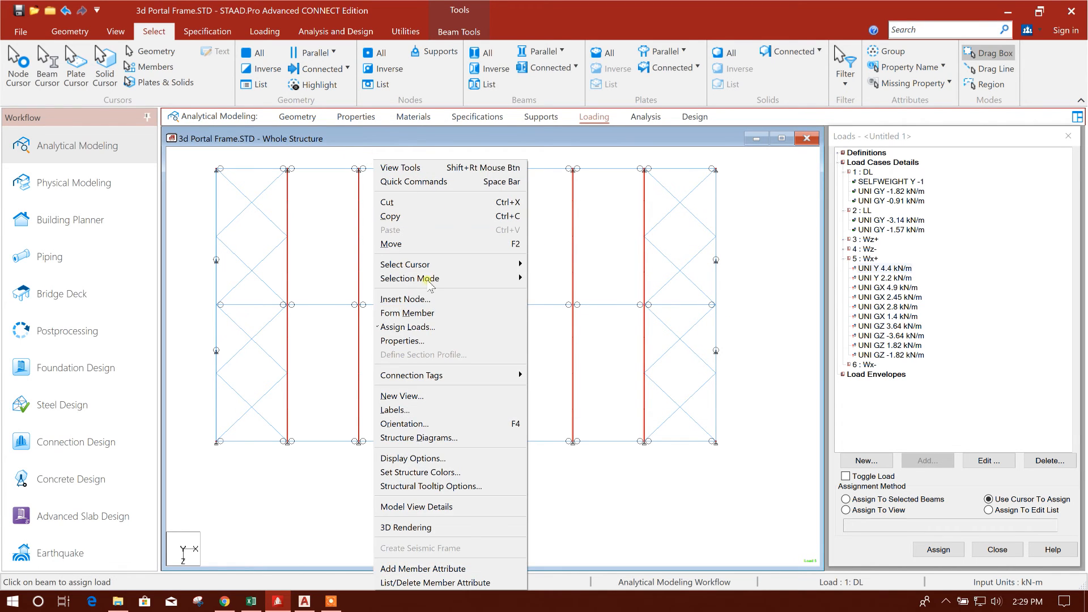
pyautogui.click(411, 391)
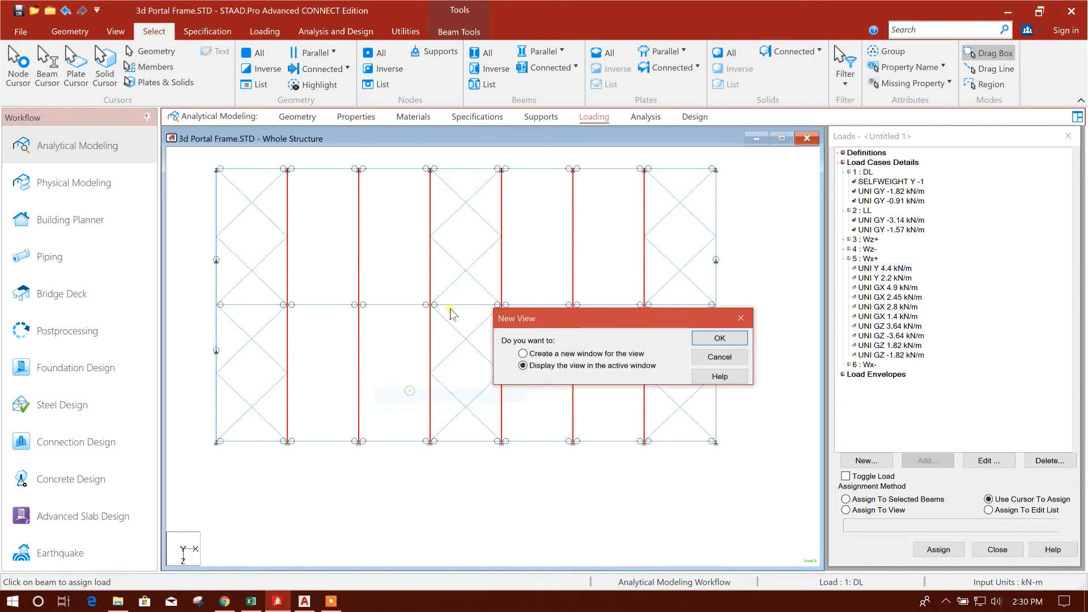
pyautogui.click(704, 340)
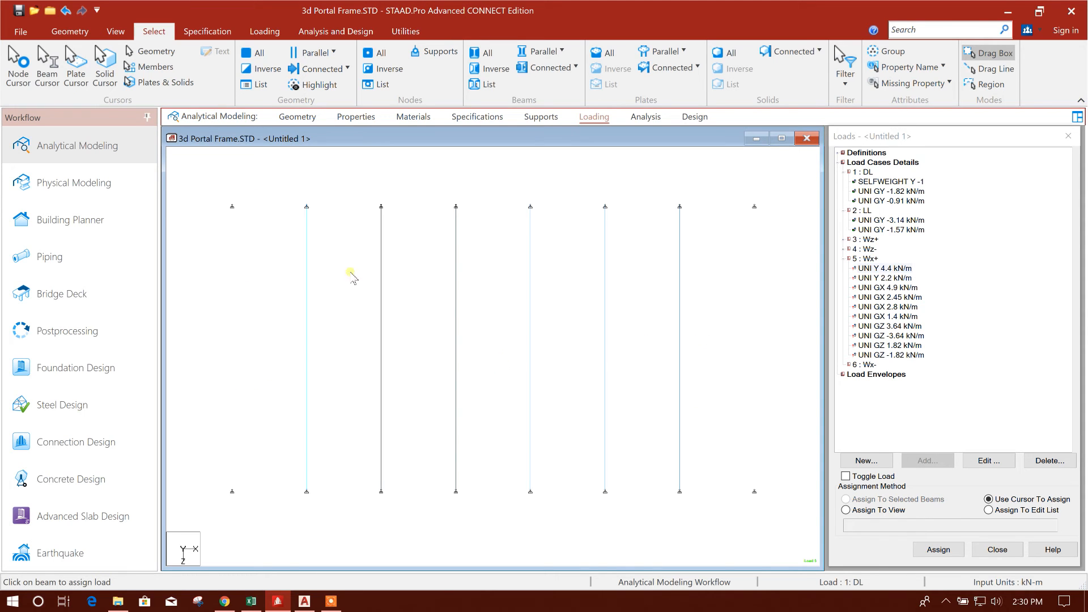
# Step: Select the six inner portal frames in plan and show only them in the active window, leaving out the end-wall columns
pyautogui.click(71, 32)
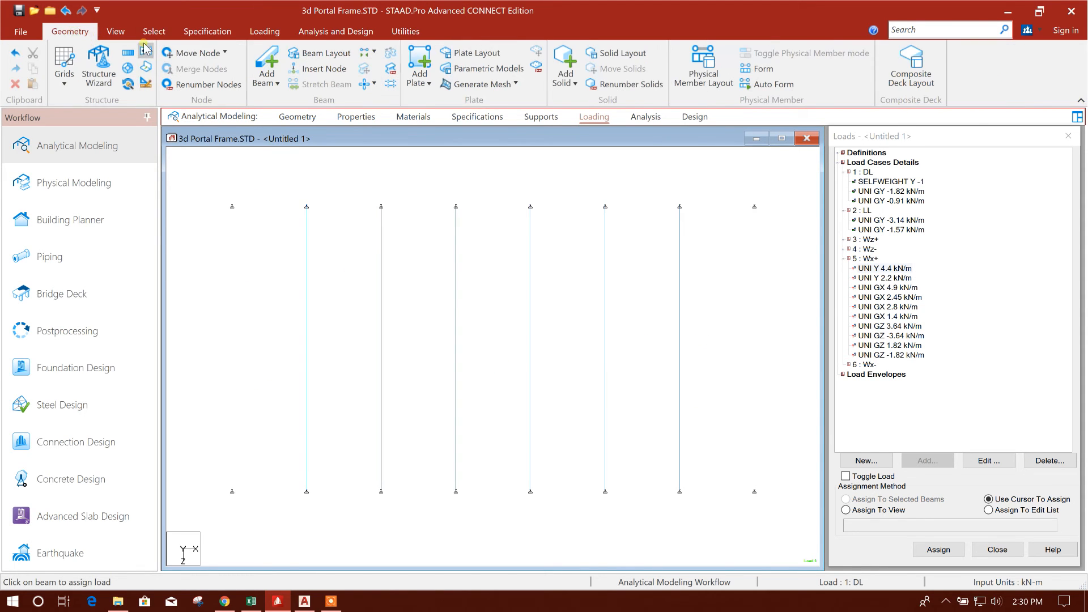
pyautogui.click(116, 32)
pyautogui.click(255, 55)
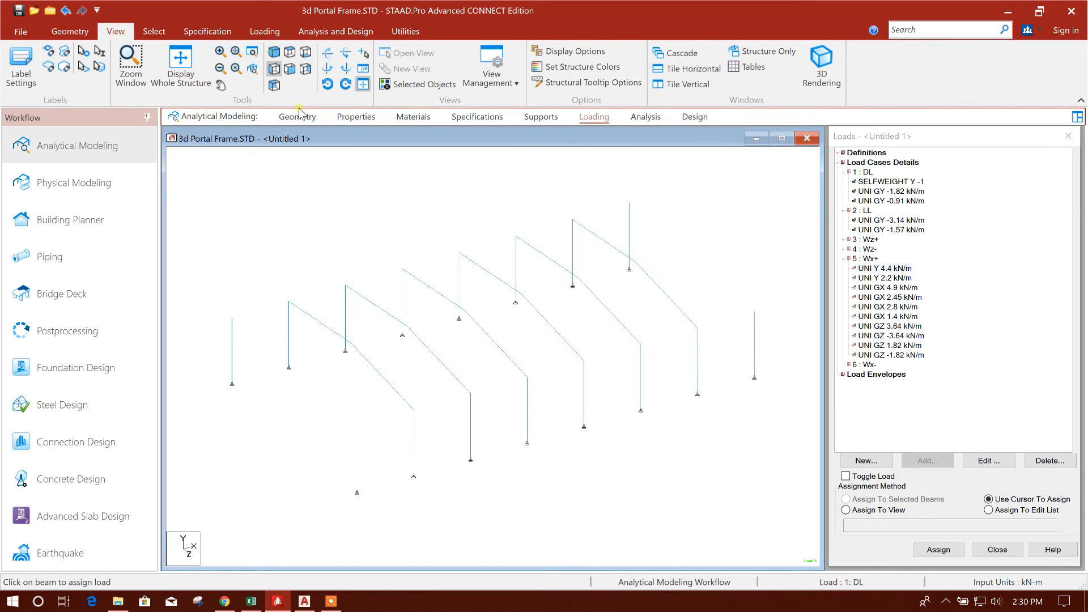
pyautogui.moveTo(742, 392); pyautogui.dragTo(732, 369, button='middle')
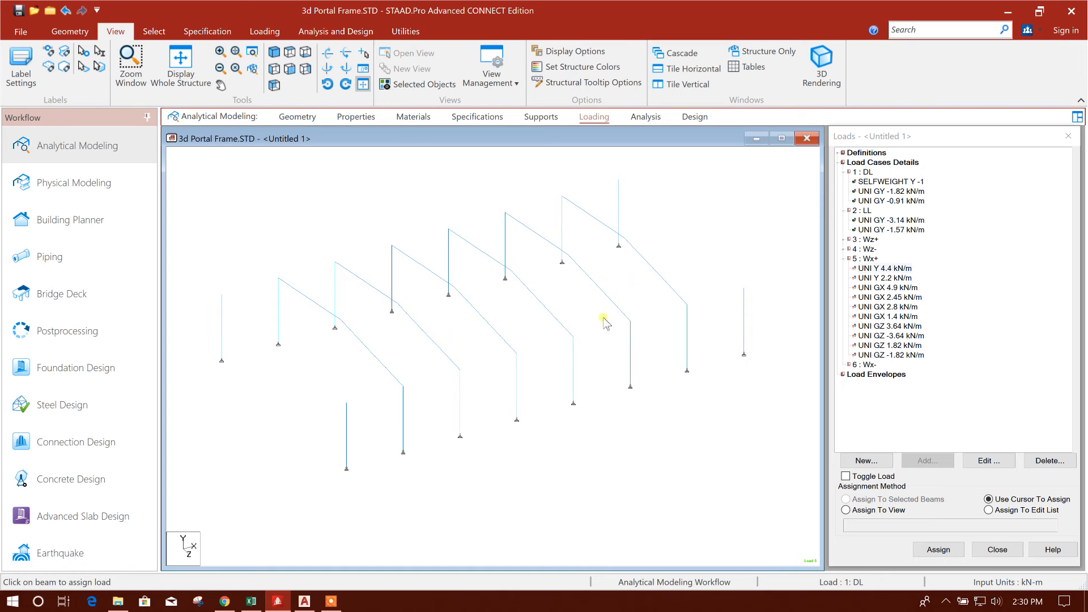
pyautogui.click(289, 52)
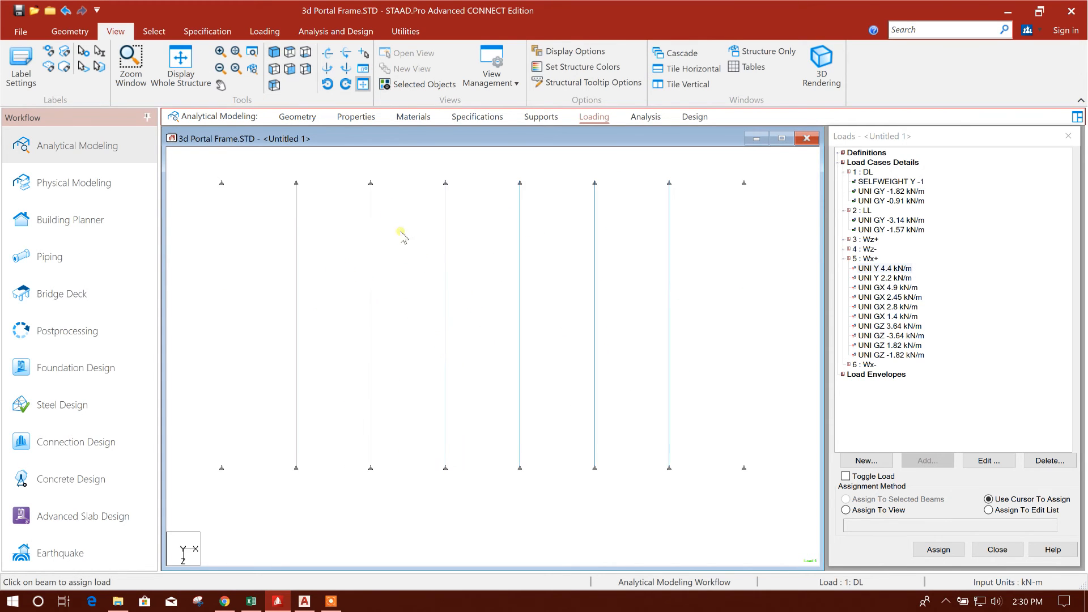
pyautogui.moveTo(296, 169); pyautogui.dragTo(682, 486)
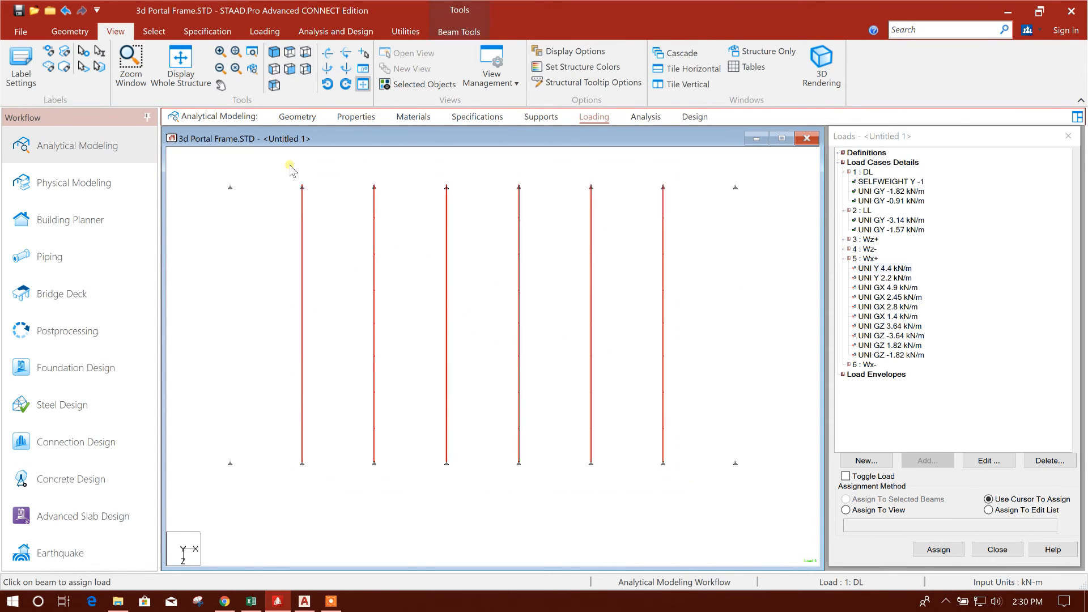
pyautogui.rightClick(413, 272)
pyautogui.click(470, 397)
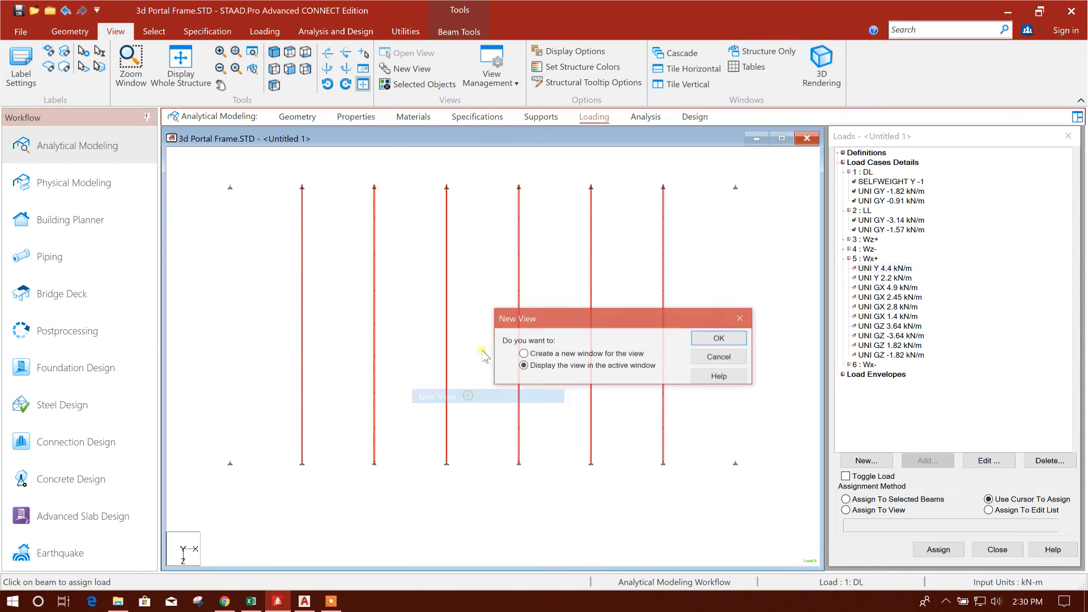
pyautogui.click(715, 339)
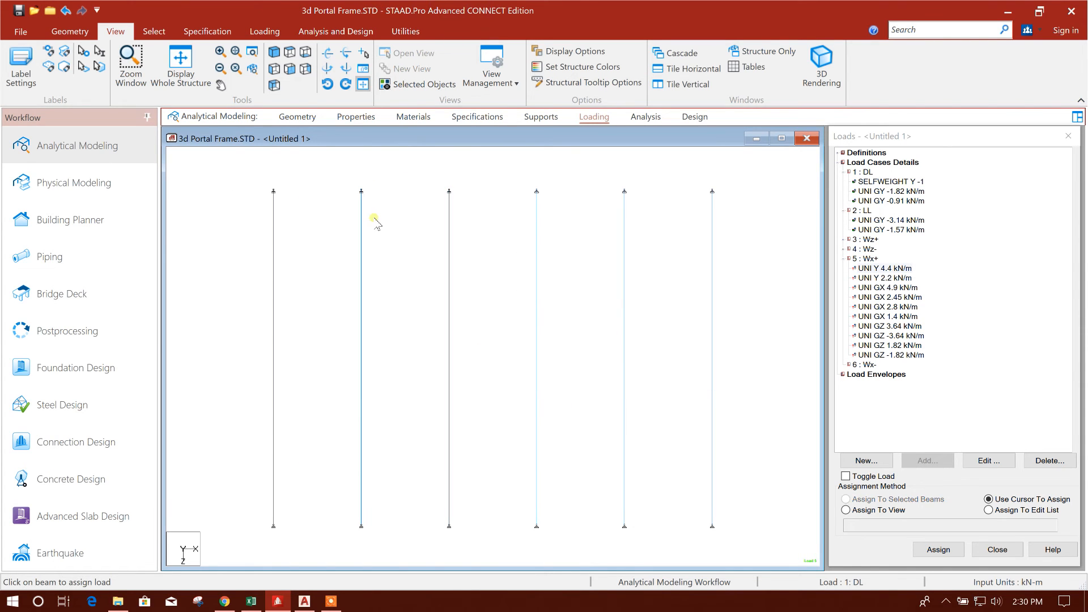
# Step: Assign the Wx+ load UNI Y 4.4 kN/m to the rafters of the six inner frames, selecting them in side elevation
pyautogui.click(274, 55)
pyautogui.click(274, 69)
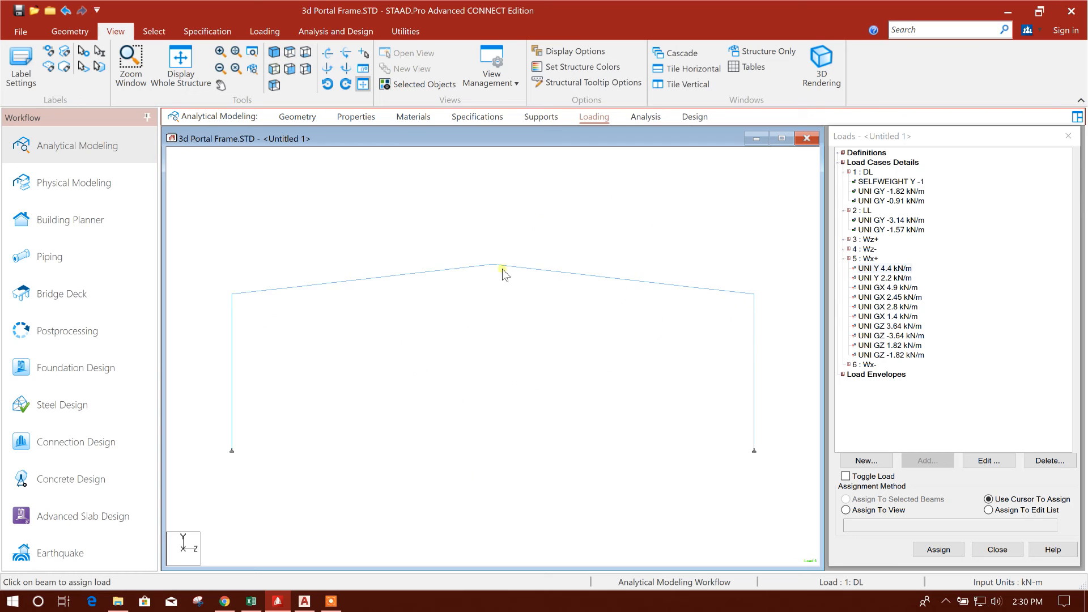
pyautogui.scroll(-1, 519, 284)
pyautogui.moveTo(378, 198); pyautogui.dragTo(374, 159, button='middle')
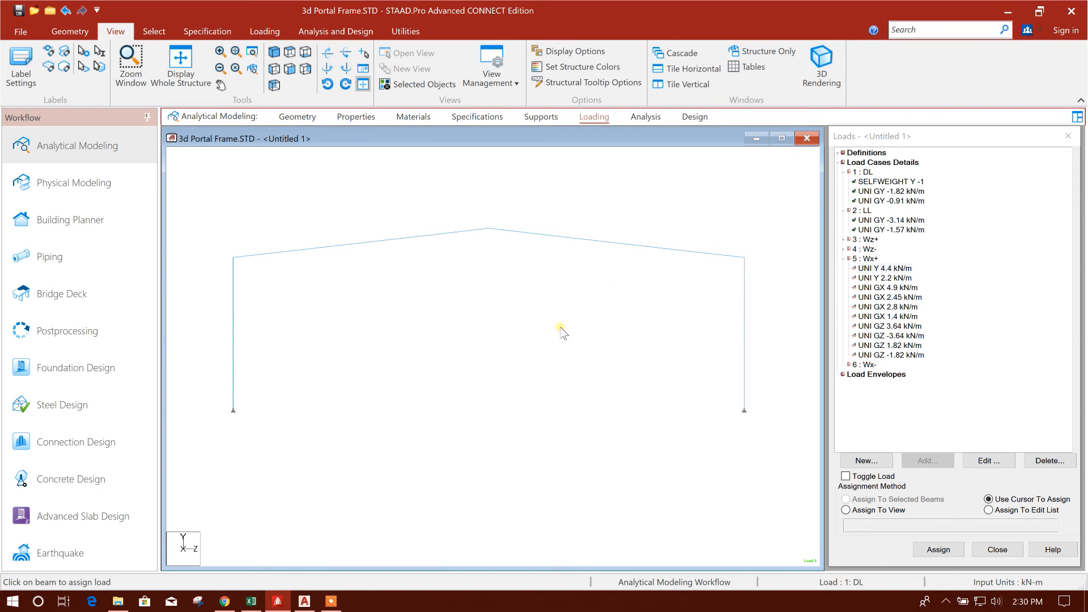
pyautogui.click(901, 278)
pyautogui.click(897, 269)
pyautogui.moveTo(714, 285); pyautogui.dragTo(249, 176)
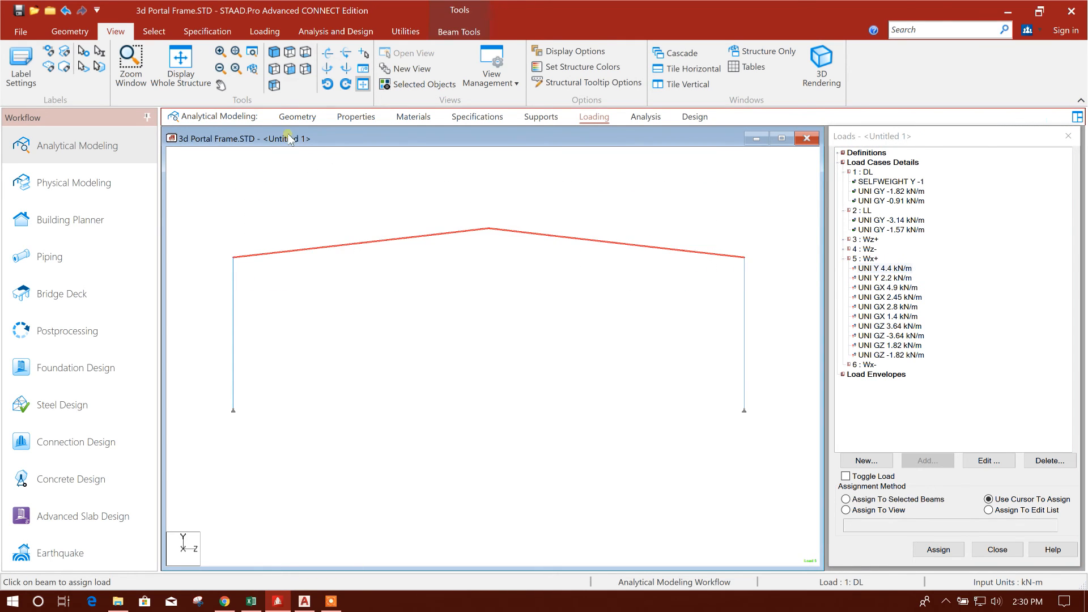
pyautogui.click(878, 501)
pyautogui.click(943, 549)
pyautogui.click(979, 397)
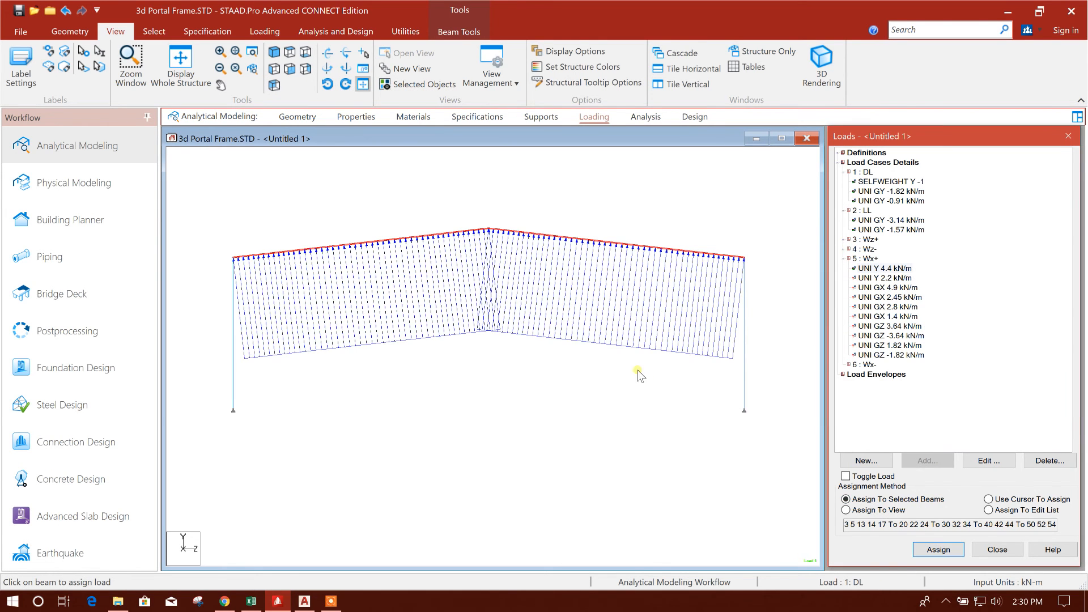
# Step: Assign the Wx+ load UNI GZ 3.64 kN/m to the +Z side columns of the inner frames
pyautogui.click(895, 288)
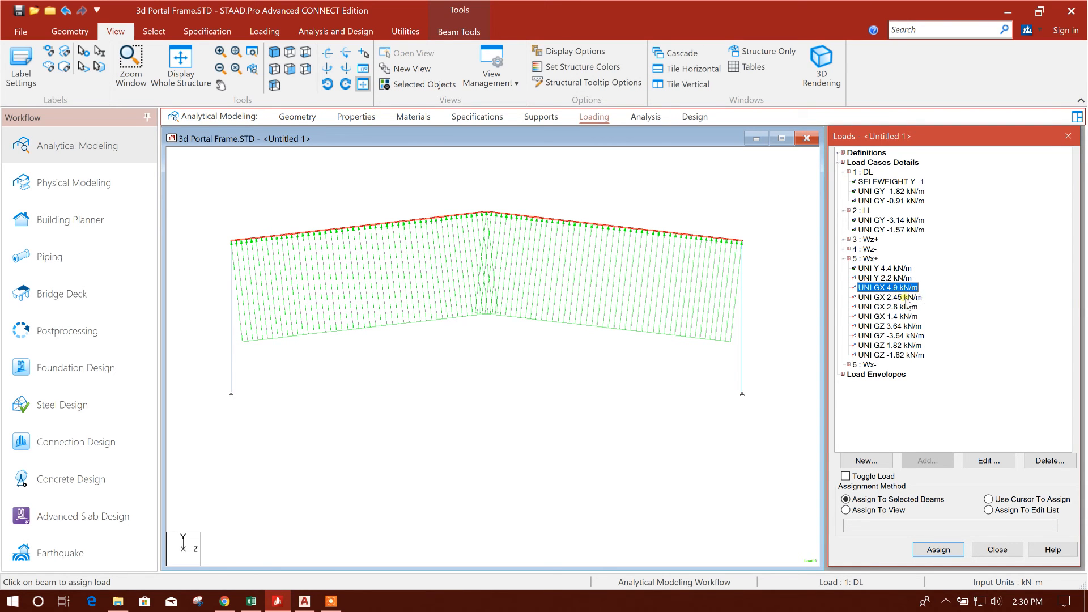
pyautogui.click(901, 306)
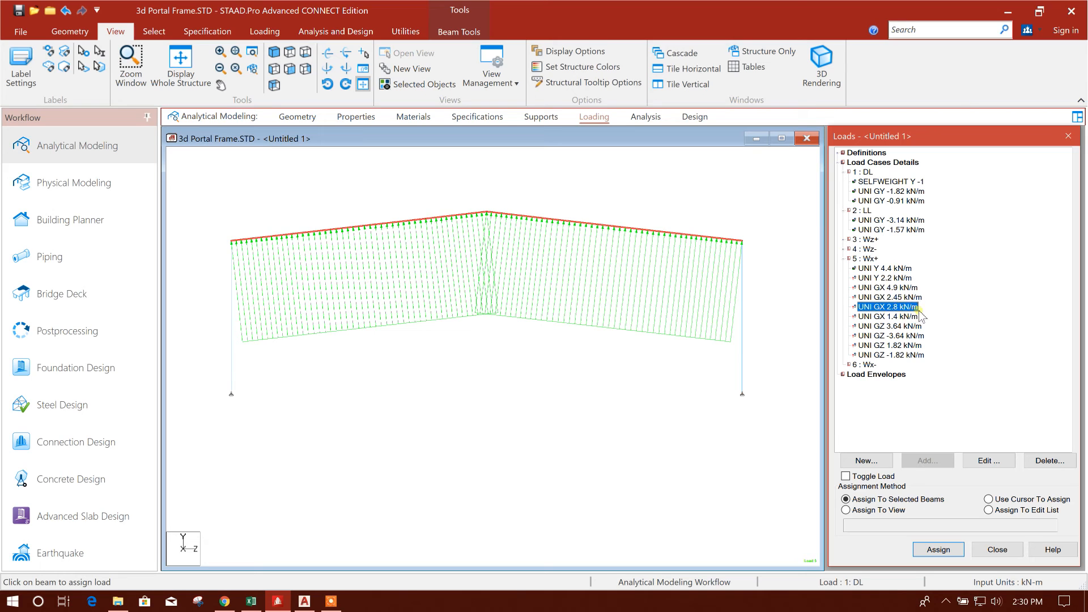
pyautogui.click(894, 317)
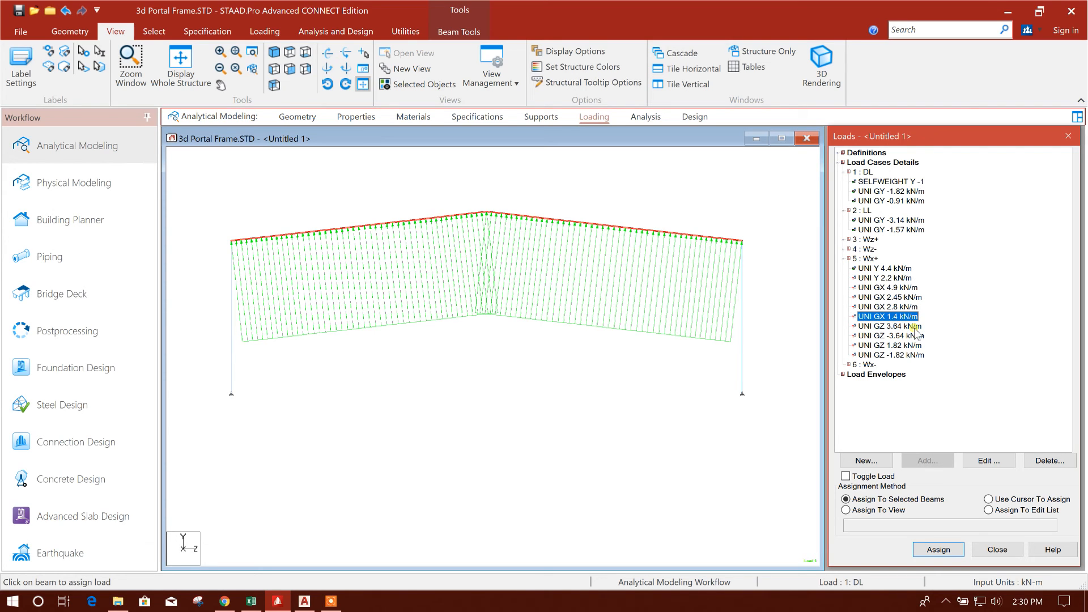
pyautogui.click(901, 326)
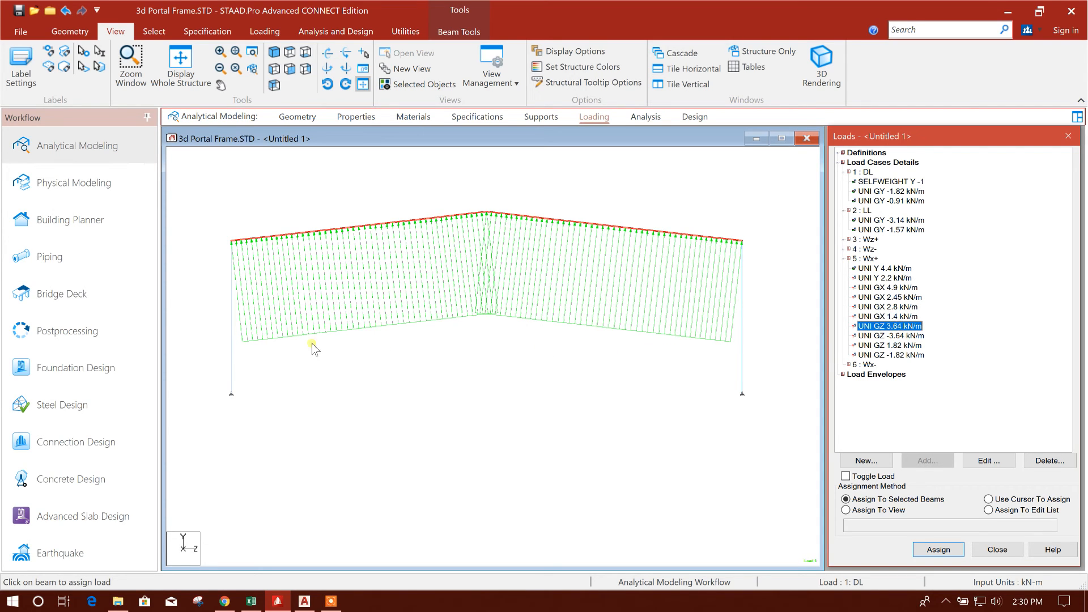
pyautogui.click(387, 357)
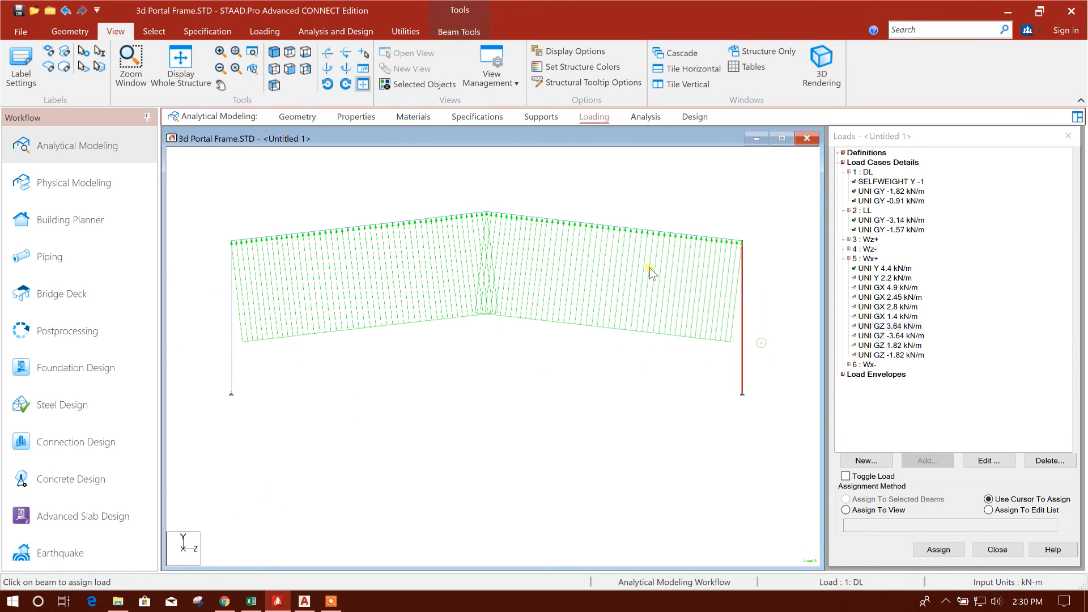
pyautogui.click(879, 499)
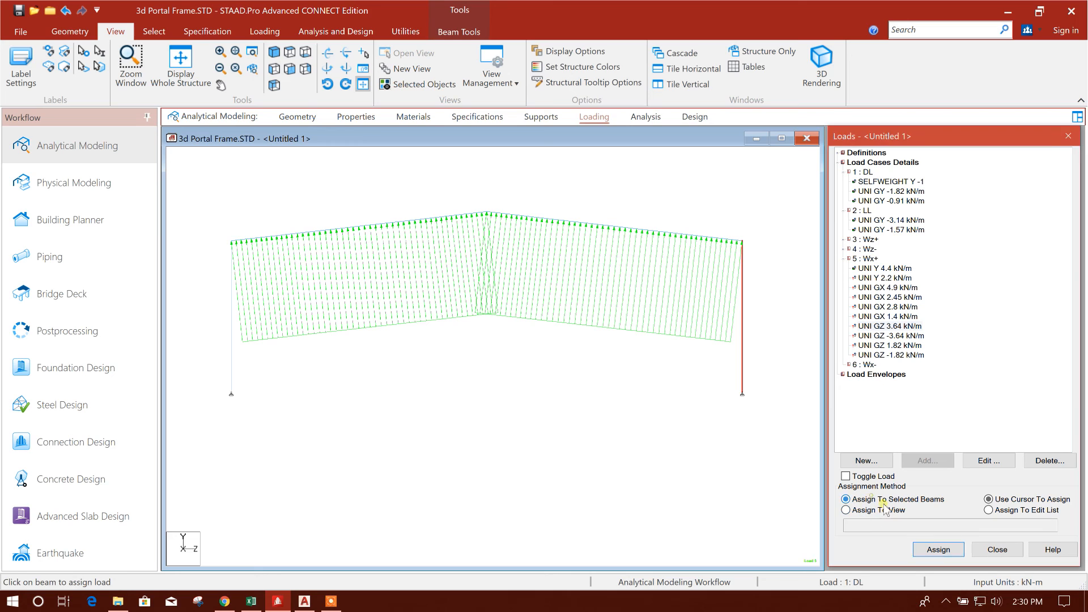
pyautogui.click(938, 549)
pyautogui.click(904, 391)
pyautogui.click(496, 378)
# Step: Assign the Wx+ load UNI GZ -3.64 kN/m to the -Z side columns of the inner frames
pyautogui.moveTo(350, 345); pyautogui.dragTo(196, 261)
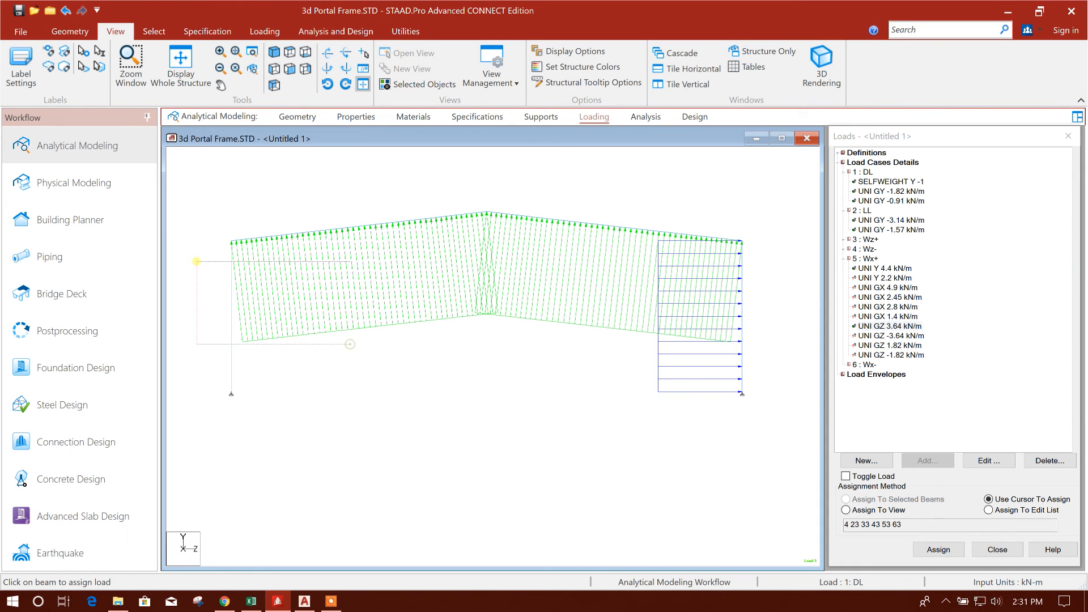
pyautogui.click(907, 340)
pyautogui.click(938, 549)
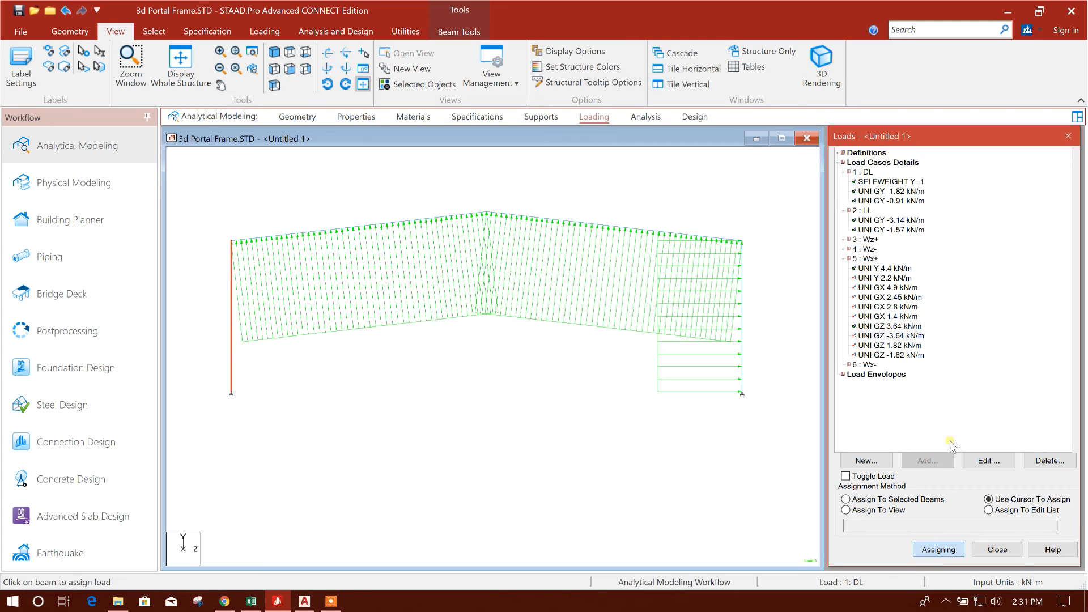
pyautogui.click(858, 500)
pyautogui.click(939, 549)
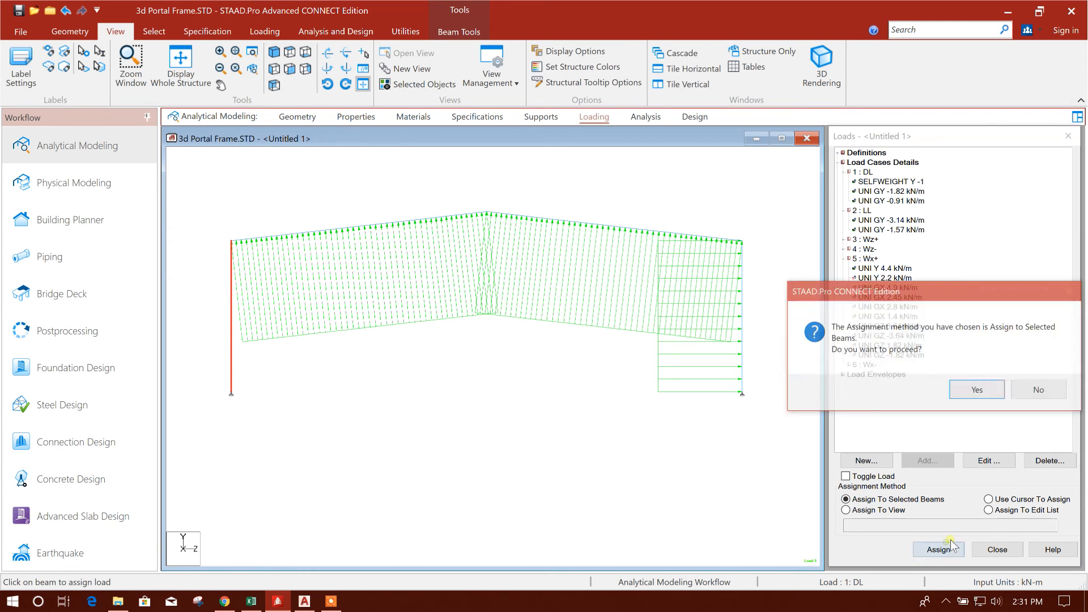
pyautogui.click(905, 390)
pyautogui.click(523, 416)
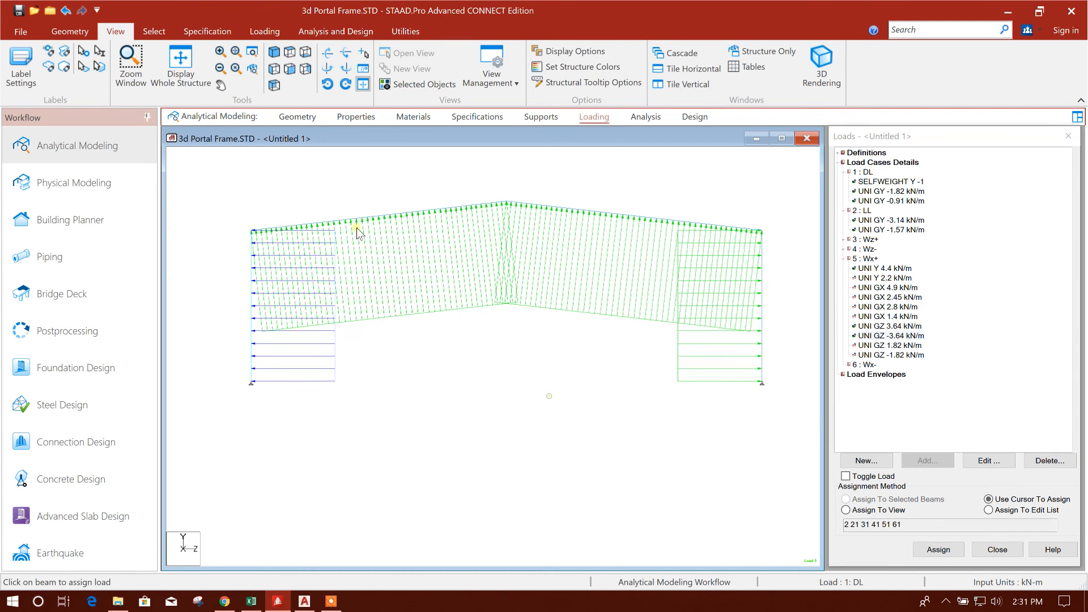
pyautogui.click(275, 52)
pyautogui.moveTo(620, 366); pyautogui.dragTo(611, 382, button='middle')
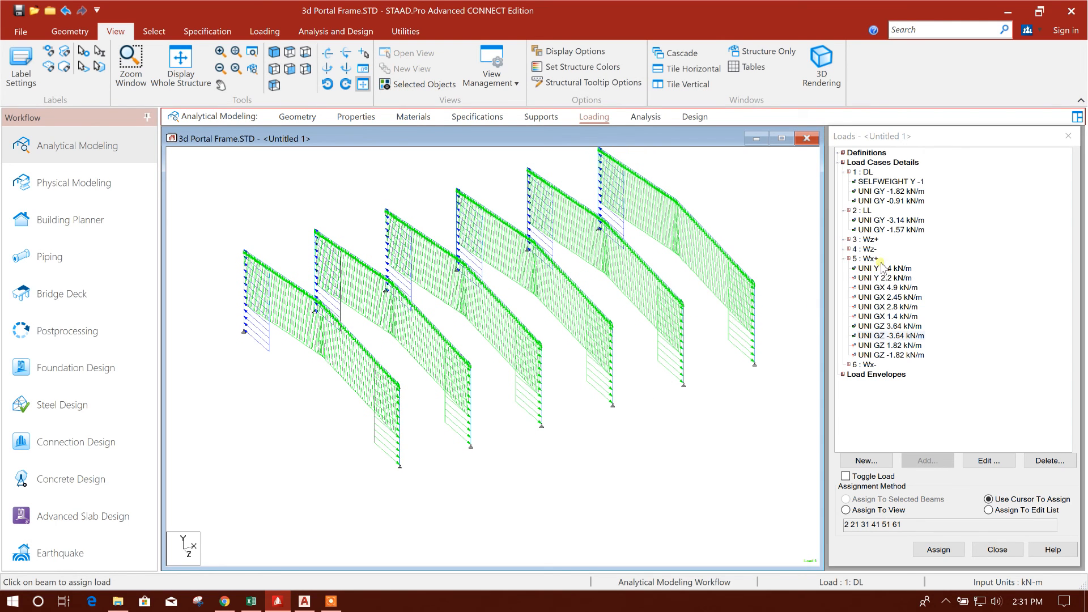
pyautogui.moveTo(533, 445); pyautogui.dragTo(571, 433, button='middle')
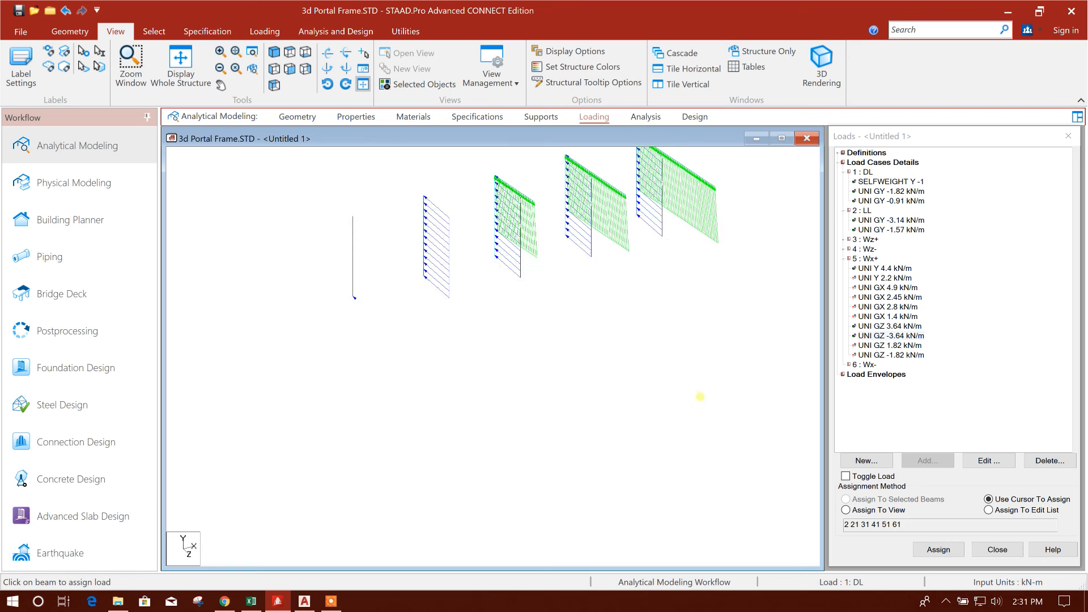
# Step: Select the two end-wall frames of the whole structure in plan and show only them in the active window
pyautogui.moveTo(698, 399); pyautogui.dragTo(684, 406, button='middle')
pyautogui.moveTo(601, 439); pyautogui.dragTo(587, 450, button='middle')
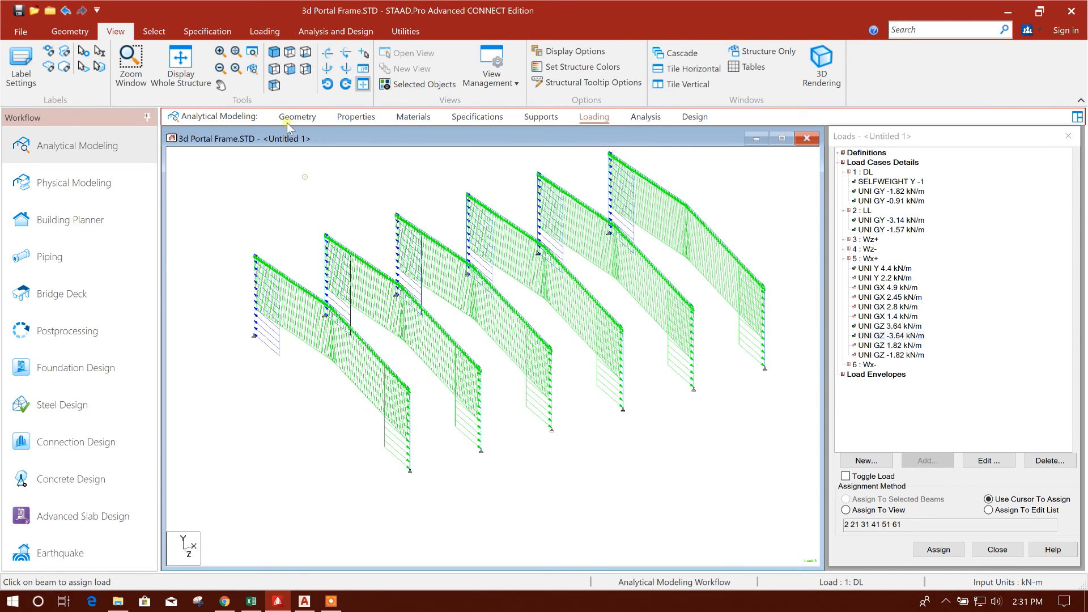
pyautogui.click(180, 63)
pyautogui.click(290, 53)
pyautogui.moveTo(202, 197); pyautogui.dragTo(266, 514)
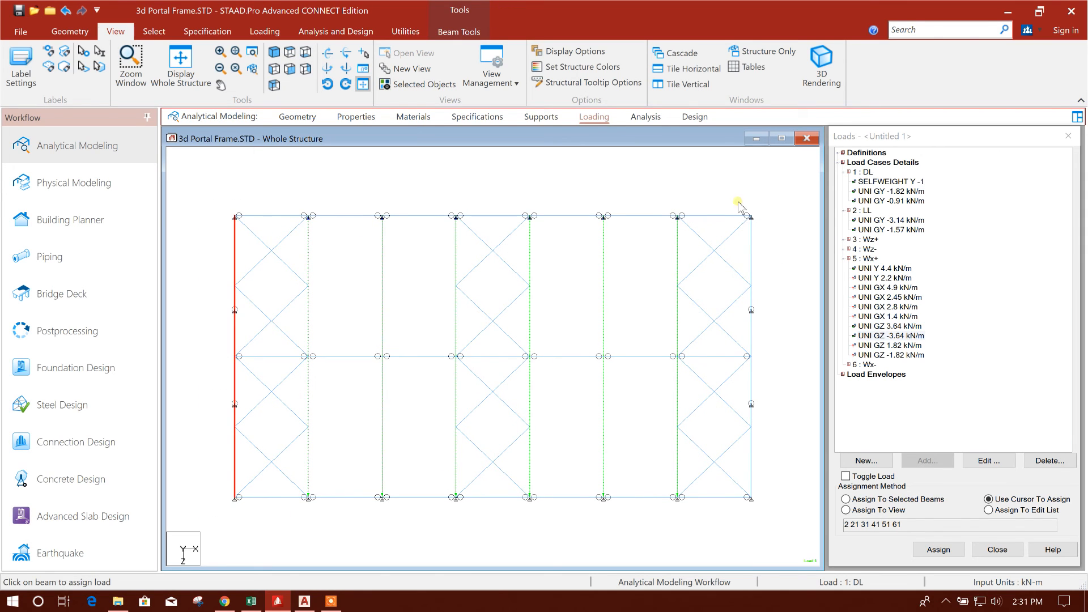
pyautogui.keyDown('ctrl'); pyautogui.moveTo(773, 456); pyautogui.dragTo(782, 546); pyautogui.keyUp('ctrl')
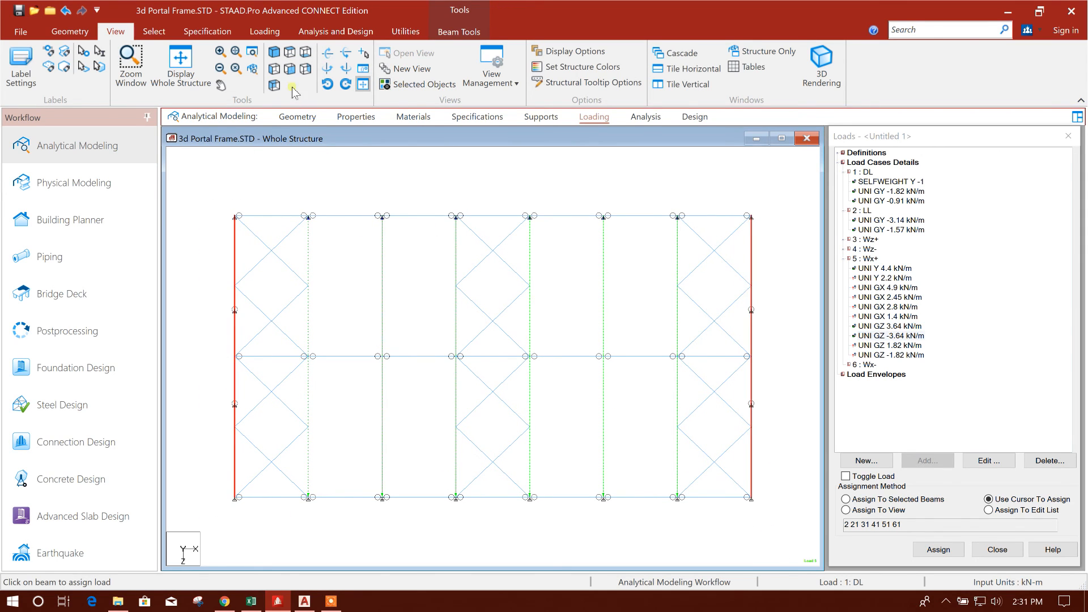
pyautogui.rightClick(360, 163)
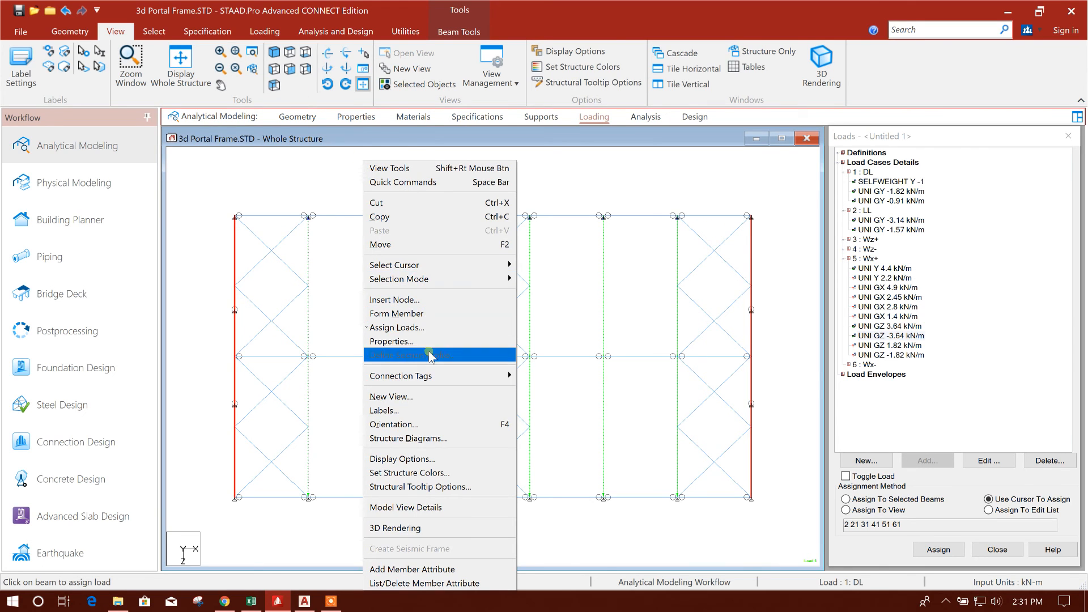
pyautogui.click(430, 396)
pyautogui.click(715, 342)
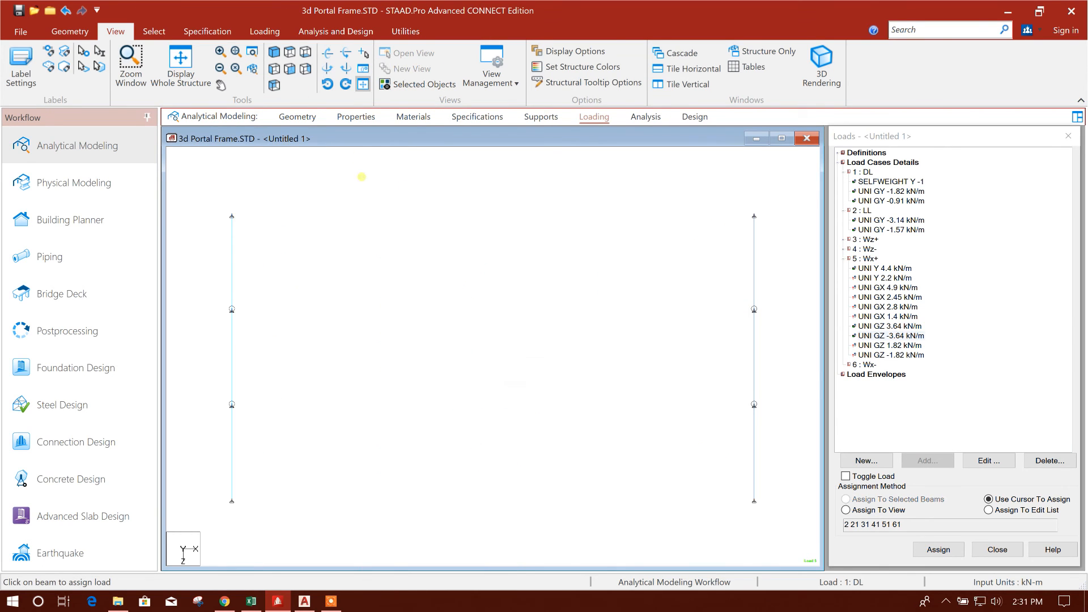
# Step: Assign the Wx+ load UNI Y 2.2 kN/m to the rafters of both end frames, selecting them in side elevation
pyautogui.click(274, 85)
pyautogui.moveTo(505, 374); pyautogui.dragTo(514, 296, button='middle')
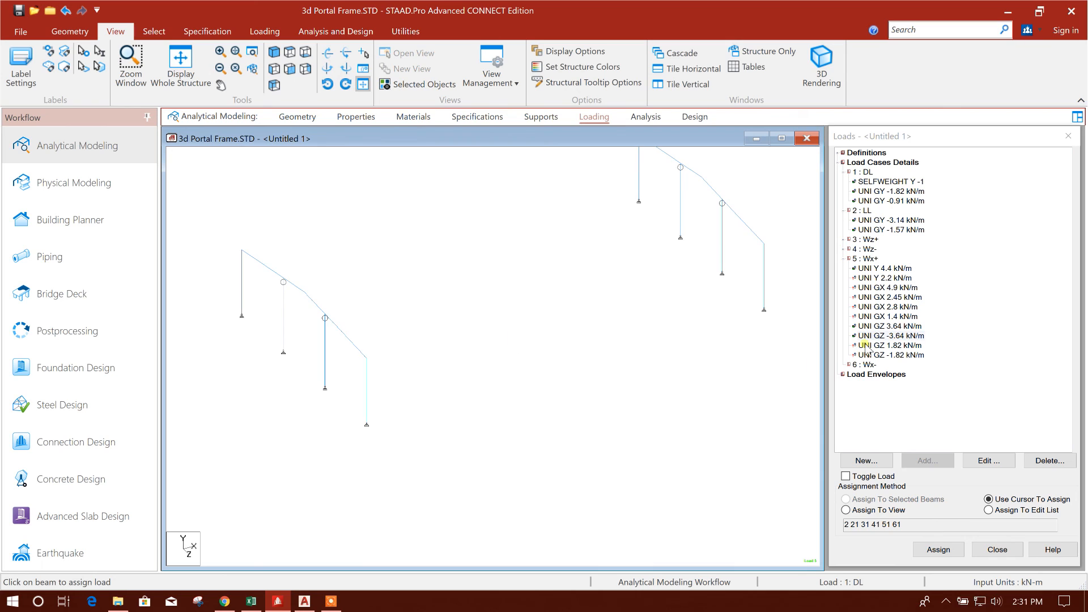
pyautogui.click(882, 280)
pyautogui.moveTo(395, 351); pyautogui.dragTo(426, 346, button='middle')
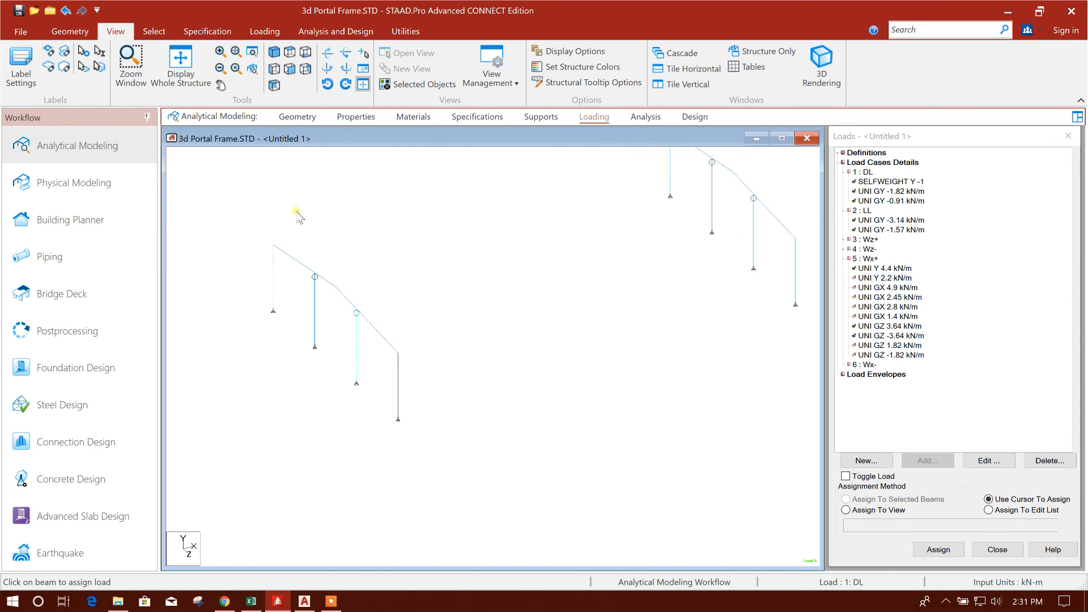
pyautogui.click(274, 73)
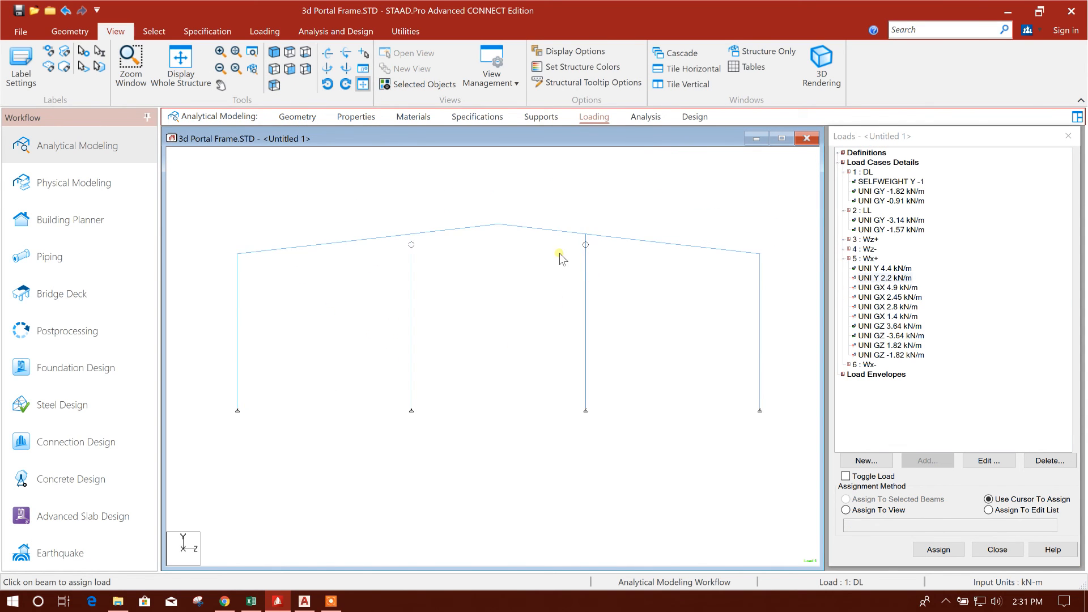
pyautogui.click(594, 238)
pyautogui.click(615, 237)
pyautogui.moveTo(559, 246); pyautogui.dragTo(436, 168)
pyautogui.click(306, 248)
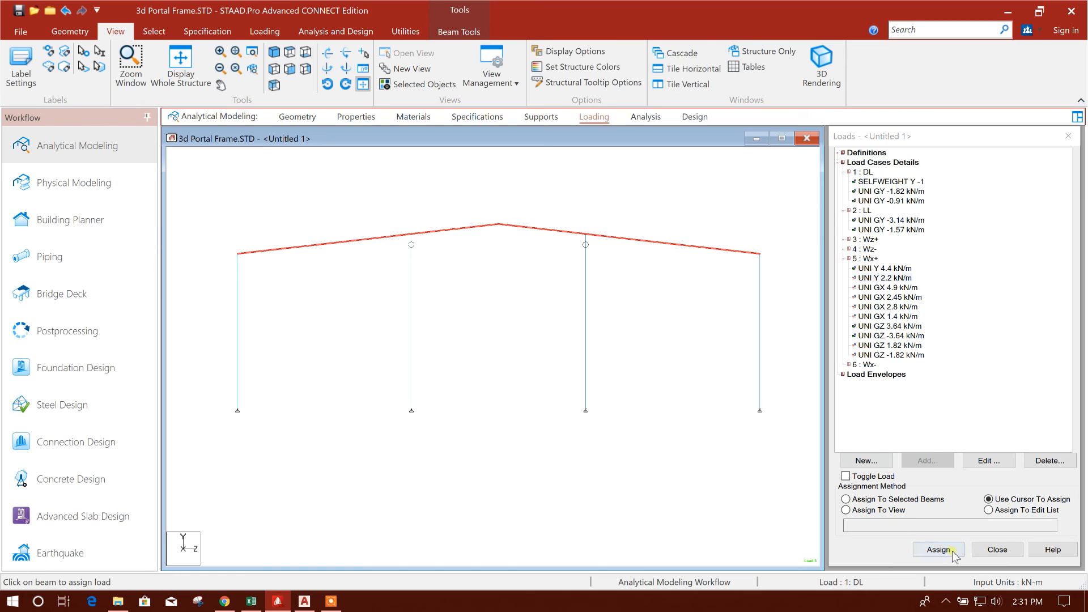
pyautogui.click(845, 498)
pyautogui.click(938, 549)
pyautogui.click(906, 389)
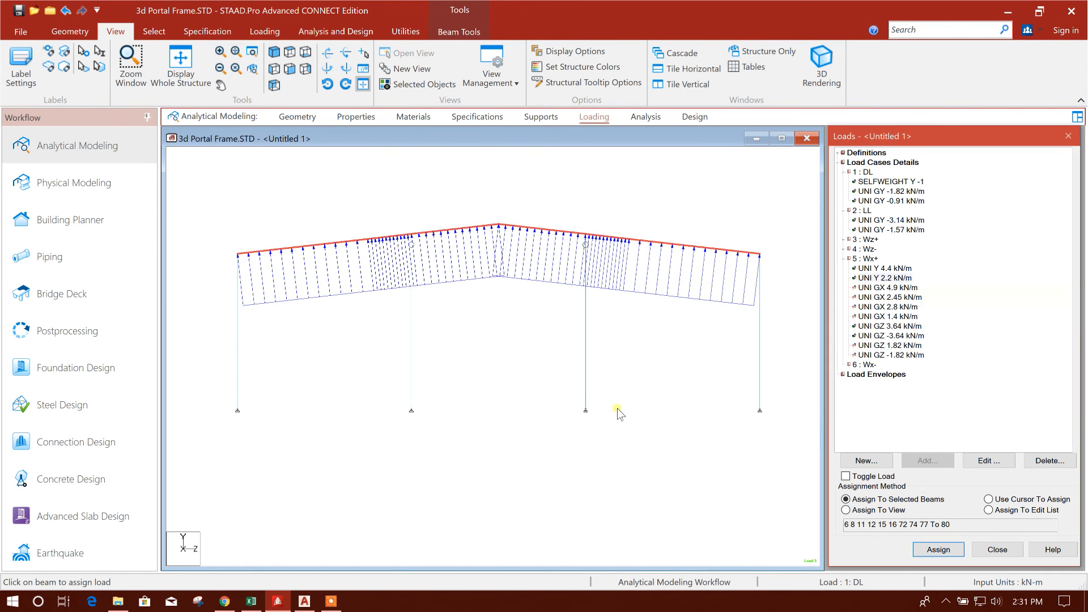
# Step: Assign the Wx+ load UNI GX 4.9 kN/m to the two intermediate wall columns of the -X end frame
pyautogui.moveTo(485, 352); pyautogui.dragTo(481, 335, button='middle')
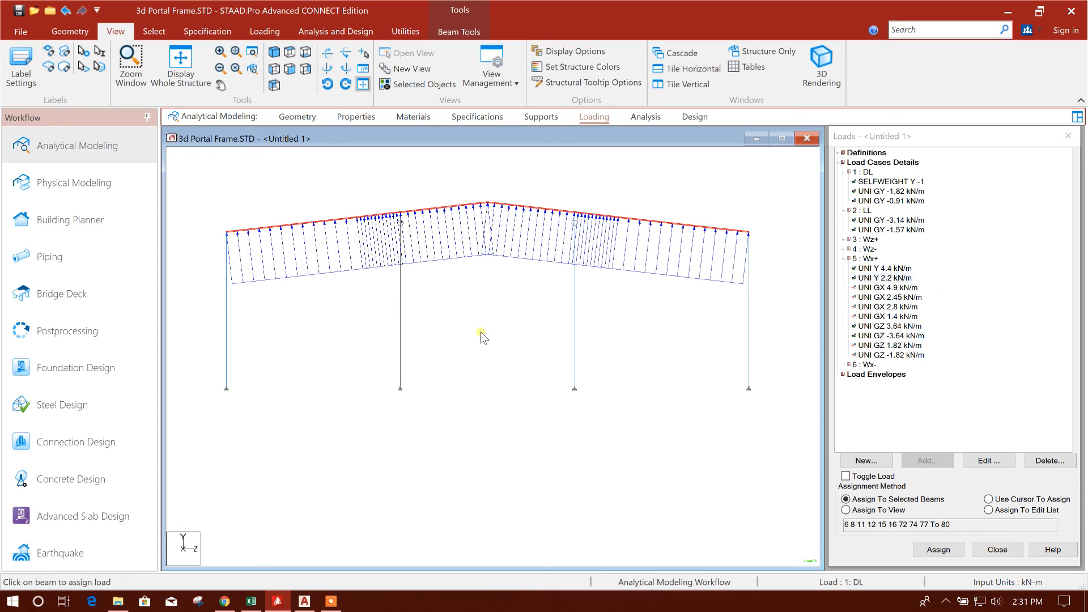
pyautogui.click(889, 287)
pyautogui.click(274, 69)
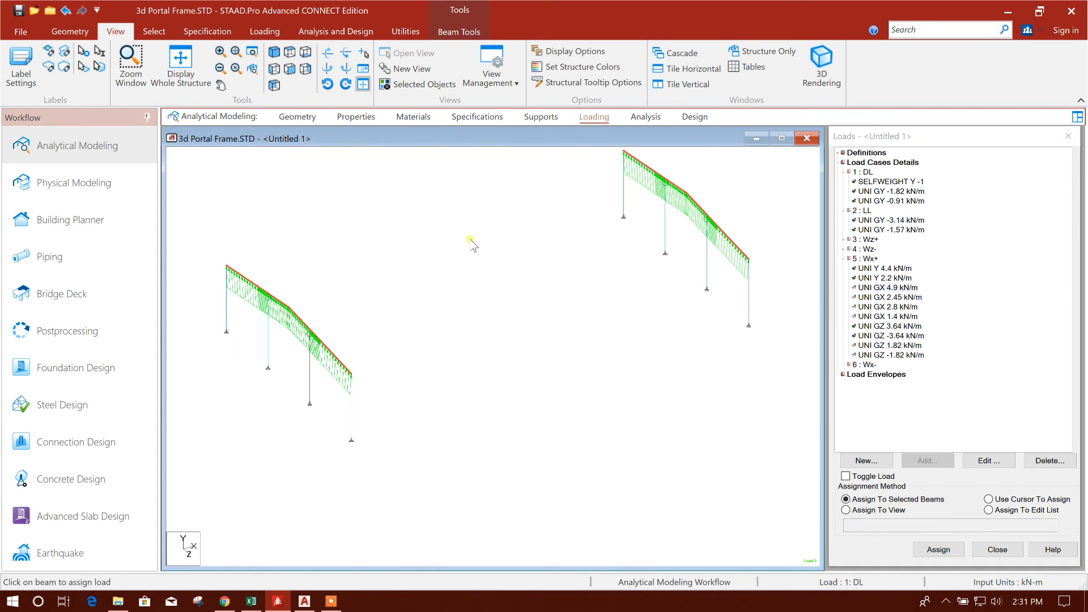
pyautogui.click(375, 331)
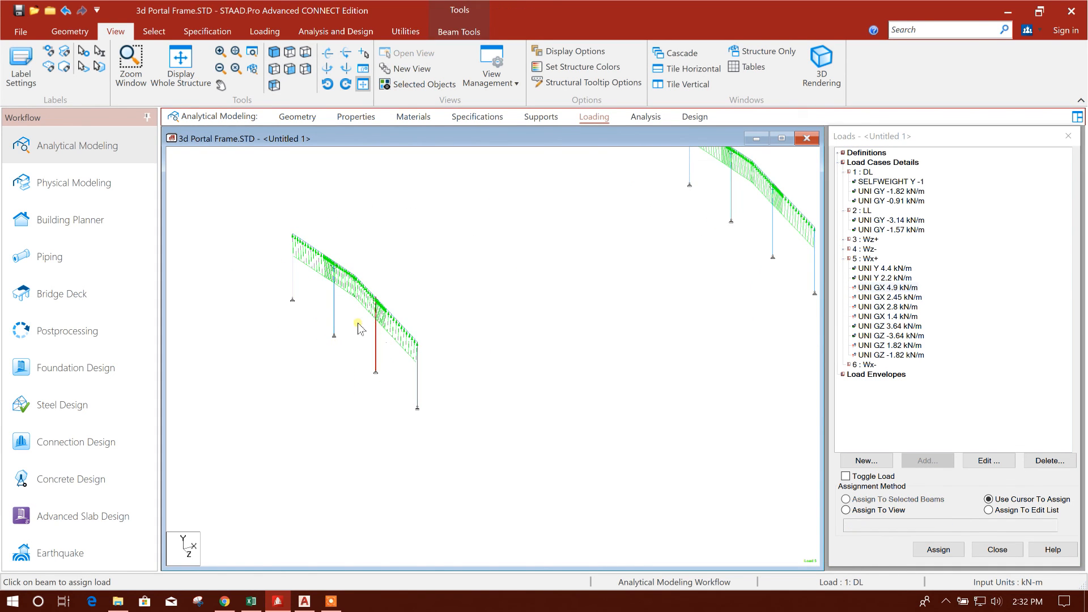
pyautogui.click(333, 303)
pyautogui.click(923, 502)
pyautogui.click(938, 549)
pyautogui.click(978, 390)
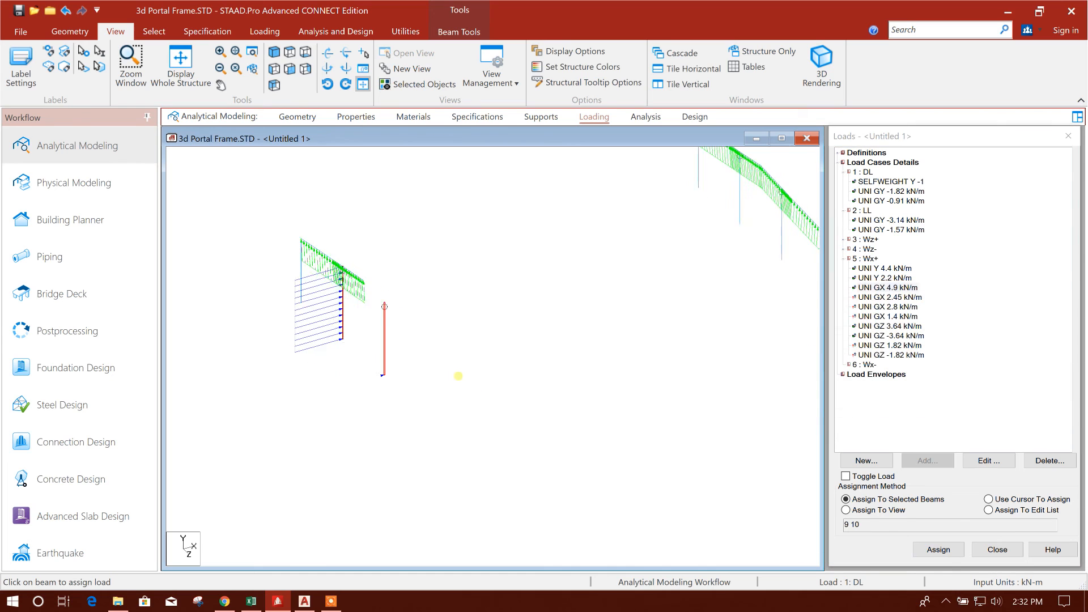
# Step: Assign the Wx+ load UNI GX 2.45 kN/m to the two corner columns of the -X end frame
pyautogui.click(314, 283)
pyautogui.click(876, 306)
pyautogui.click(893, 500)
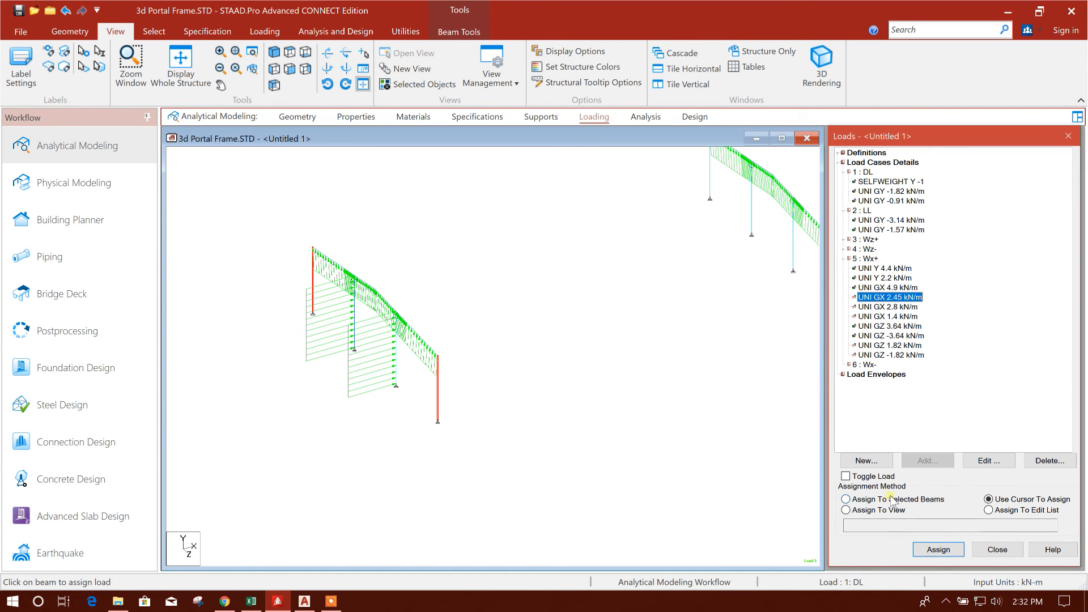
pyautogui.click(938, 549)
pyautogui.click(977, 391)
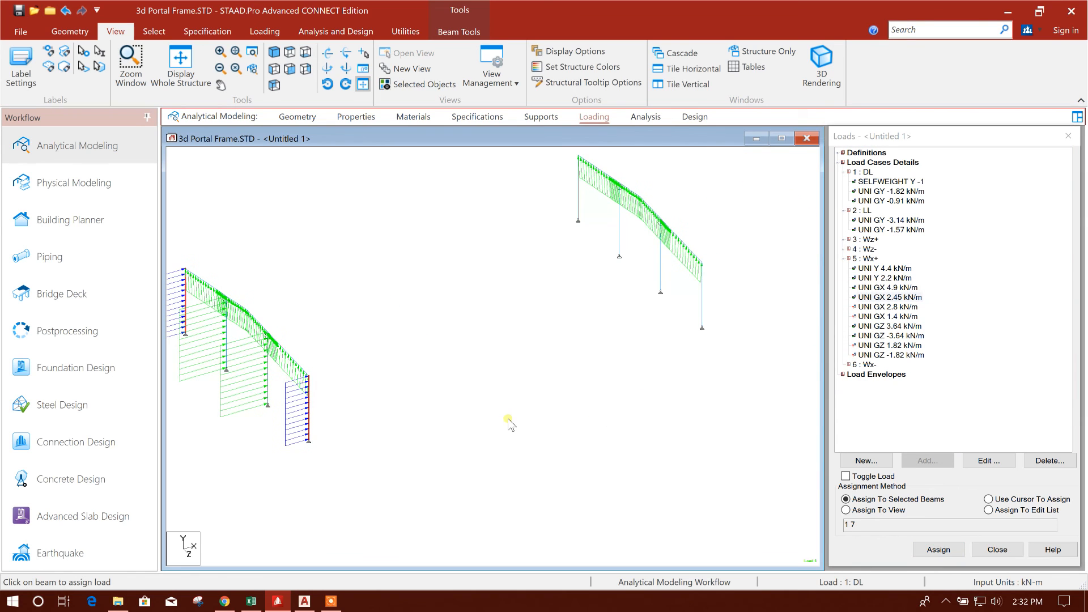
# Step: Assign the Wx+ load UNI GX 2.8 kN/m to the two intermediate wall columns of the +X end frame
pyautogui.click(671, 291)
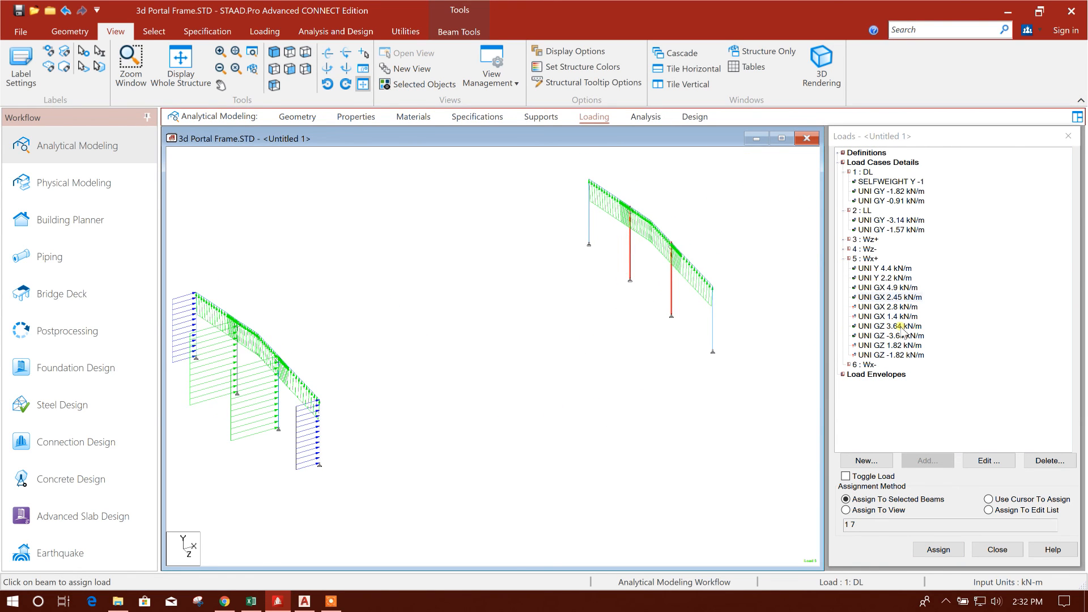
pyautogui.click(893, 309)
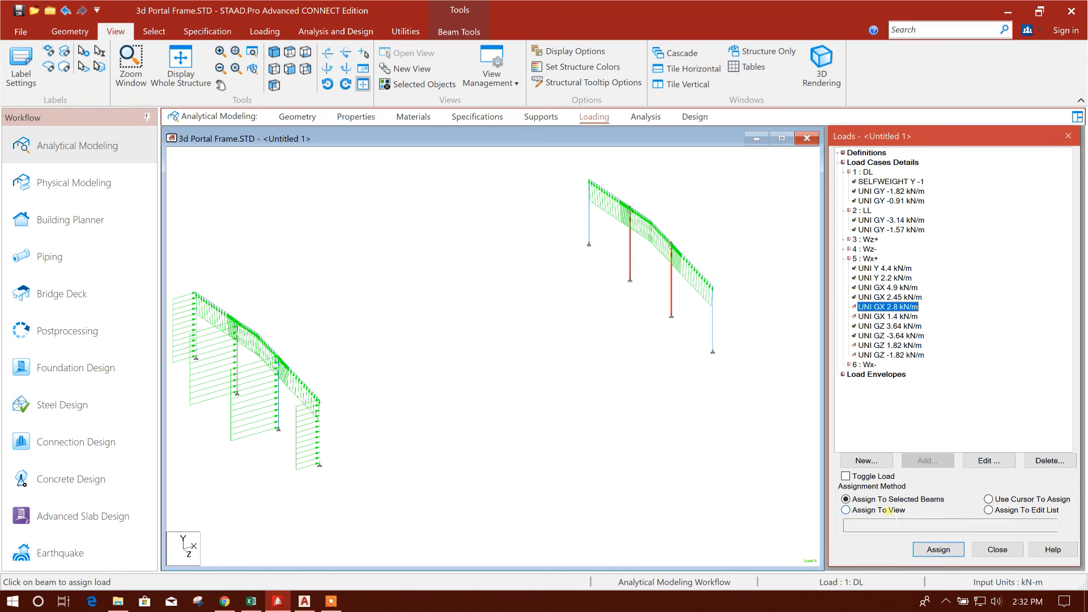
pyautogui.click(938, 549)
pyautogui.click(940, 388)
# Step: Assign the Wx+ load UNI GX 1.4 kN/m to the two corner columns of the +X end frame
pyautogui.click(712, 310)
pyautogui.click(589, 213)
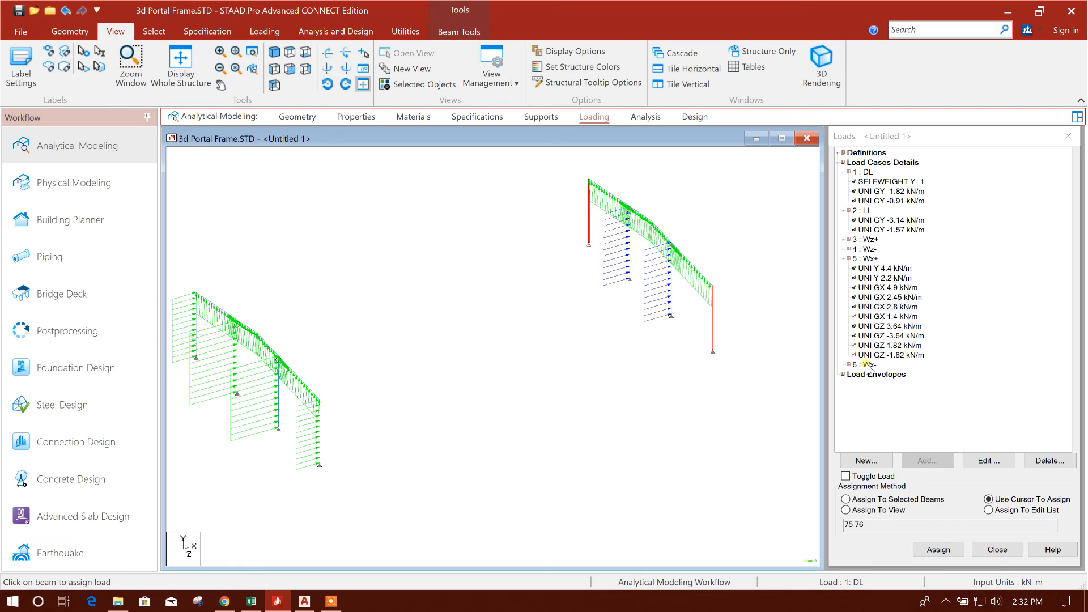
pyautogui.click(890, 316)
pyautogui.click(915, 499)
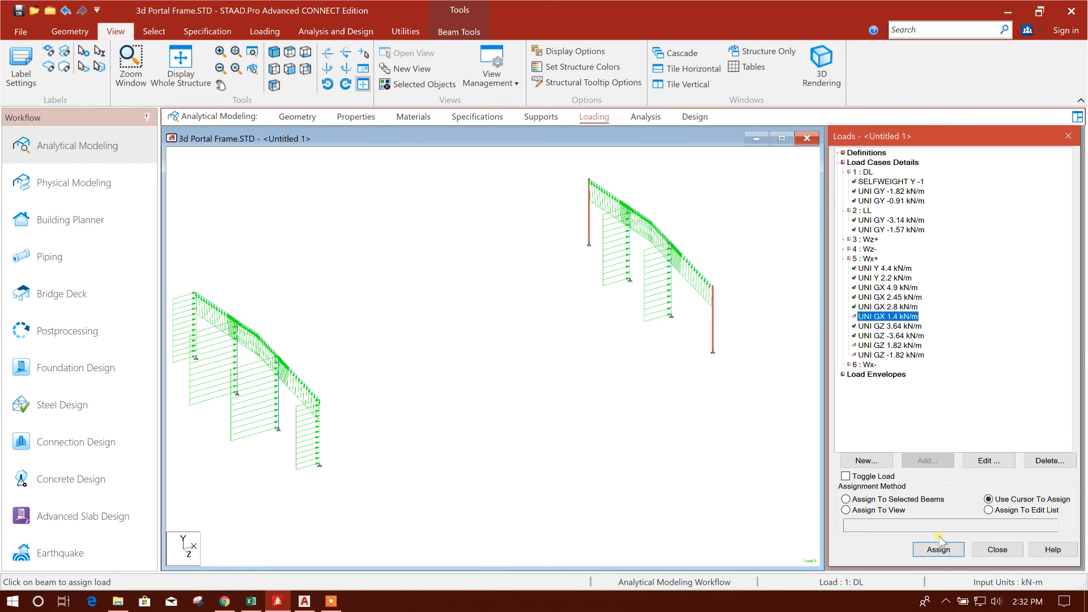
pyautogui.click(935, 549)
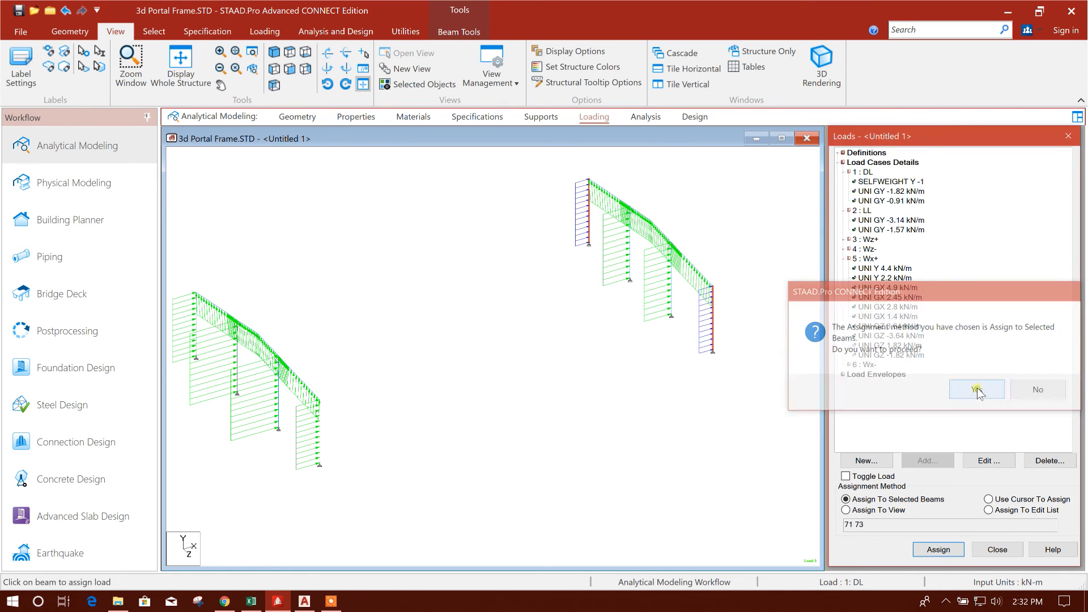
pyautogui.click(970, 387)
pyautogui.click(675, 372)
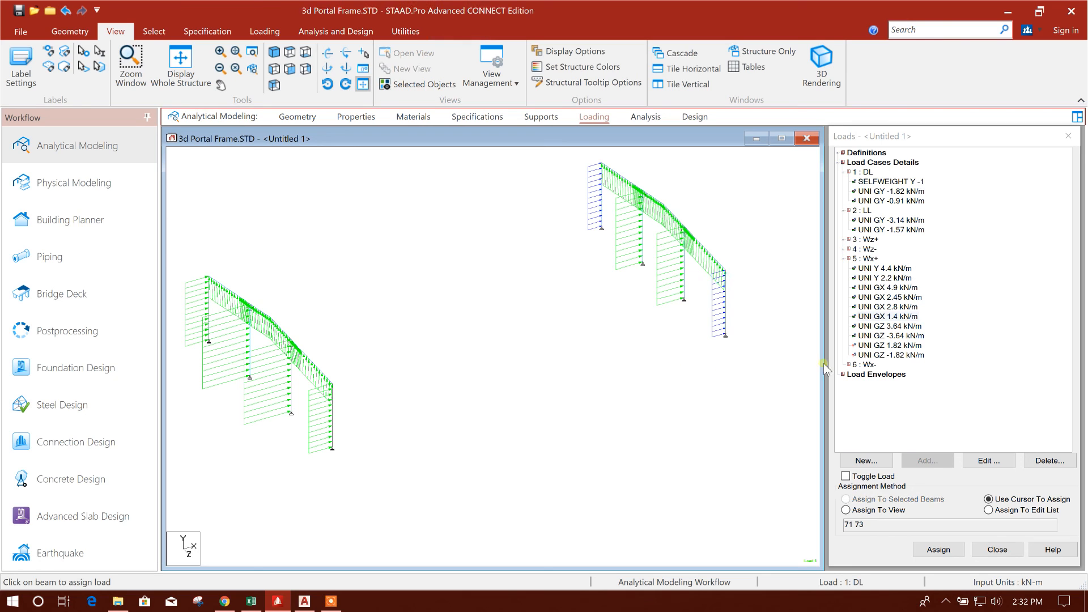
# Step: Assign the Wx+ load UNI GZ 1.82 kN/m to the +Z side corner columns of both end frames
pyautogui.click(885, 346)
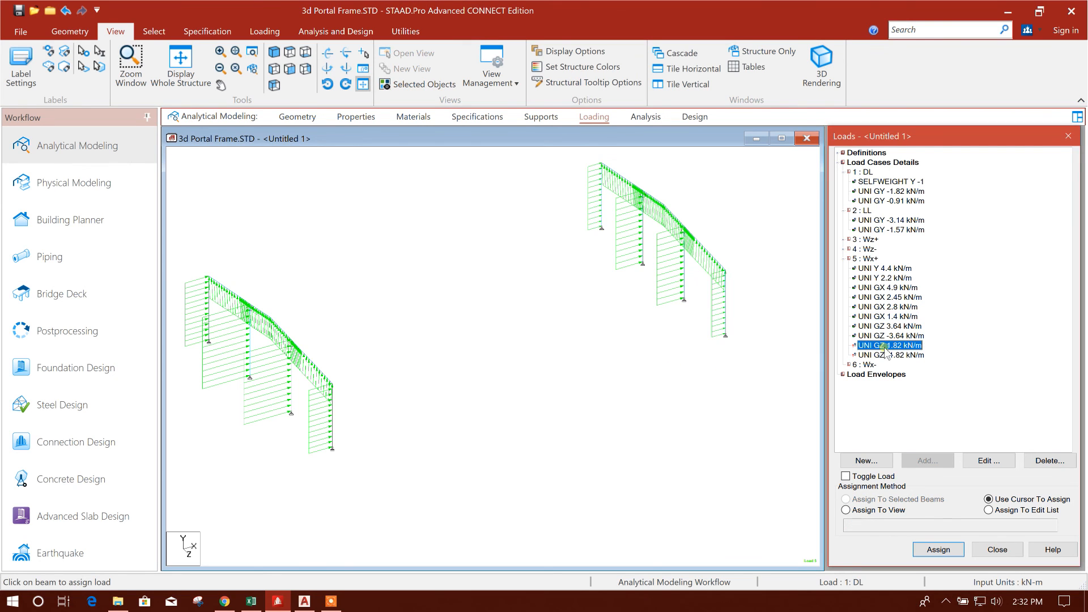
pyautogui.moveTo(574, 408); pyautogui.dragTo(619, 393, button='middle')
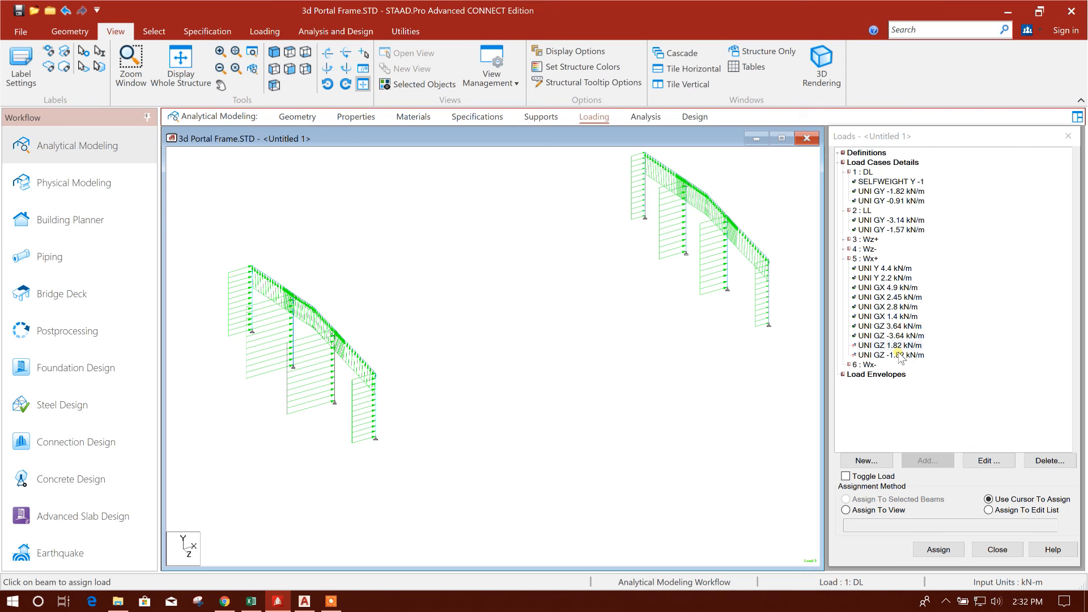
pyautogui.click(254, 294)
pyautogui.click(417, 403)
pyautogui.click(374, 417)
pyautogui.keyDown('ctrl'); pyautogui.click(768, 300); pyautogui.keyUp('ctrl')
pyautogui.click(846, 499)
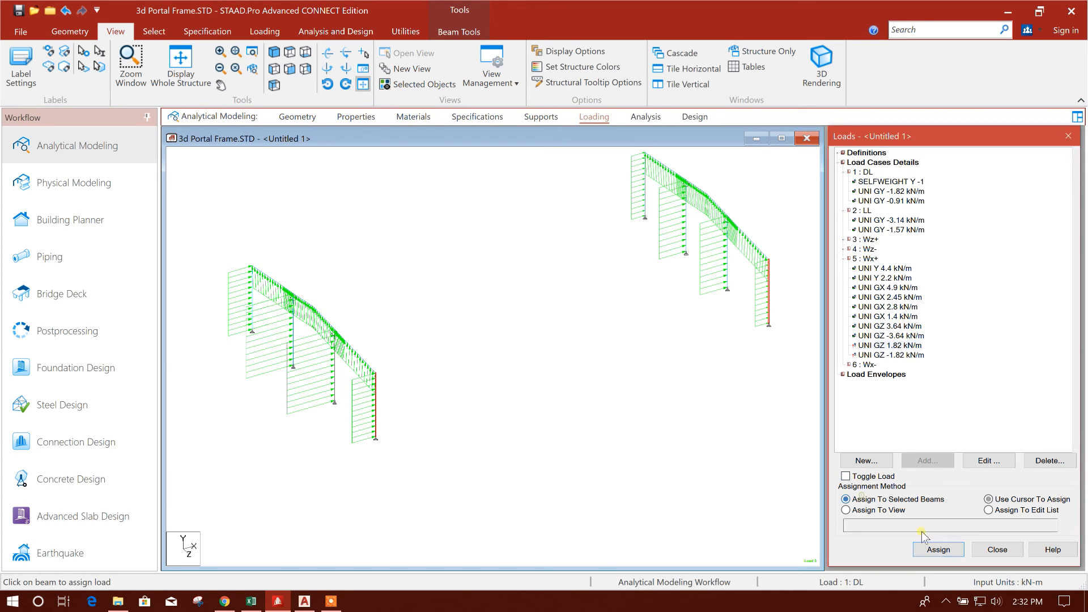
pyautogui.click(938, 549)
# Step: Assign the Wx+ load UNI GZ -1.82 kN/m to the -Z side corner columns of both end frames
pyautogui.click(957, 393)
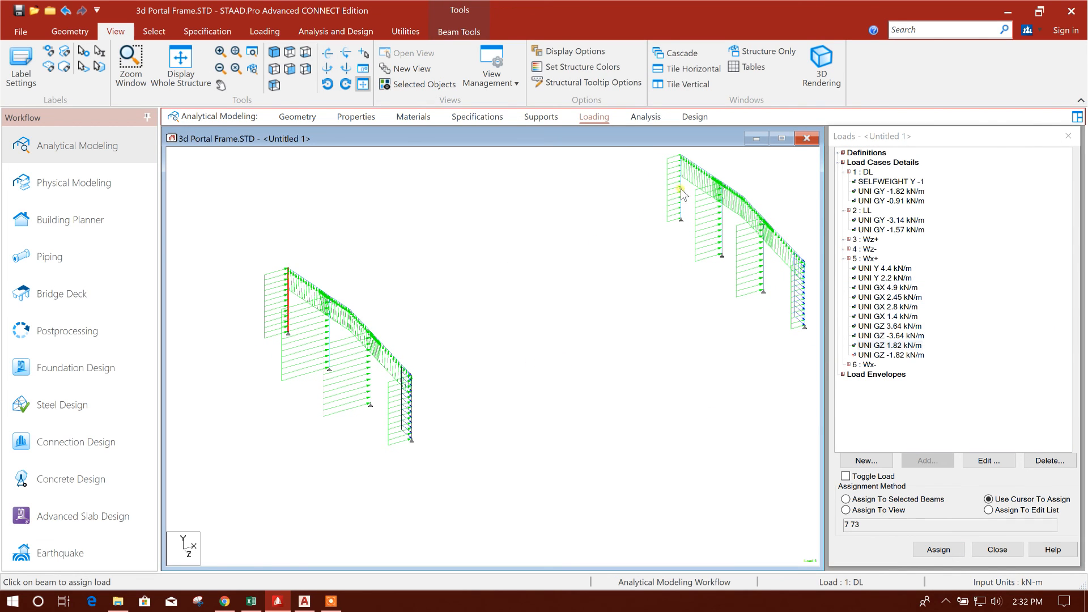
pyautogui.click(881, 355)
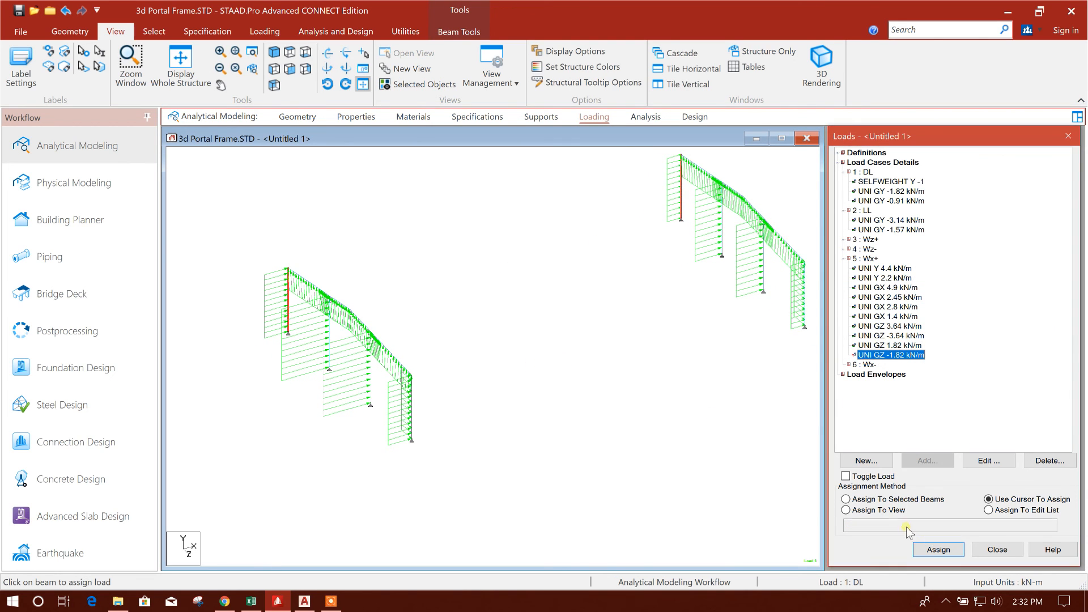
pyautogui.click(892, 499)
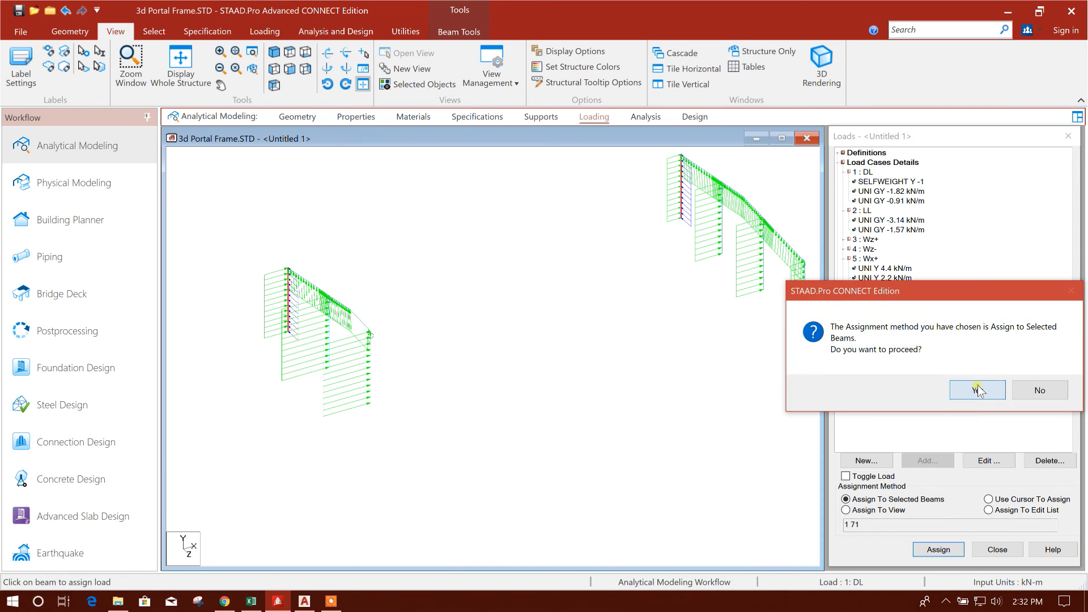
pyautogui.click(965, 391)
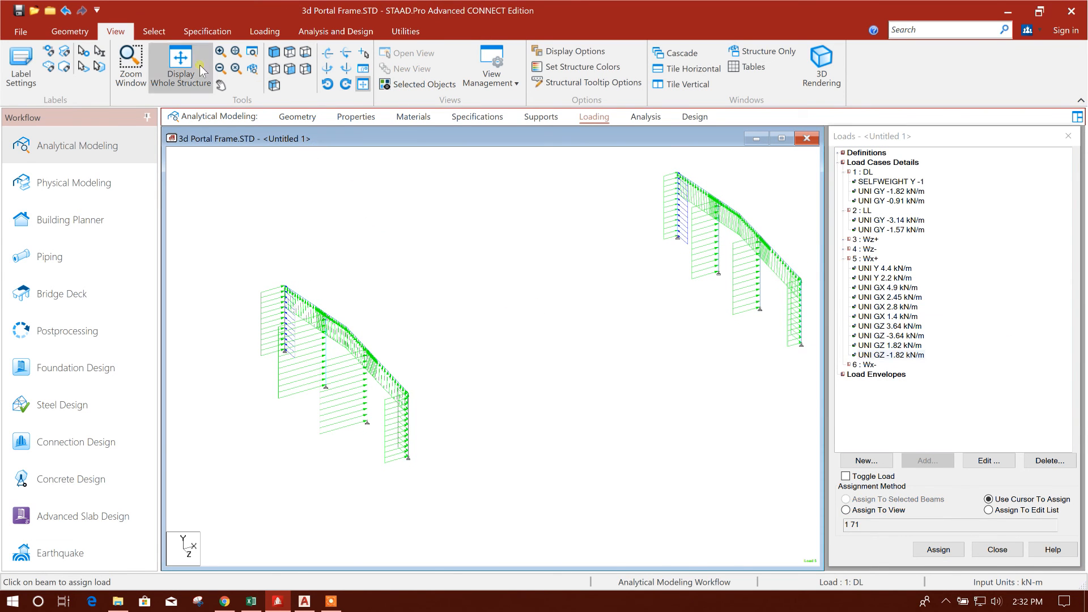
# Step: Display the whole structure to check the Wx+ loads, then switch to load case 6 Wx- and collapse the Wx+ load list
pyautogui.click(181, 65)
pyautogui.moveTo(622, 473); pyautogui.dragTo(622, 426, button='middle')
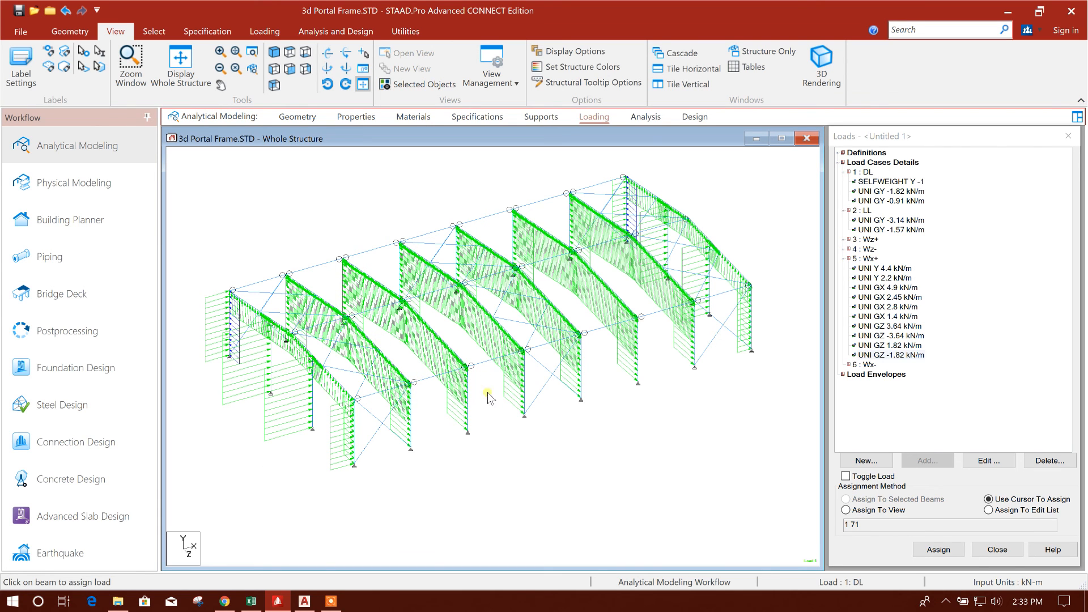
pyautogui.moveTo(675, 417); pyautogui.dragTo(668, 432, button='middle')
pyautogui.click(863, 365)
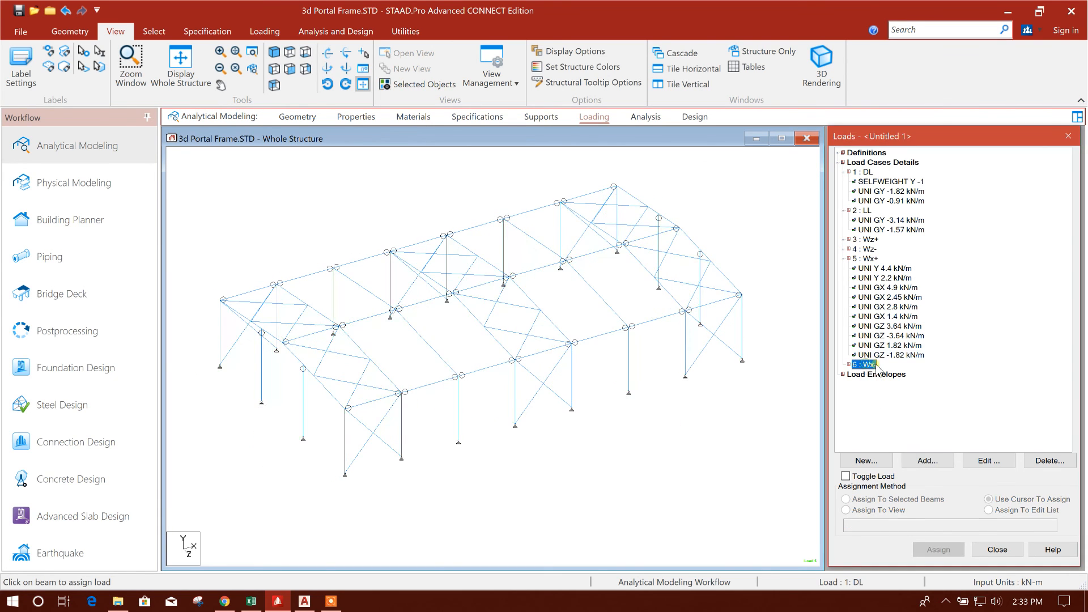
pyautogui.click(847, 259)
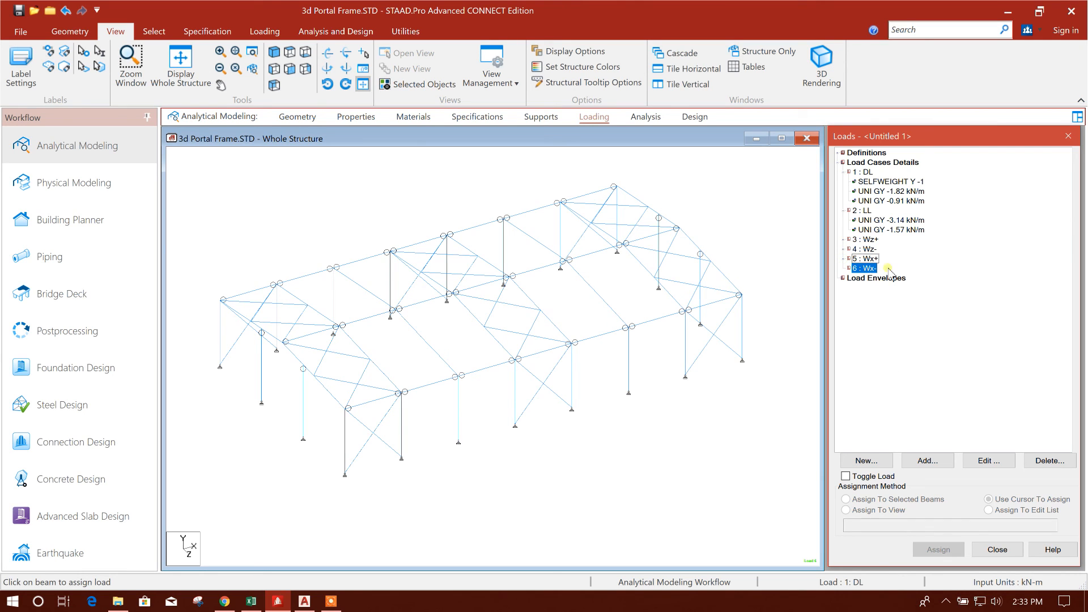
# Step: Examine the Wx- member loads on the rafters, side columns and end-wall columns of the whole structure
pyautogui.click(648, 413)
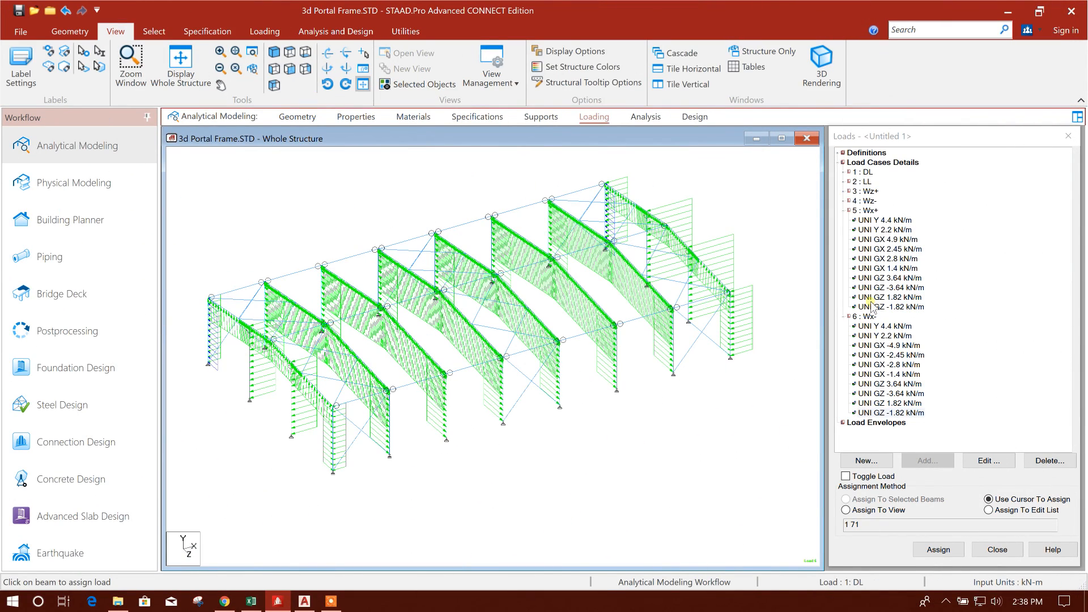
pyautogui.moveTo(487, 414); pyautogui.dragTo(502, 399, button='middle')
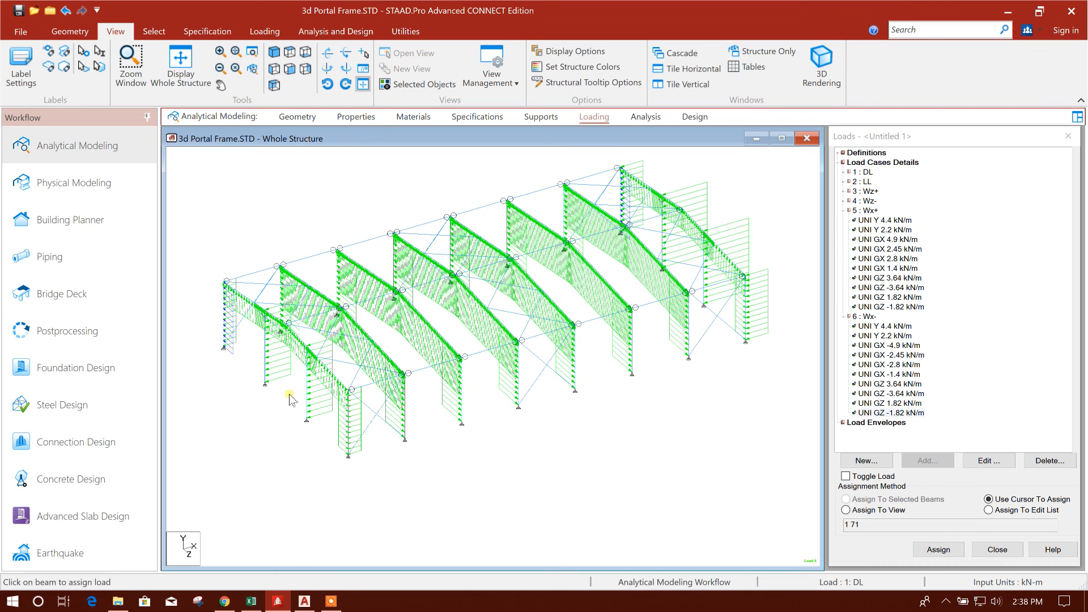
pyautogui.moveTo(779, 297); pyautogui.dragTo(736, 325, button='middle')
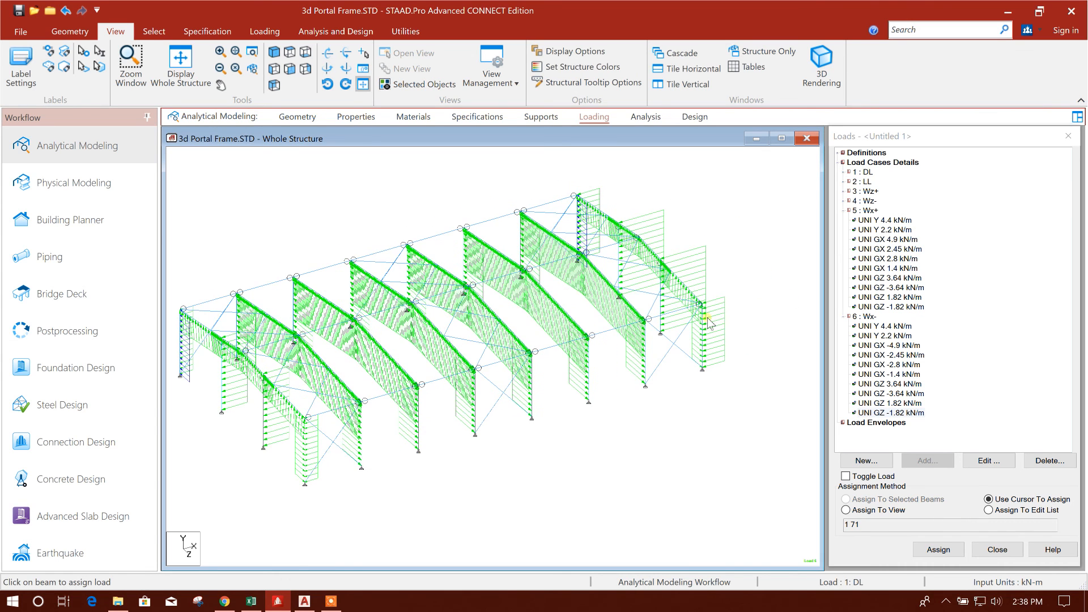
pyautogui.moveTo(634, 415); pyautogui.dragTo(685, 468, button='middle')
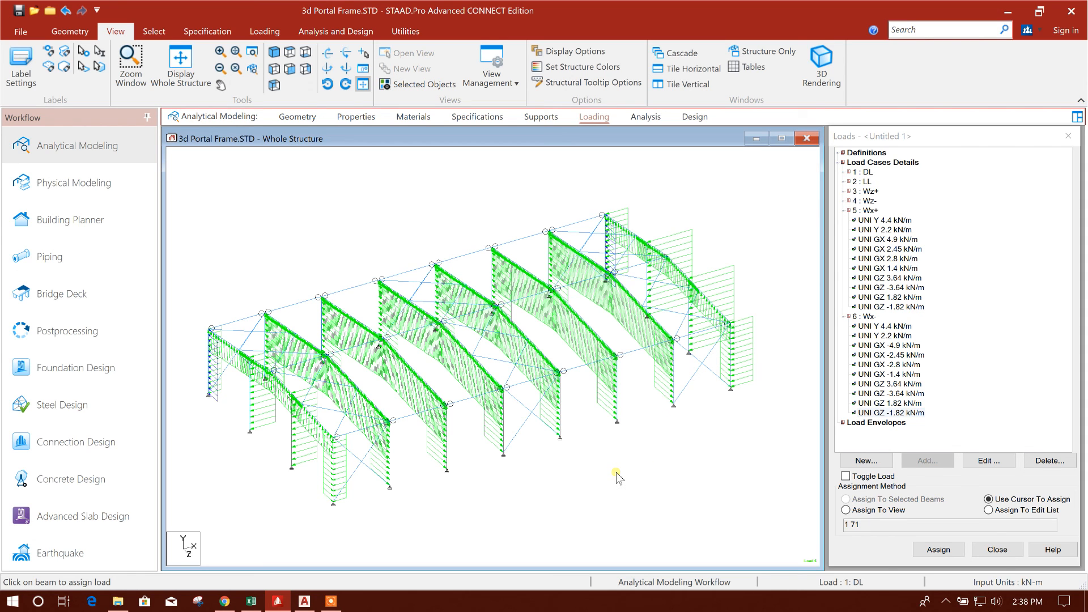
pyautogui.moveTo(654, 460); pyautogui.dragTo(655, 442, button='middle')
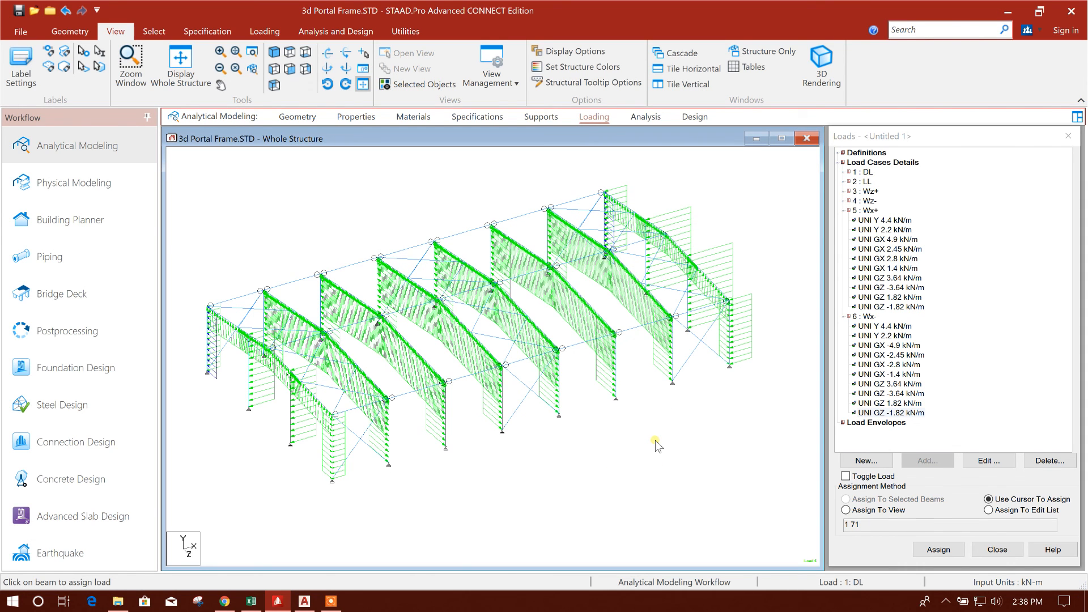